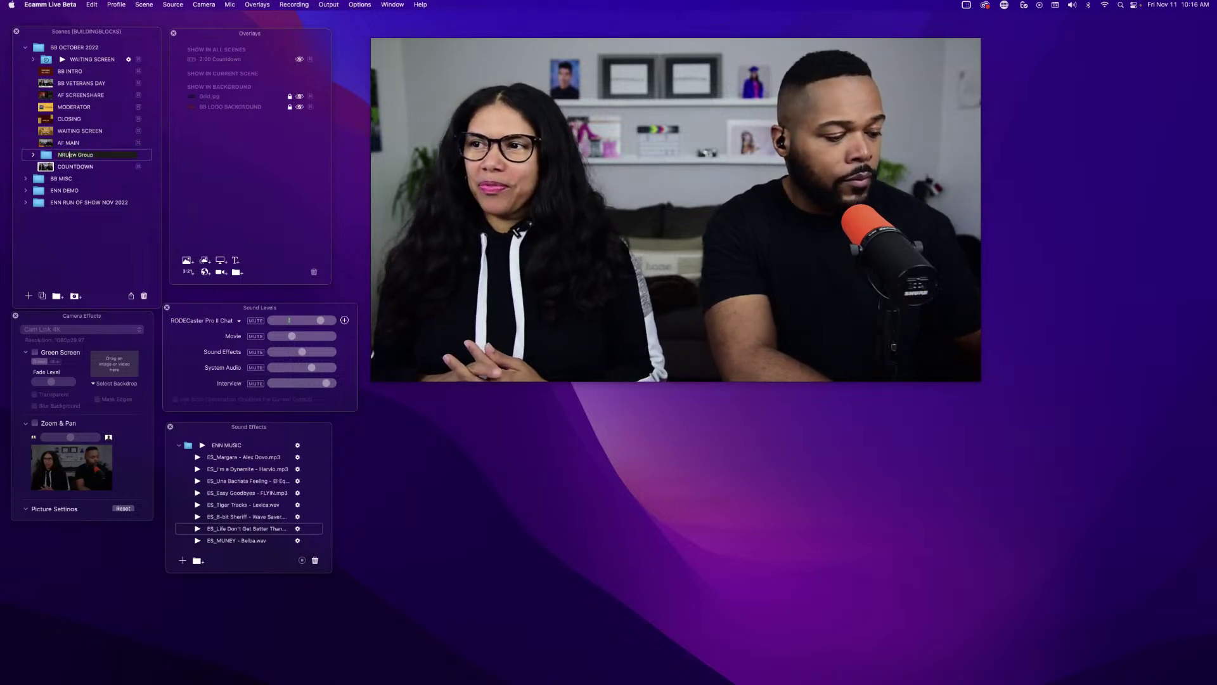
Name the folder RUN OF SHOW, move COUNTDOWN into it, and place it above BB OCTOBER 2022.
text(N OF SHOW)
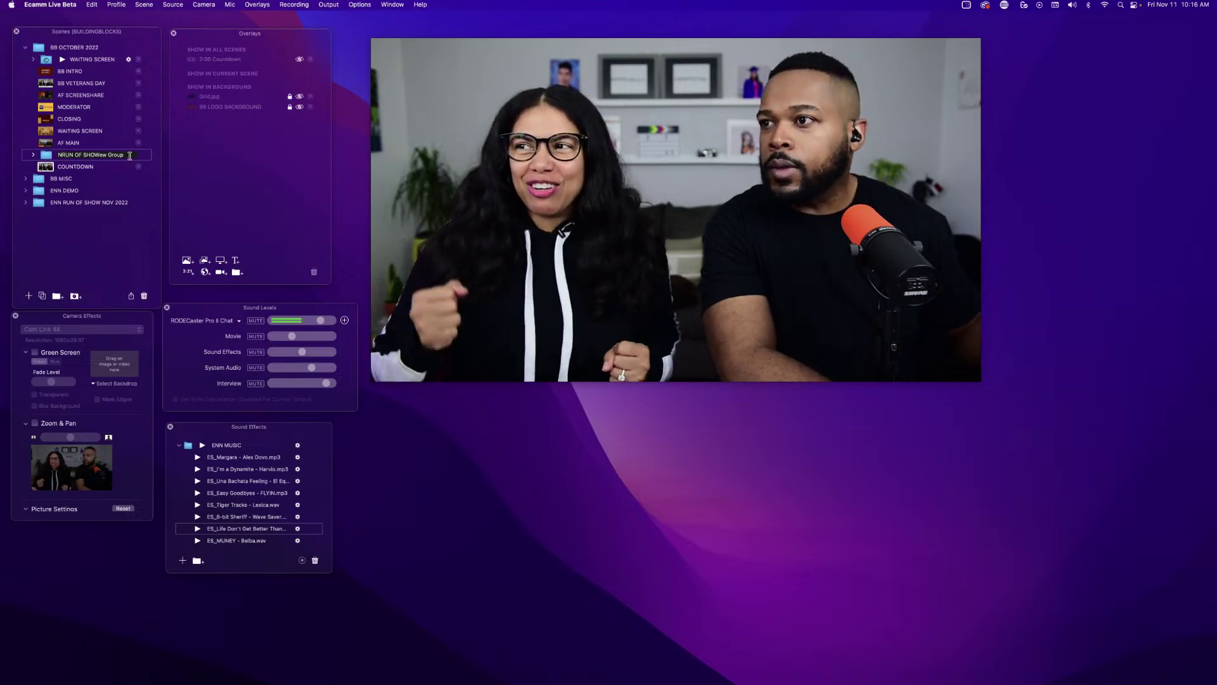
key(BackSpace)
key(BackSpace)
key(BackSpace)
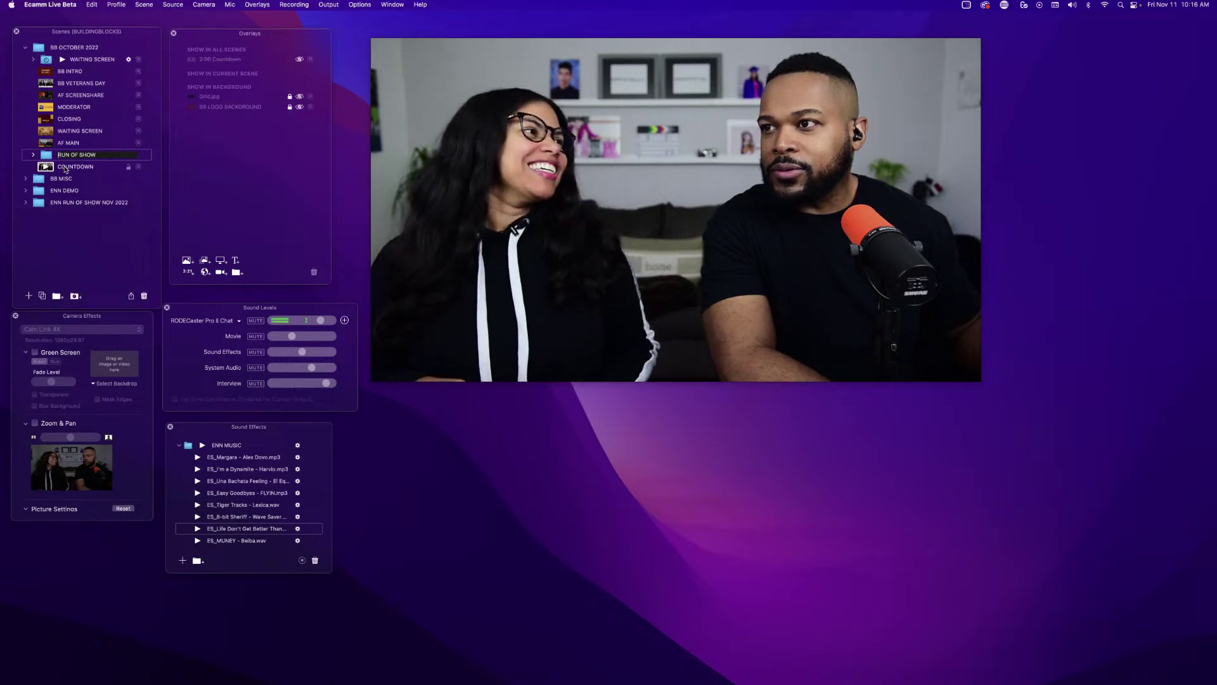
drag(74, 162, 71, 163)
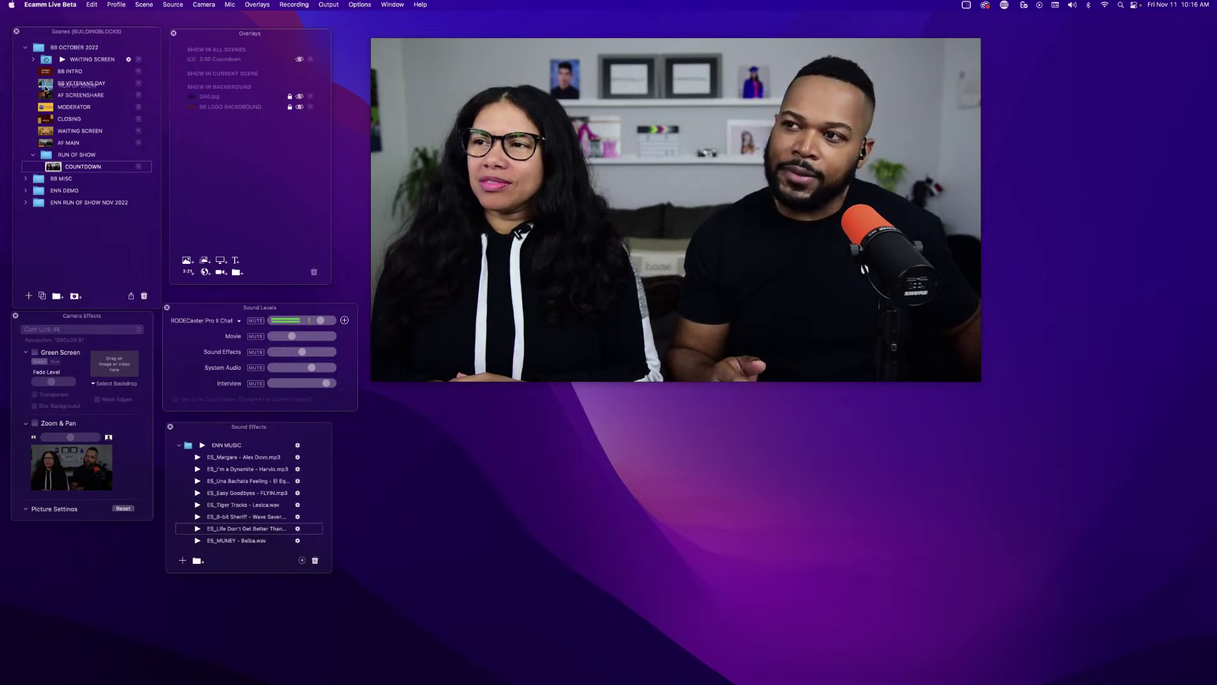
mouse_move(56, 49)
mouse_down()
mouse_move(47, 60)
mouse_move(50, 50)
mouse_up()
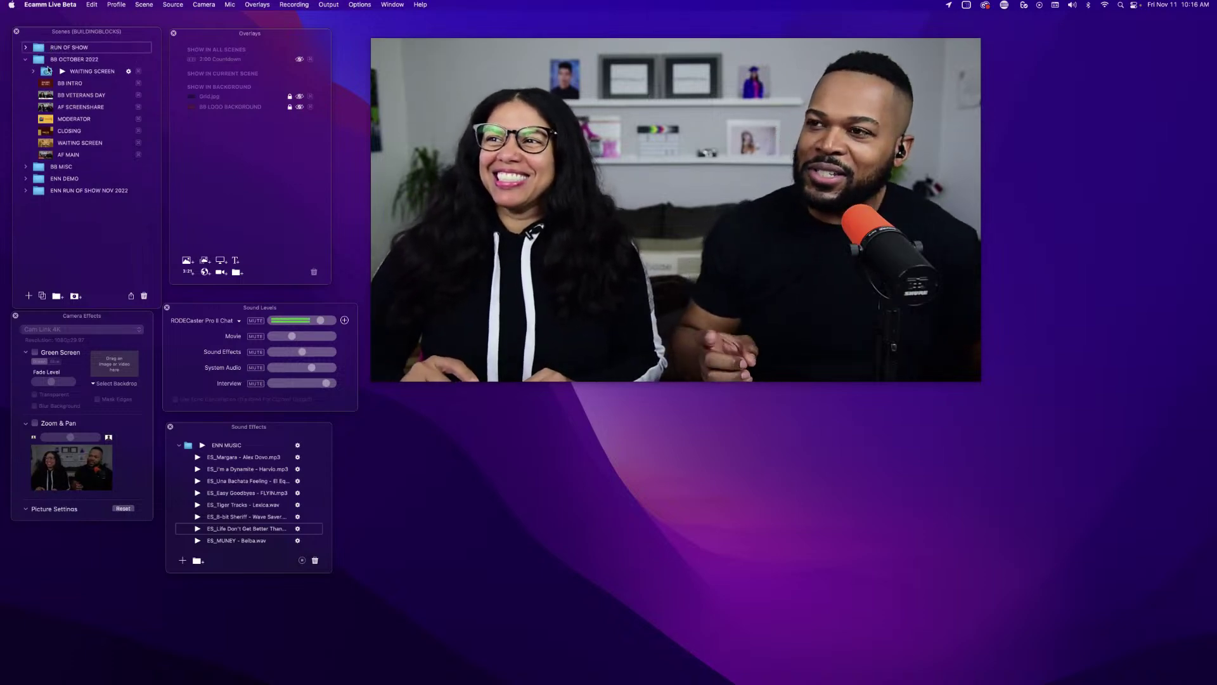
Collapse BB OCTOBER 2022, expand RUN OF SHOW, select COUNTDOWN, and begin a new text overlay.
click(25, 59)
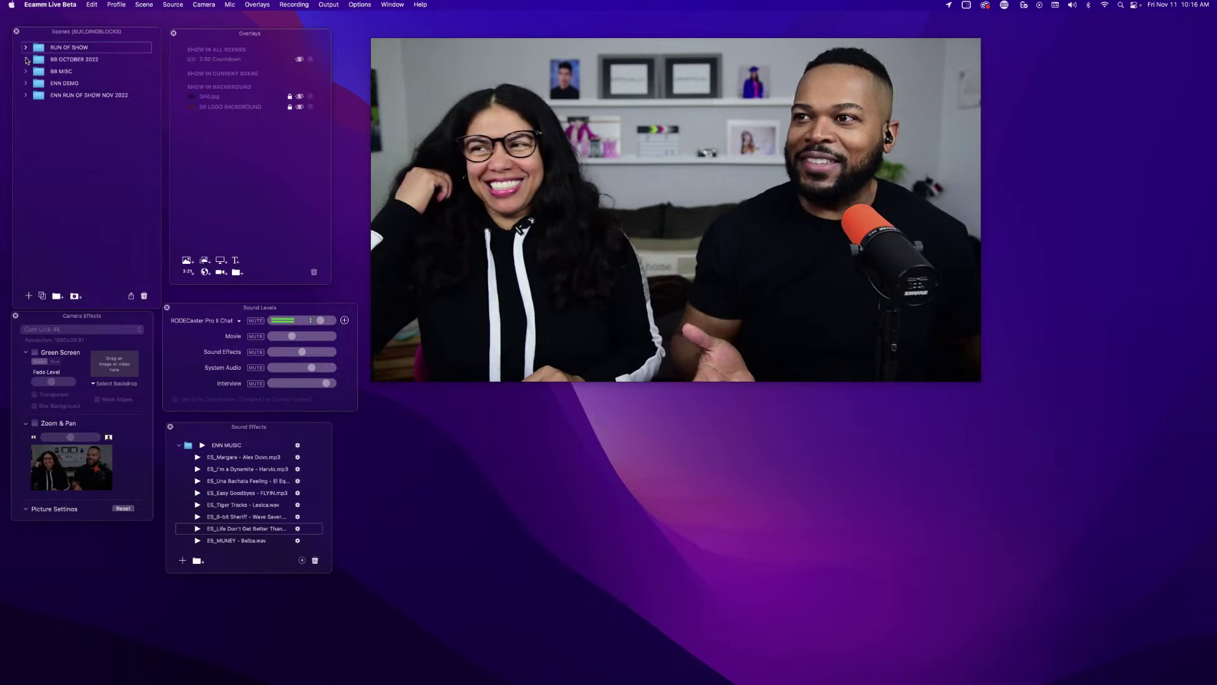
click(25, 48)
click(46, 59)
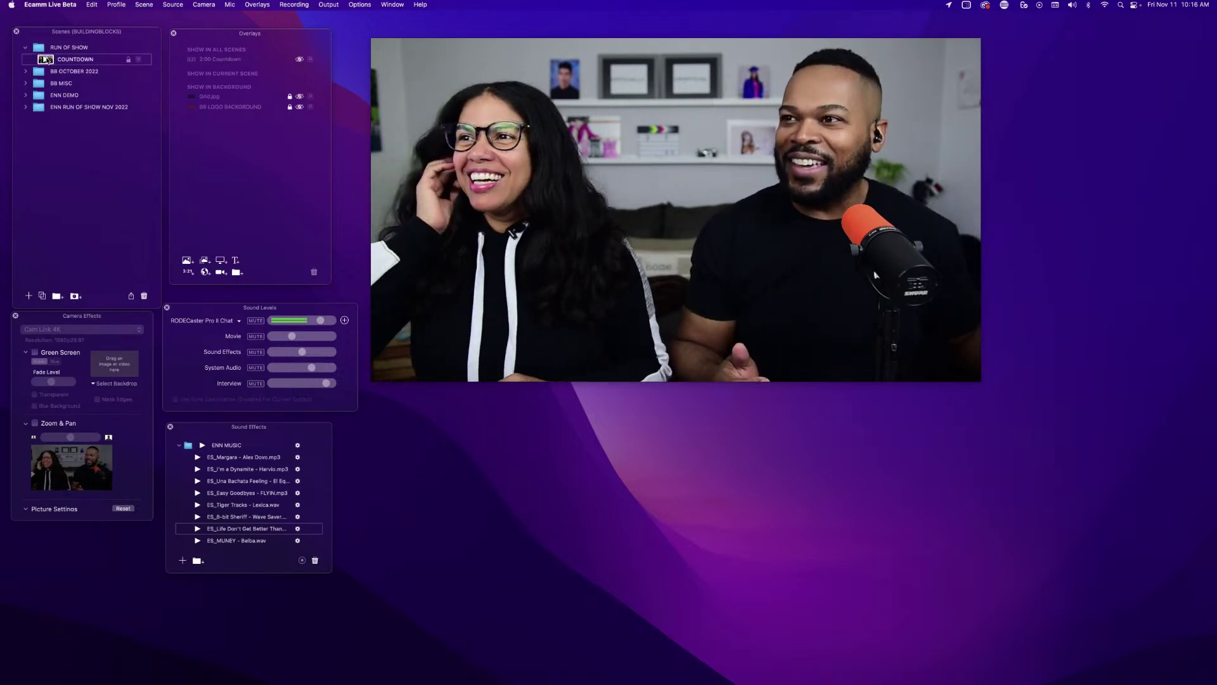
click(236, 261)
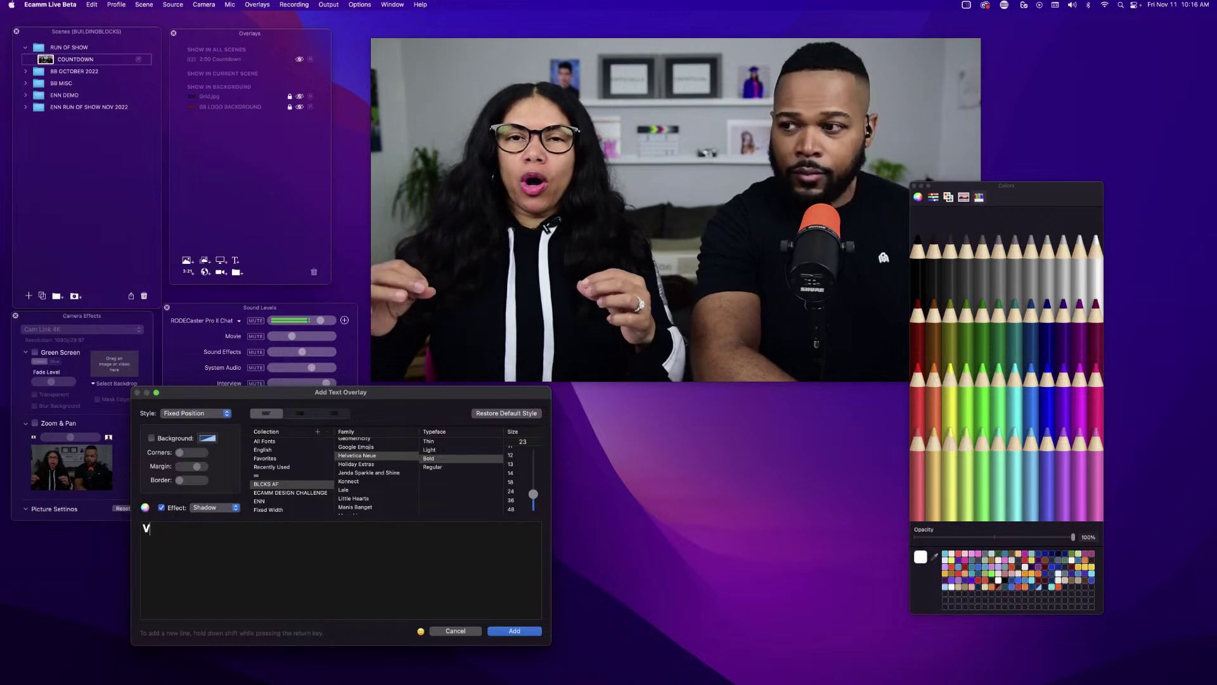
Add a text overlay reading VEIL to COUNTDOWN and reopen it for editing.
text(VEIL)
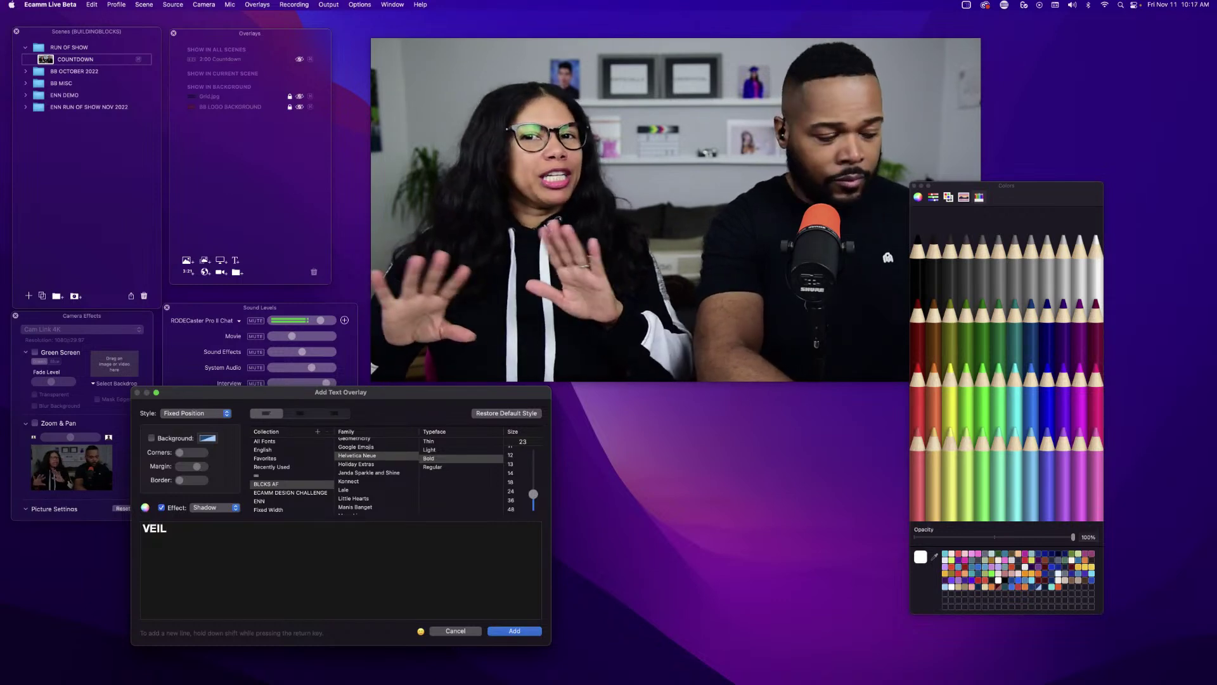
key(Return)
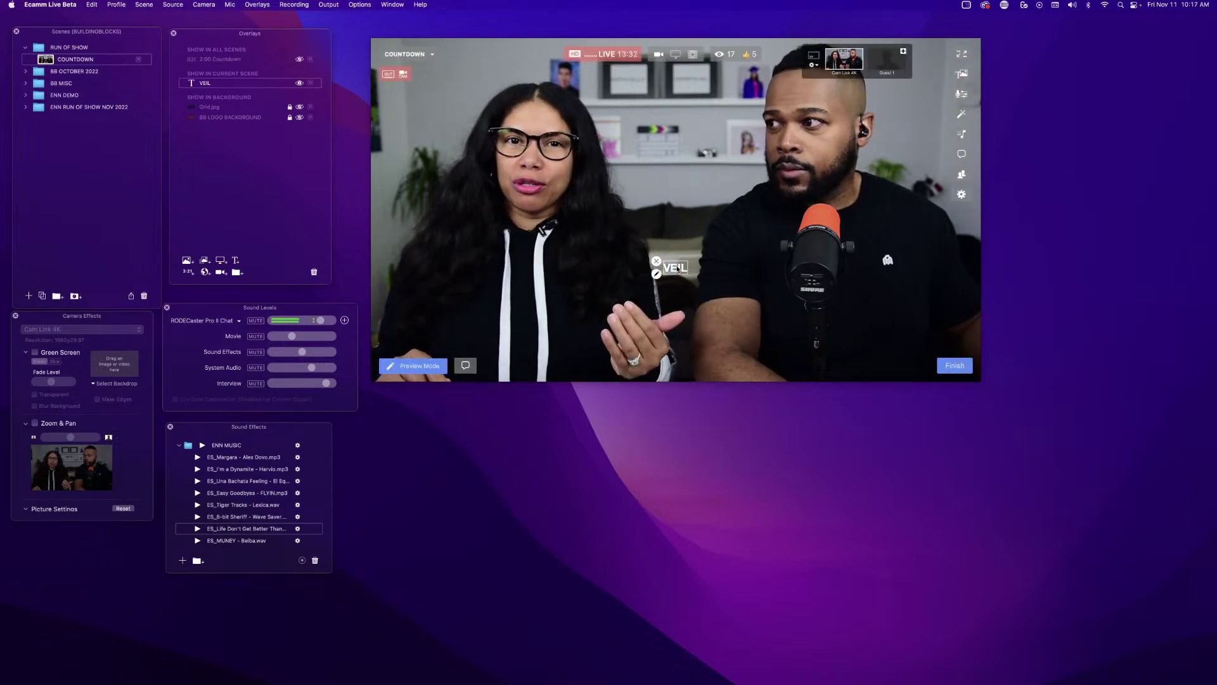
click(657, 274)
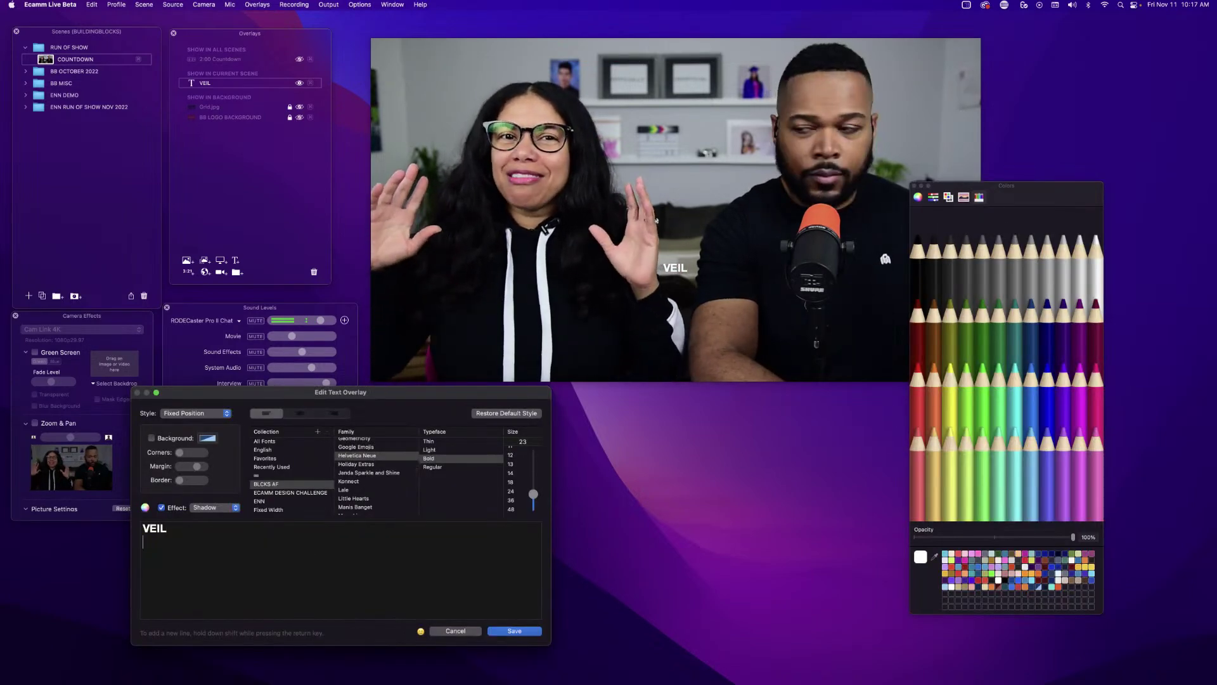
Add a capitalised second line, BKND, to the VEIL overlay text.
key(shift+Return)
text(bkn)
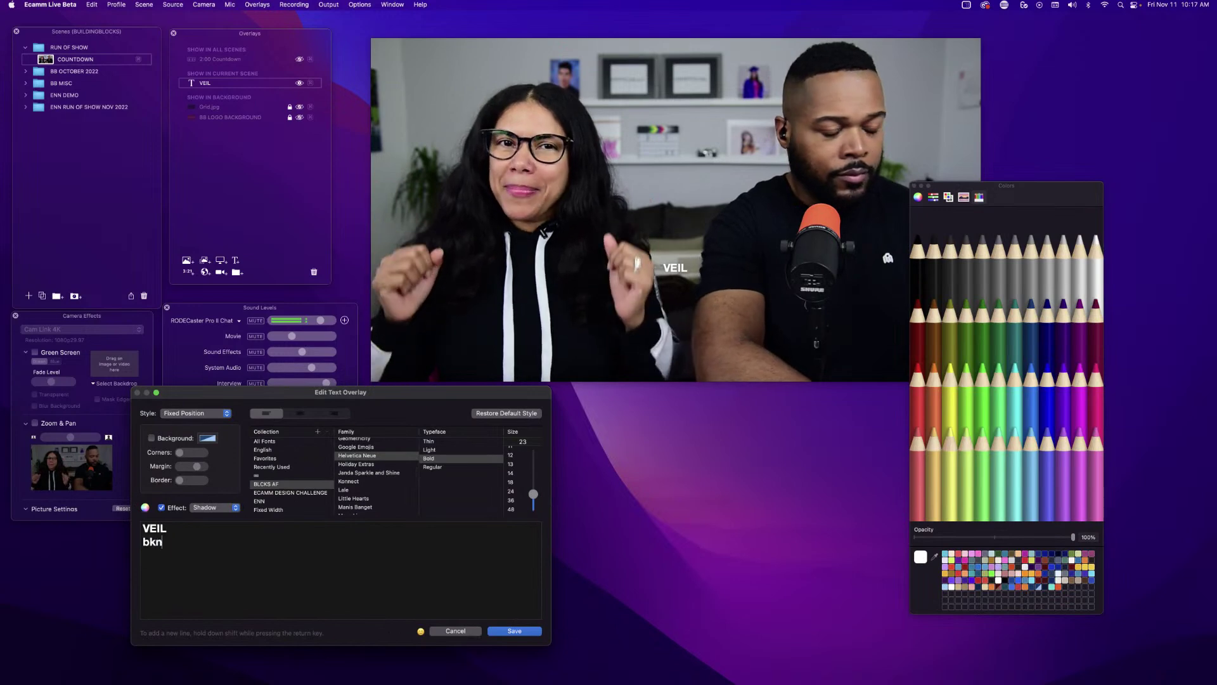
key(BackSpace)
key(BackSpace)
key(BackSpace)
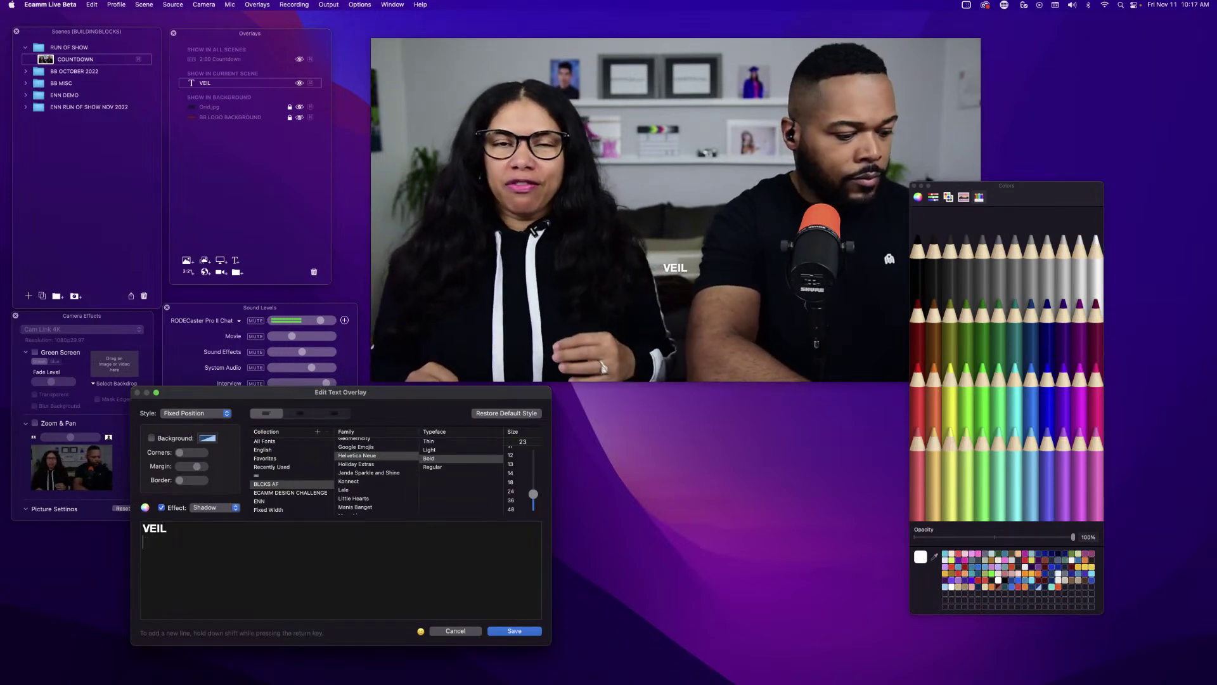
key(shift+Return)
text(BKND)
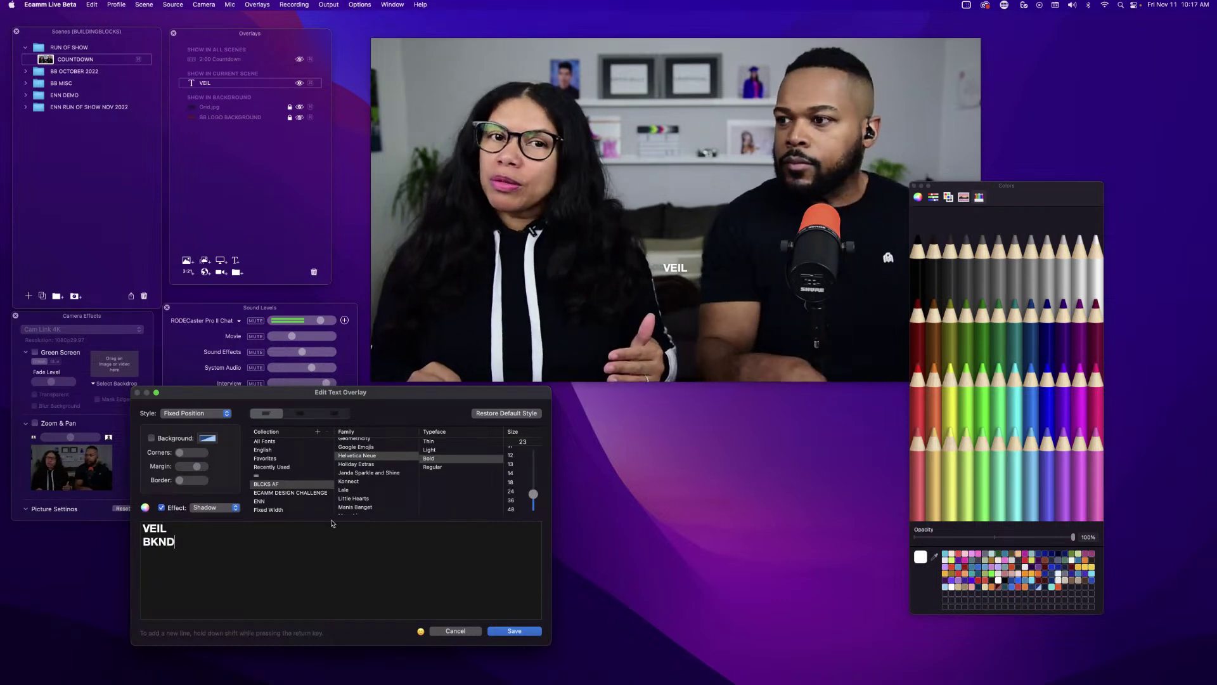
Enable a background box, set text opacity to 0%, choose a Midnight background, and save.
click(151, 438)
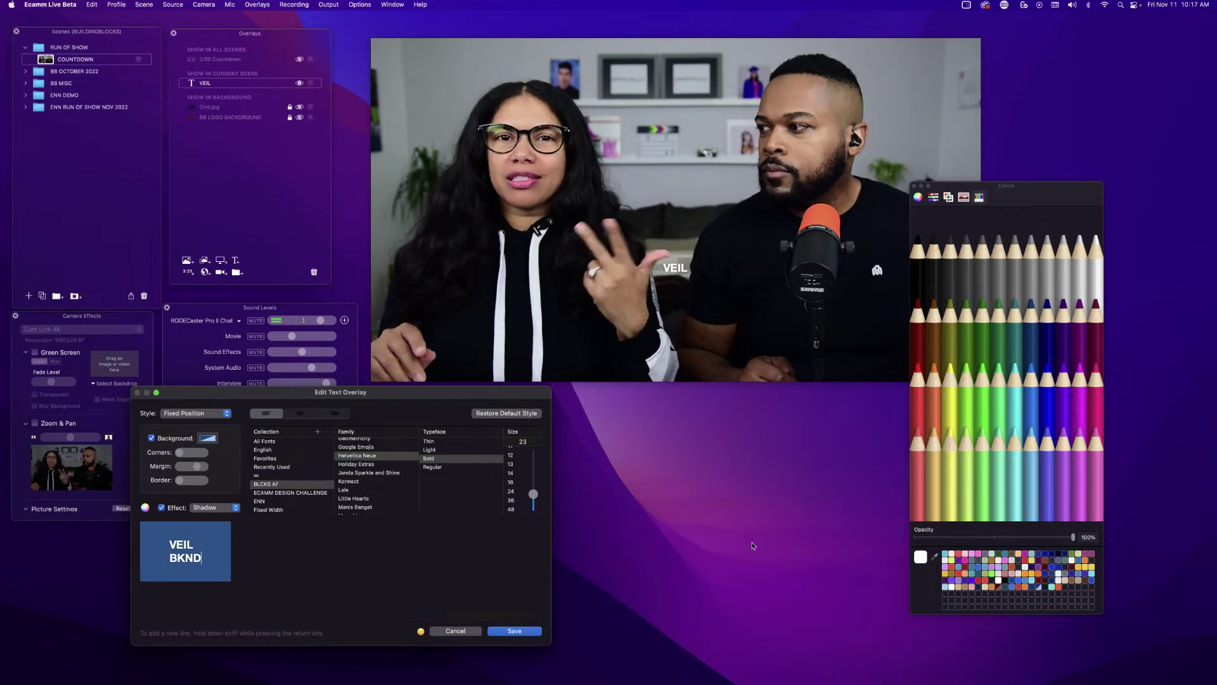
drag(1073, 537, 891, 534)
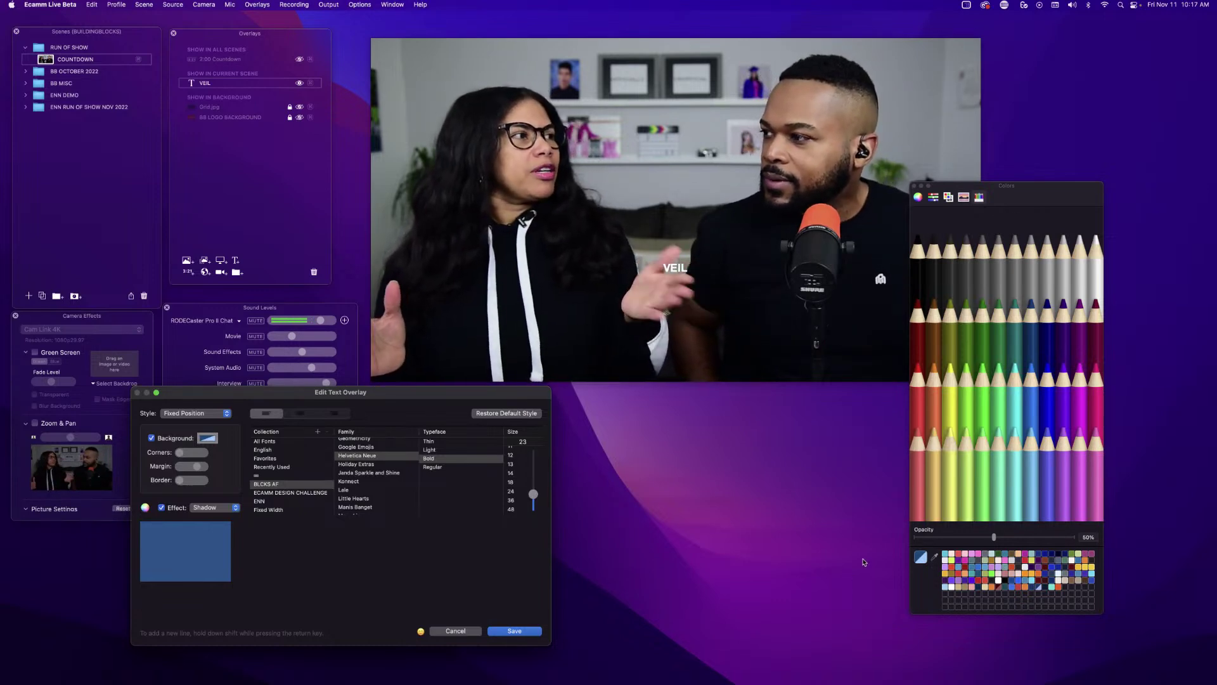
click(928, 384)
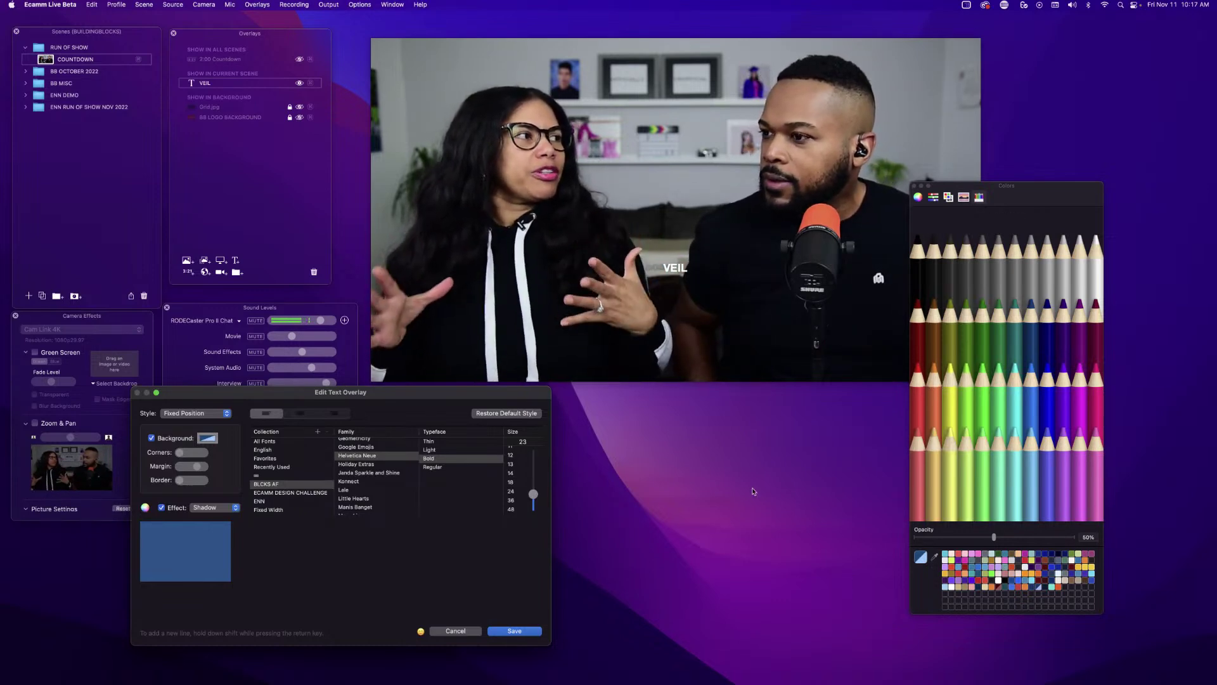
mouse_move(821, 353)
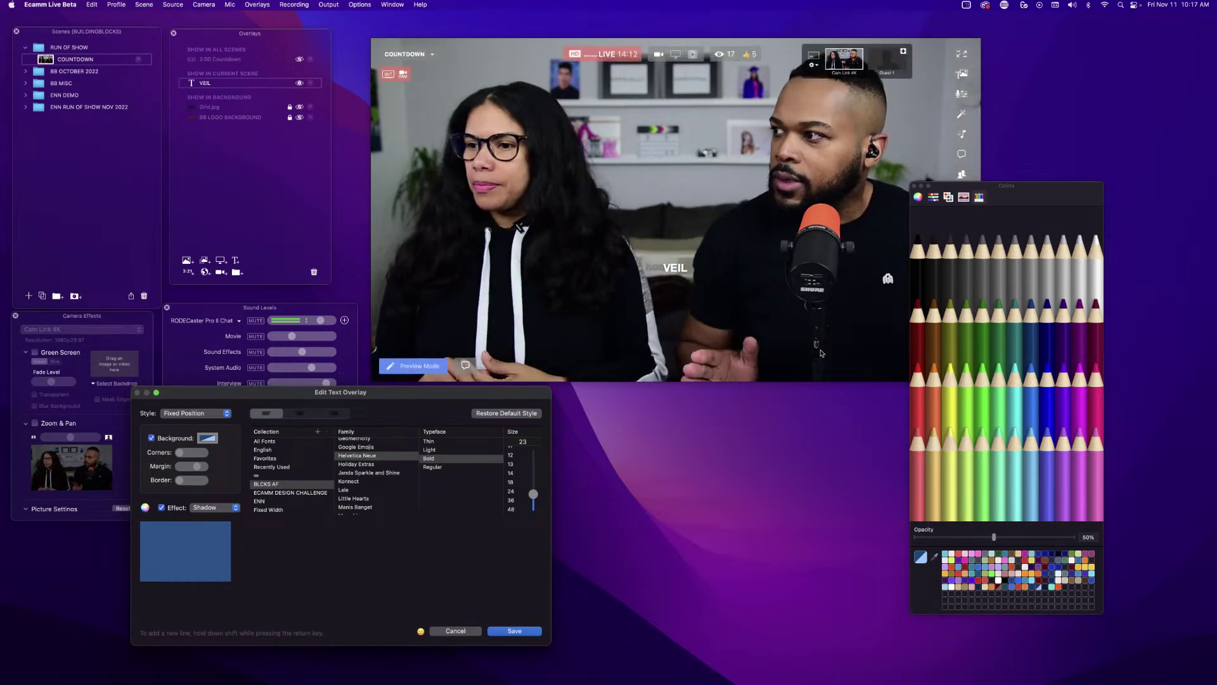
click(1081, 357)
click(1045, 341)
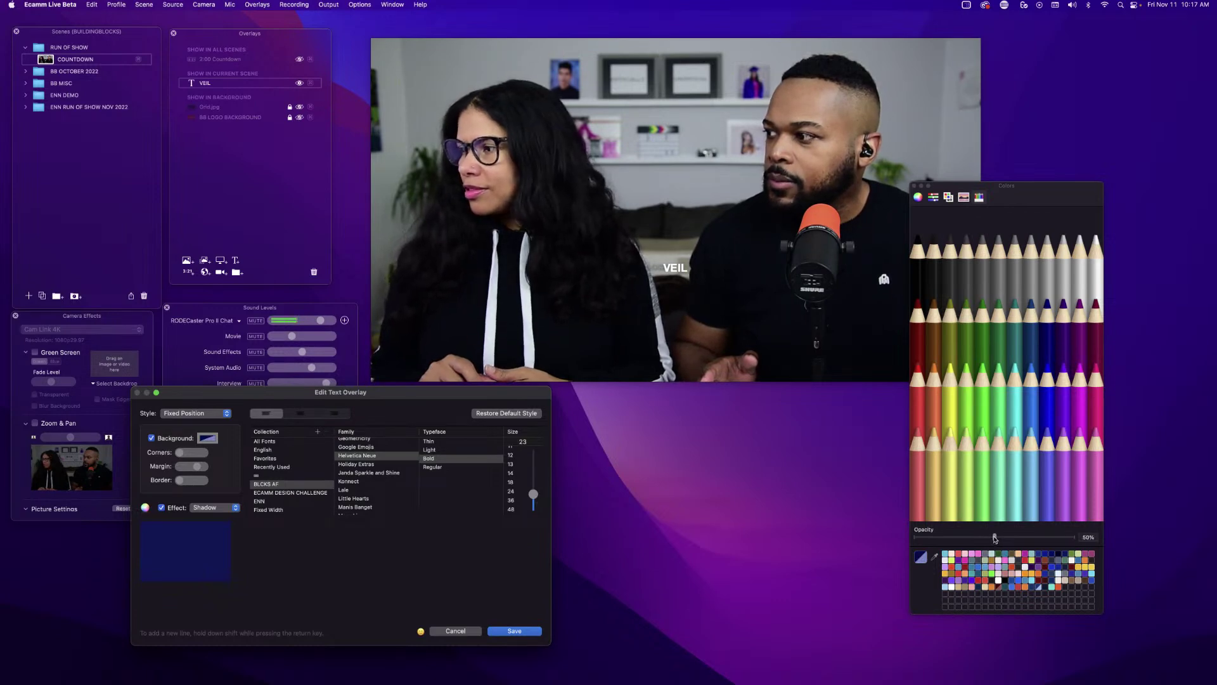
click(513, 631)
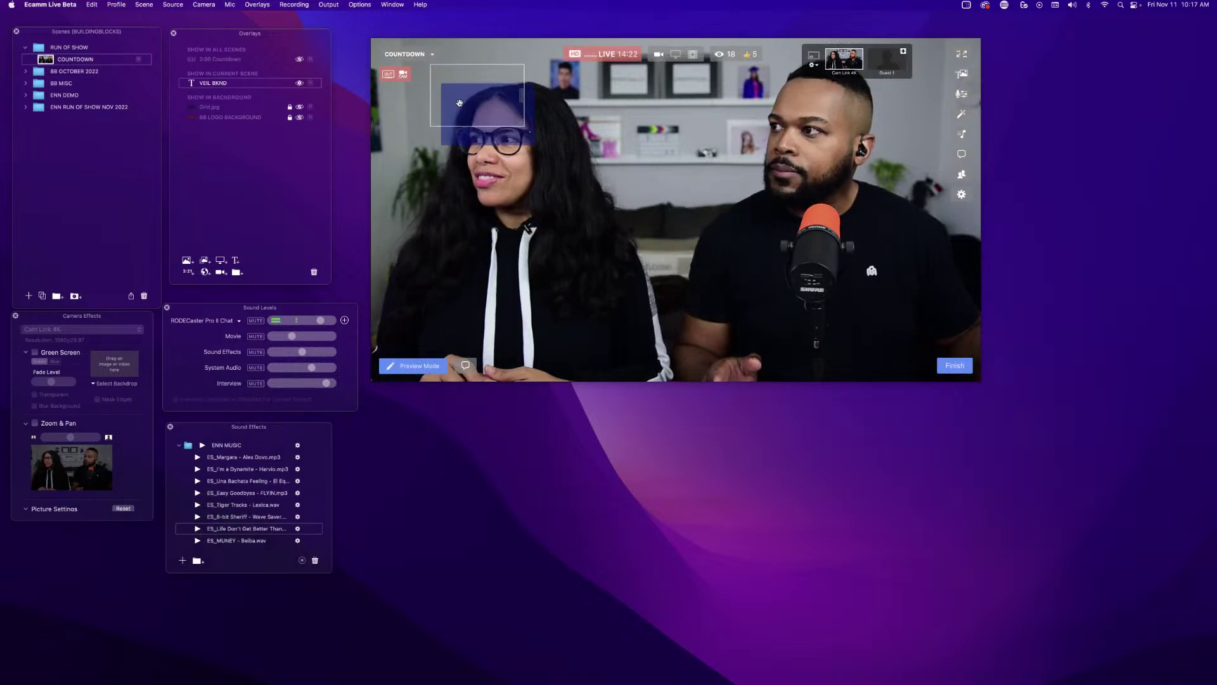
Move the VEIL BKND box to the top-left, stretch it over the whole camera picture, and save.
drag(433, 80, 402, 77)
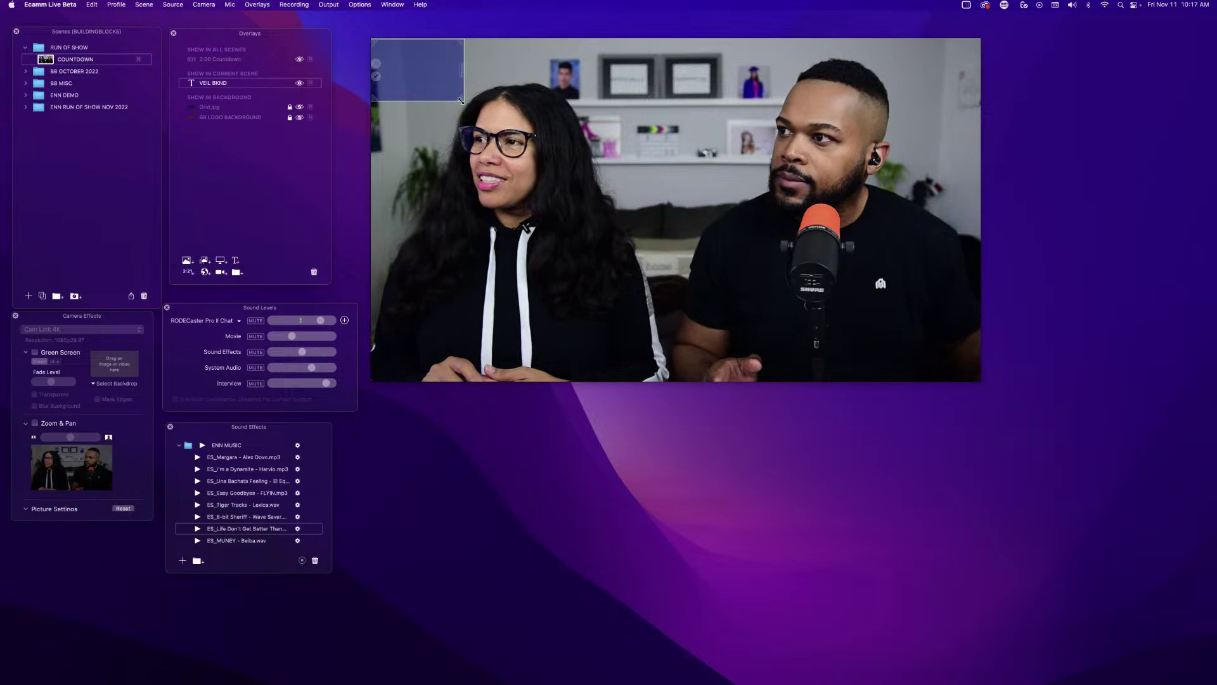
drag(461, 97, 1013, 529)
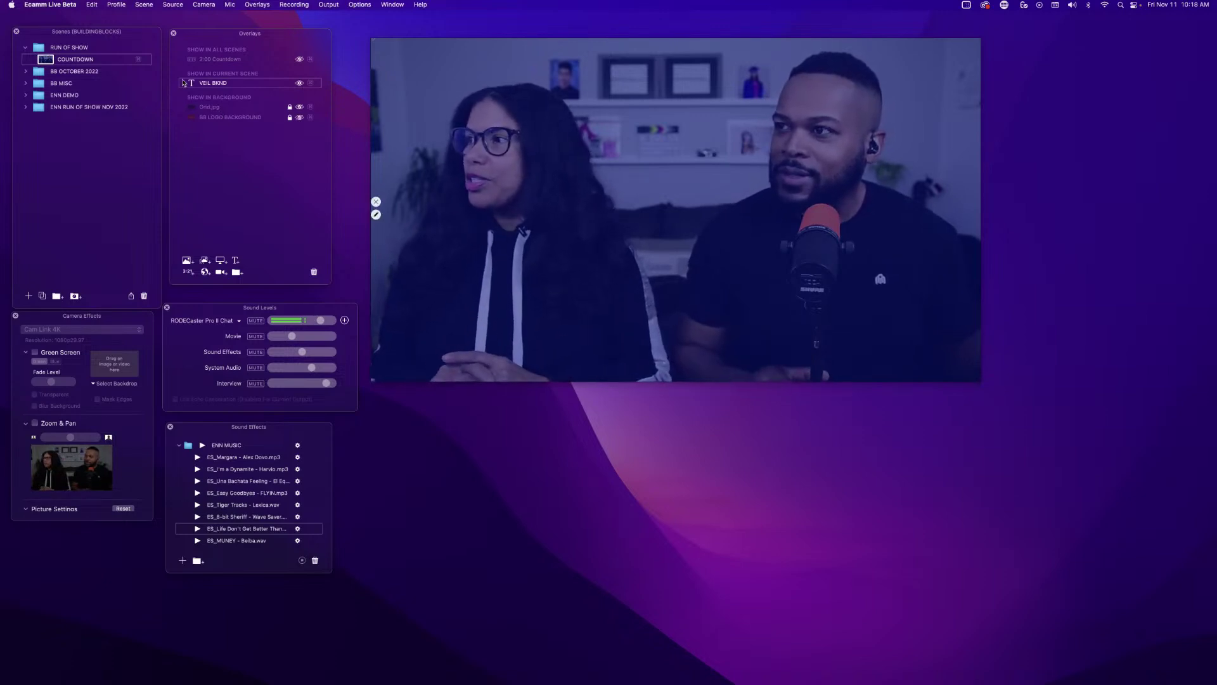
double_click(211, 83)
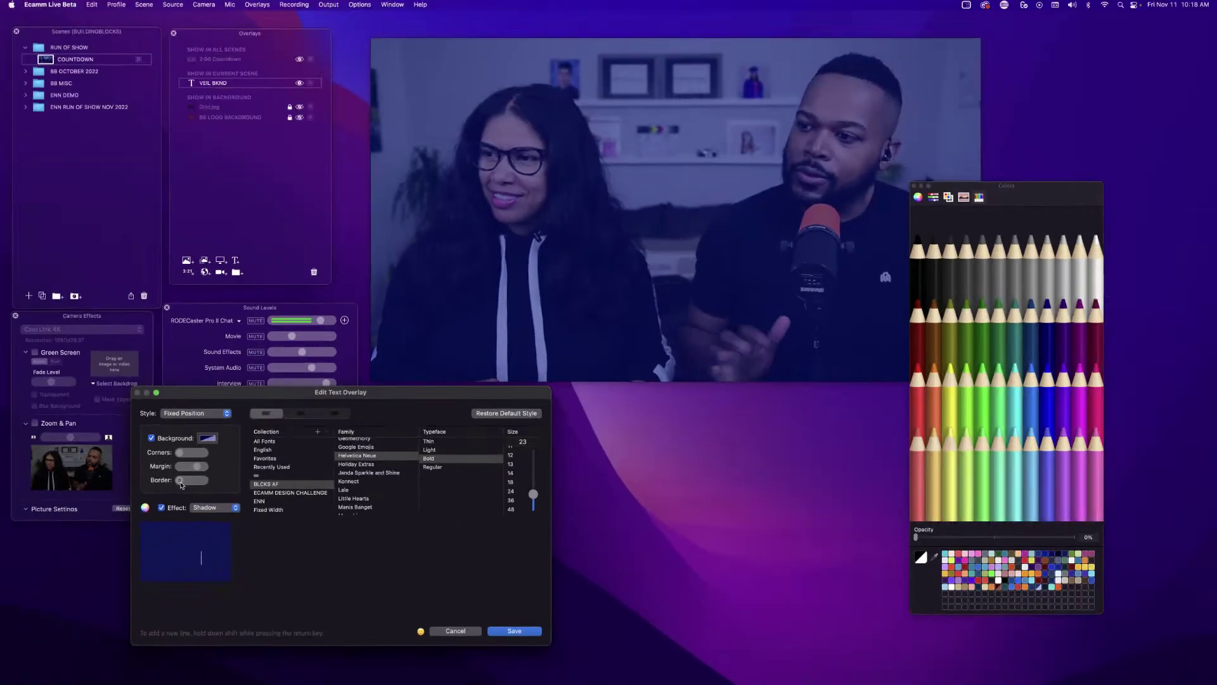
click(515, 631)
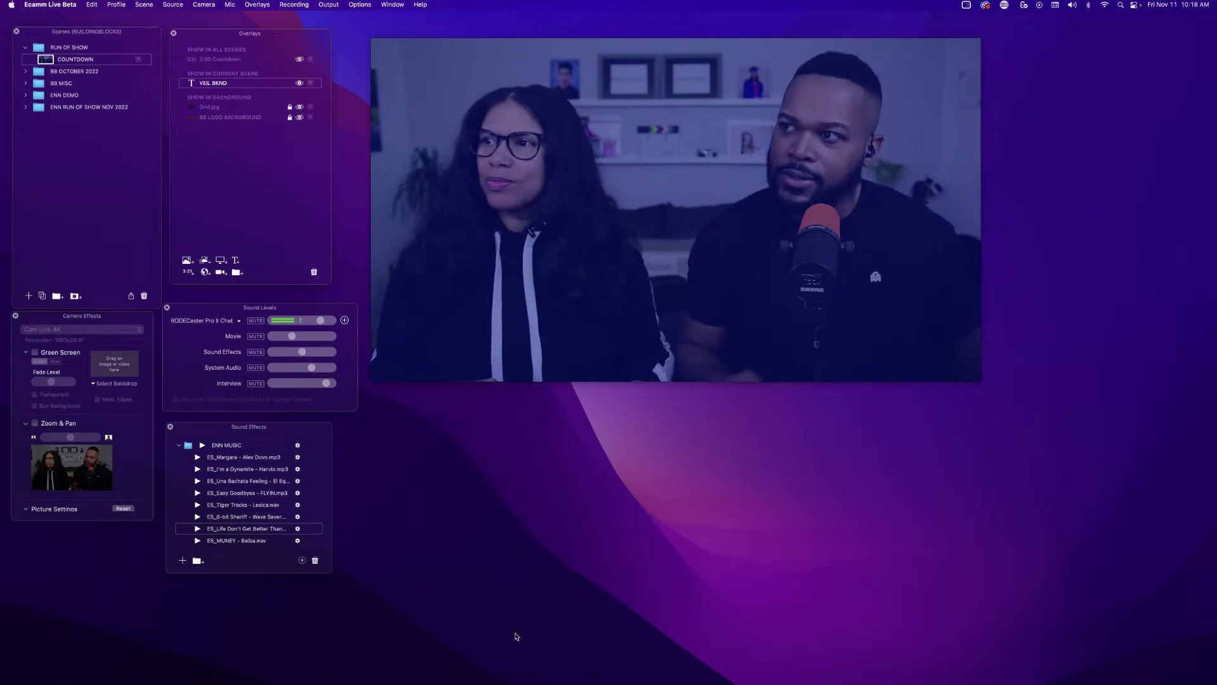
mouse_move(290, 86)
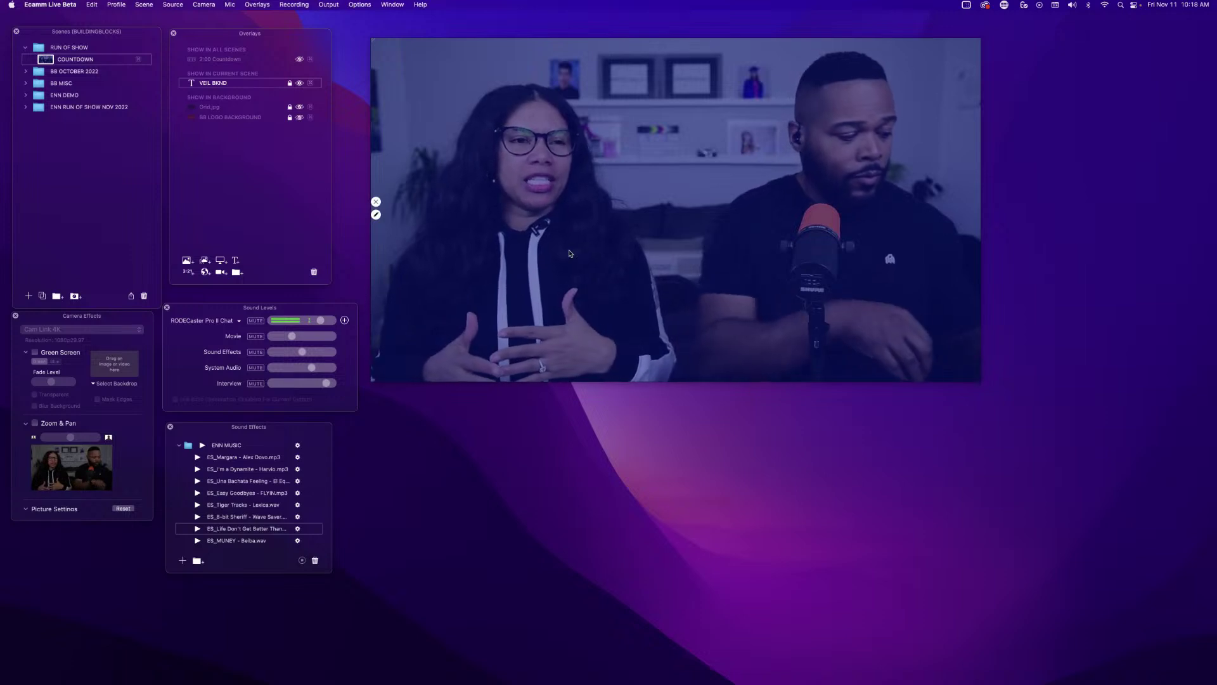
mouse_move(569, 253)
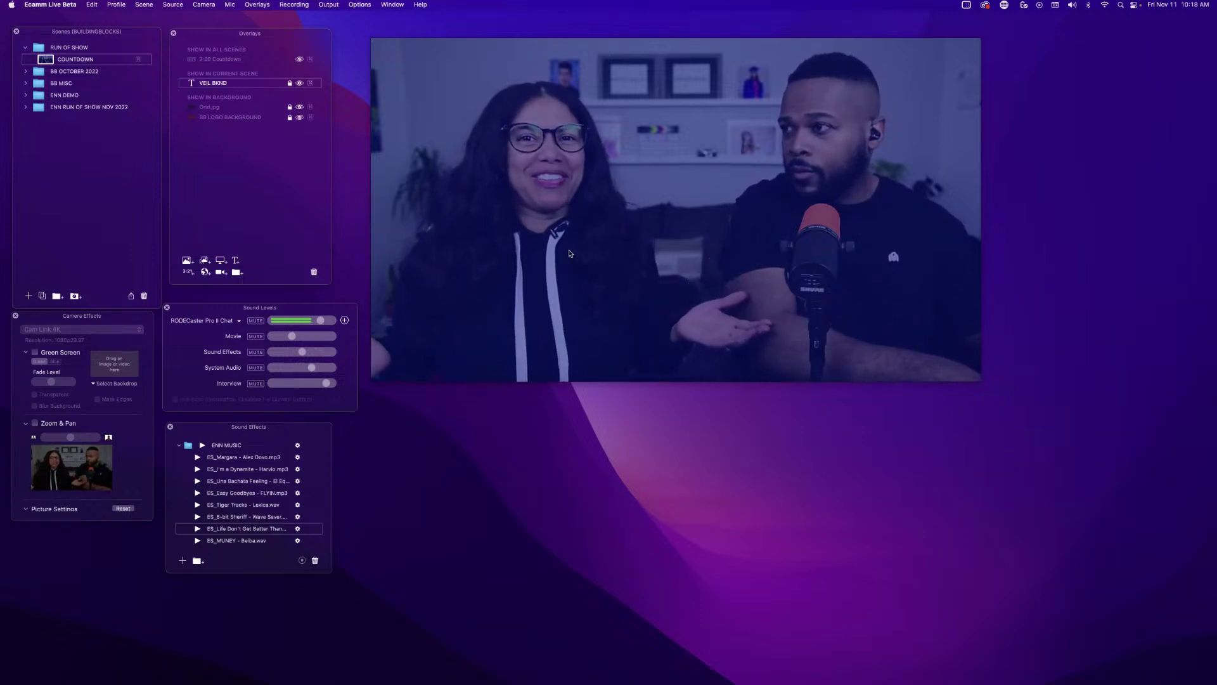
Start another text overlay and reset it to the default style.
key(super+t)
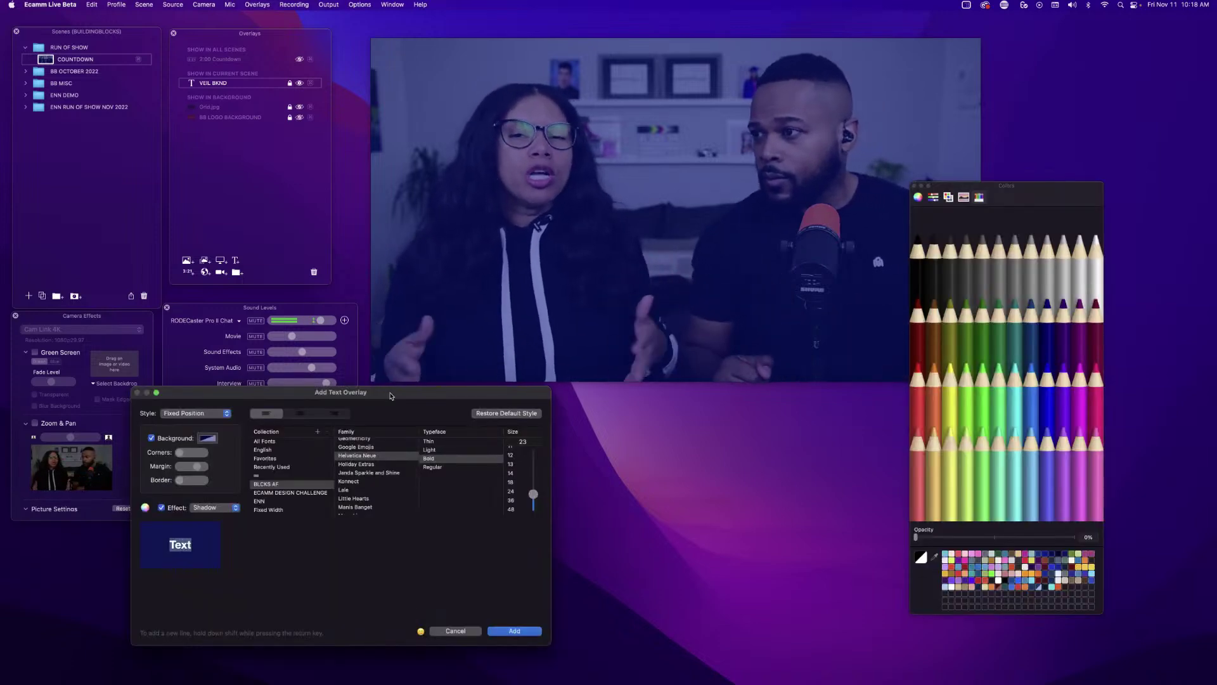
drag(391, 397, 425, 346)
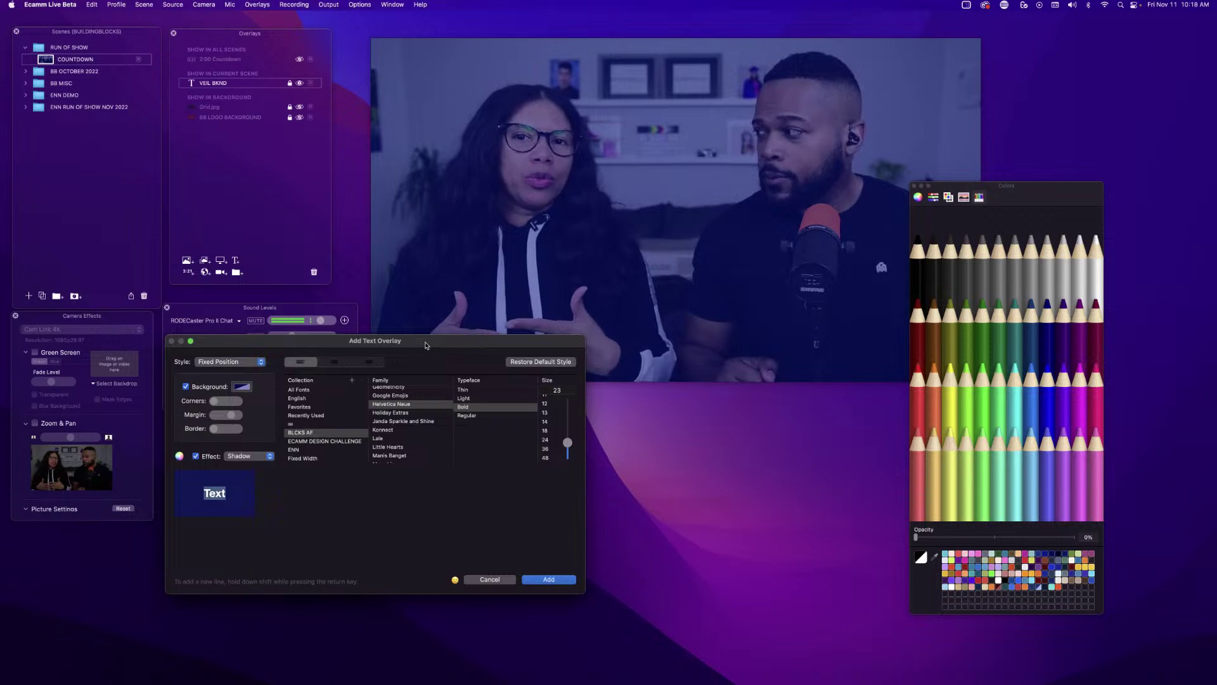
click(186, 387)
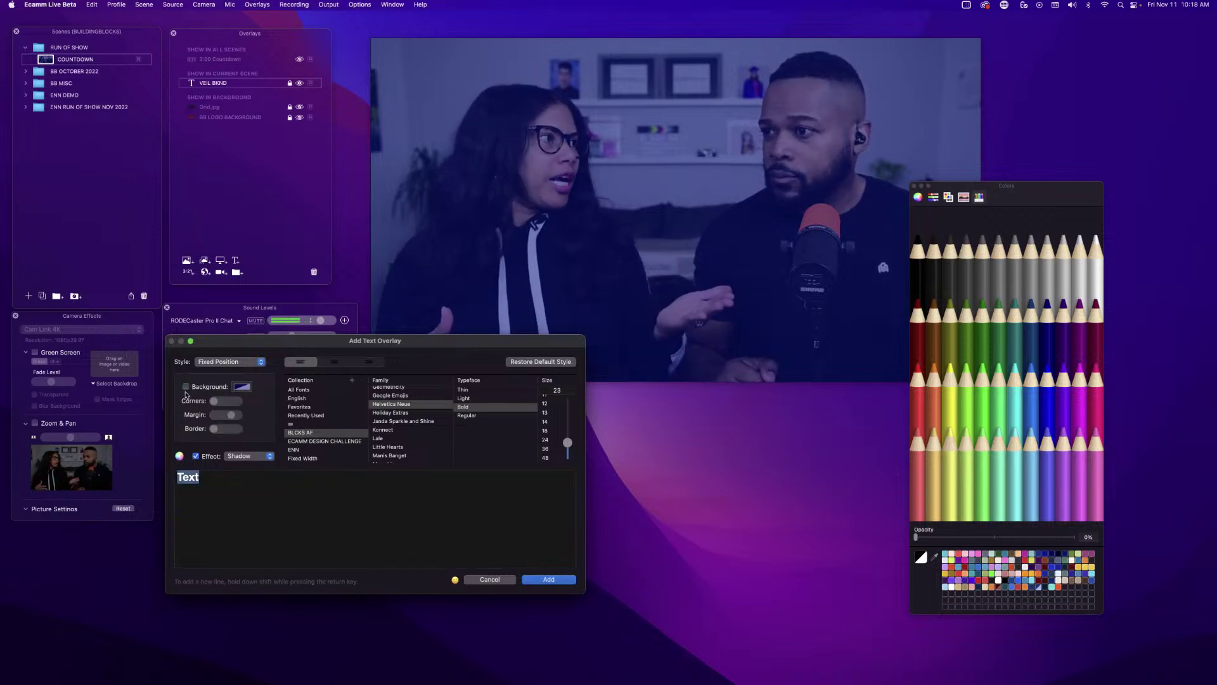
key(BackSpace)
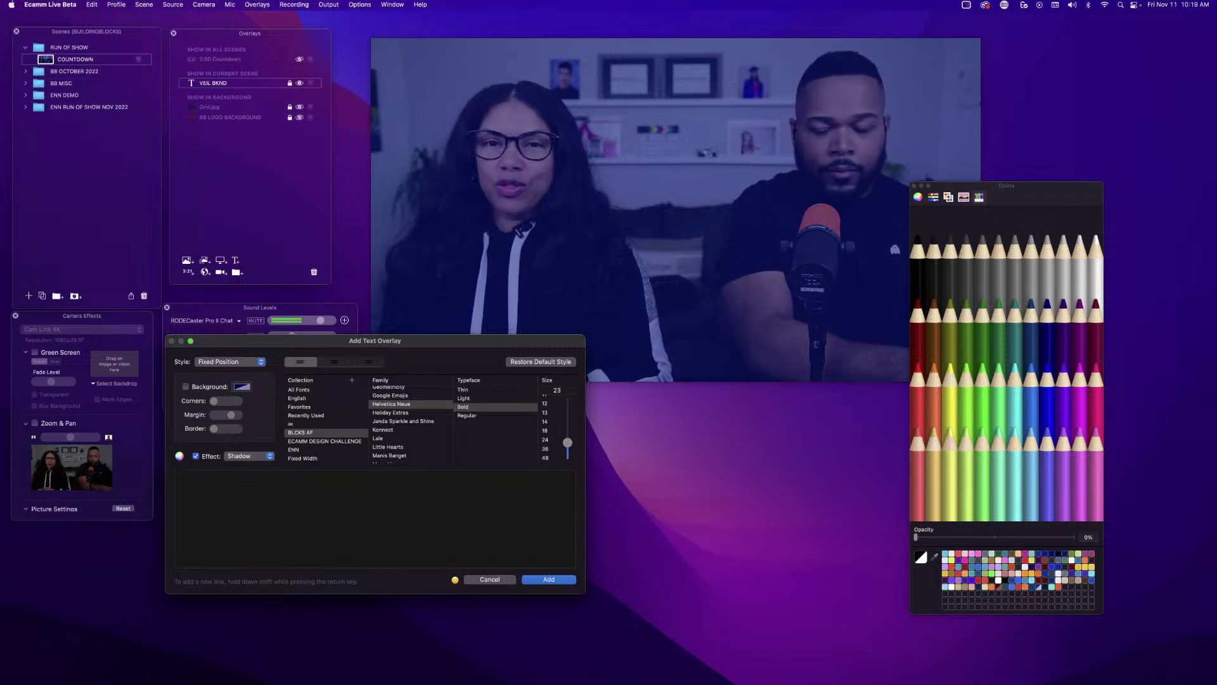
click(525, 362)
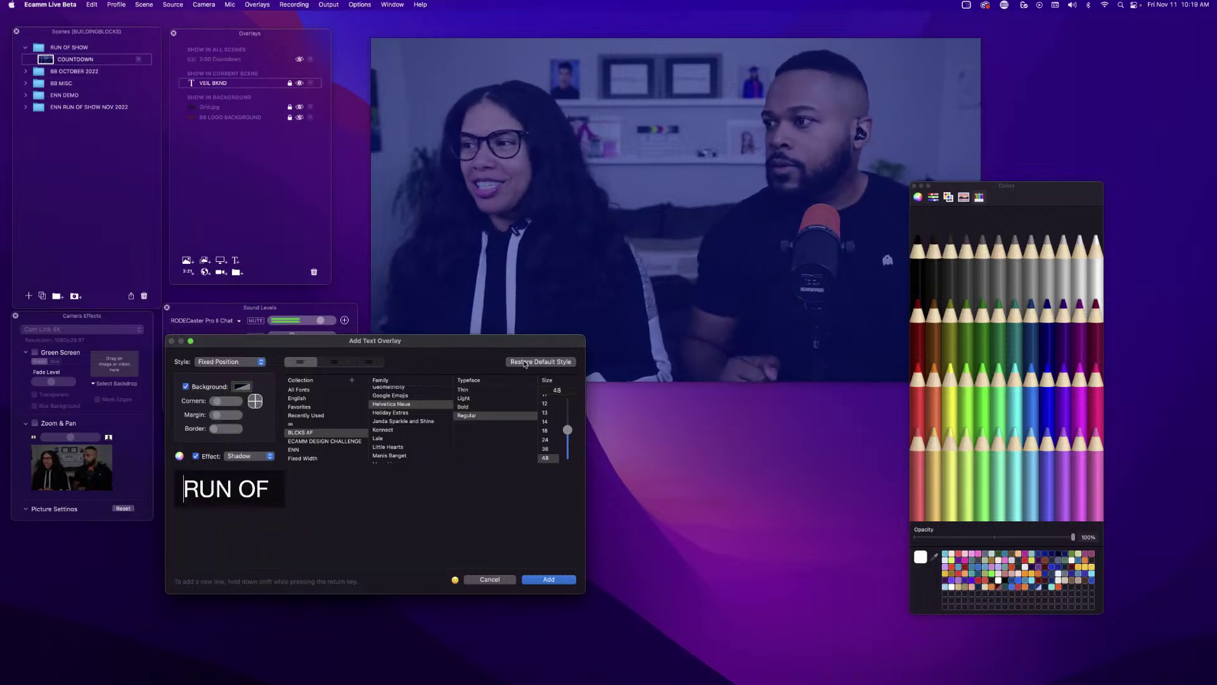
Add centred RUN OF SHOW WITH BUILDINGBLOCKS without background or shadow, nudged slightly higher.
drag(275, 490, 183, 490)
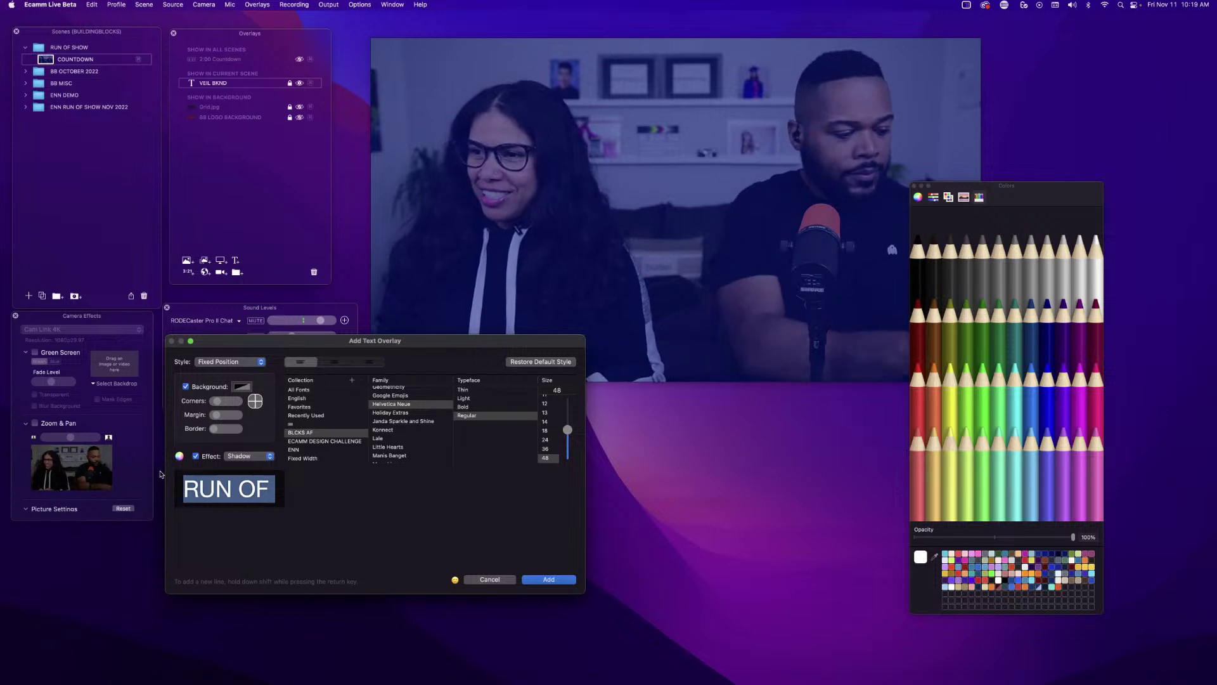
text(RUN )
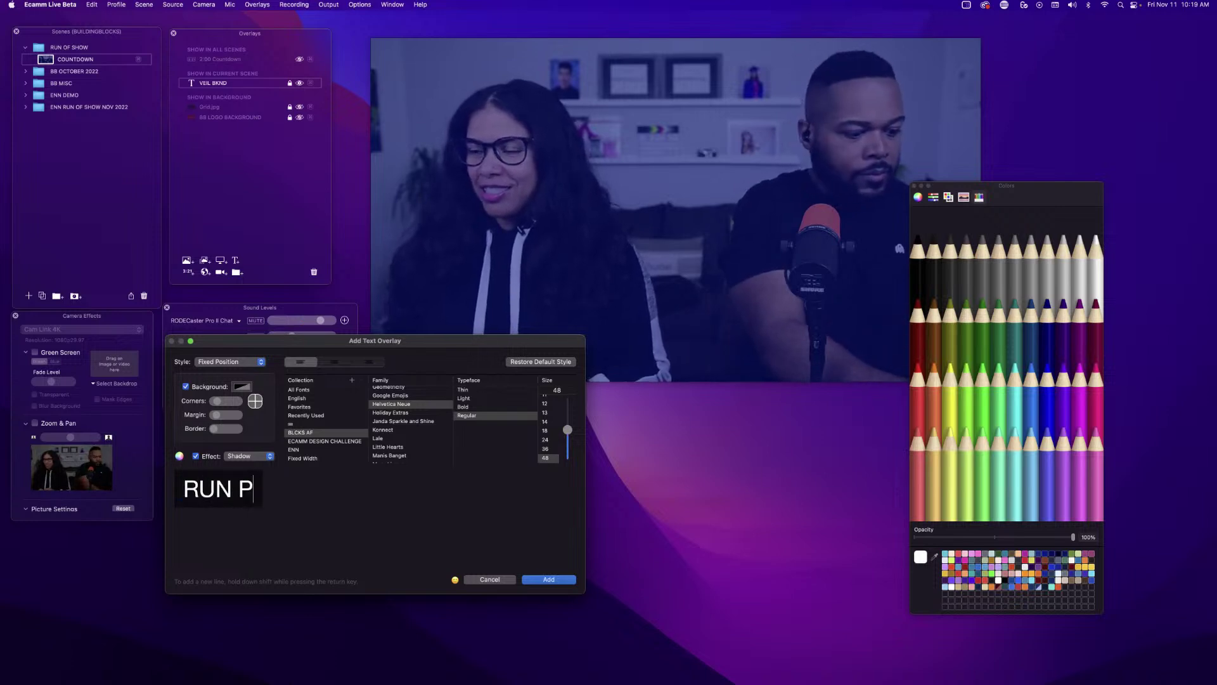
text(OF S)
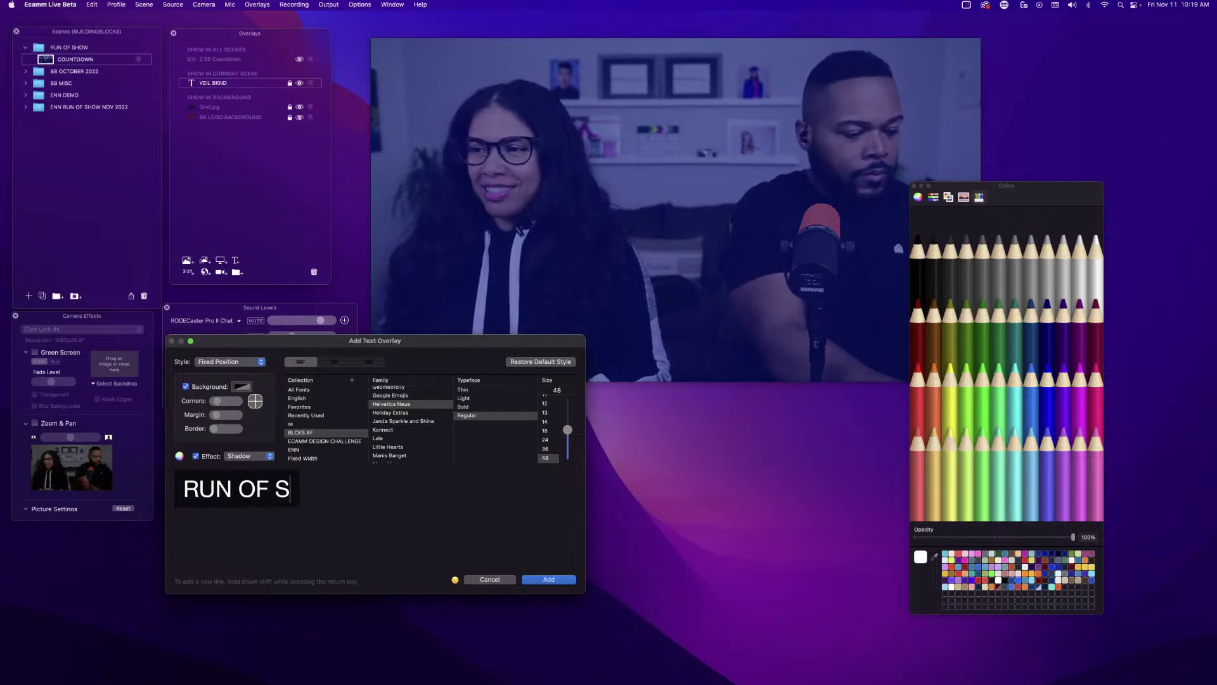
text(HOW )
text(WI)
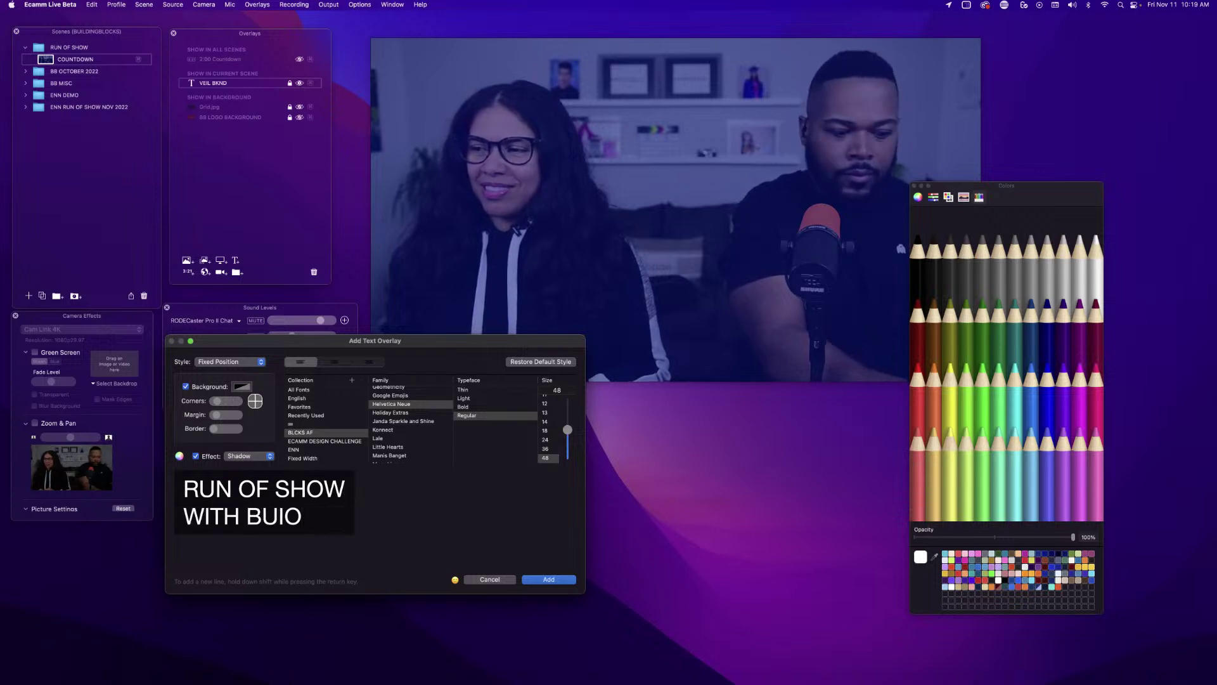
text(TH BUILDINGBLOCKS)
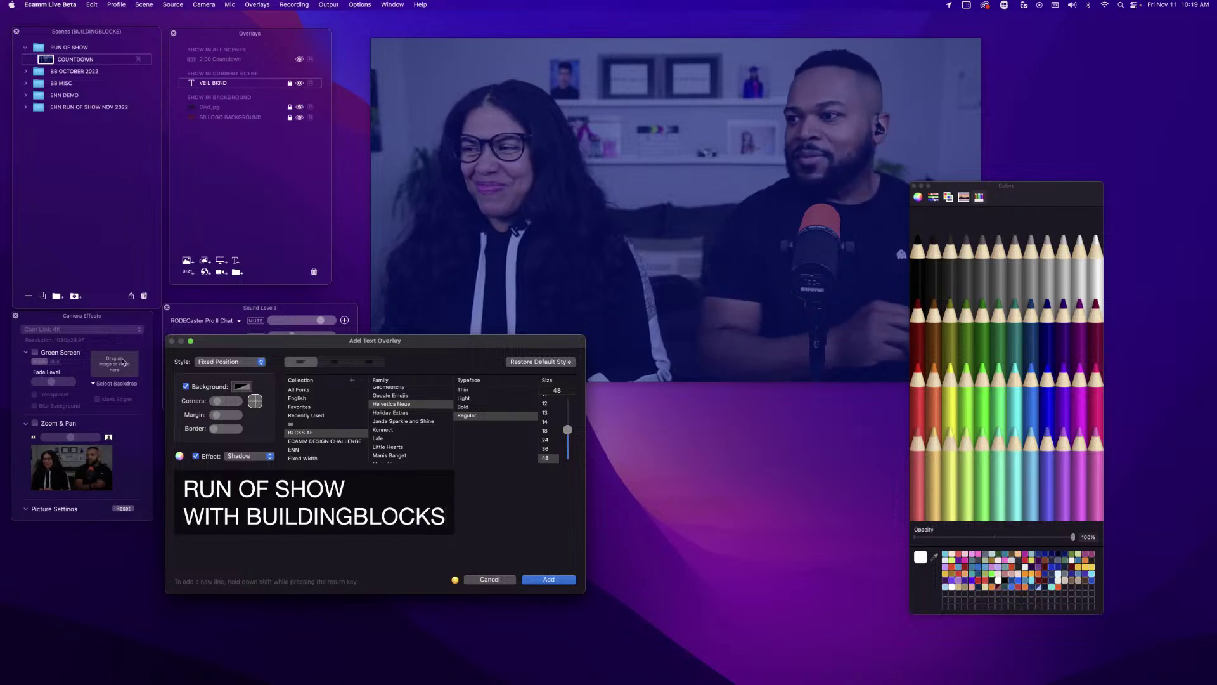
click(336, 363)
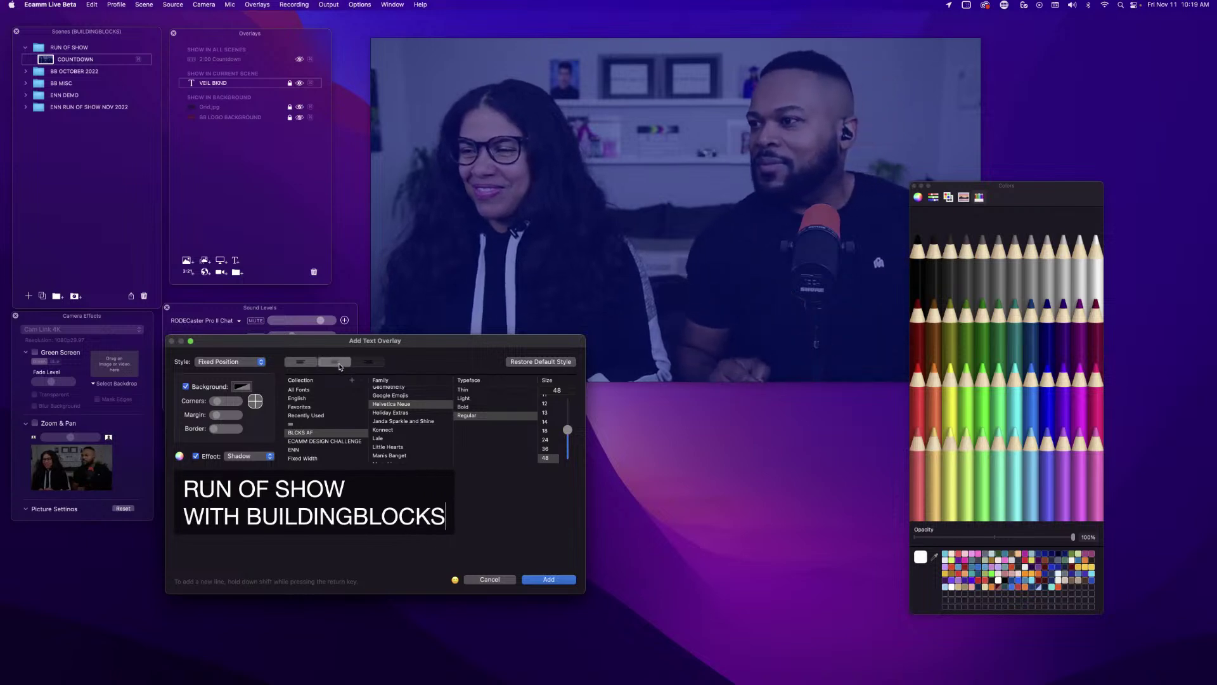
click(186, 386)
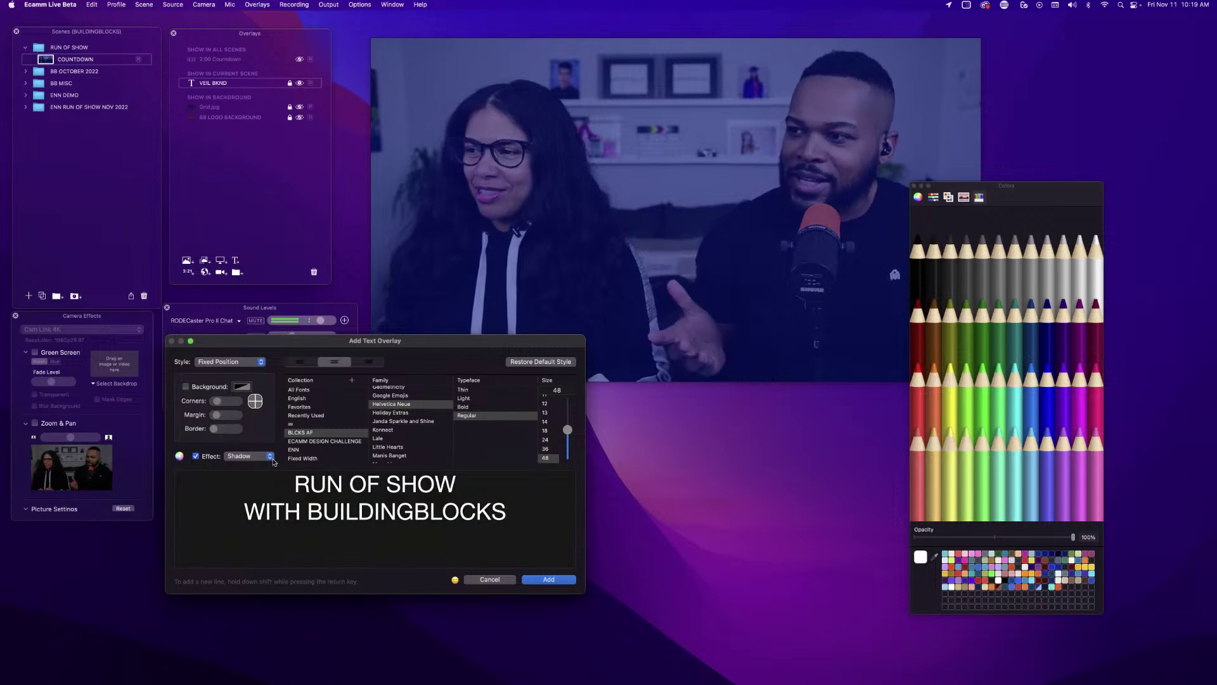
click(196, 456)
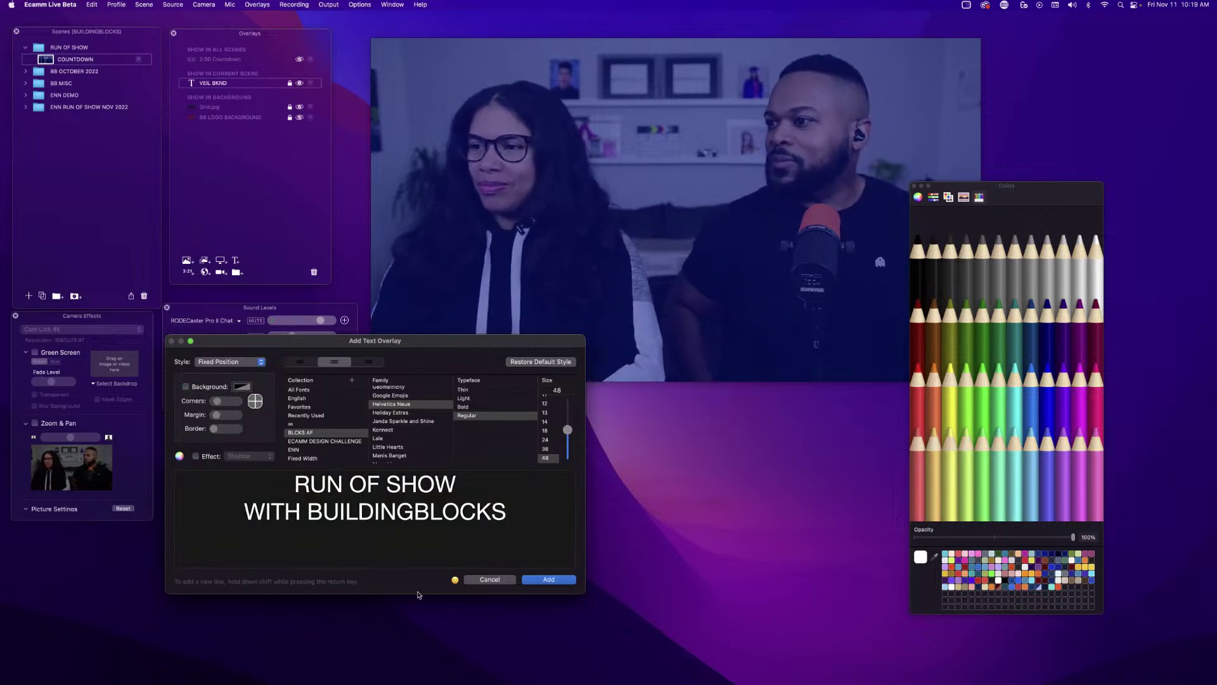
click(549, 580)
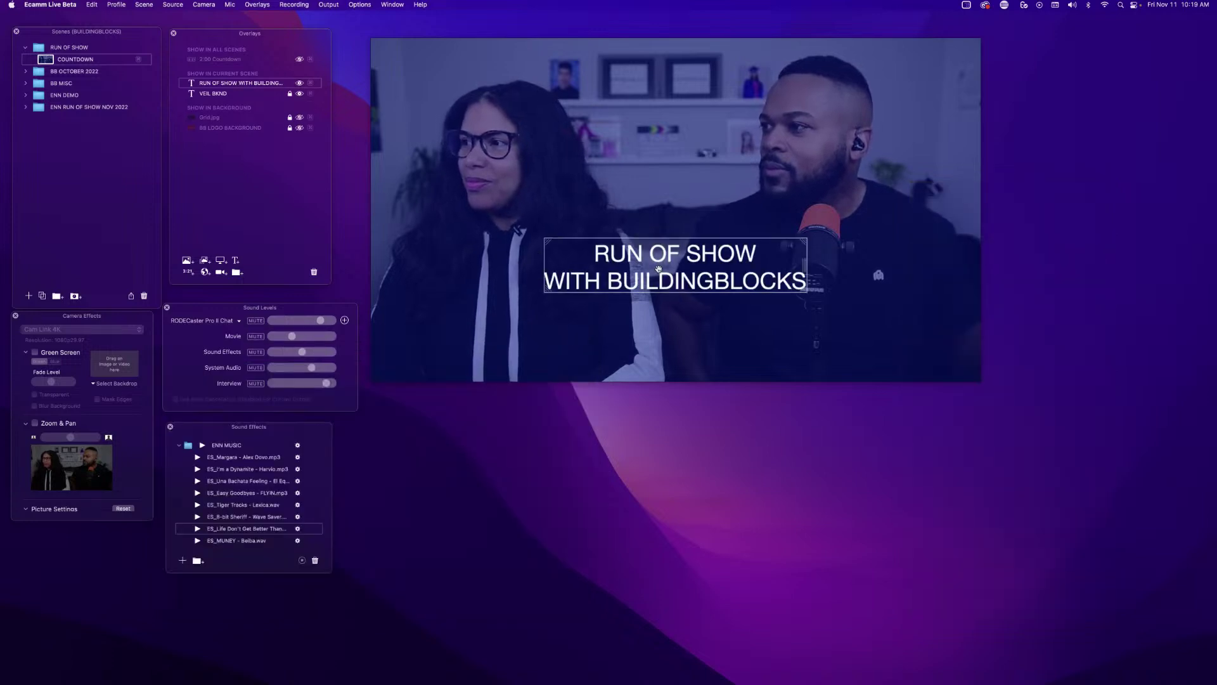
drag(658, 269, 660, 244)
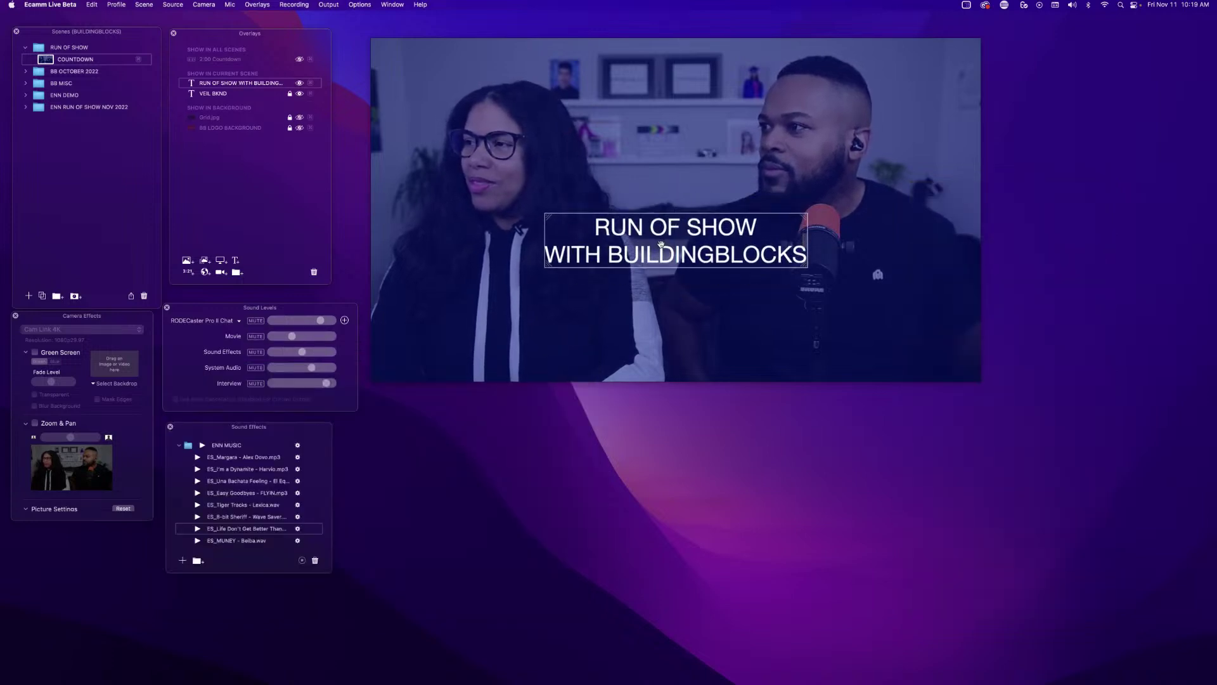
Enlarge the RUN OF SHOW title and make it bold.
scroll(661, 244, up, 5)
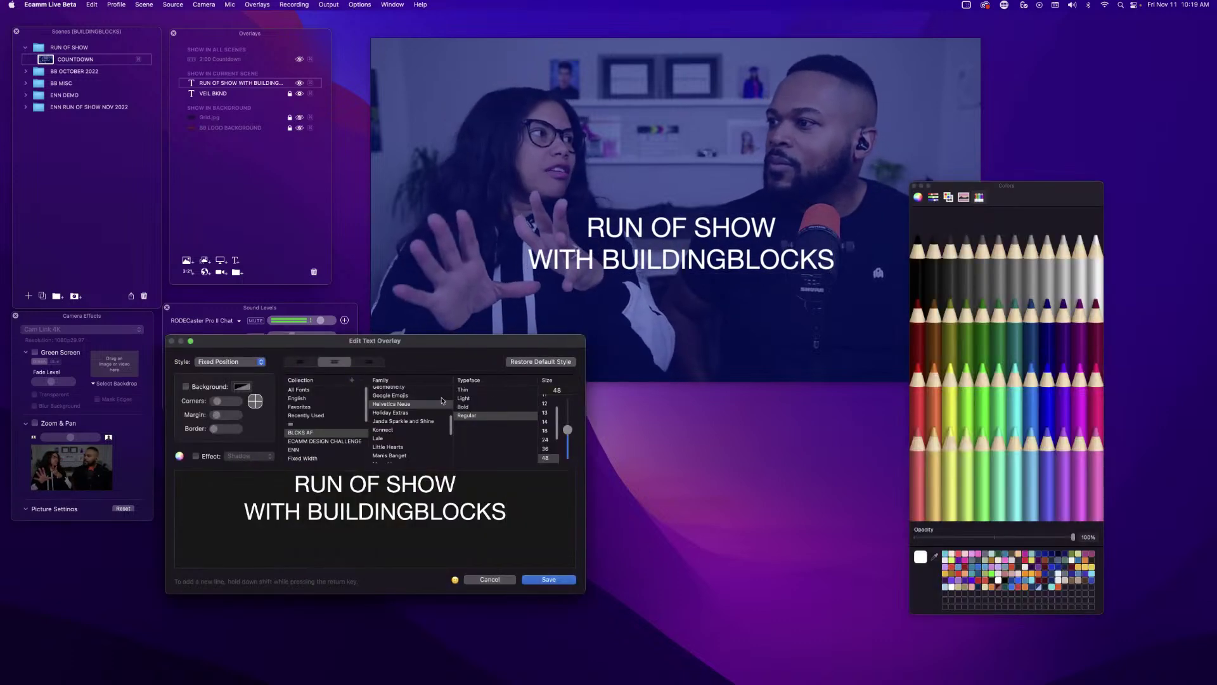
key(super+b)
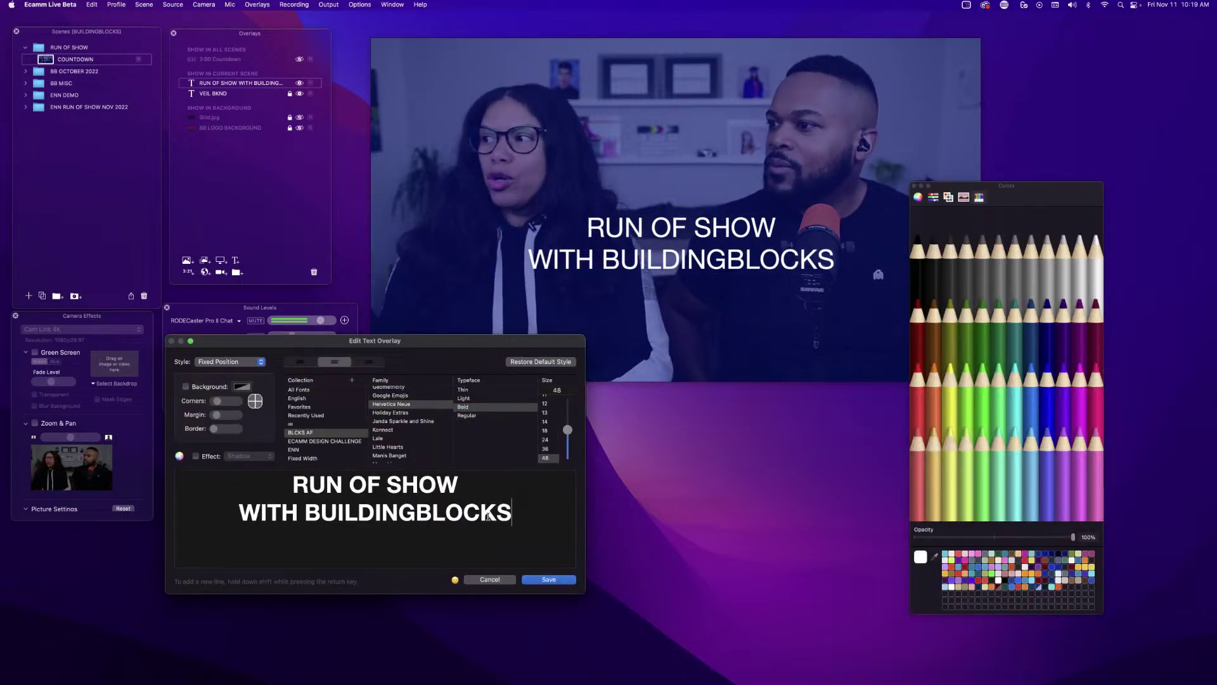
click(549, 580)
click(610, 257)
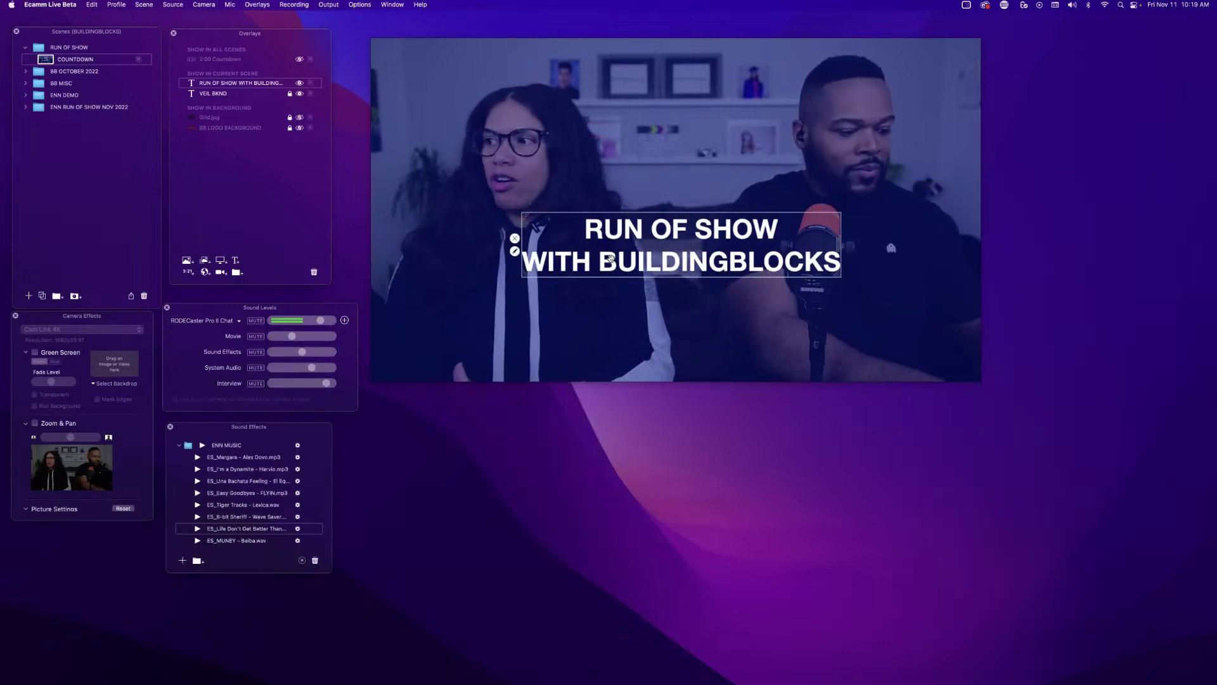
Start a new text overlay and search the Character Viewer for STAR symbols.
key(super+t)
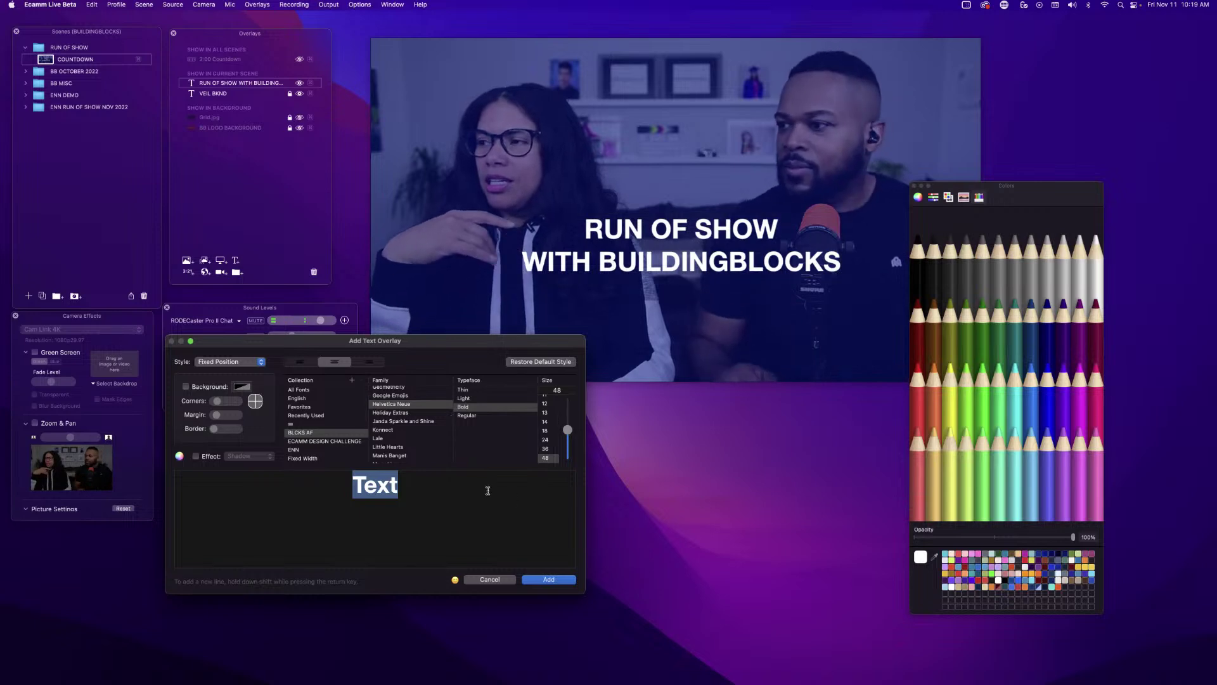
click(455, 580)
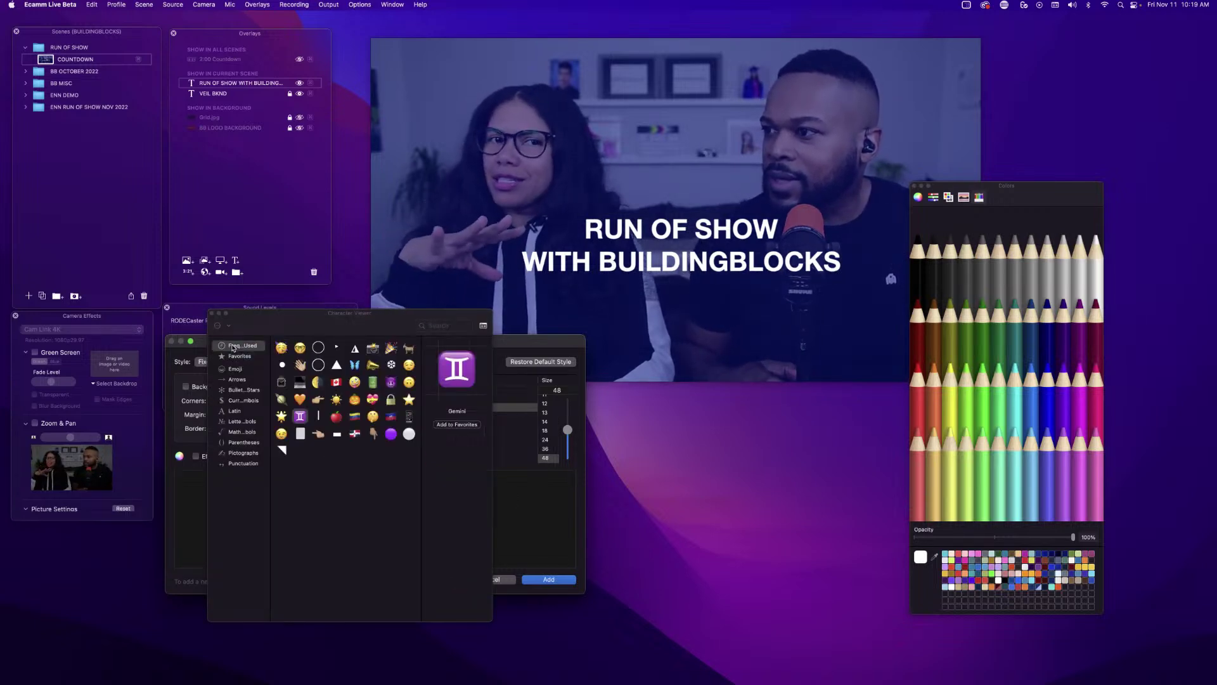
click(452, 326)
text(STAR)
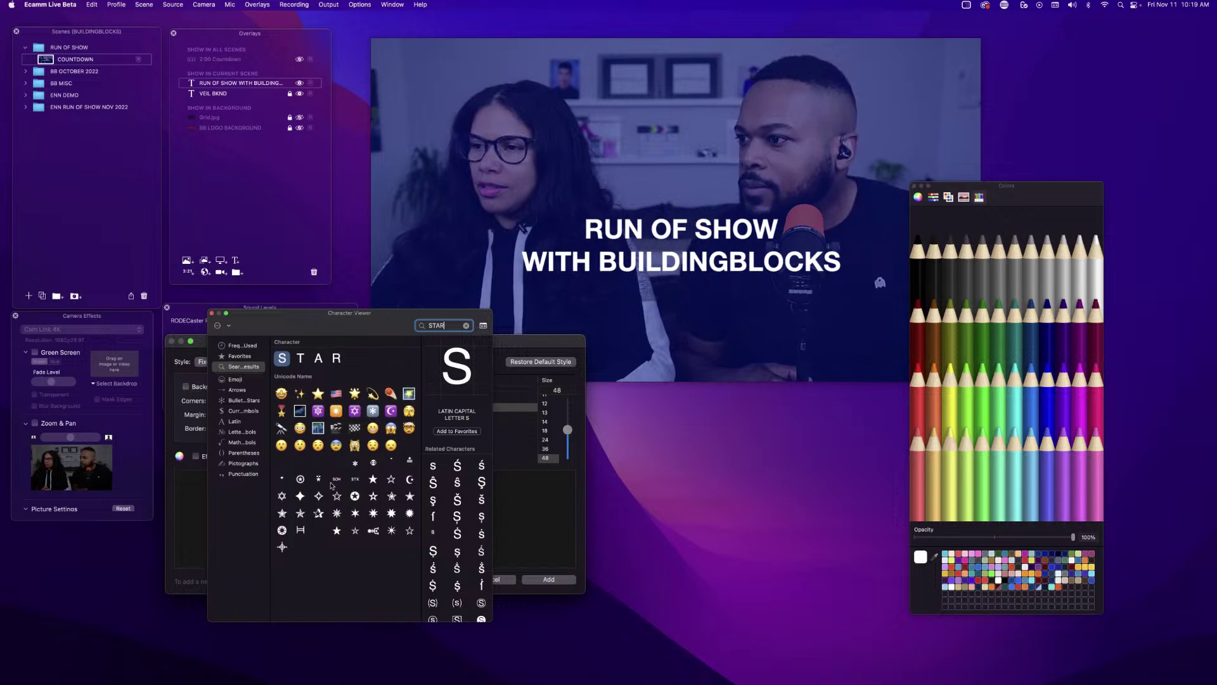
Insert solid black star characters into the new overlay from the Character Viewer.
click(372, 481)
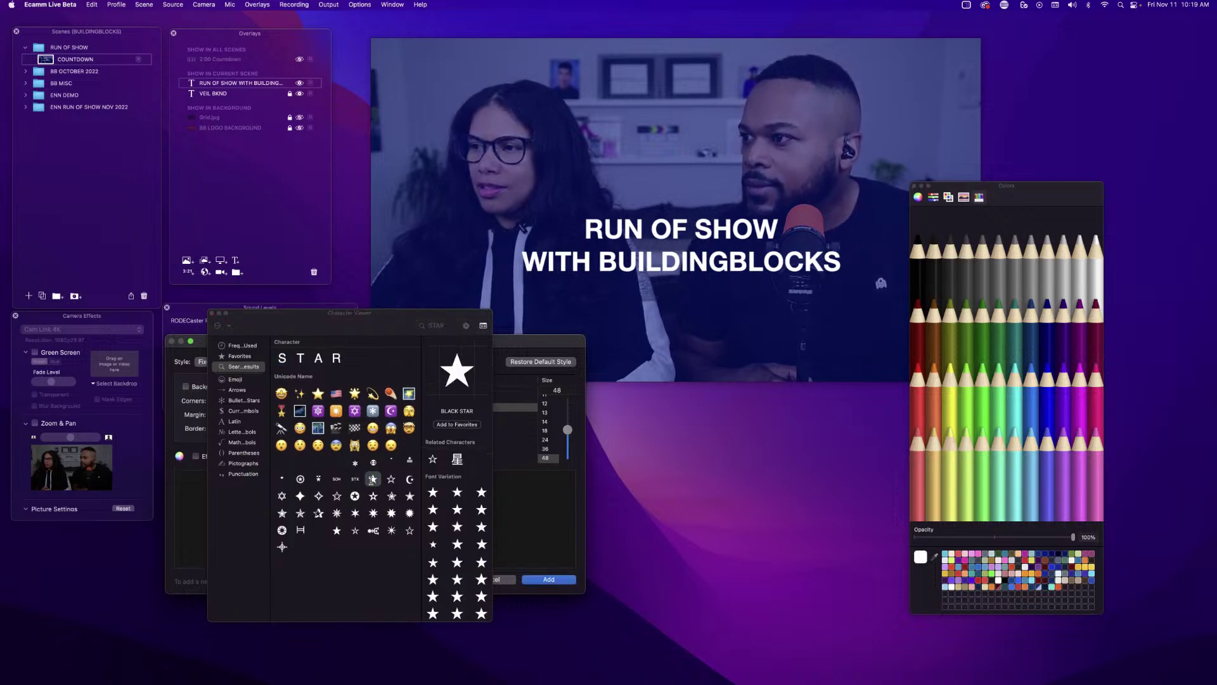
drag(417, 317, 579, 365)
drag(475, 359, 600, 329)
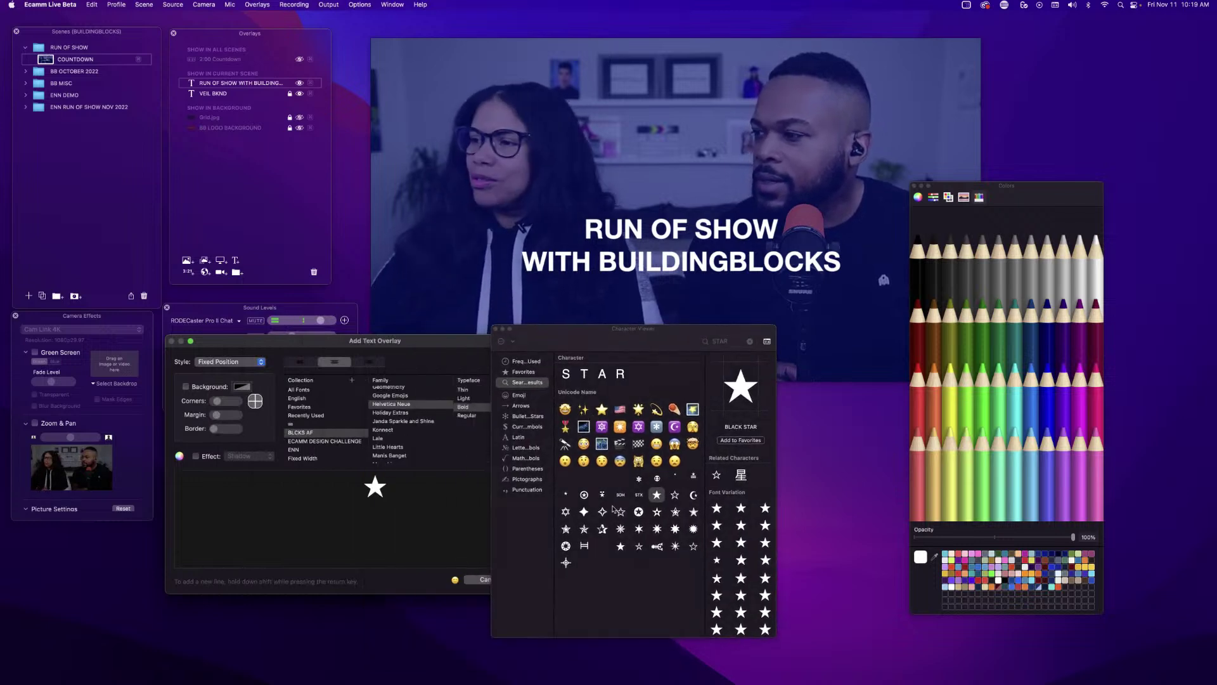
click(694, 512)
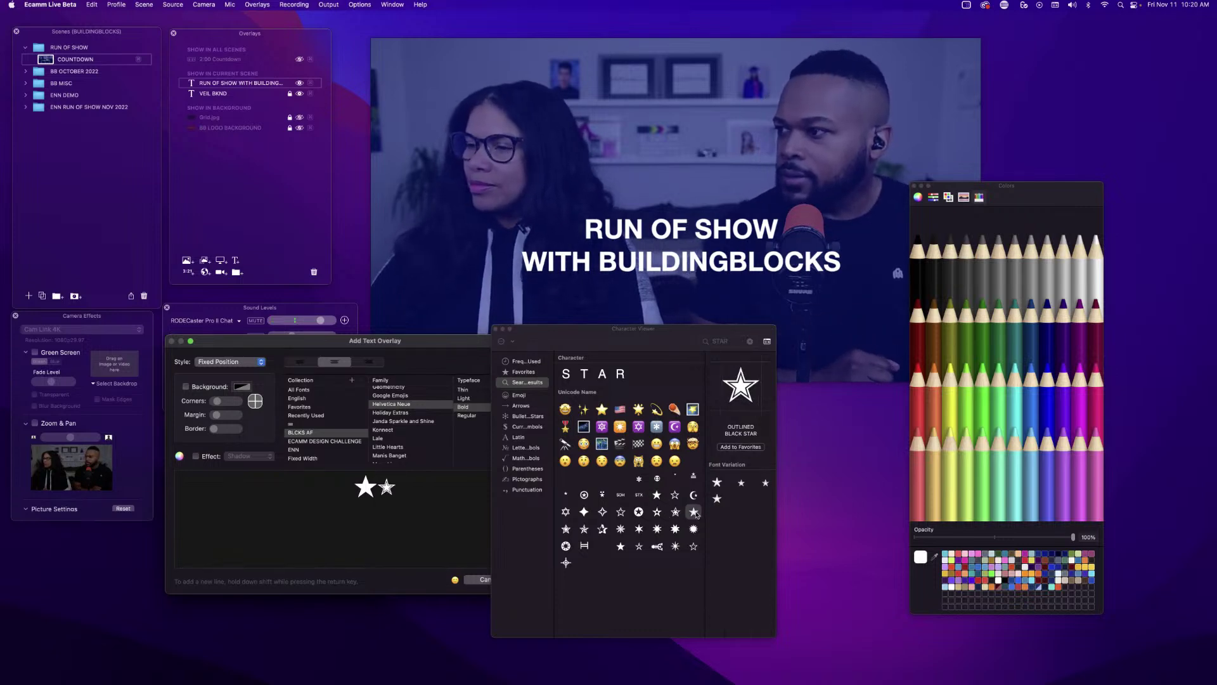
double_click(694, 513)
key(BackSpace)
key(BackSpace)
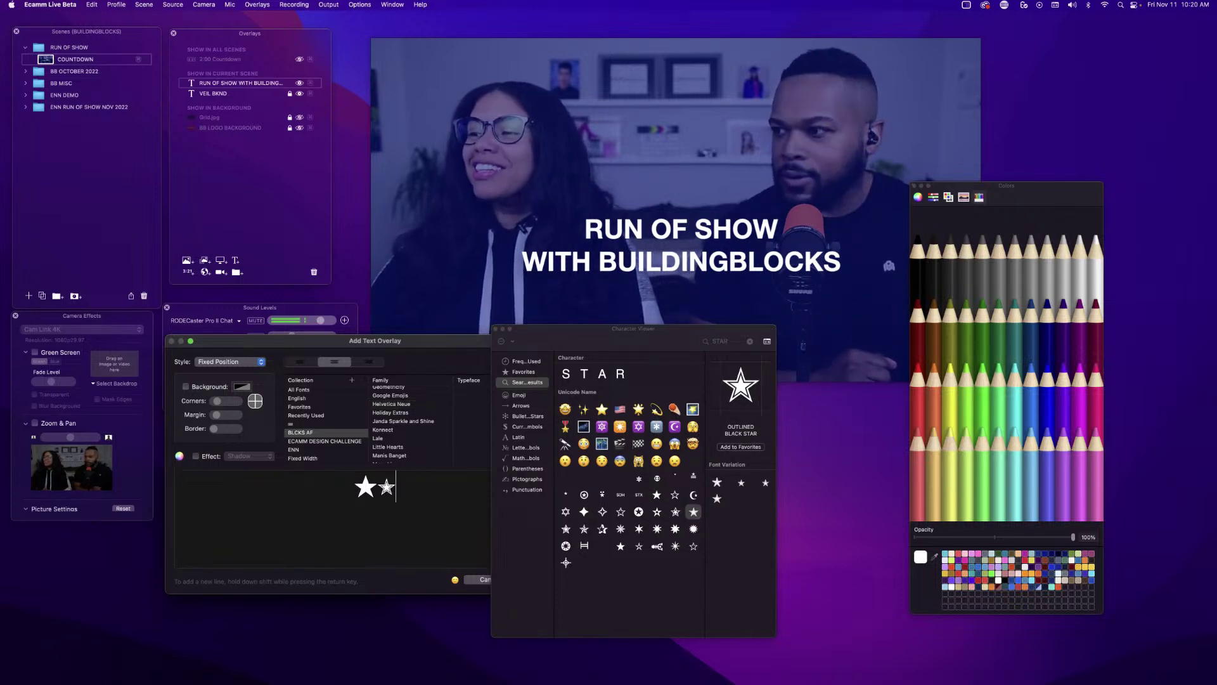
double_click(656, 495)
double_click(656, 495)
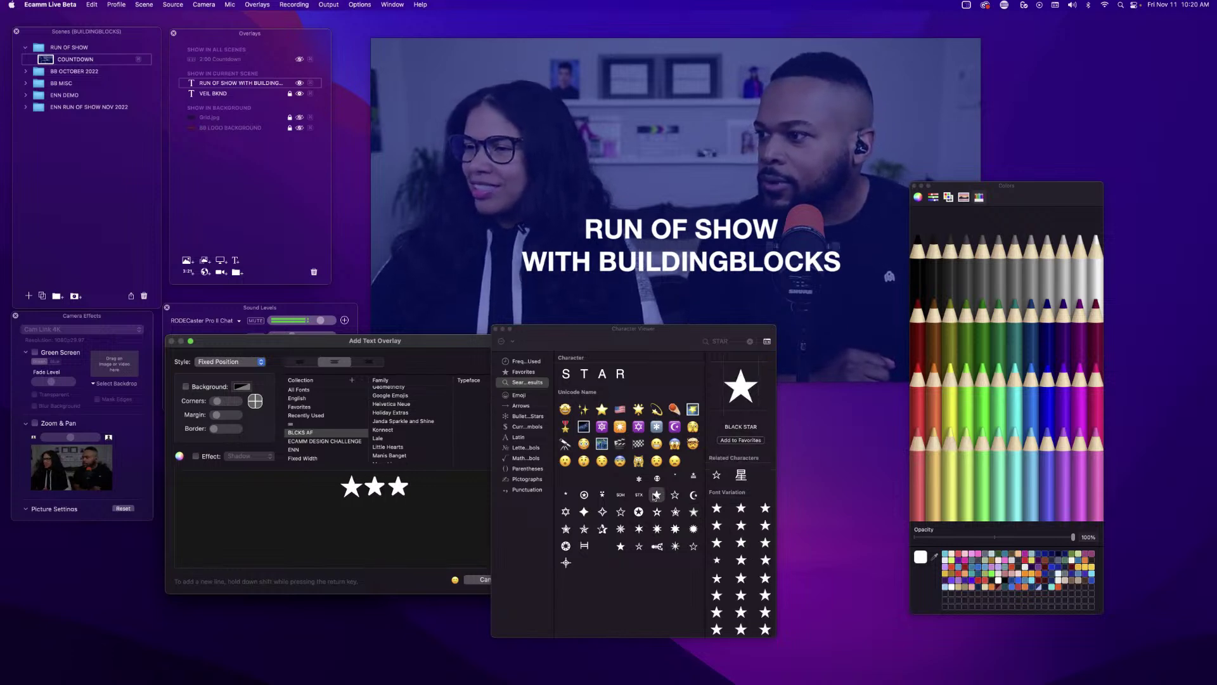
double_click(656, 495)
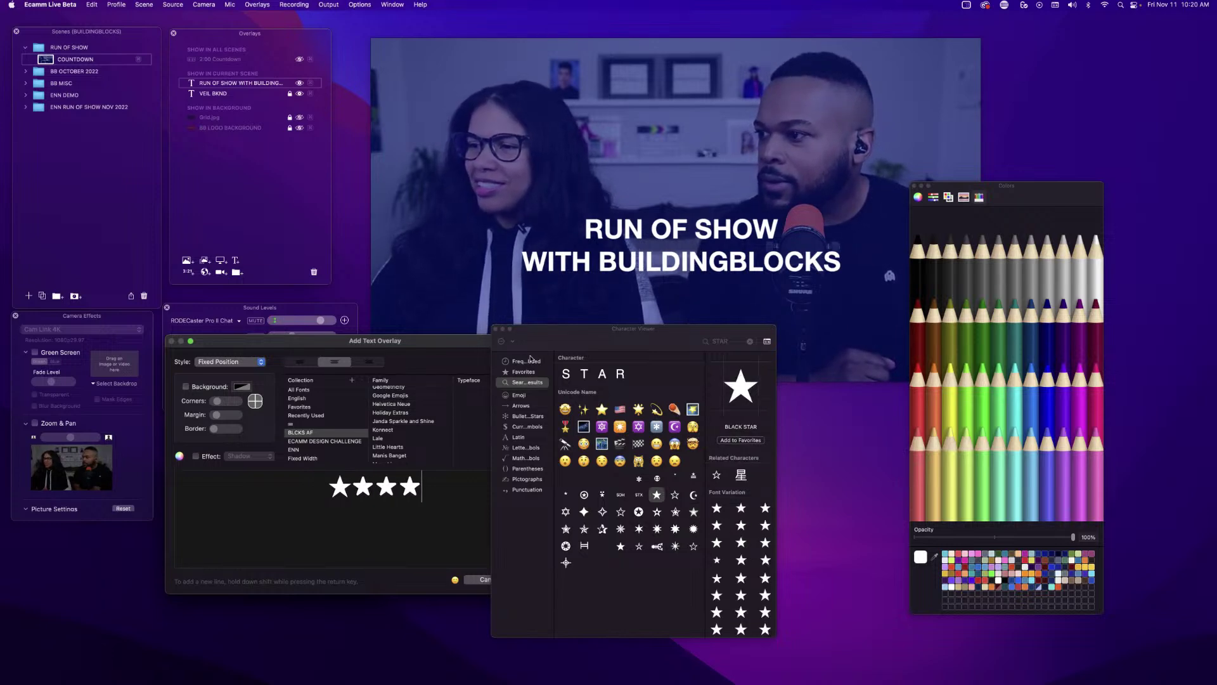
click(496, 329)
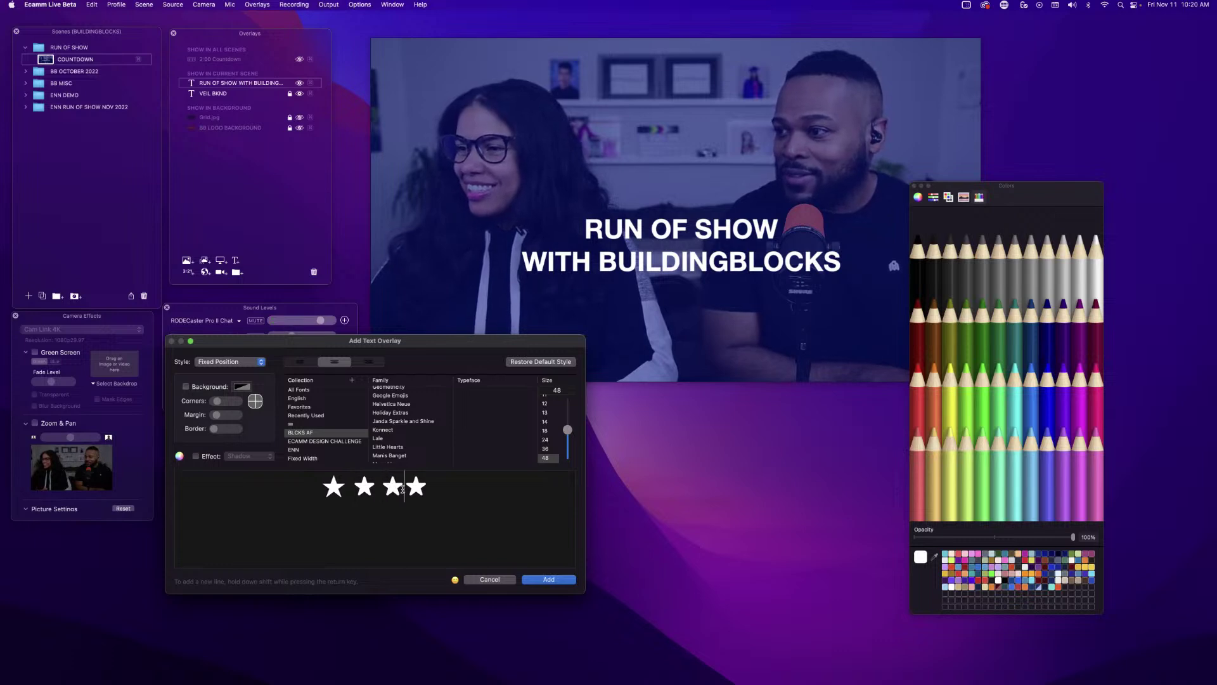
Reduce the text to one star, then paste it into a row of four spaced stars.
click(359, 487)
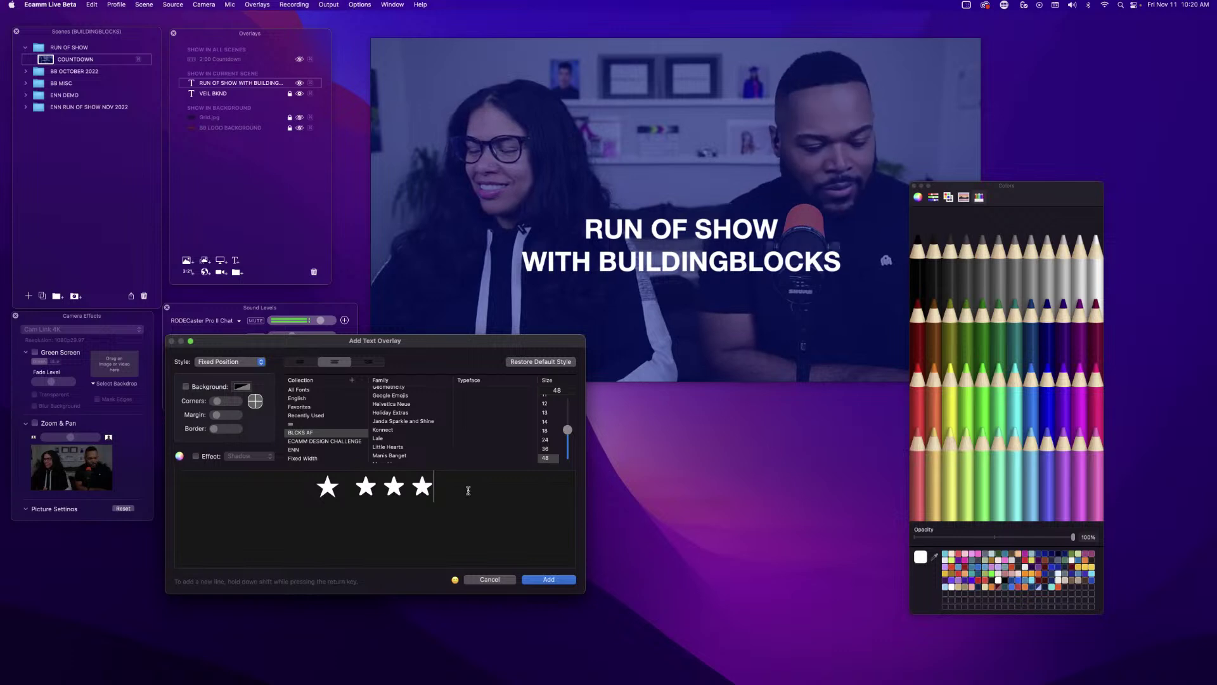
key(BackSpace)
key(BackSpace)
key(BackSpace)
key(BackSpace)
key(BackSpace)
key(BackSpace)
key(BackSpace)
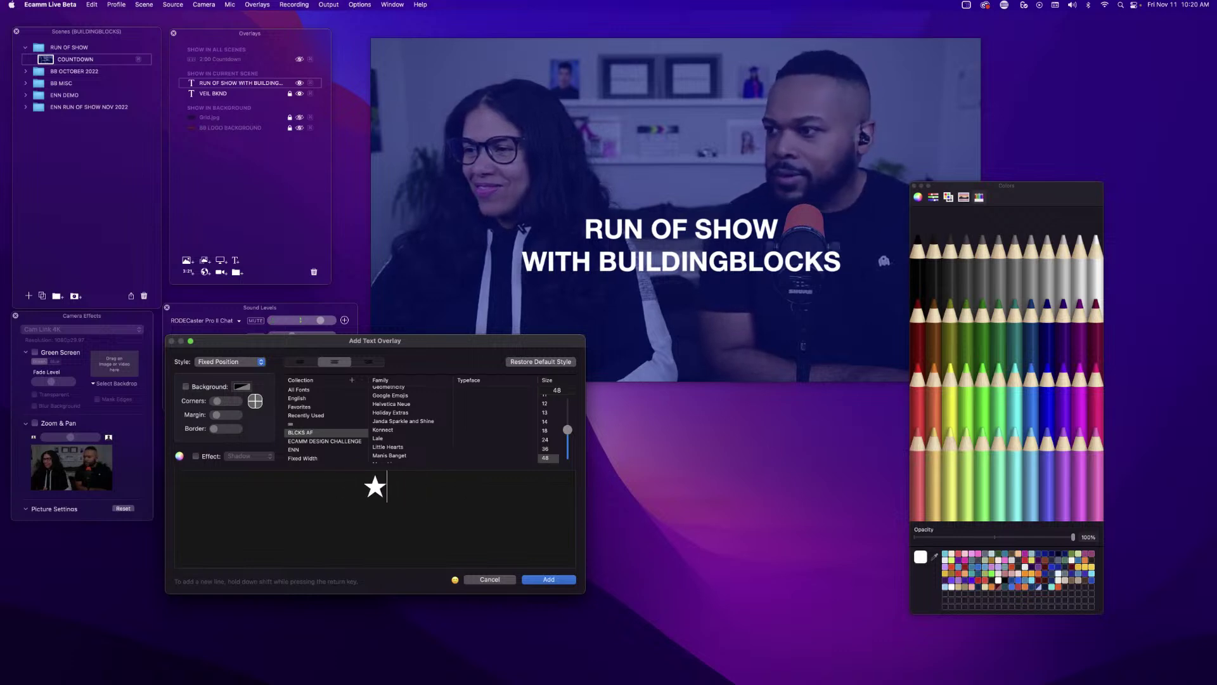
drag(400, 489, 312, 477)
key(super+c)
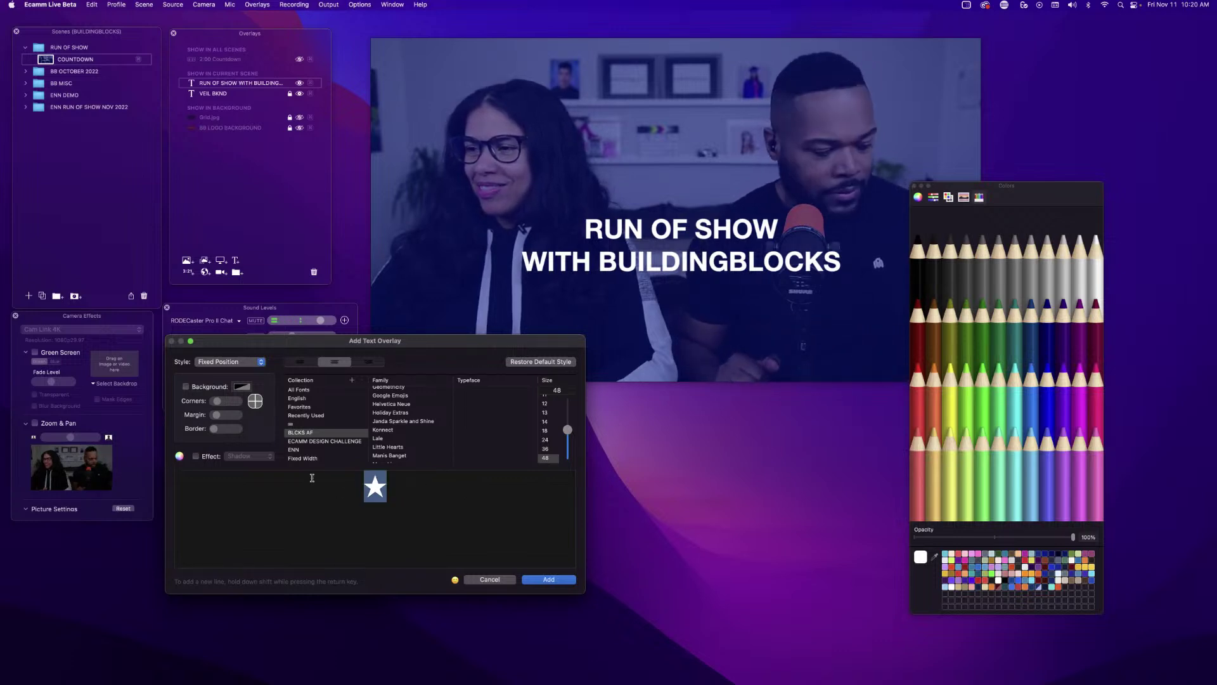
key(Right)
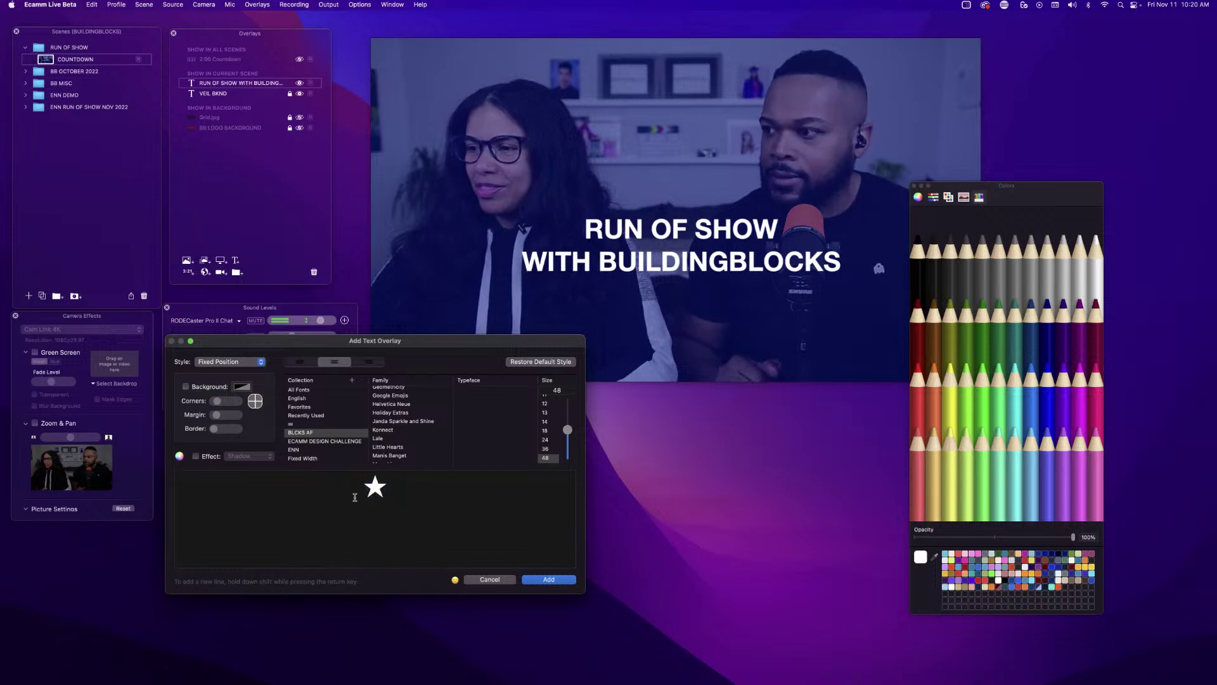
key(super+v)
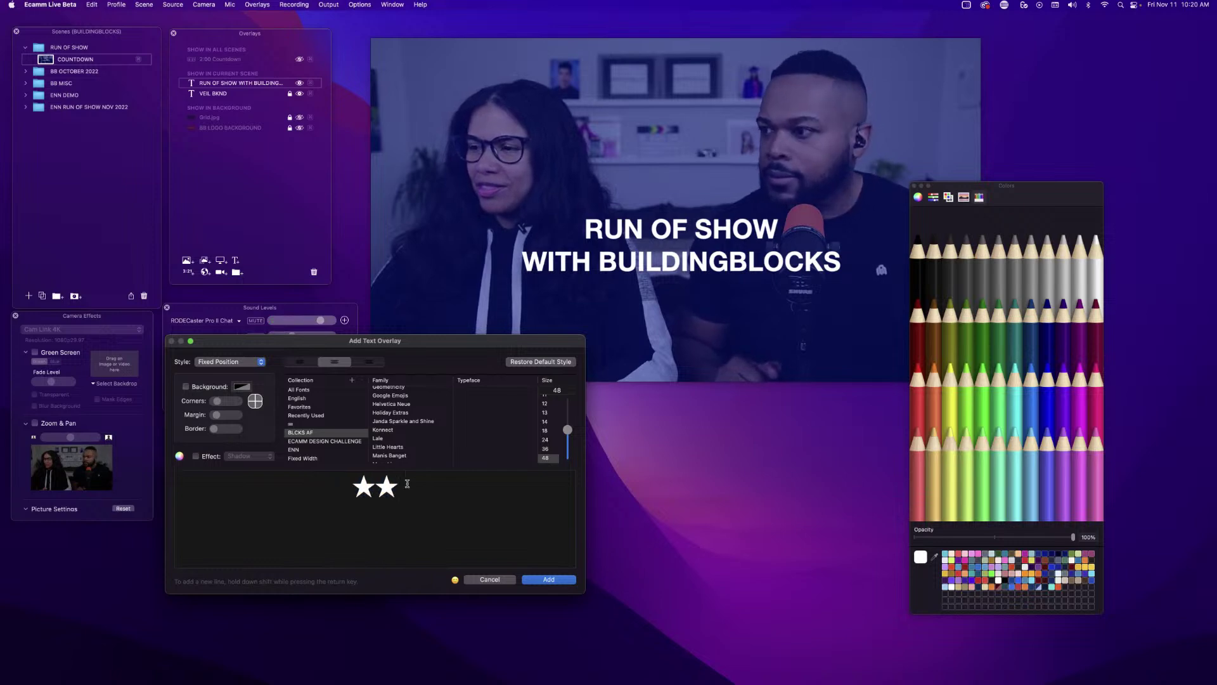
key(super+v)
key(super+v)
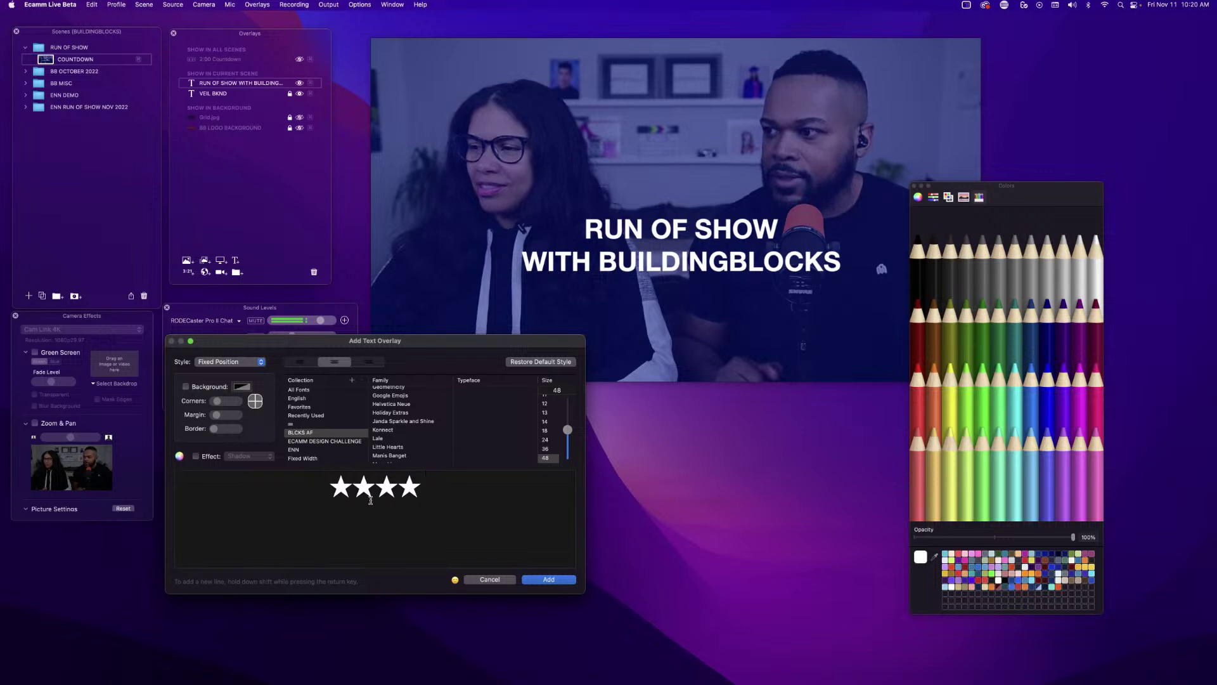
click(352, 488)
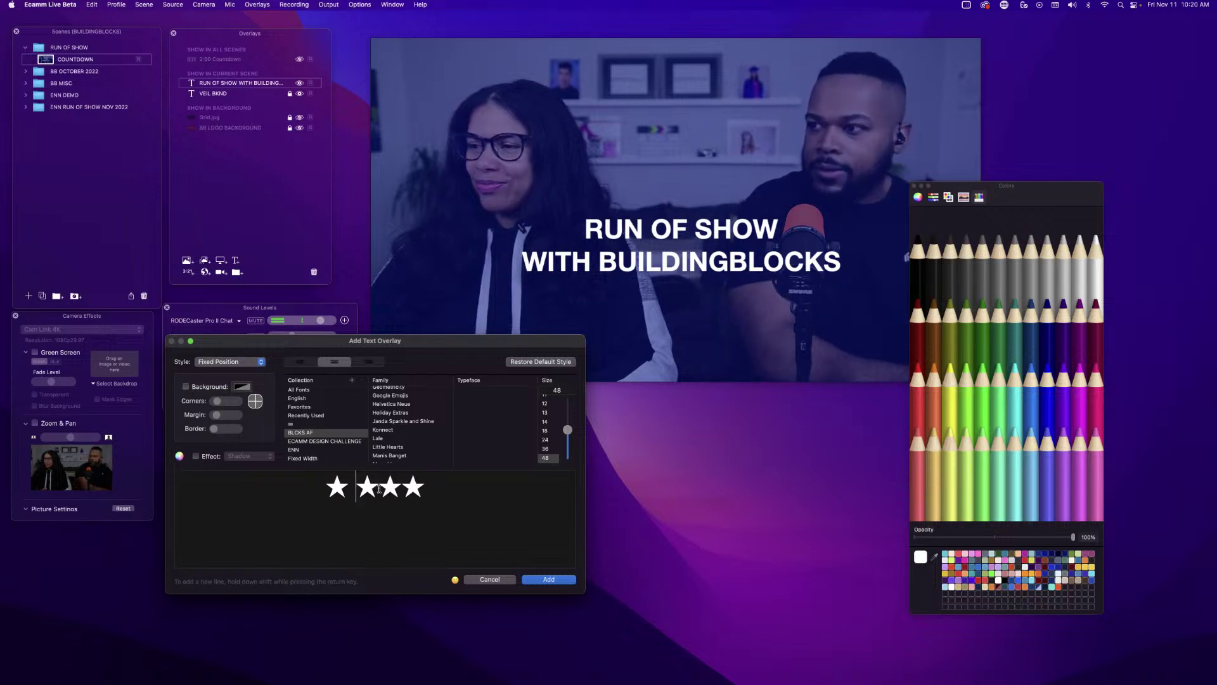
click(380, 488)
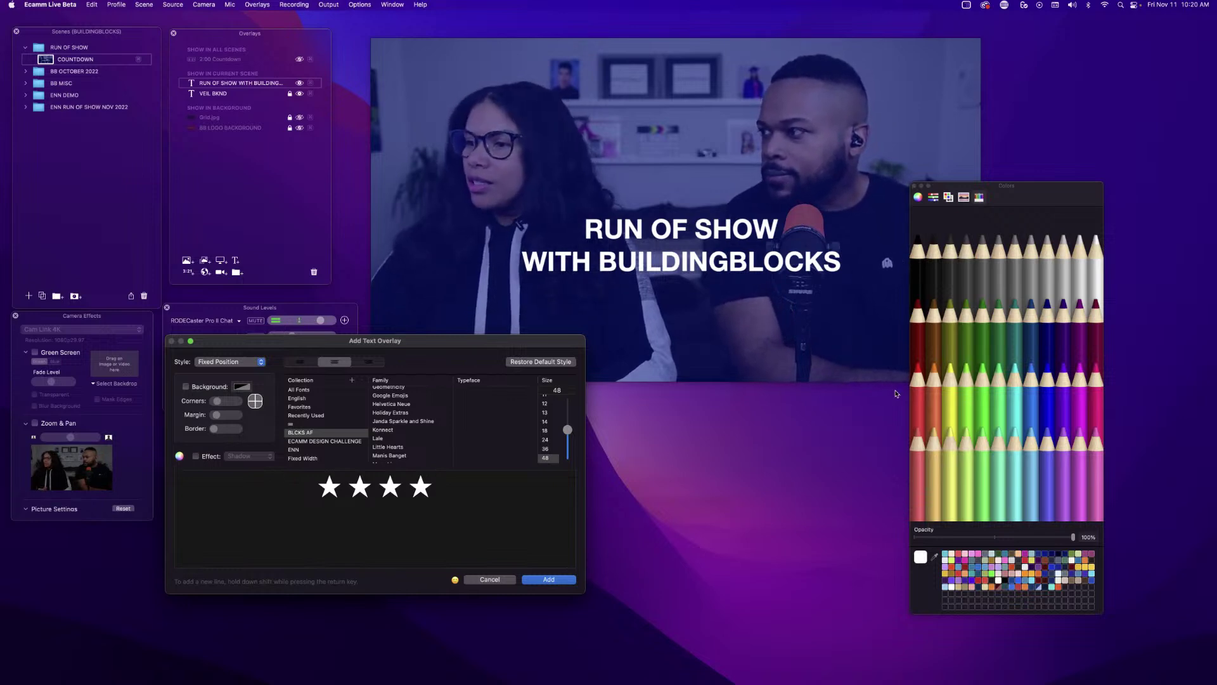
Colour the stars Cayenne red, add the overlay, and place it just below the title.
click(915, 339)
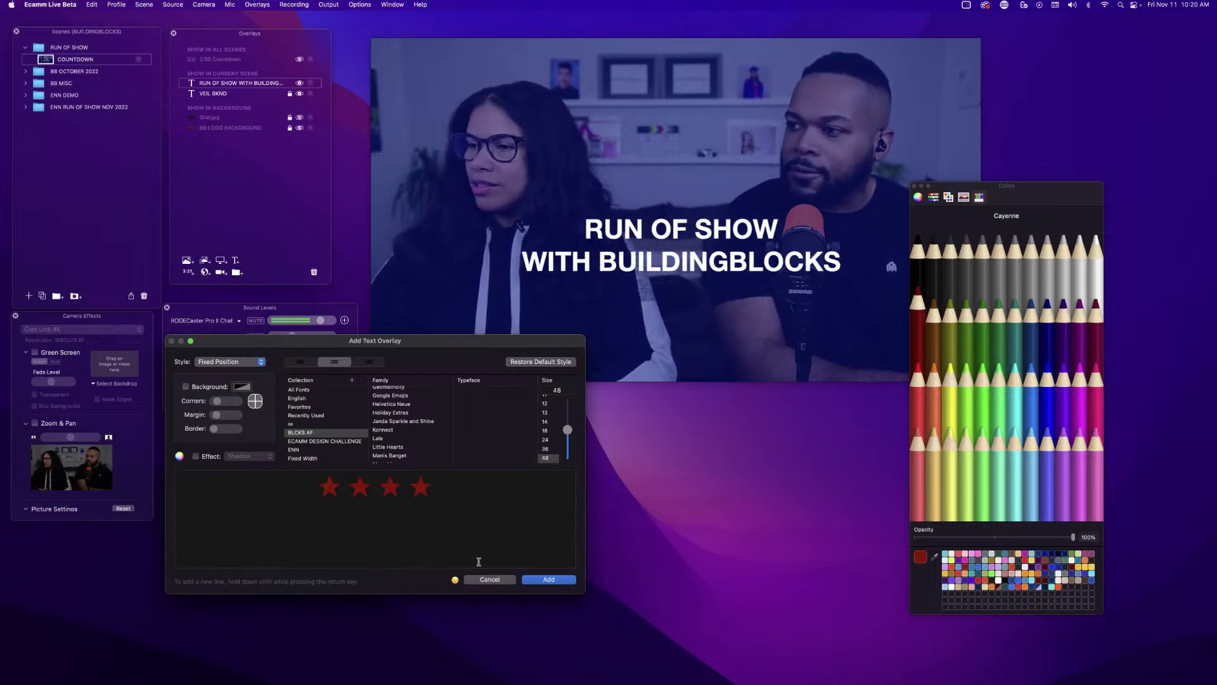
click(548, 579)
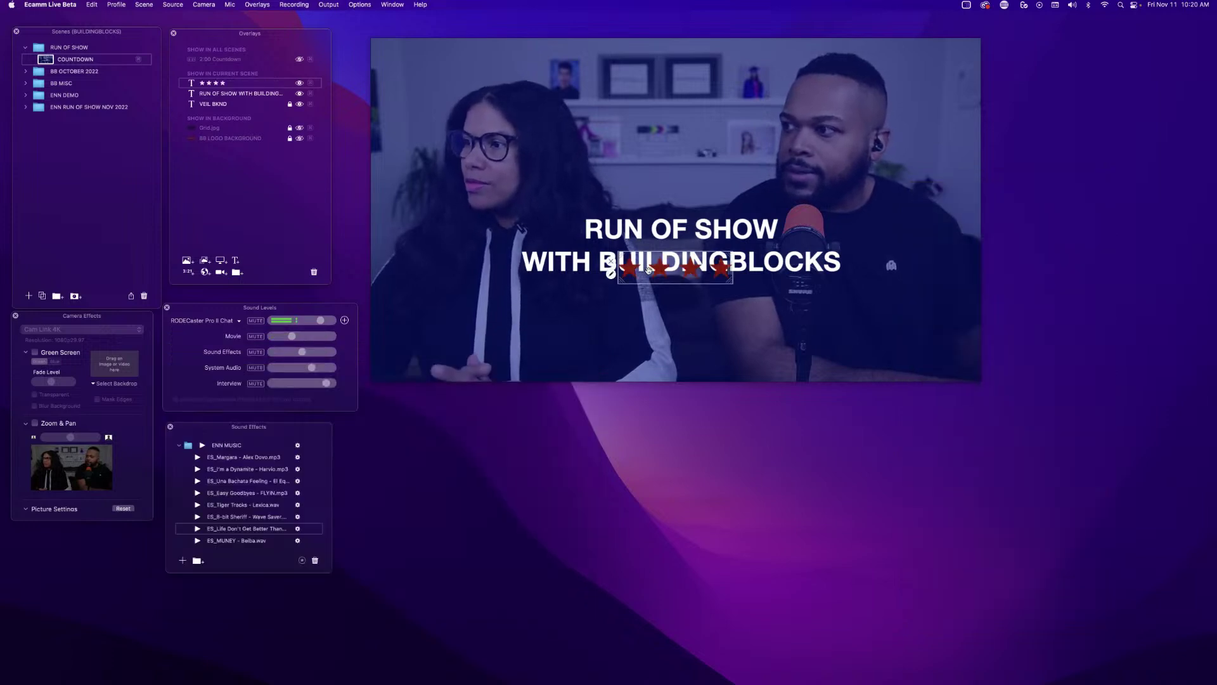
mouse_move(654, 267)
mouse_down()
mouse_move(672, 303)
mouse_move(686, 294)
mouse_move(663, 296)
mouse_up()
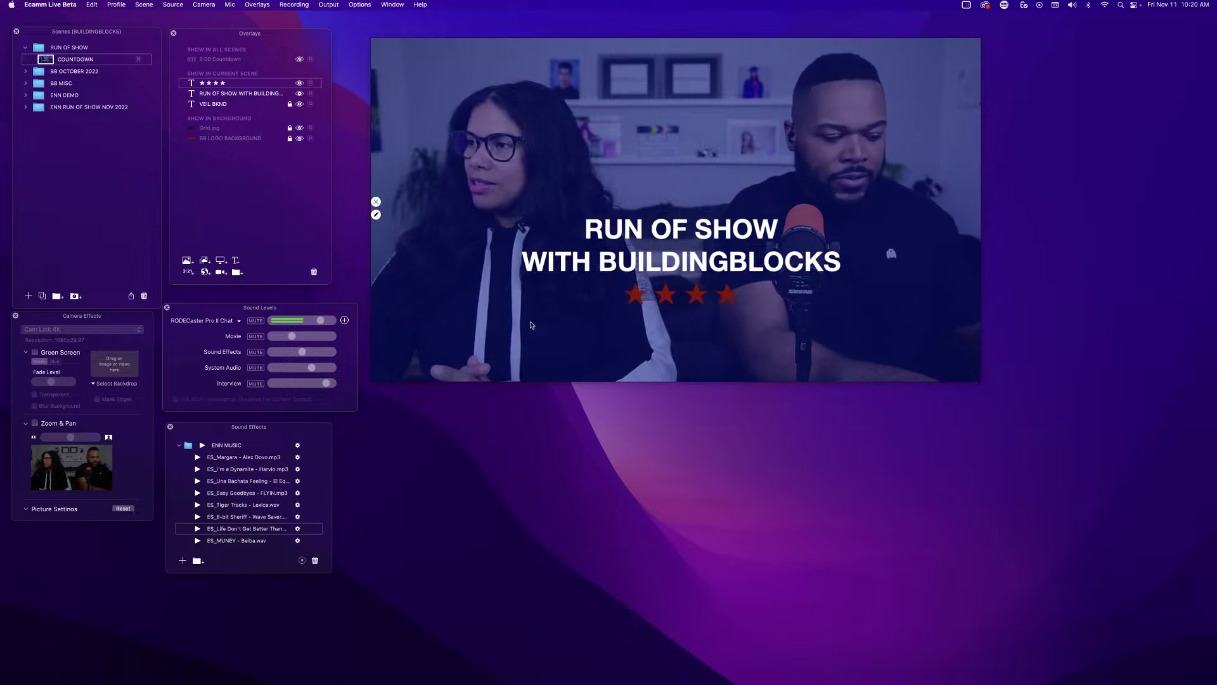
Add a red line text overlay and move it left beneath WITH, beside the stars.
key(super+t)
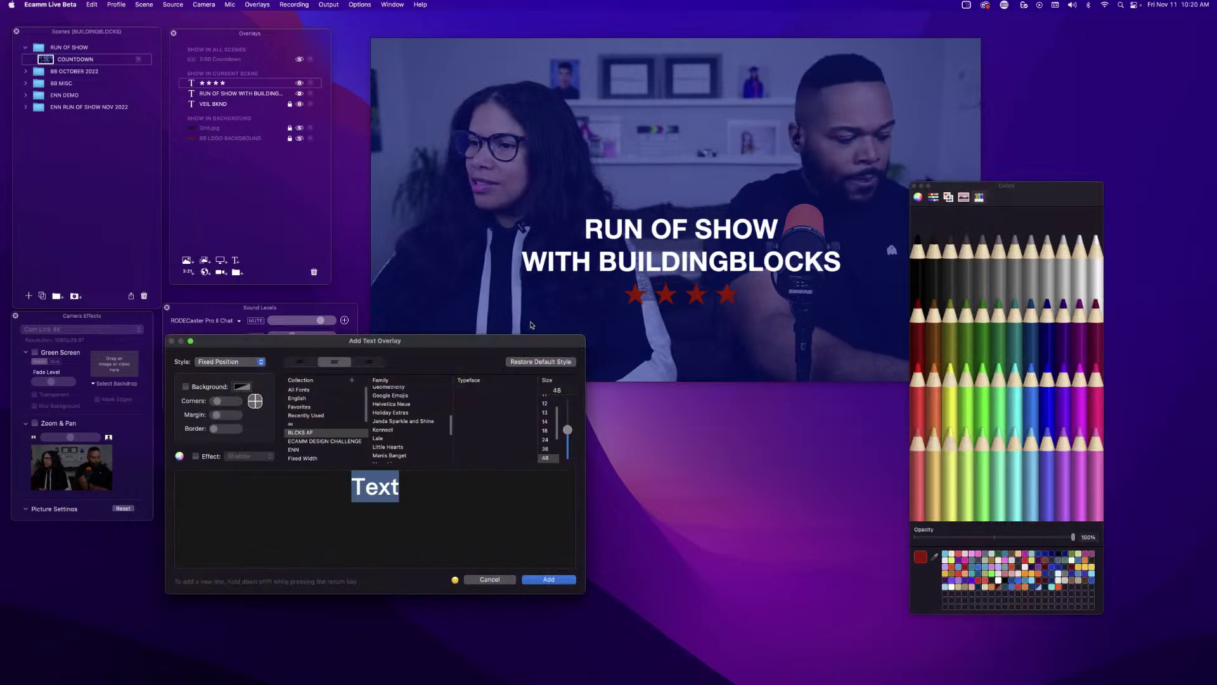
key(BackSpace)
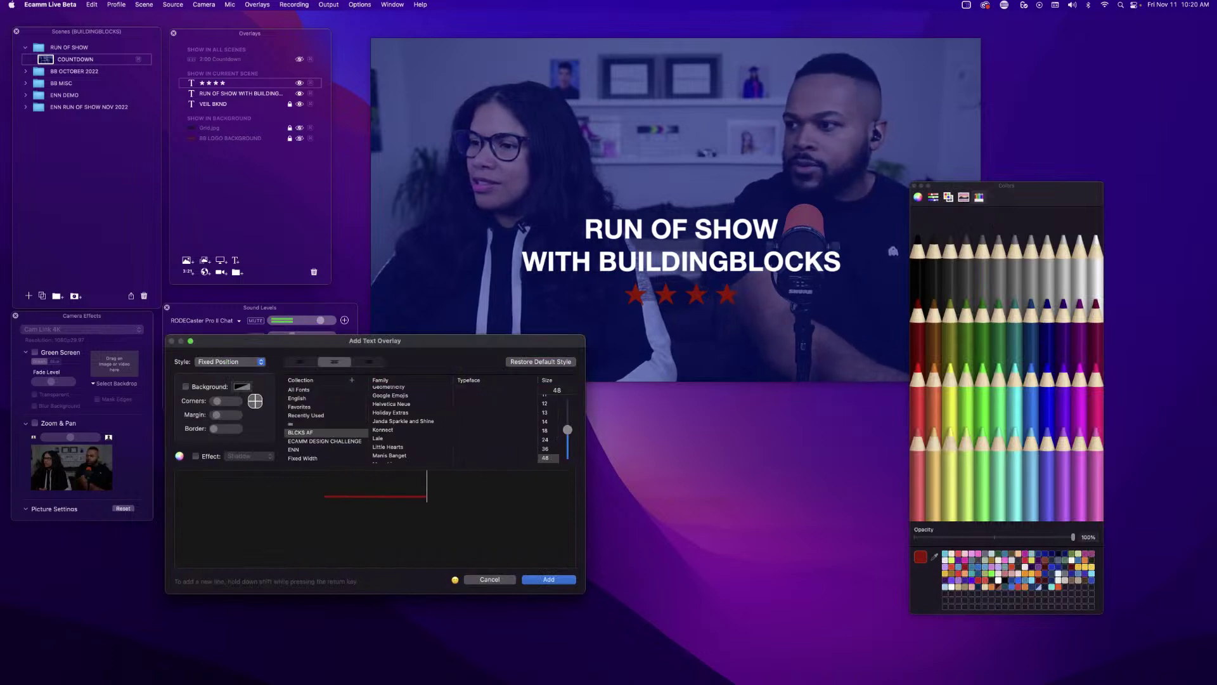
click(547, 579)
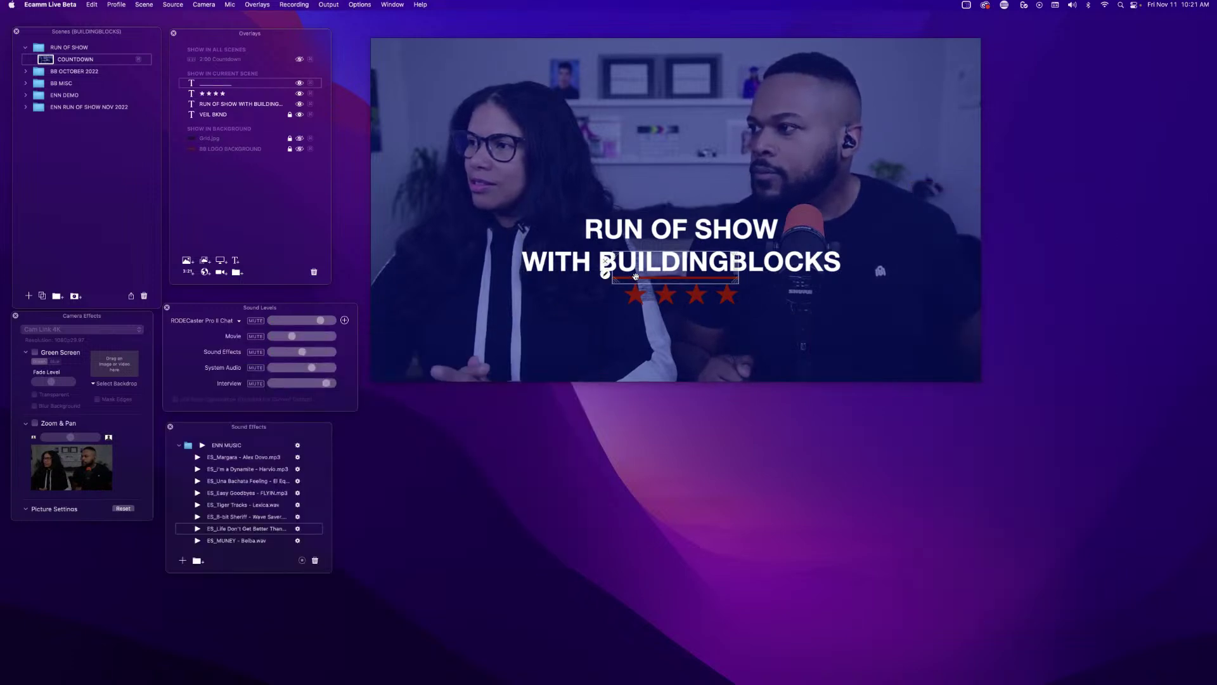
drag(636, 276, 793, 298)
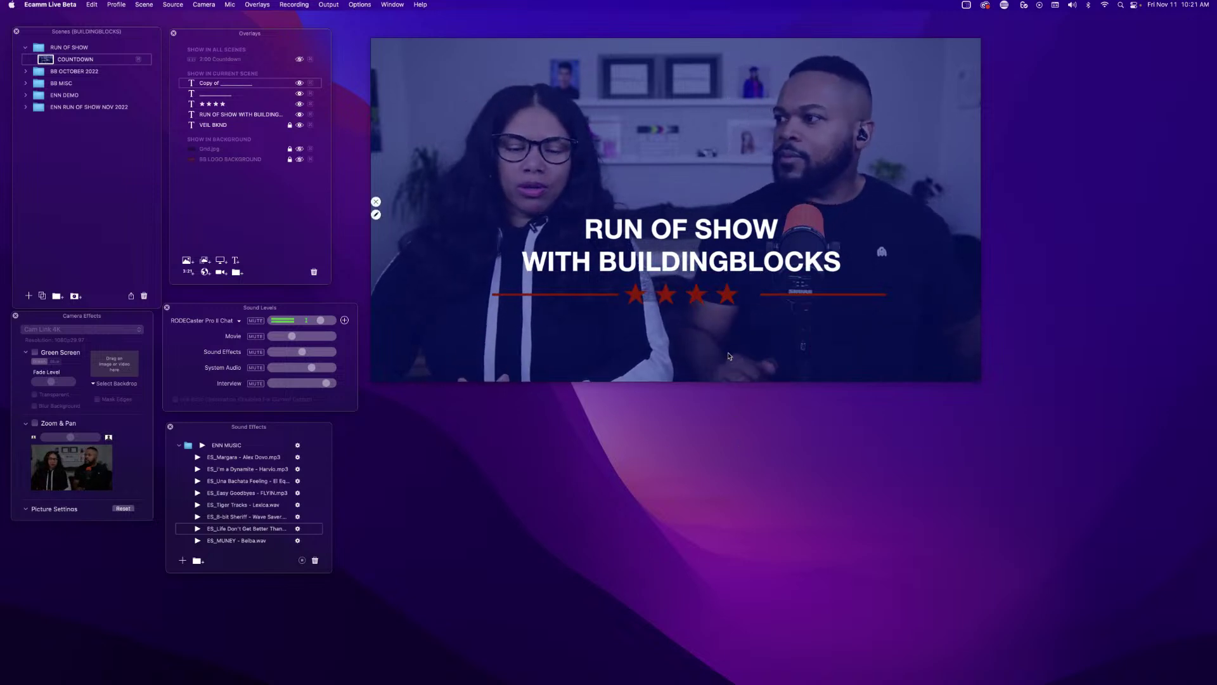
mouse_move(778, 289)
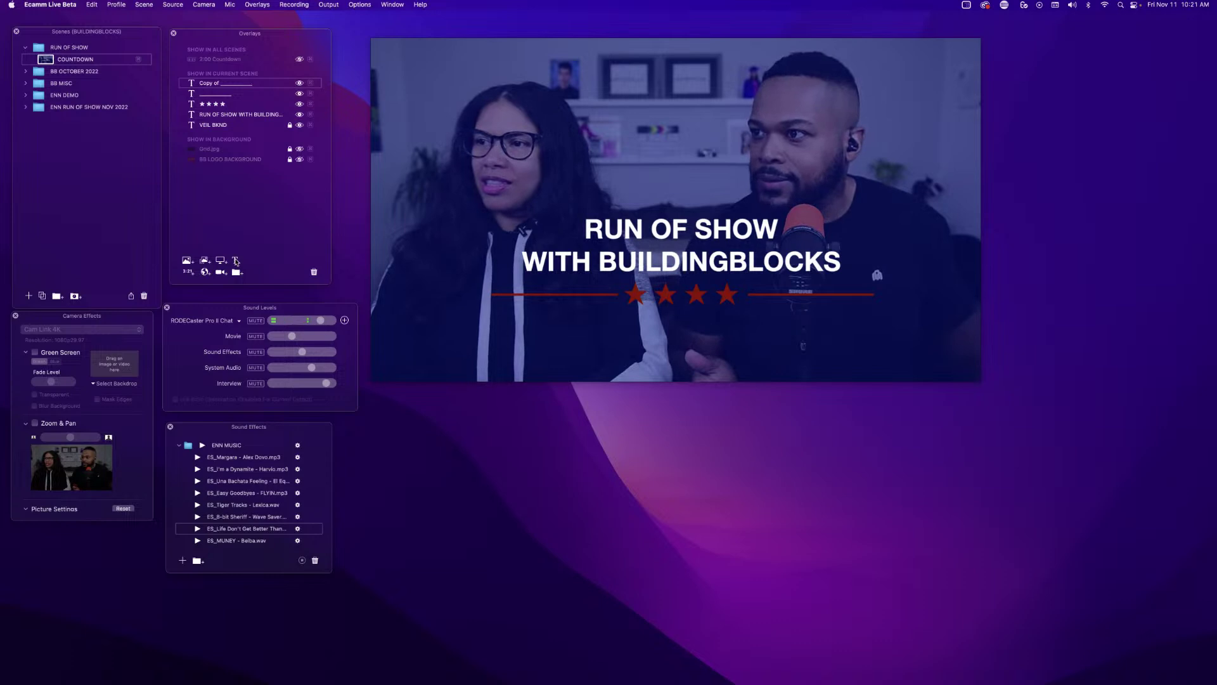
Add a white (Snow) 2-minute Countdown overlay and position it below the stars.
click(189, 273)
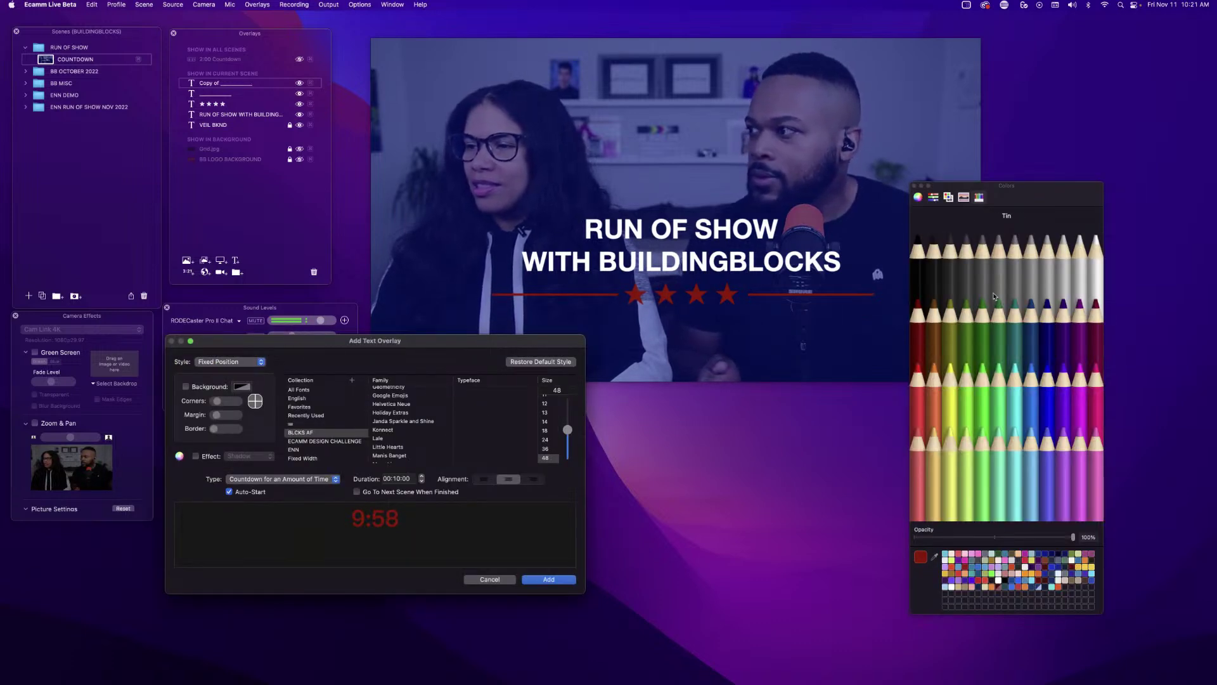
click(1096, 254)
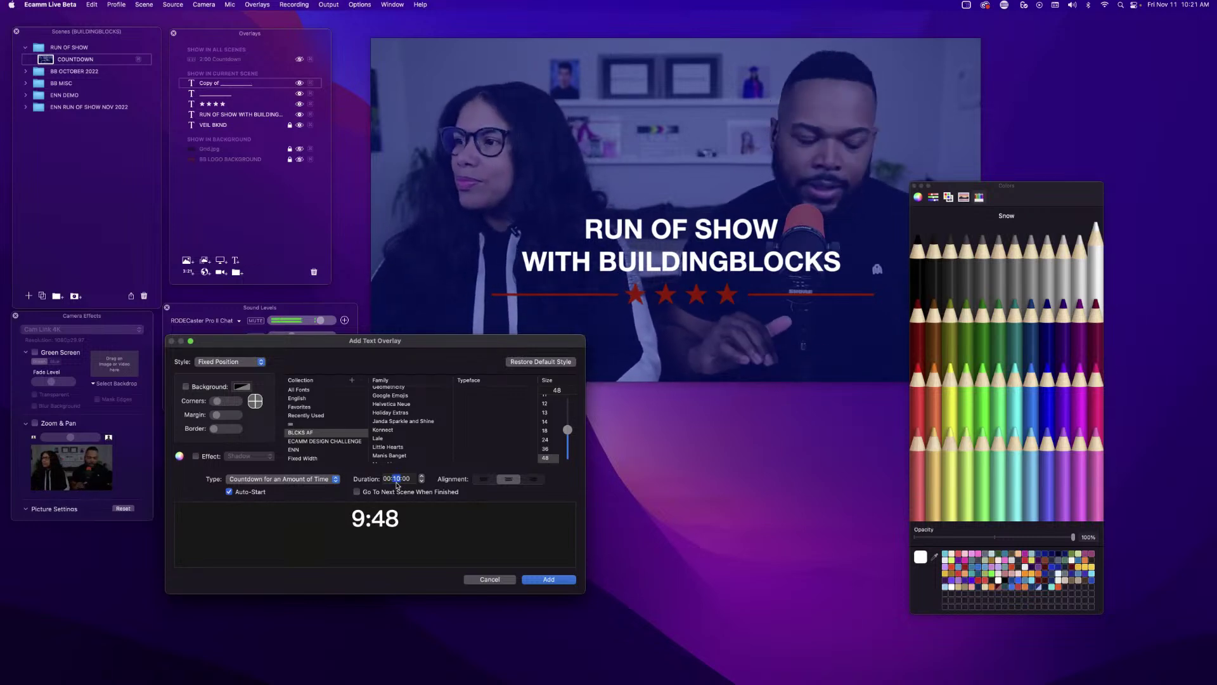
text(2)
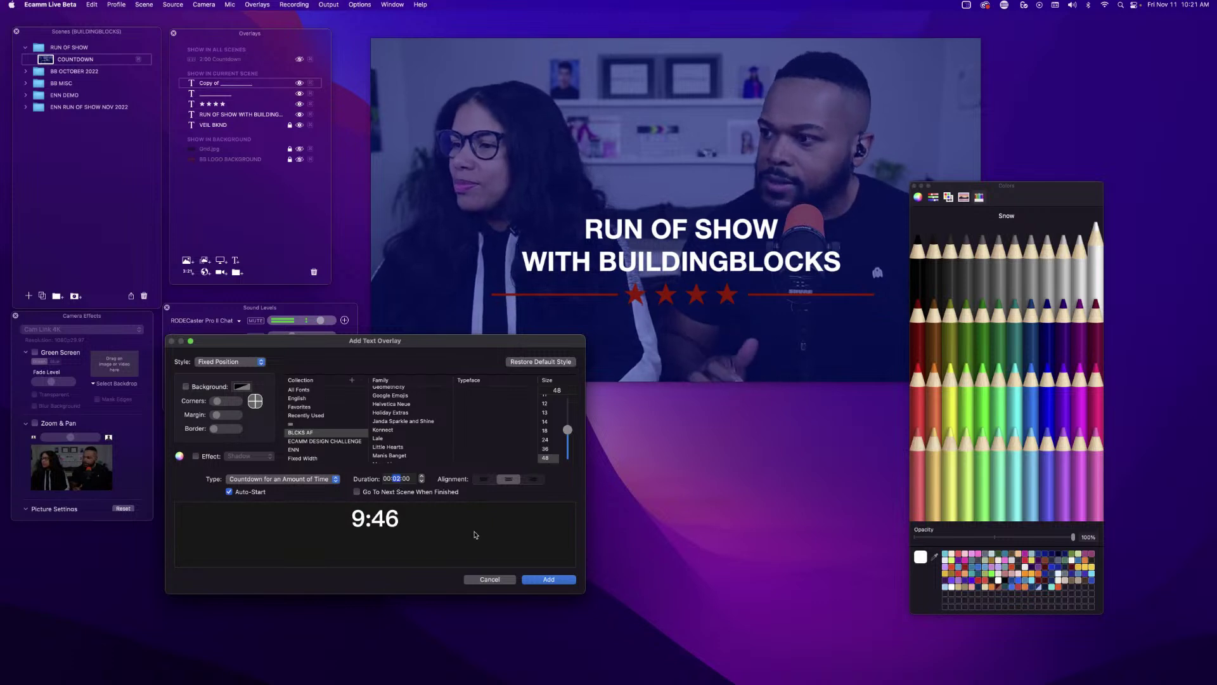
click(546, 580)
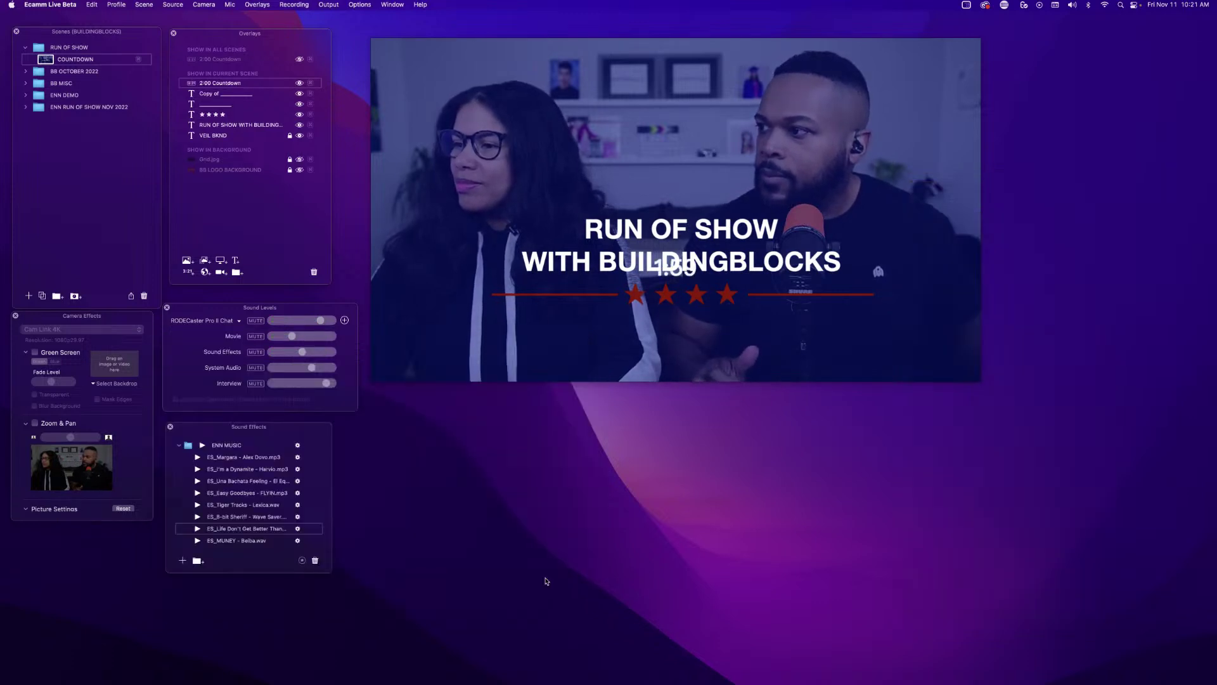
drag(671, 273, 669, 330)
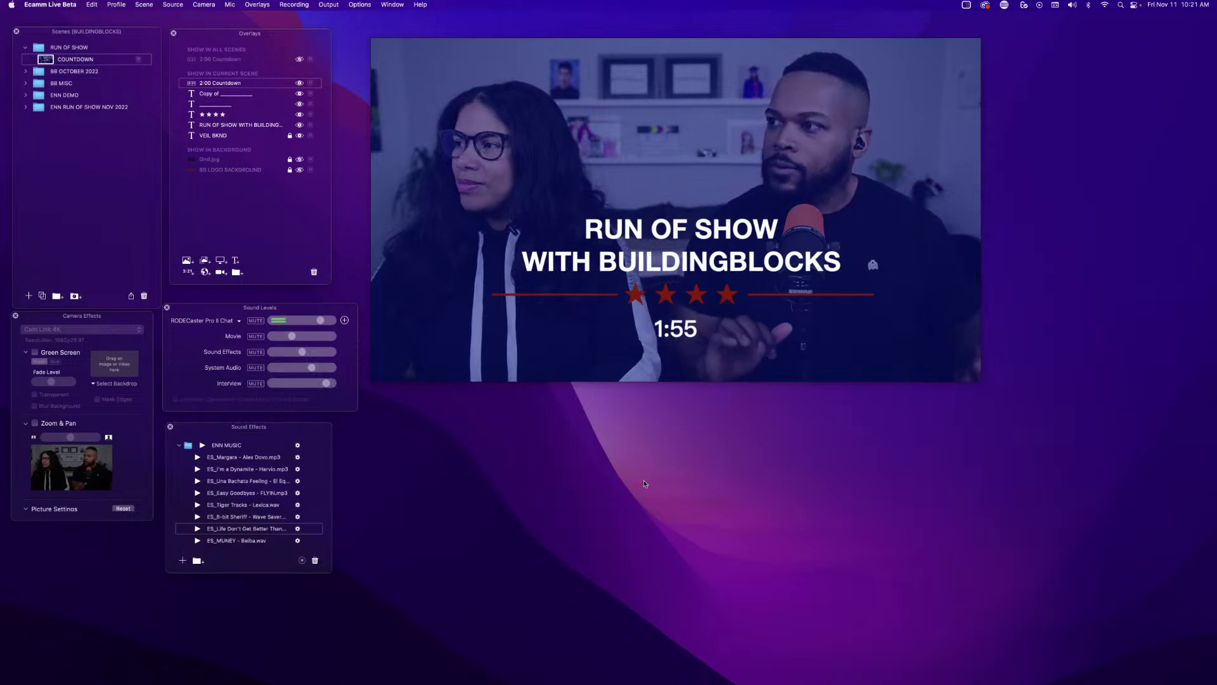
mouse_move(658, 338)
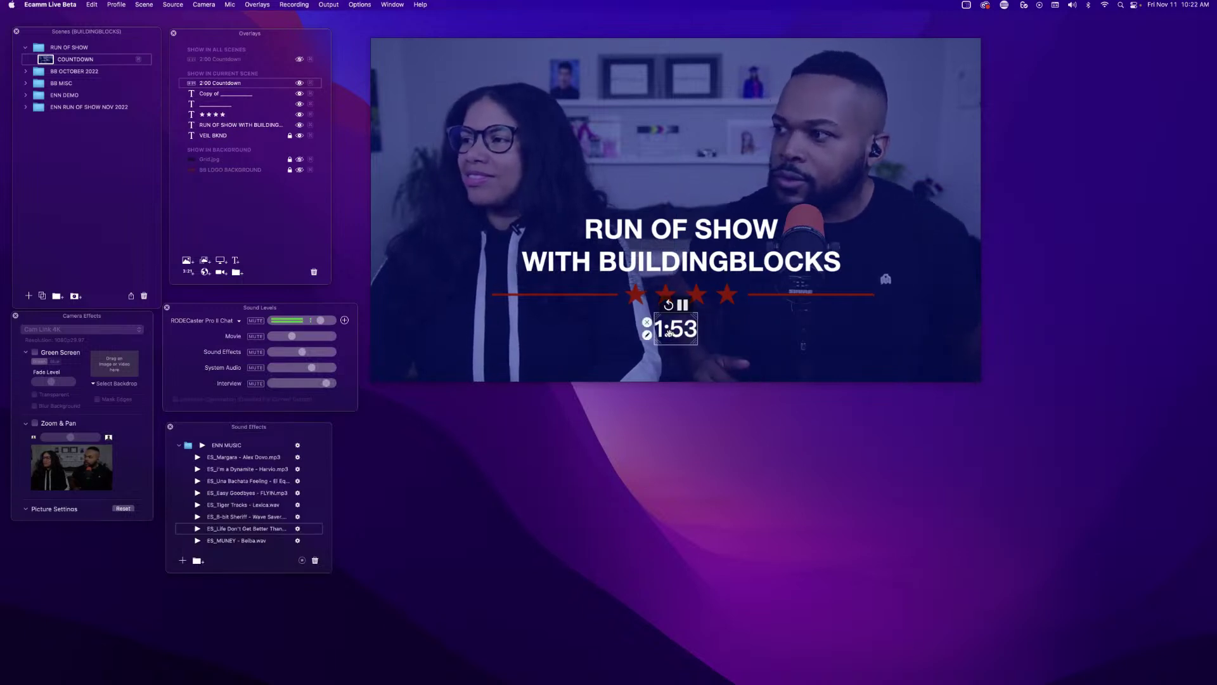
Set the countdown to go to the next scene when finished.
double_click(669, 332)
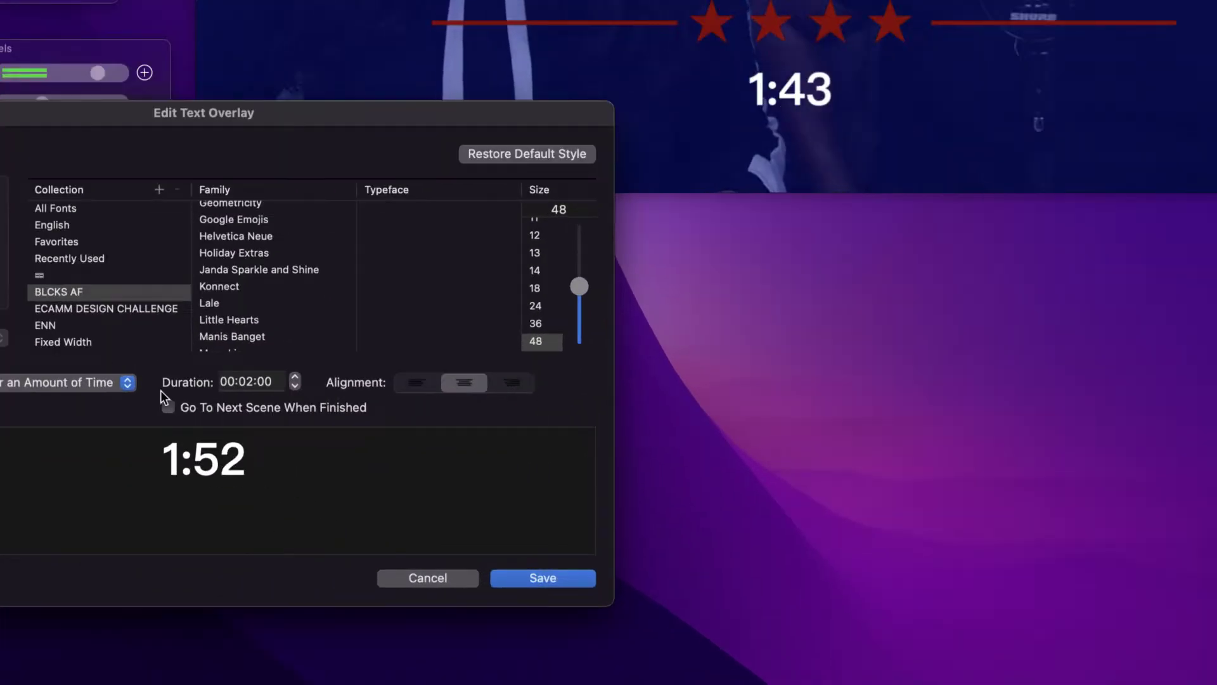
click(167, 407)
click(522, 576)
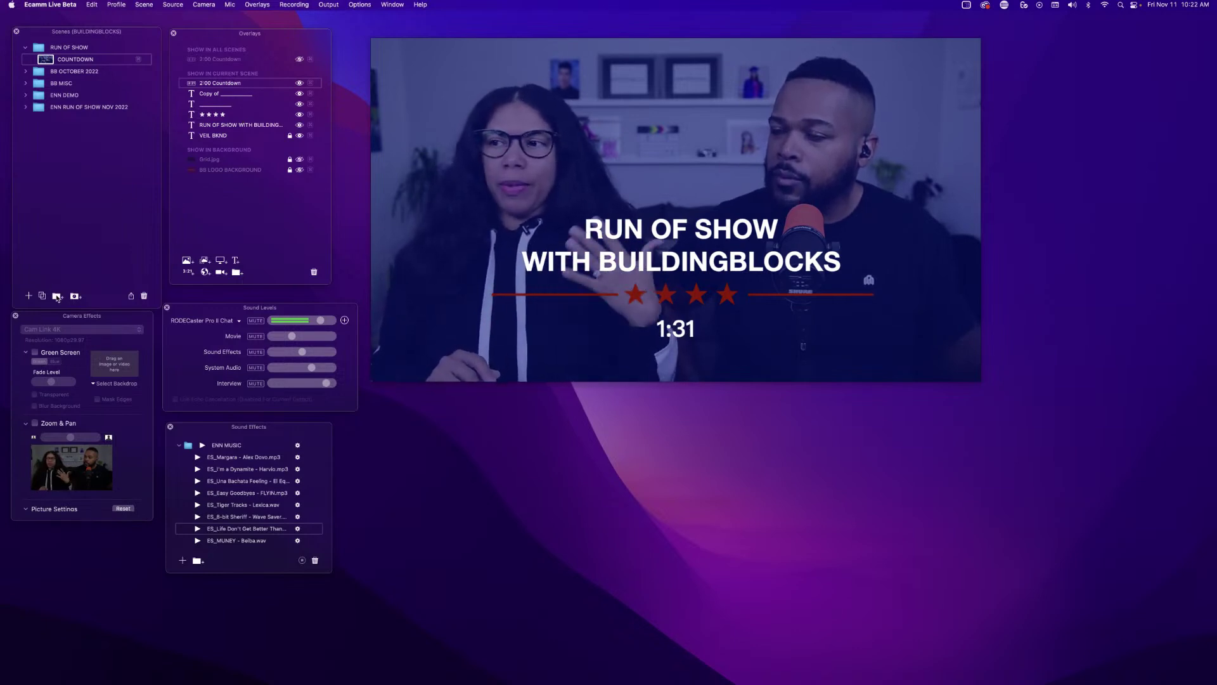
Add a new scene to the Run of Show folder using the Camera source, named MAIN.
click(28, 297)
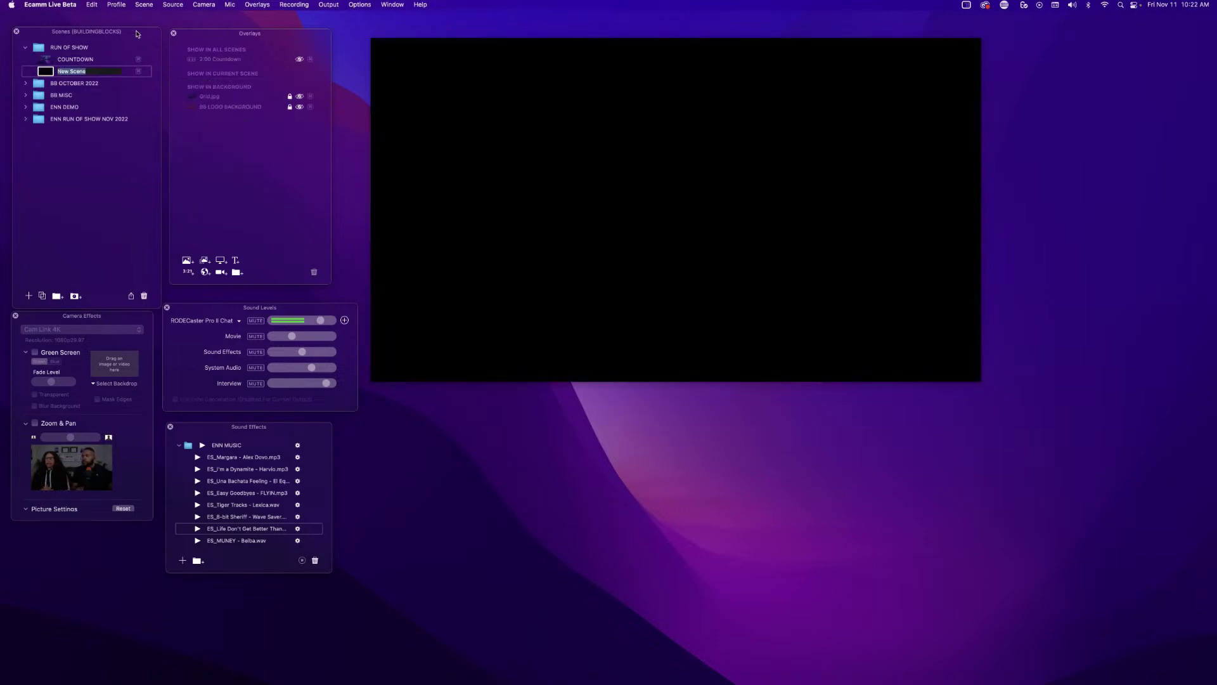
click(171, 4)
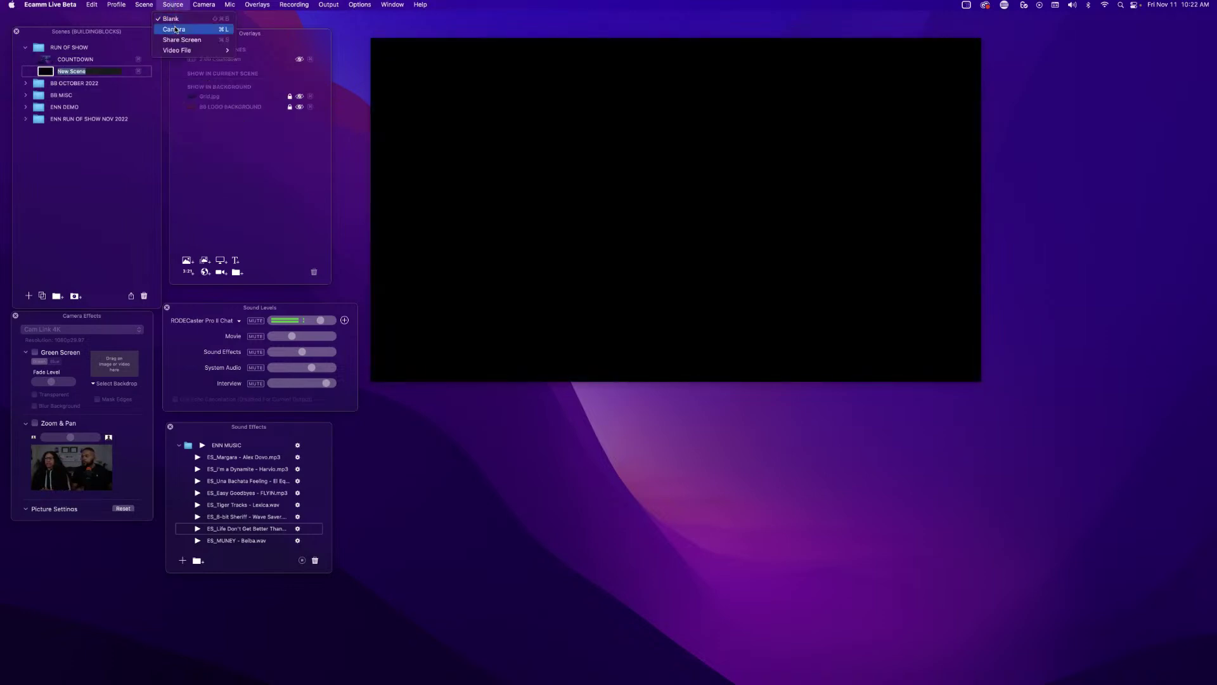
click(176, 30)
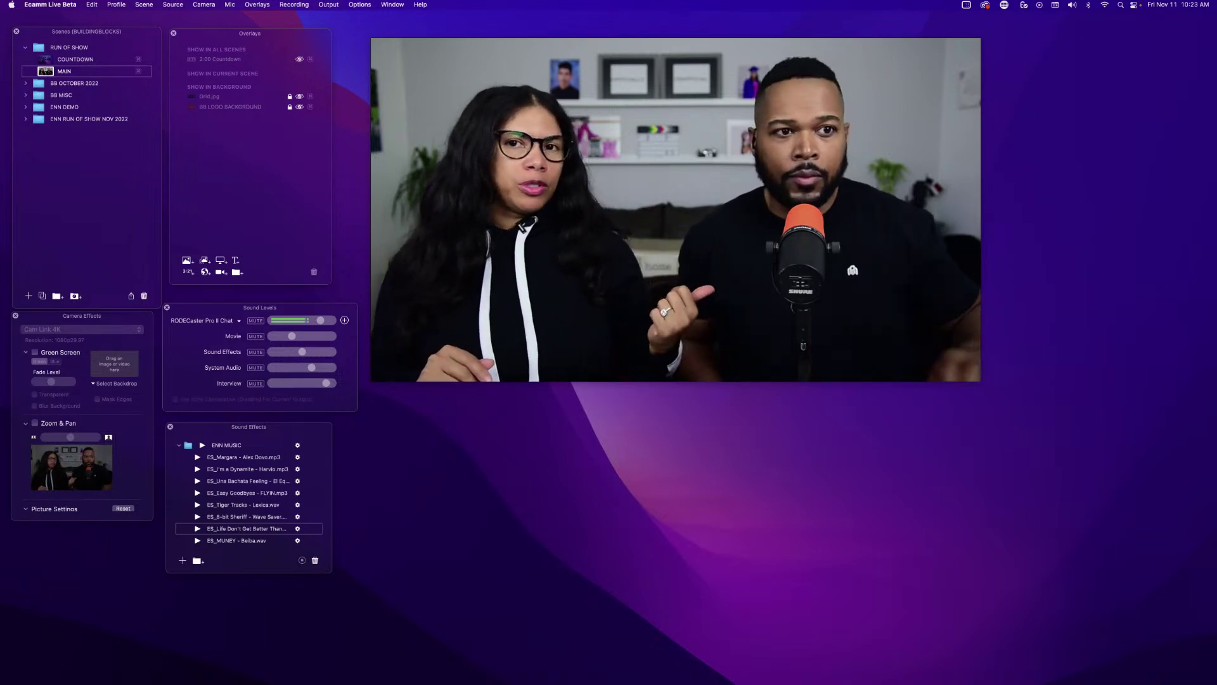
Drag the Comments & Reactions window in from the screen edge to the right of the preview.
drag(0, 29, 1043, 56)
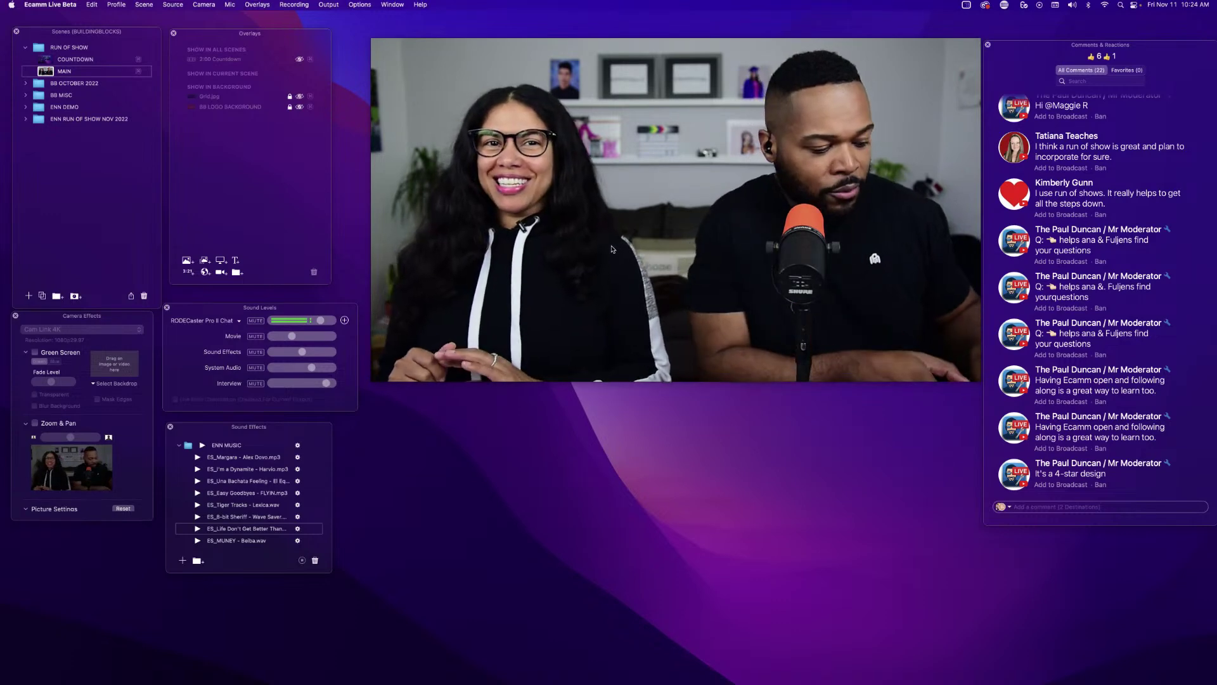
Add an ANA GIL text overlay and move it to the lower left of the video.
key(super+t)
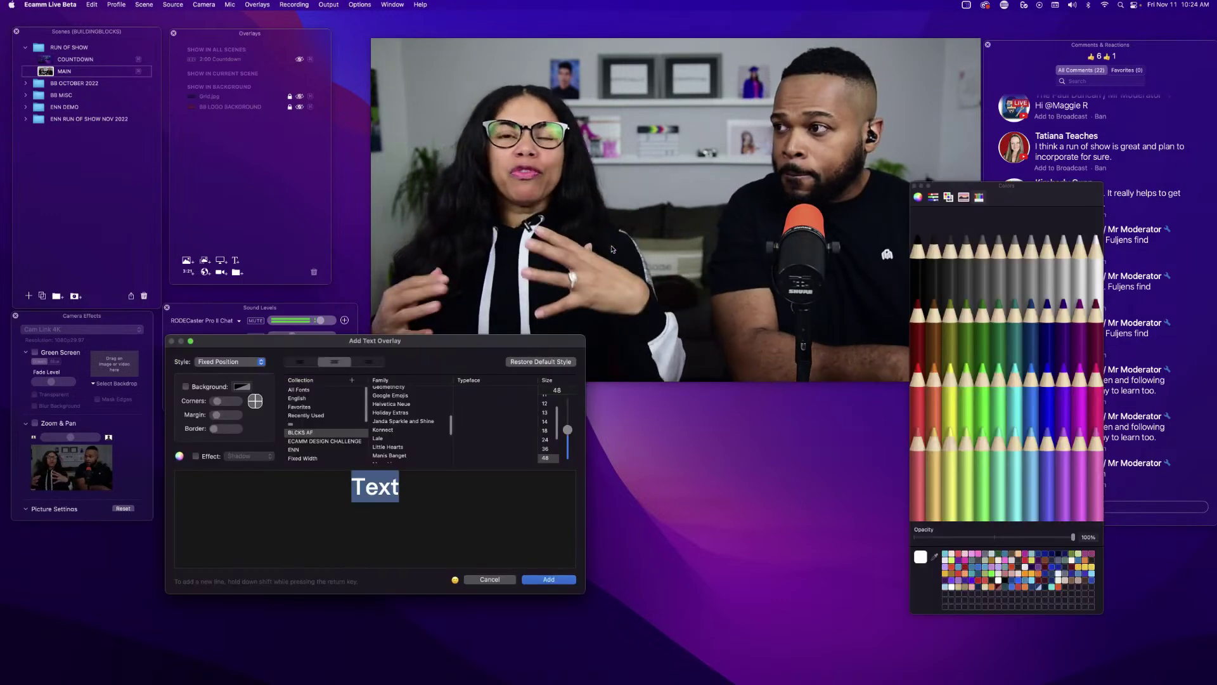
text(ANA GIL)
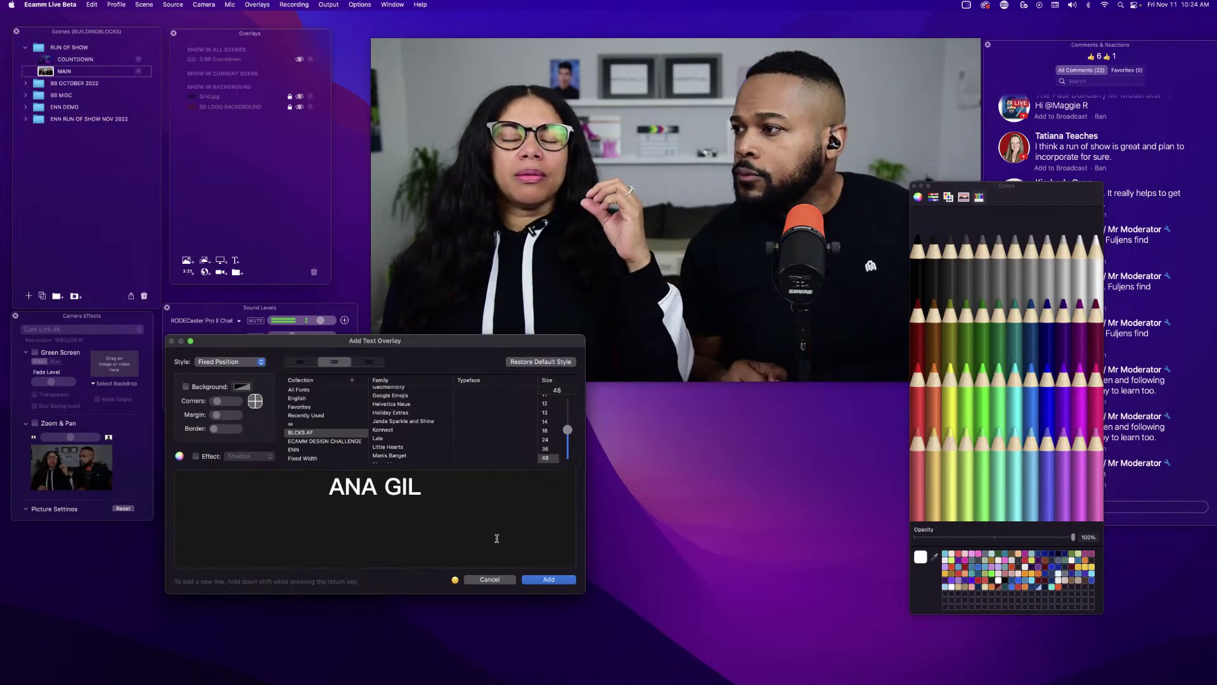
click(548, 580)
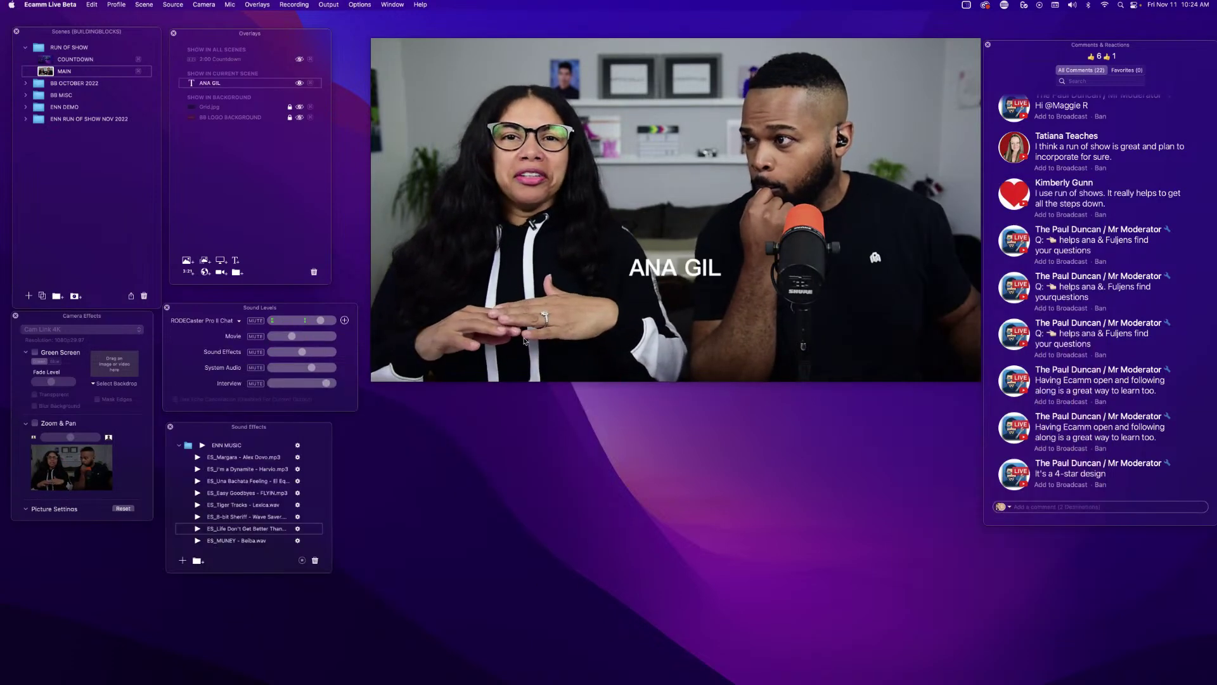
drag(625, 271, 458, 314)
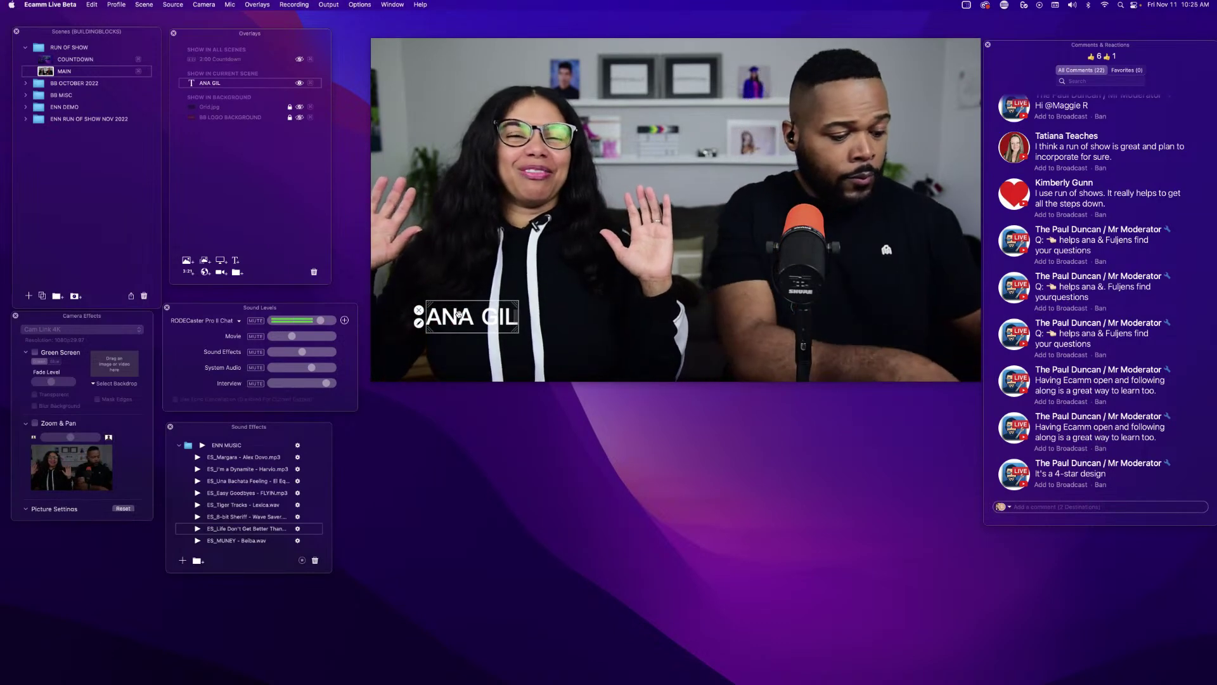
double_click(458, 313)
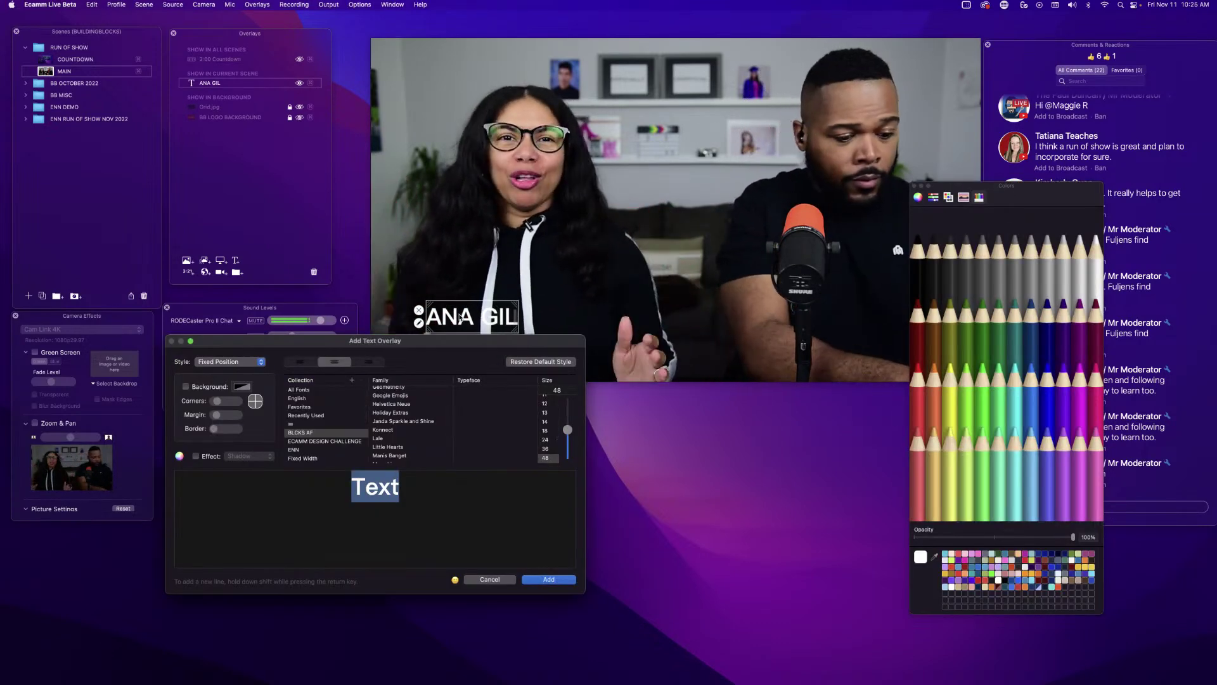
key(BackSpace)
text(________)
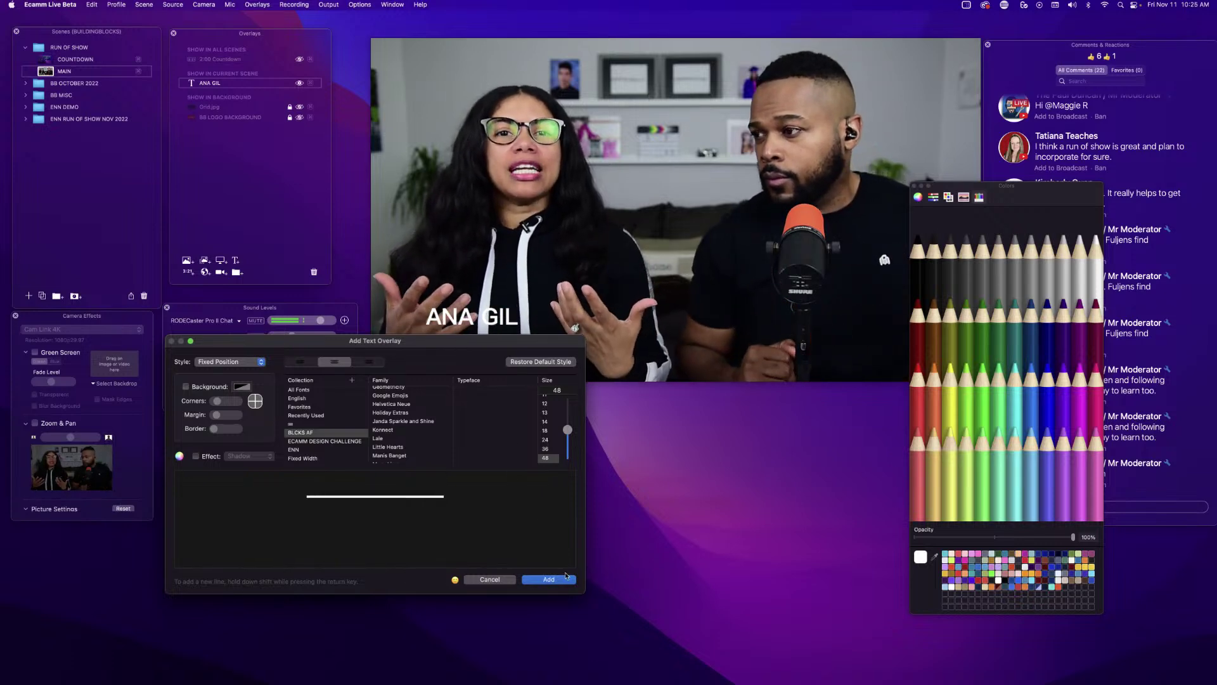
key(Return)
click(662, 278)
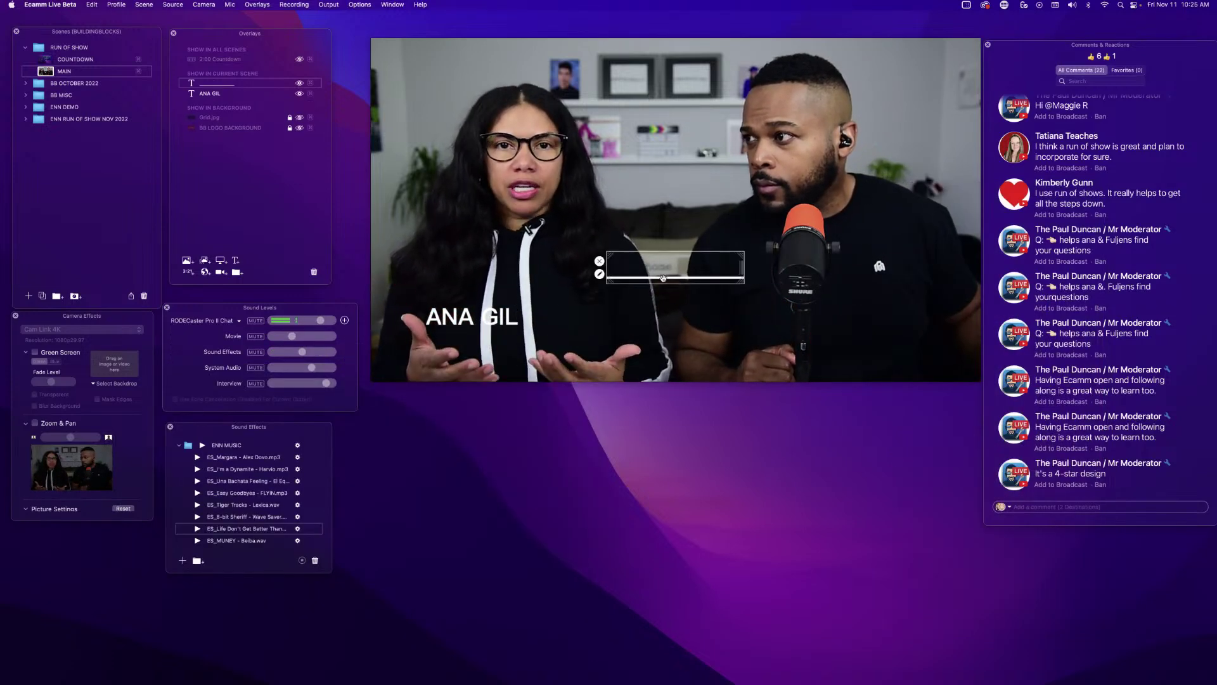
drag(662, 279, 534, 334)
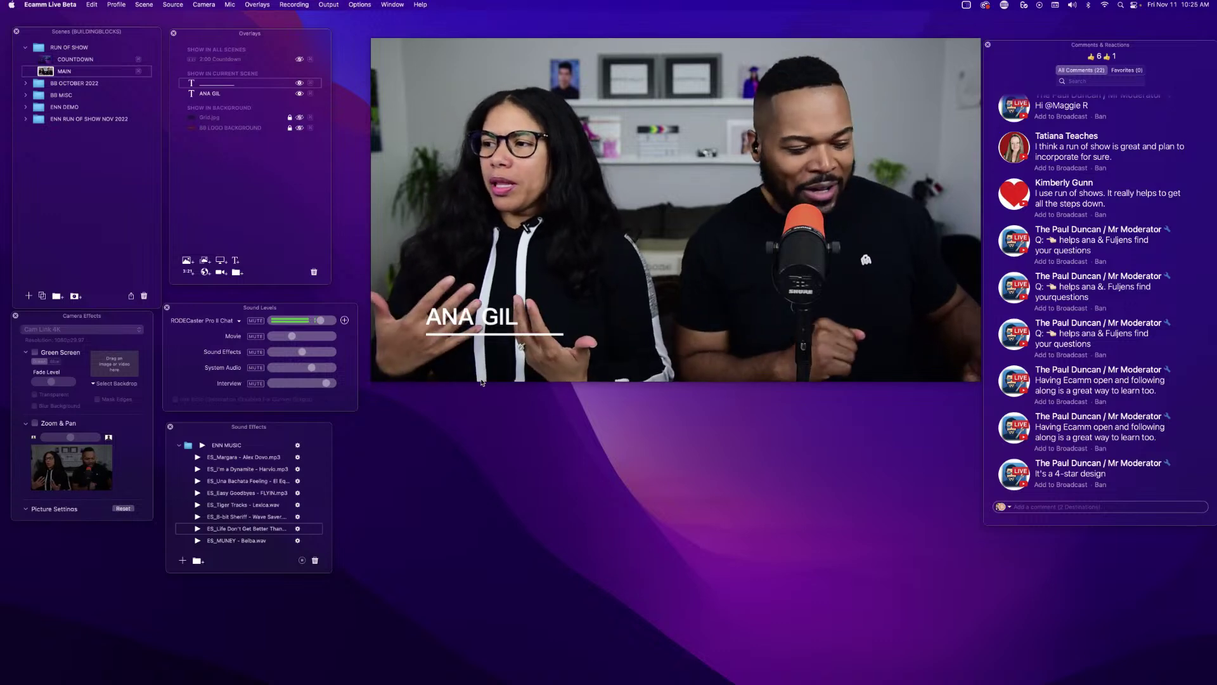
Start another text overlay reading CO-HOST.
mouse_move(451, 380)
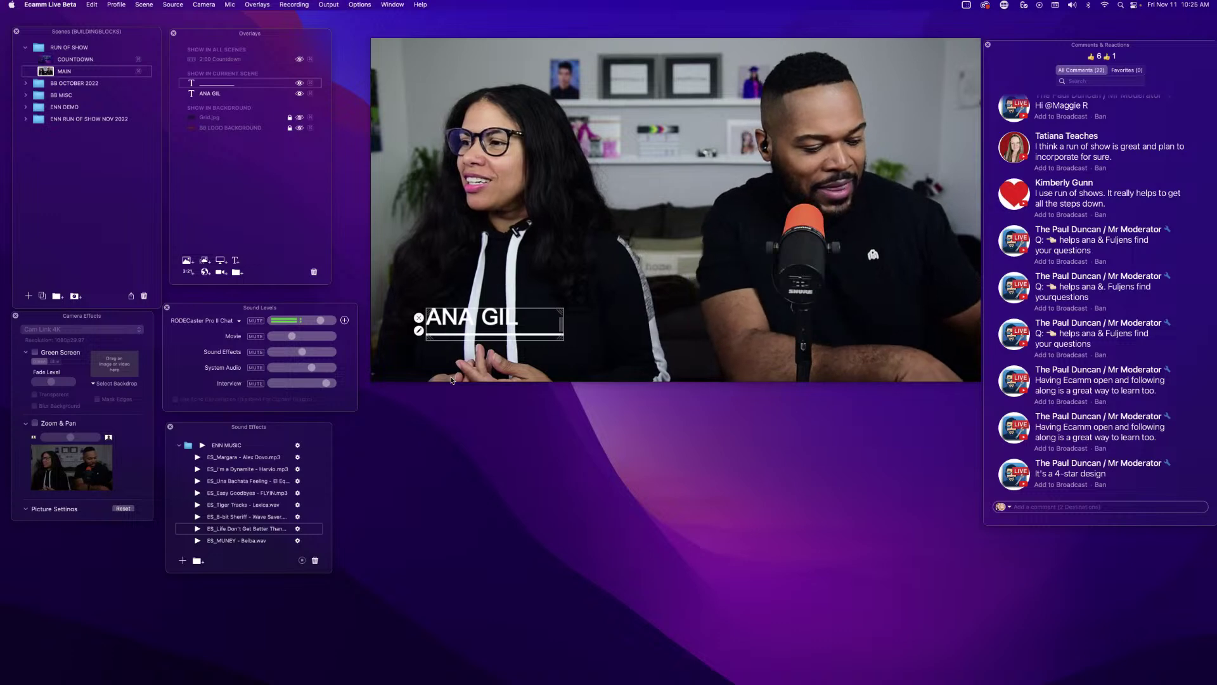
key(super+t)
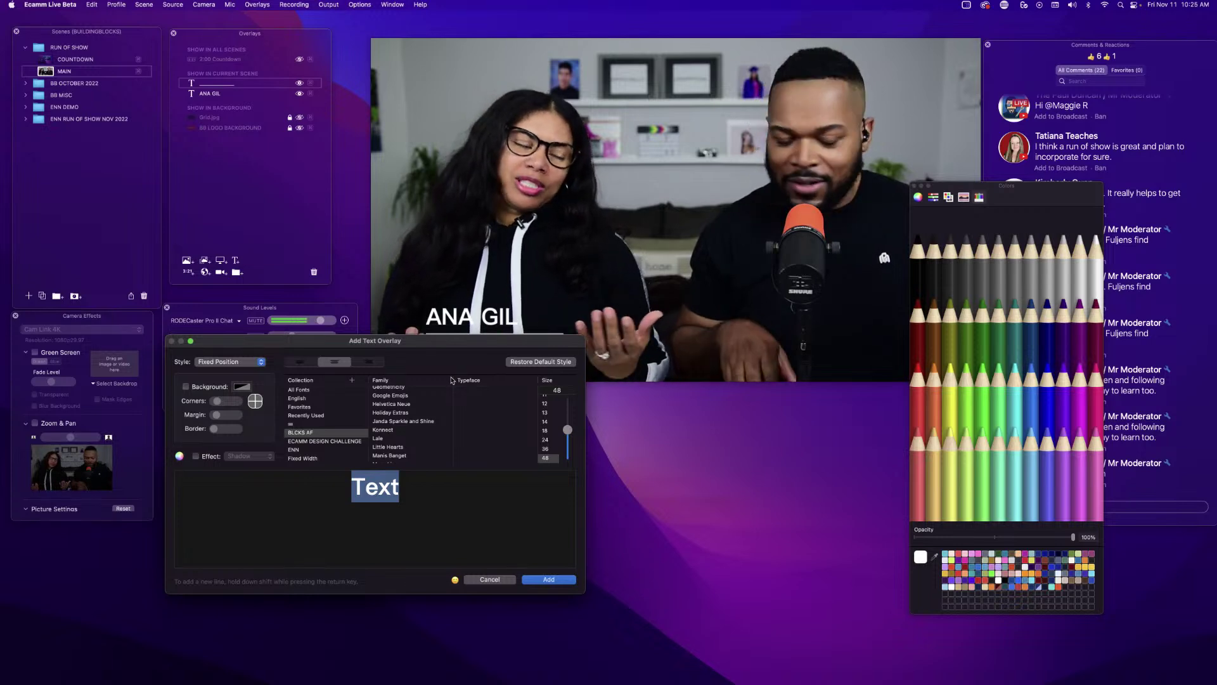
text(CO-HOST)
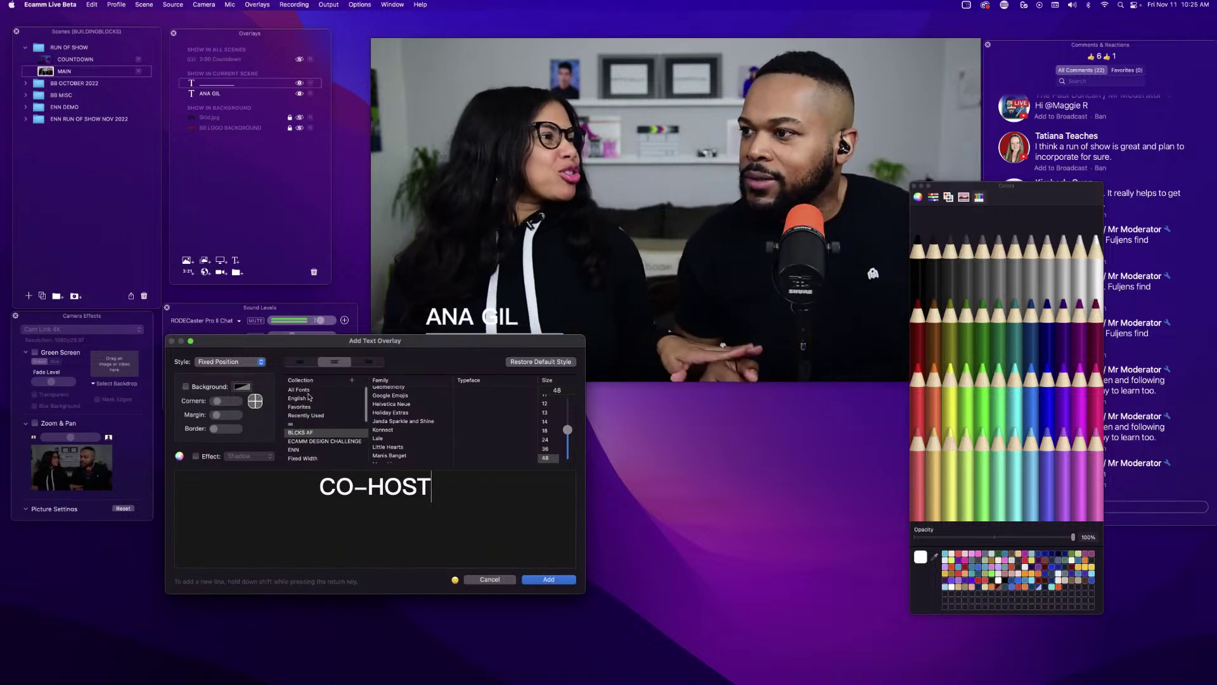
Add CO-HOST EXTRAORDINAIRE in default style, Light weight, no background, and move it up.
text(EX)
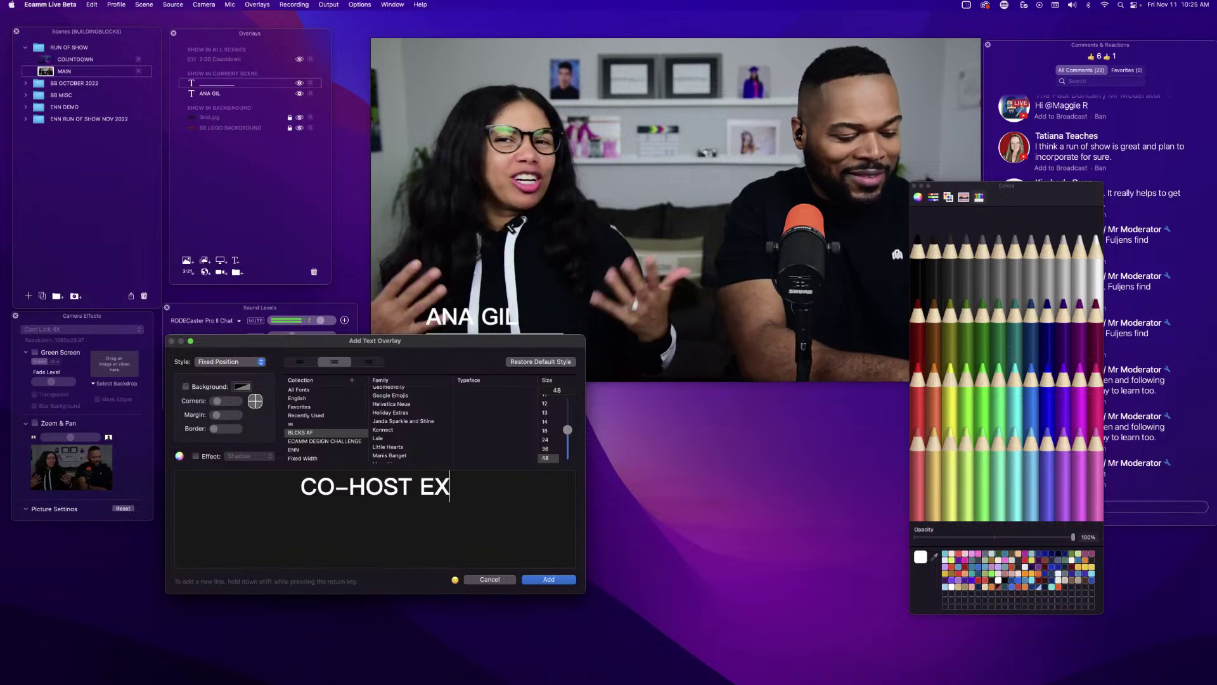
text(TAOR)
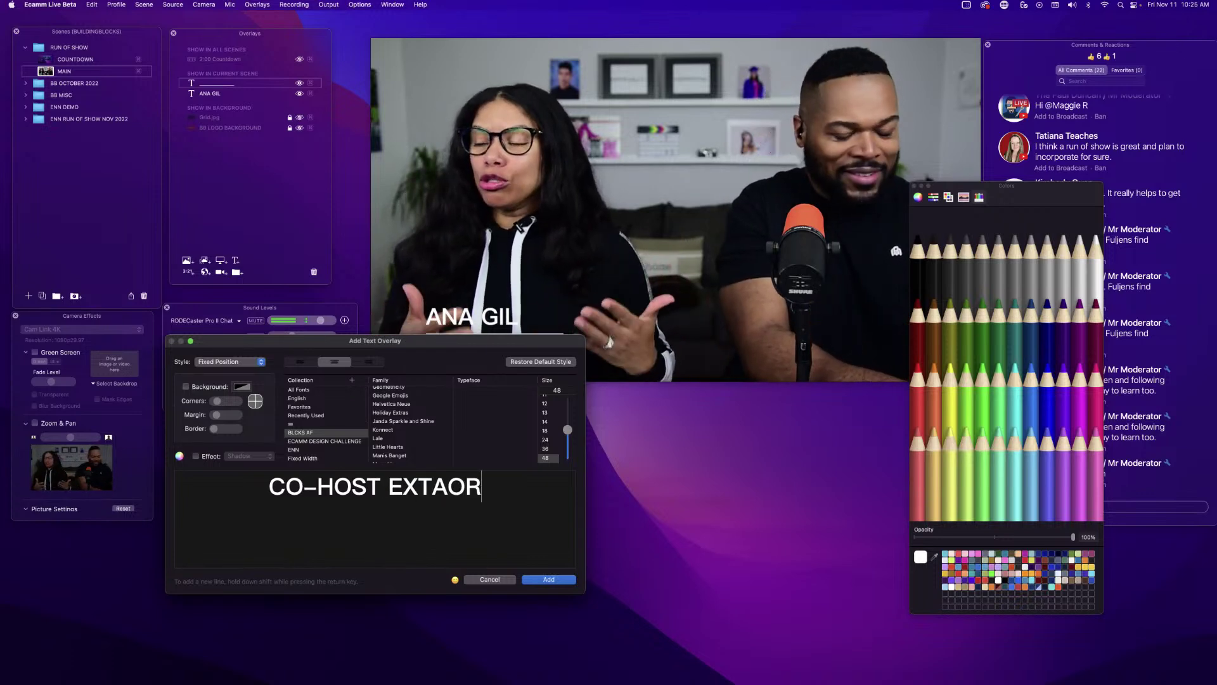
text(DINAIRE)
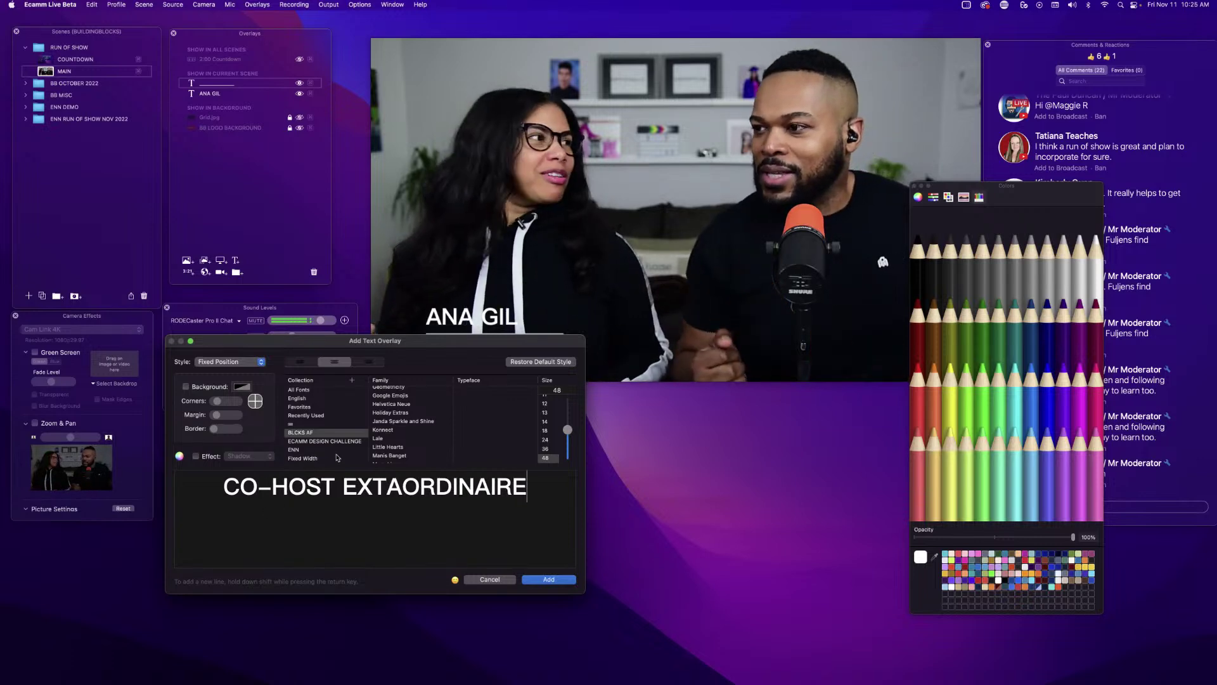
click(385, 488)
text(R)
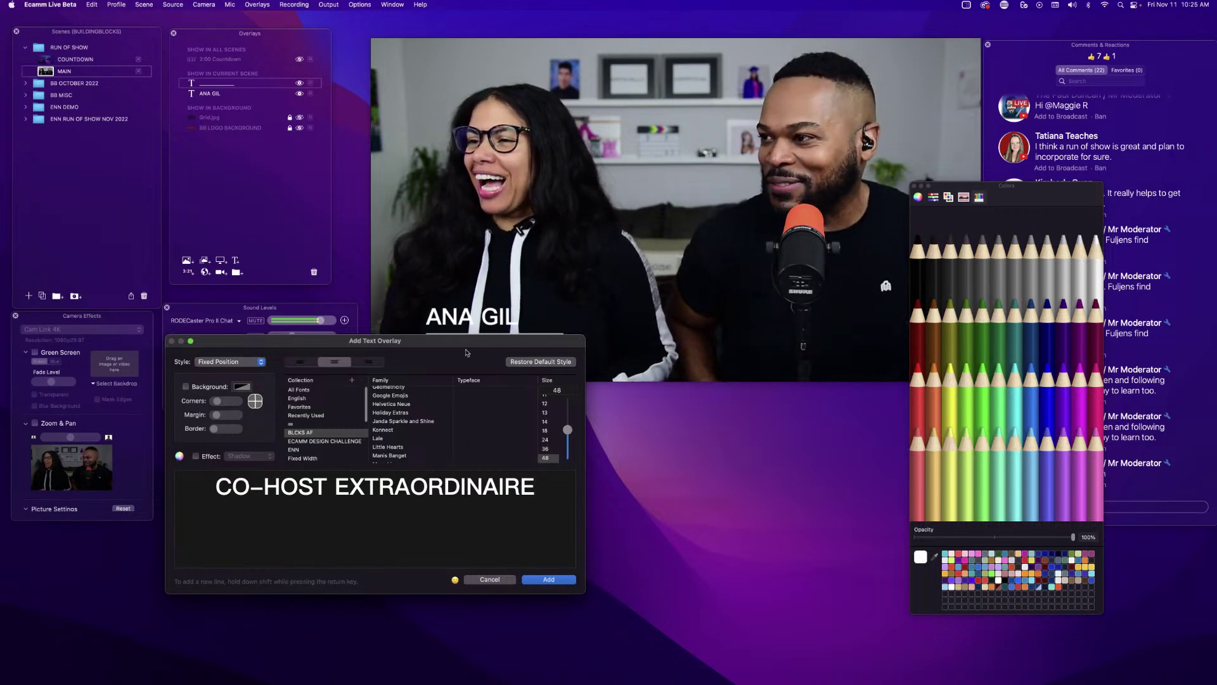
click(512, 362)
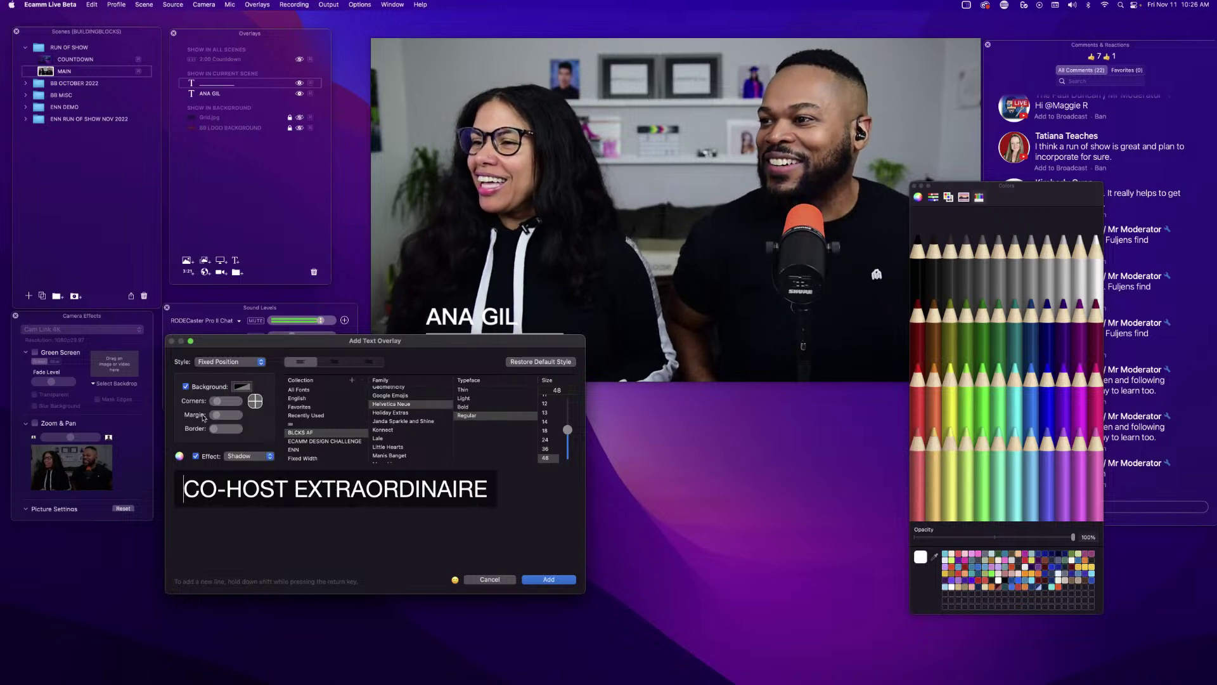
click(186, 386)
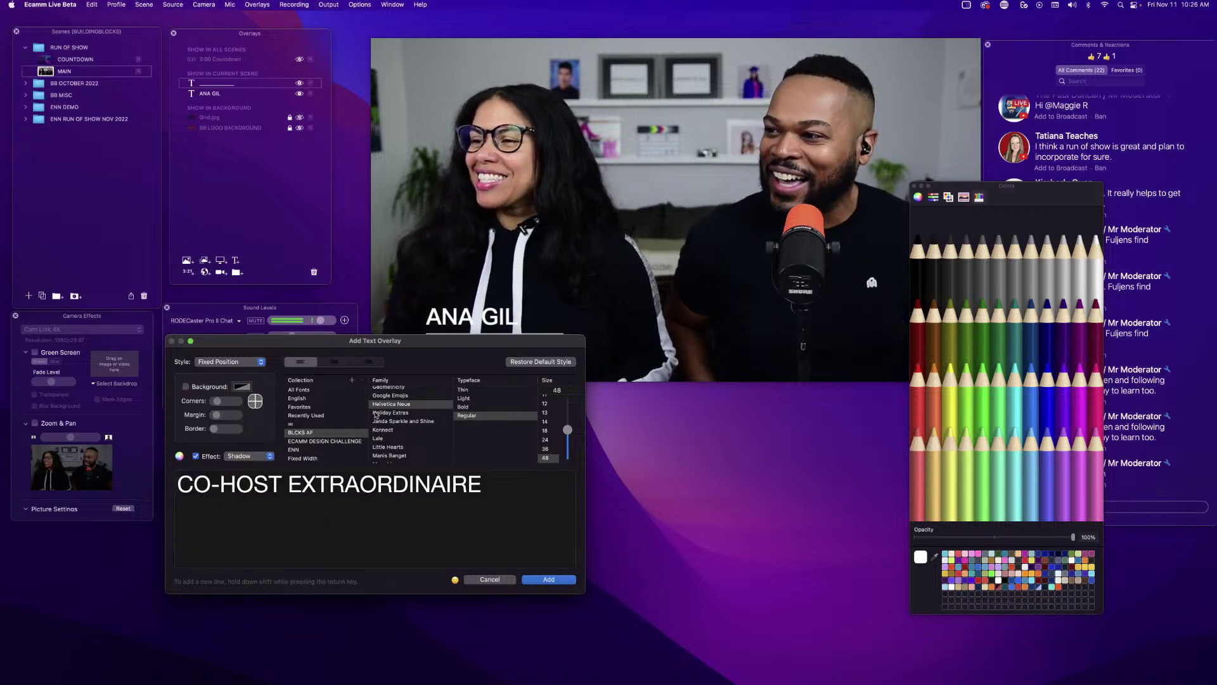
click(465, 399)
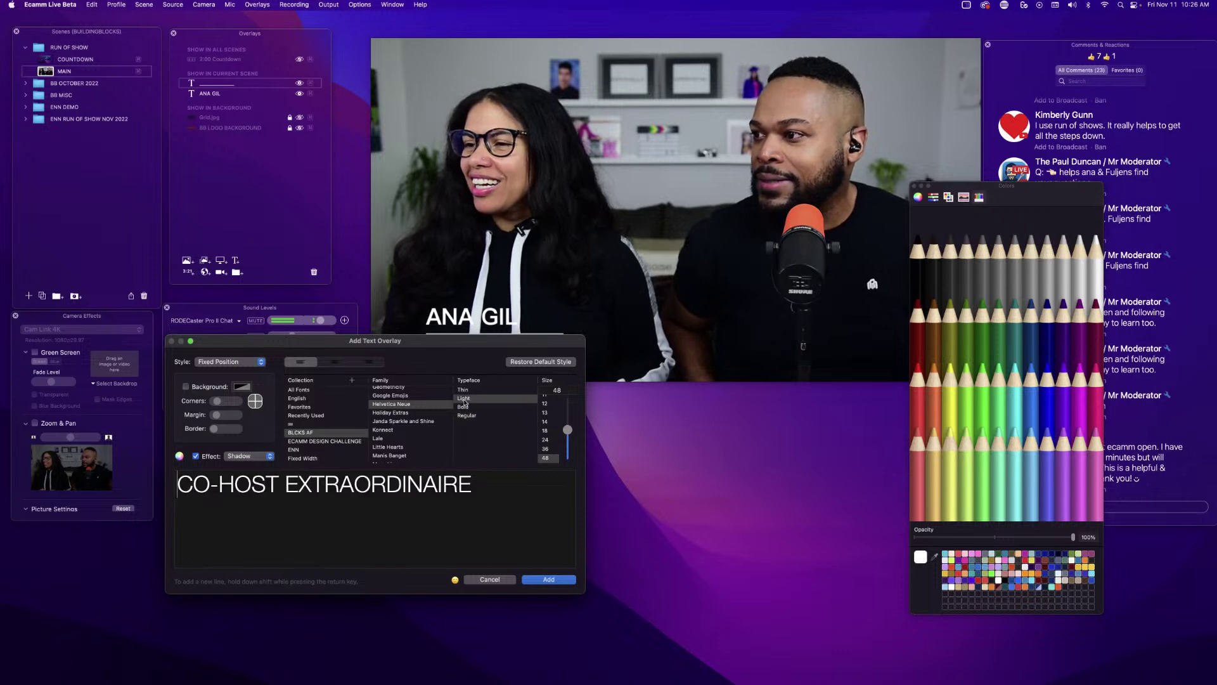
click(544, 579)
drag(573, 342, 583, 267)
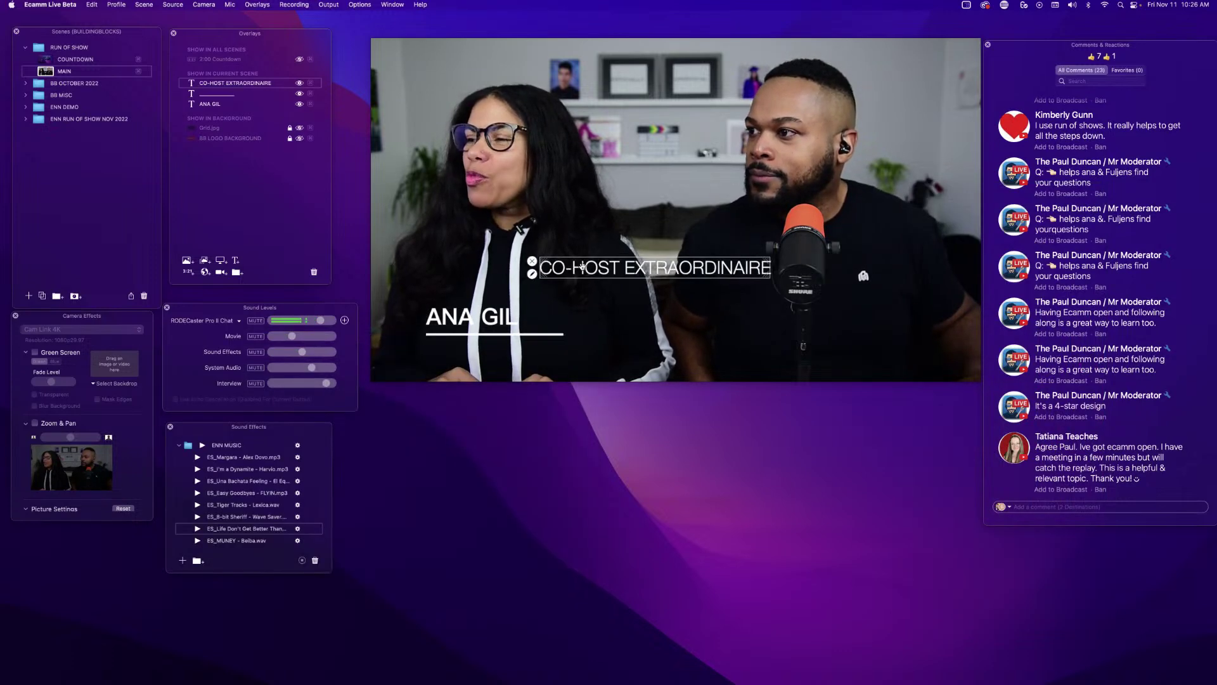
Scale down the CO-HOST EXTRAORDINAIRE text and set it just below the underline under ANA GIL.
scroll(583, 266, down, 2)
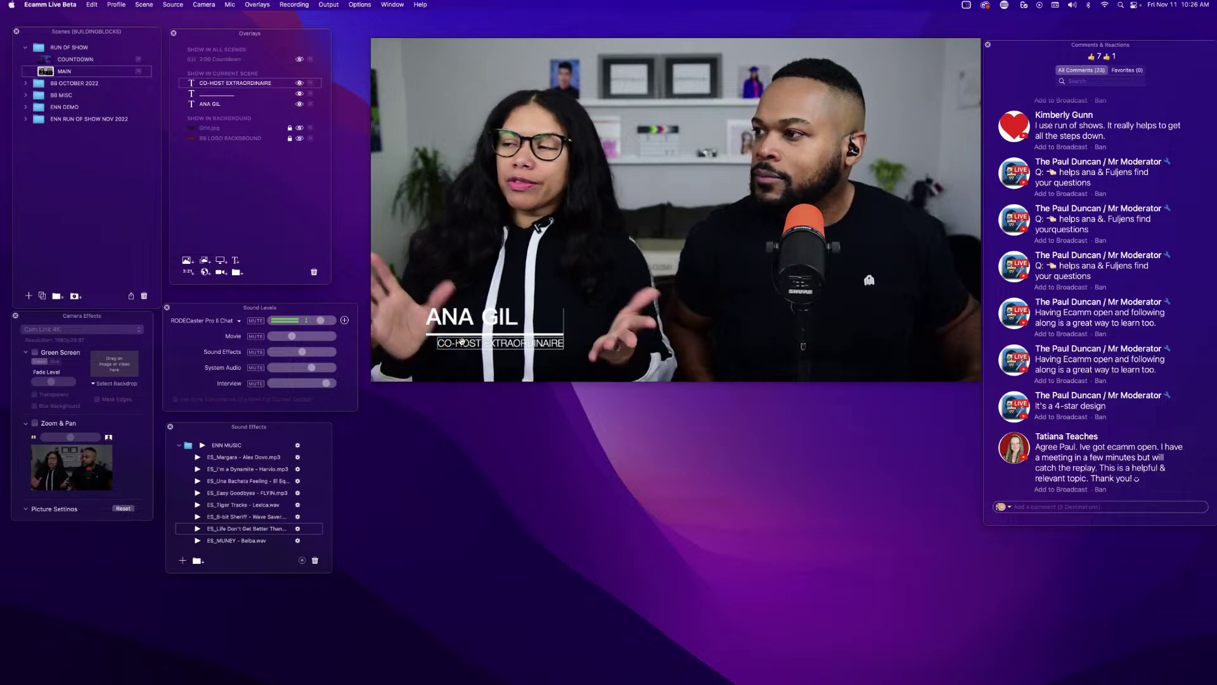
drag(462, 343, 462, 342)
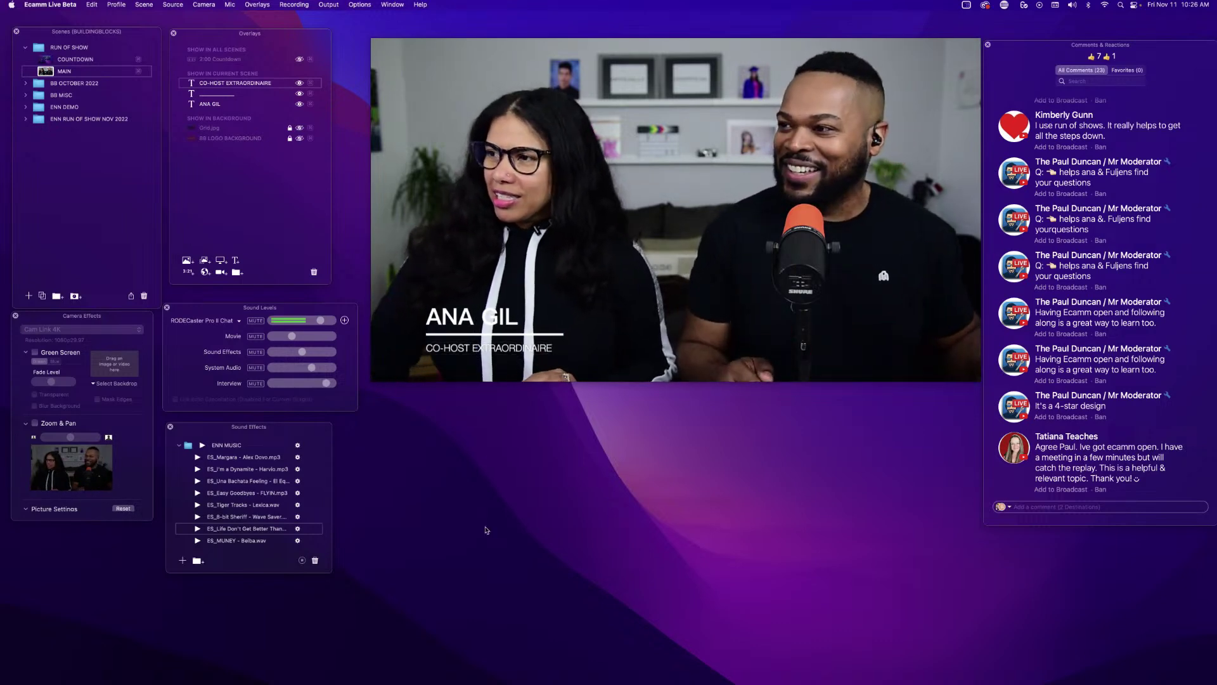
click(454, 324)
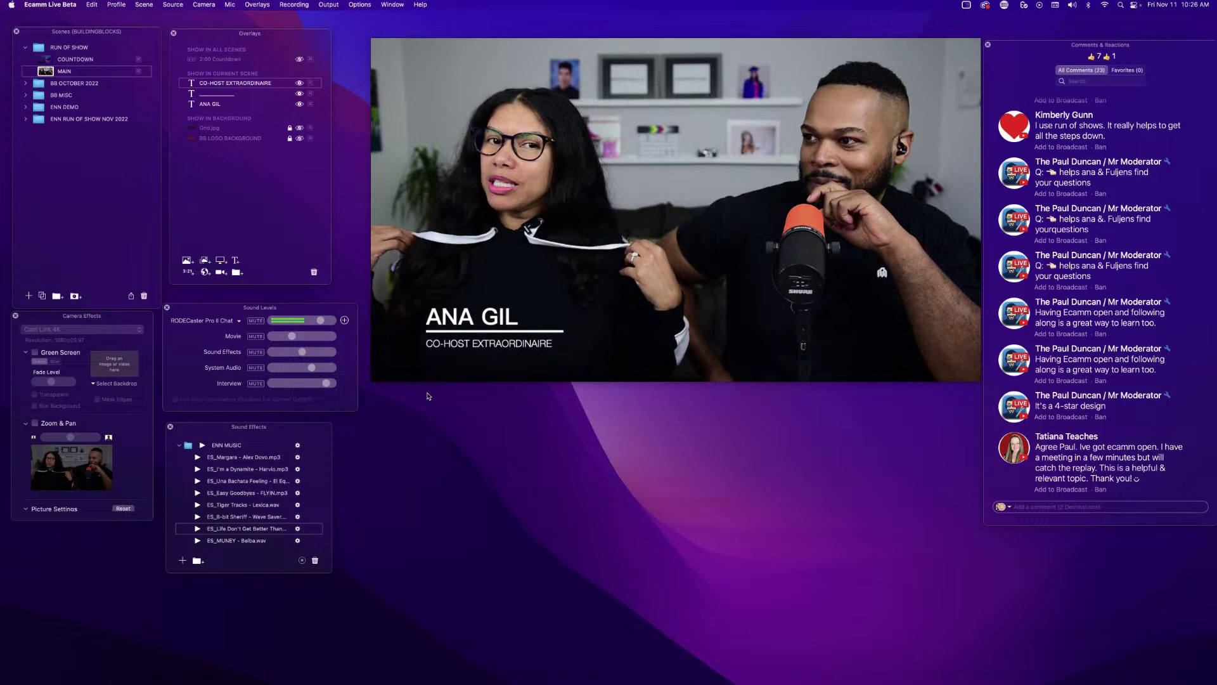
mouse_move(517, 339)
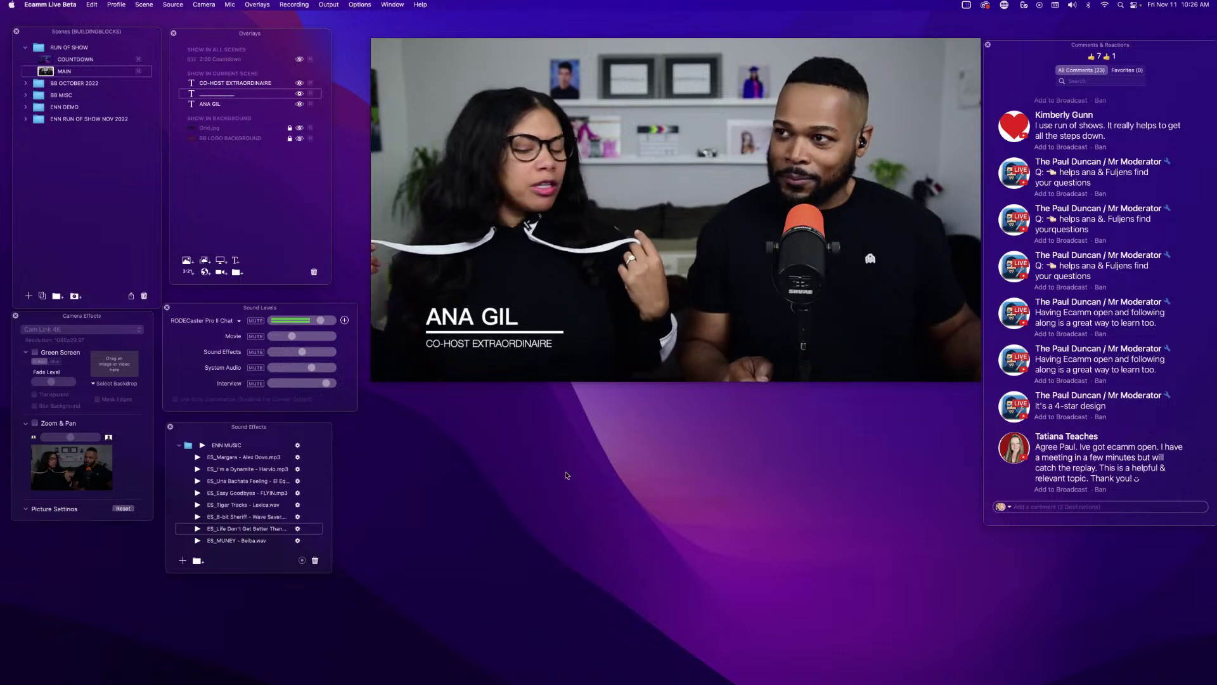
Group the three caption texts into a top-level group ANA L3, then duplicate it rightward.
click(237, 272)
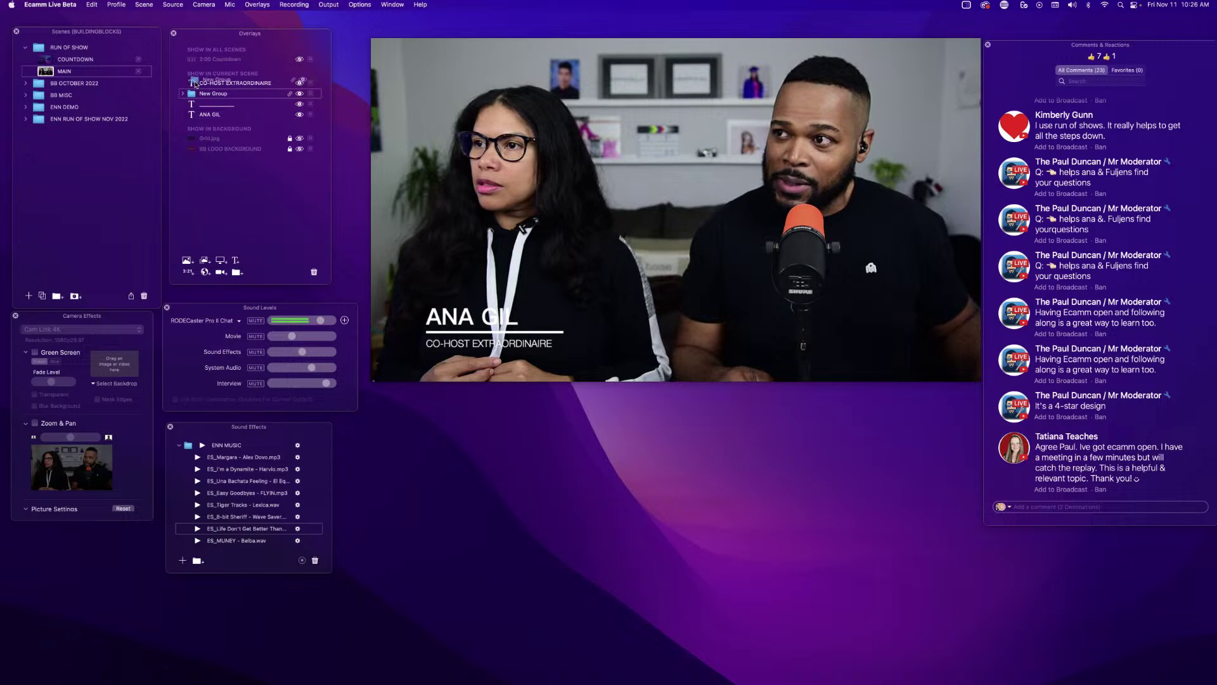
drag(196, 94, 210, 82)
double_click(216, 83)
text(ANA)
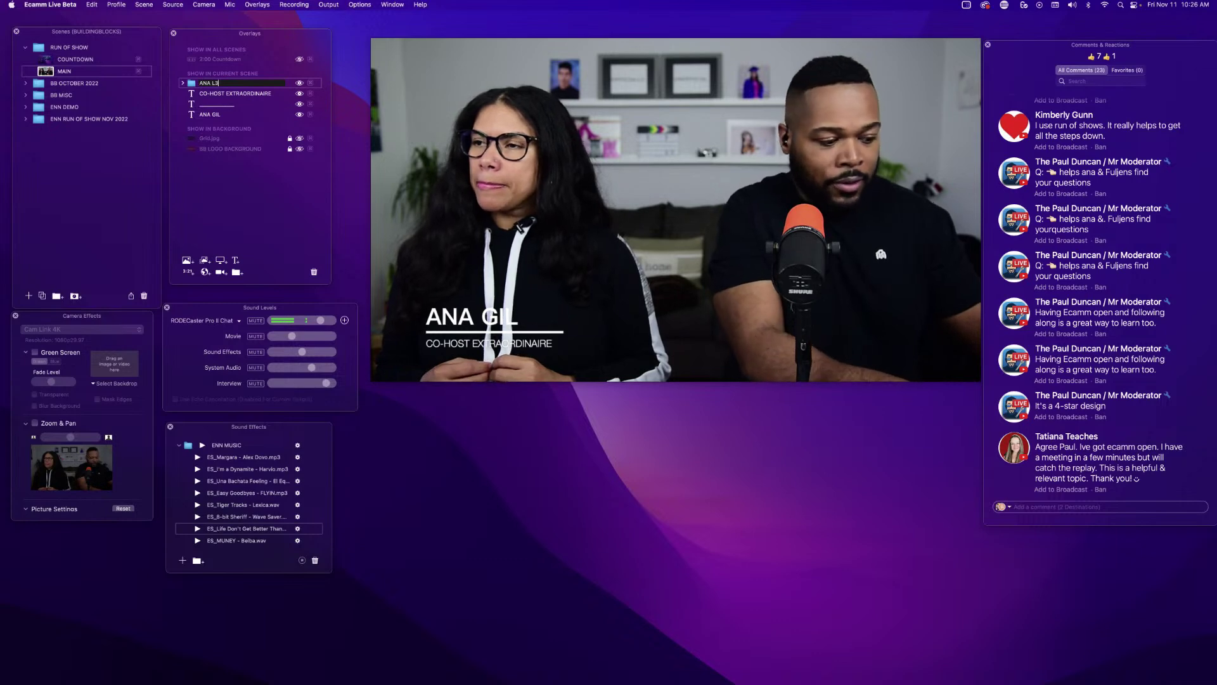
text( L3)
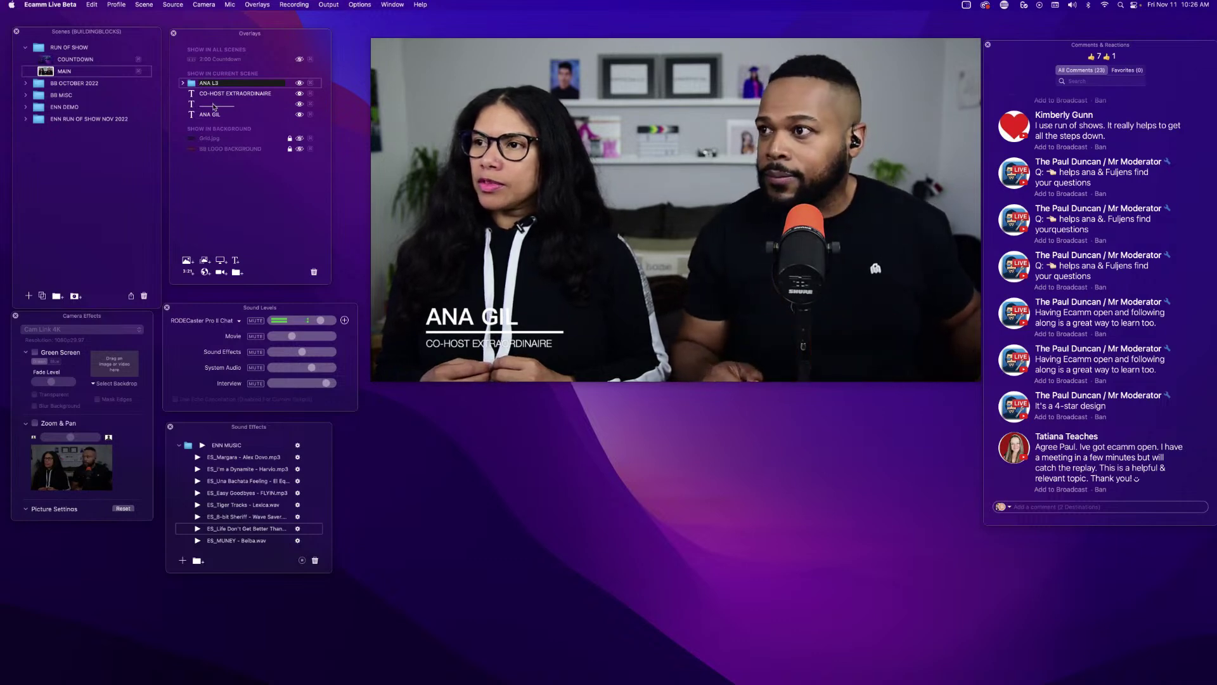
drag(217, 102, 230, 104)
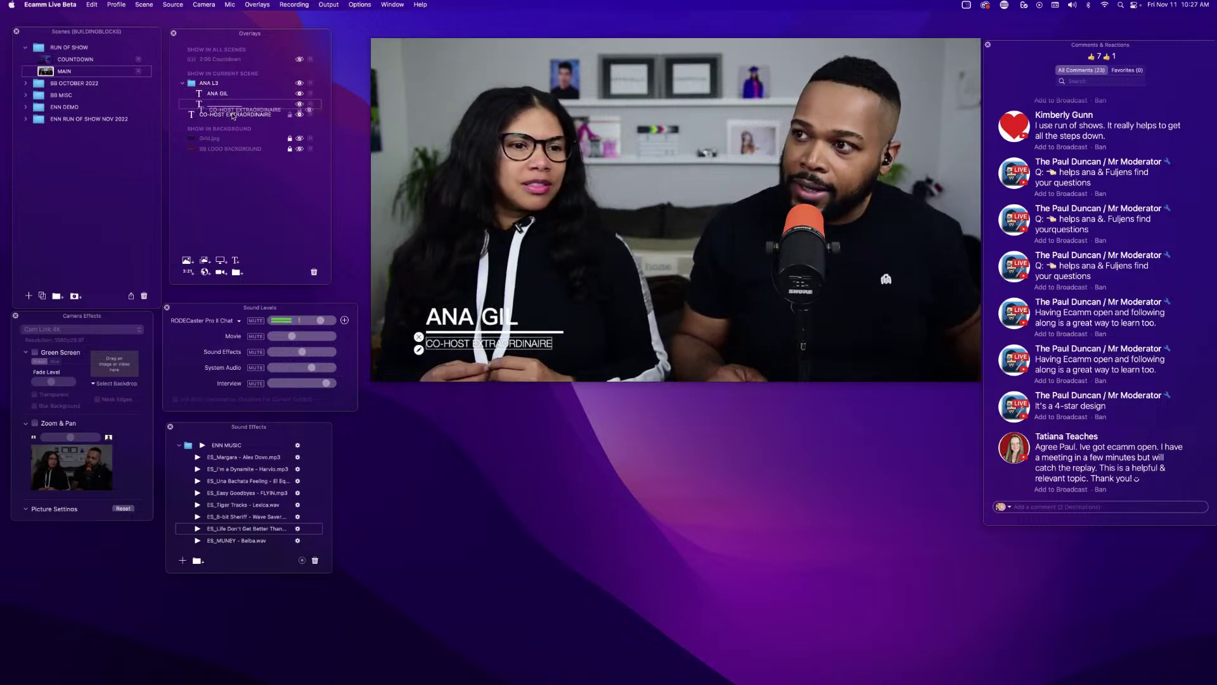
drag(234, 113, 237, 111)
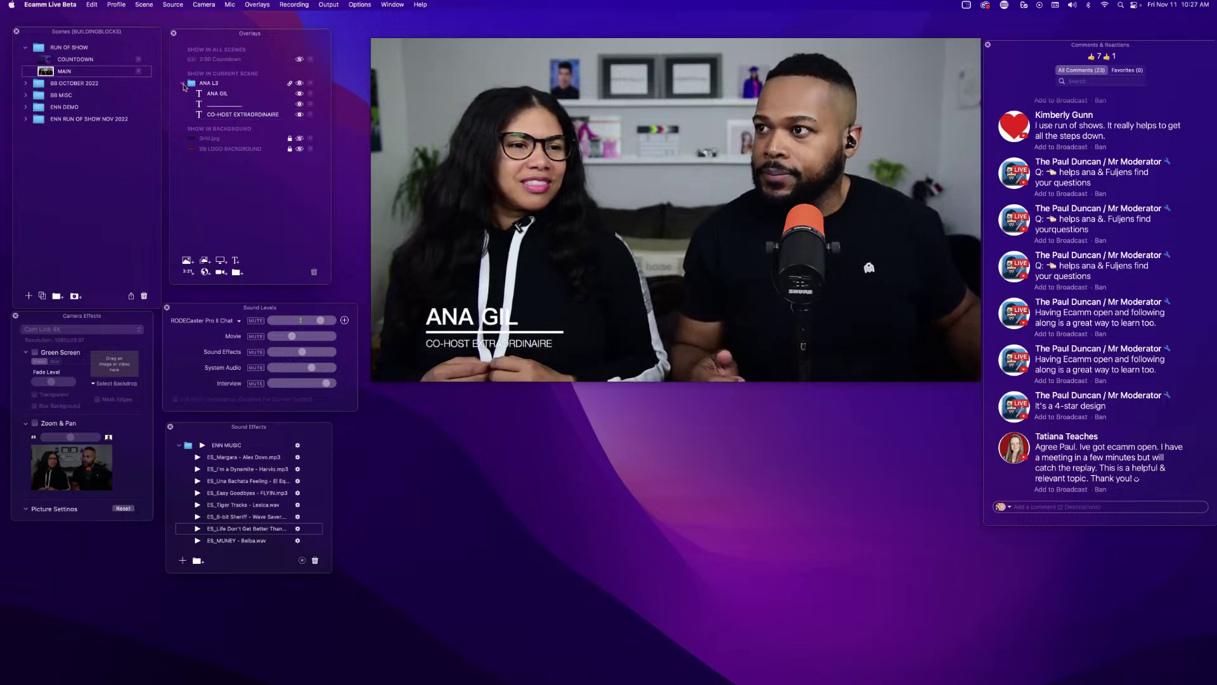
mouse_move(489, 322)
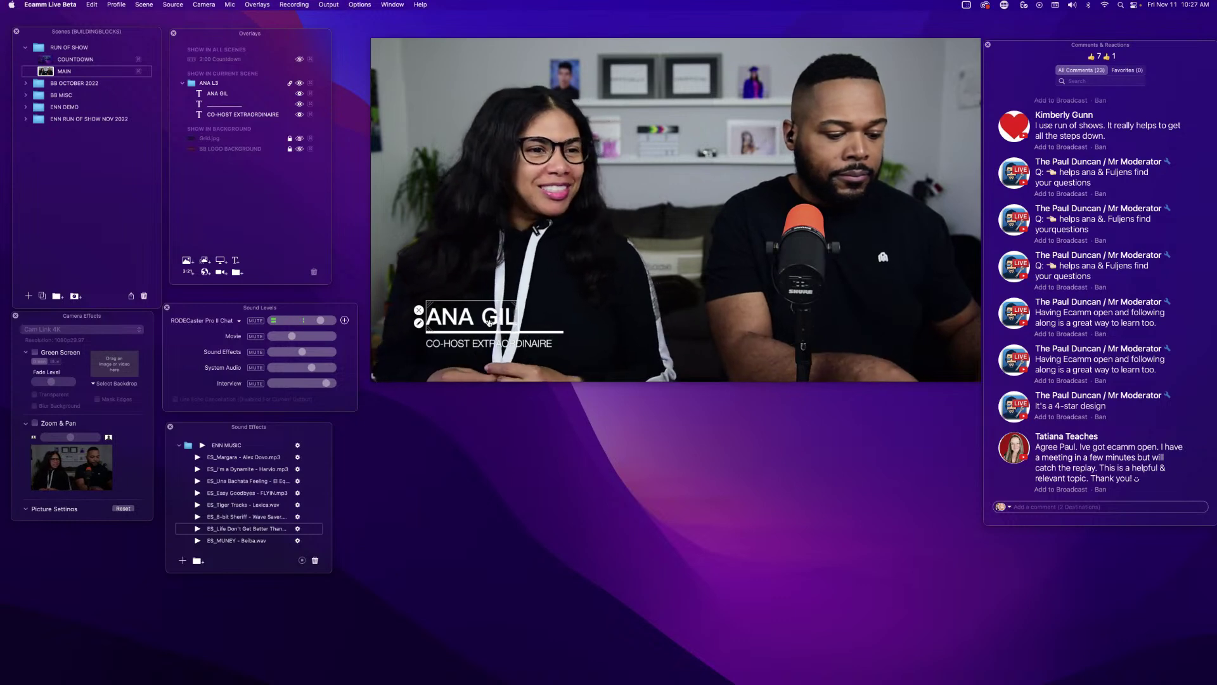
drag(489, 323, 685, 305)
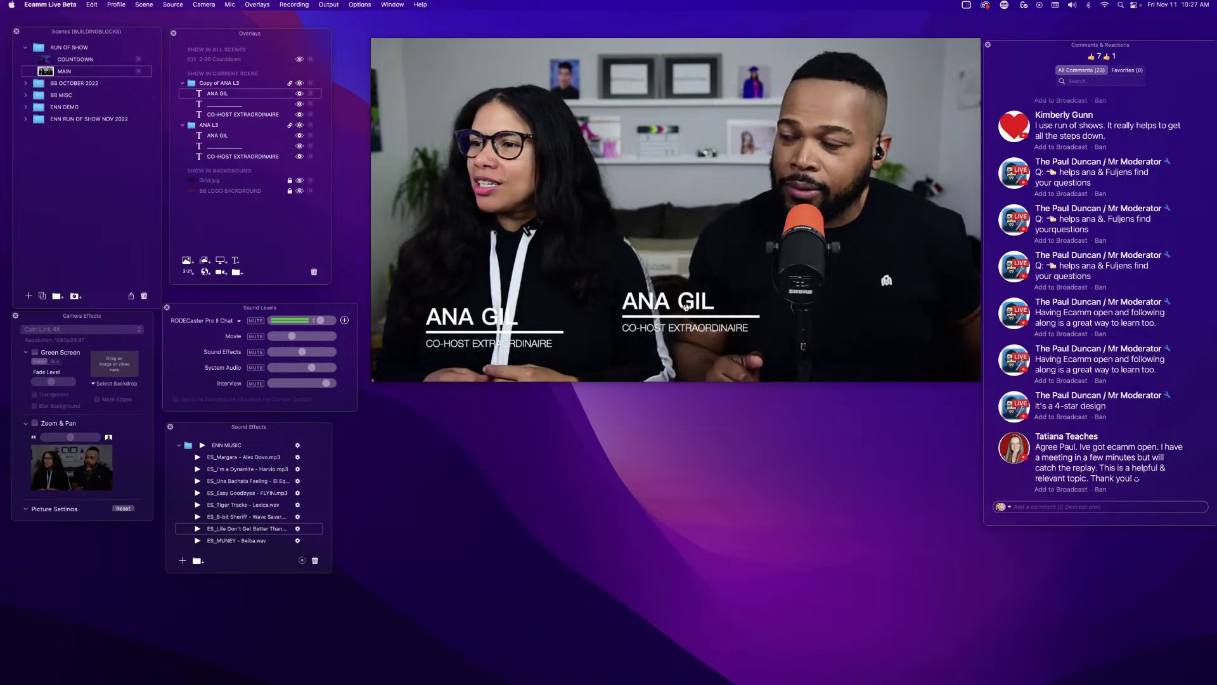
Position the copied lower third on the right and change its name text to FULJENS.
drag(750, 315, 839, 324)
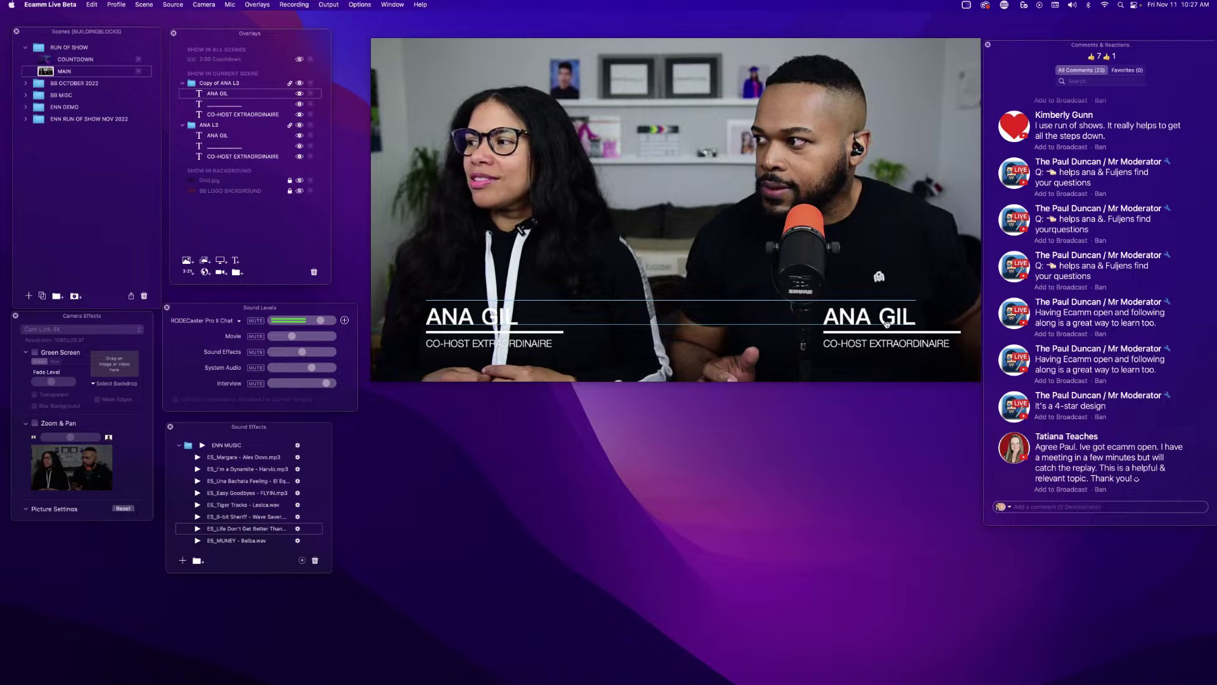
drag(879, 325, 871, 323)
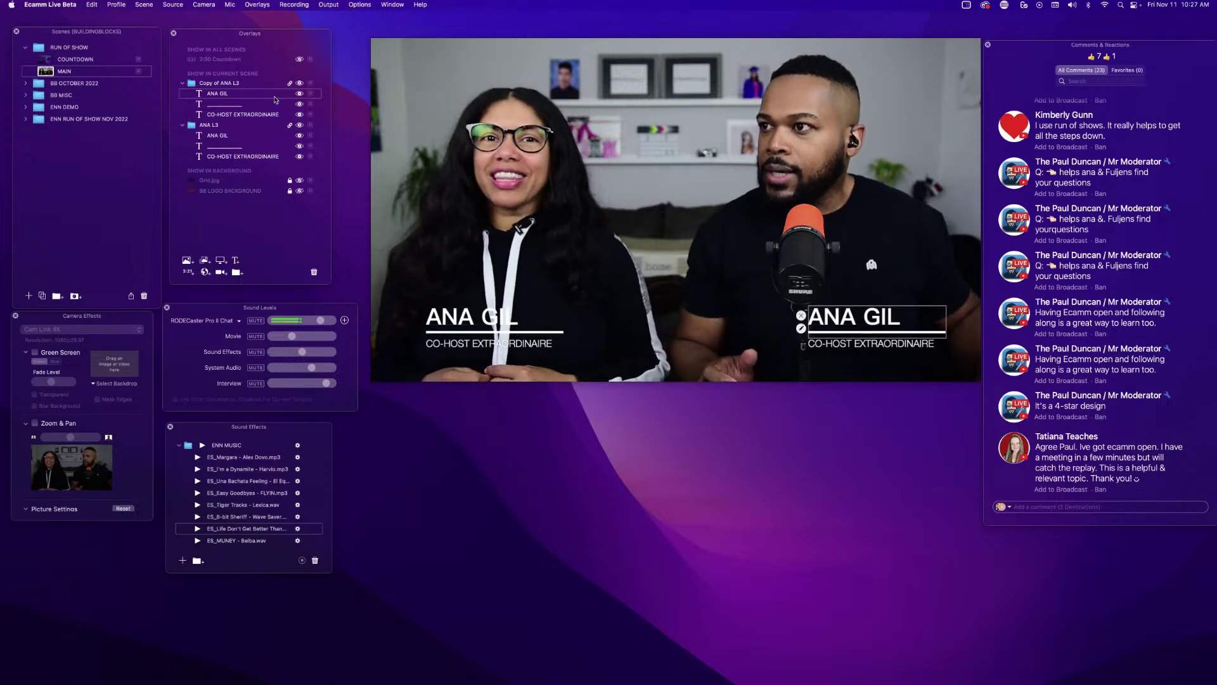
double_click(840, 320)
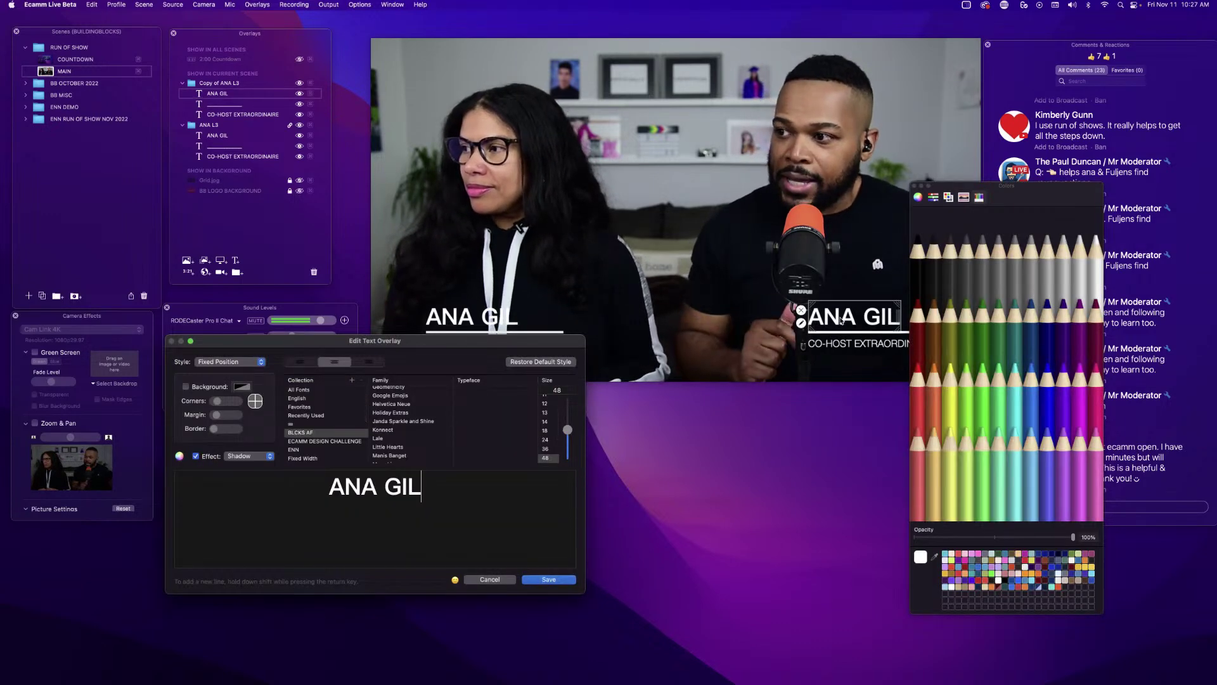
drag(427, 497, 327, 491)
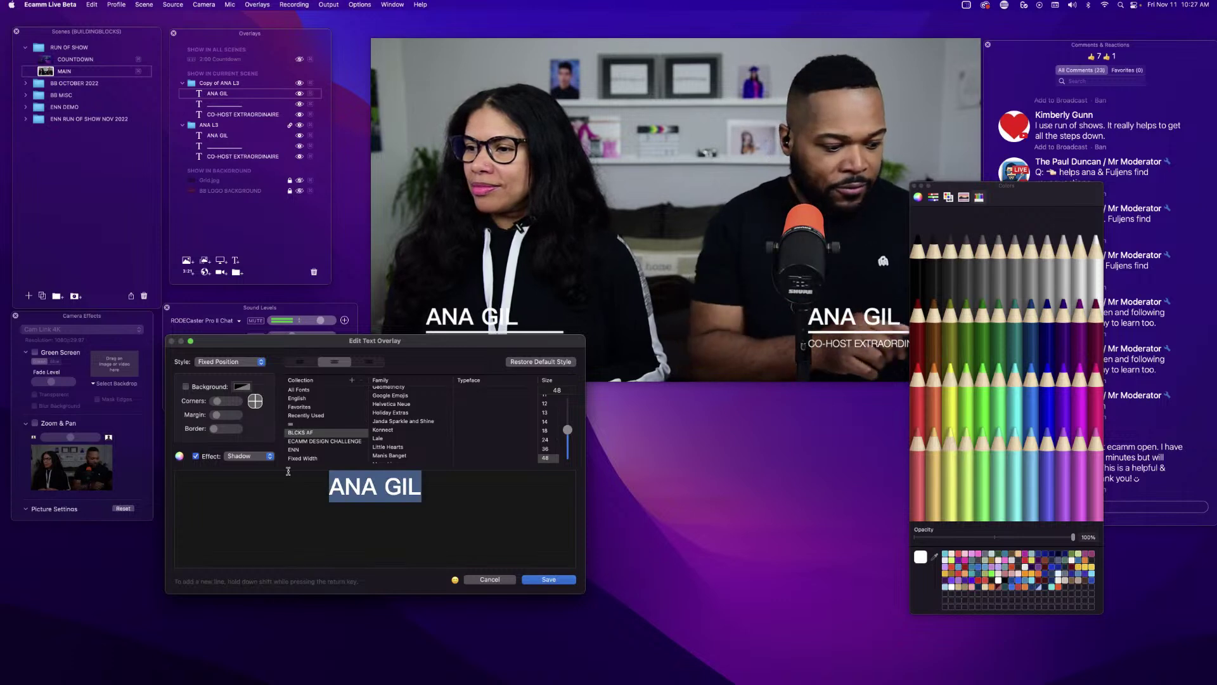
text(FULJENJS)
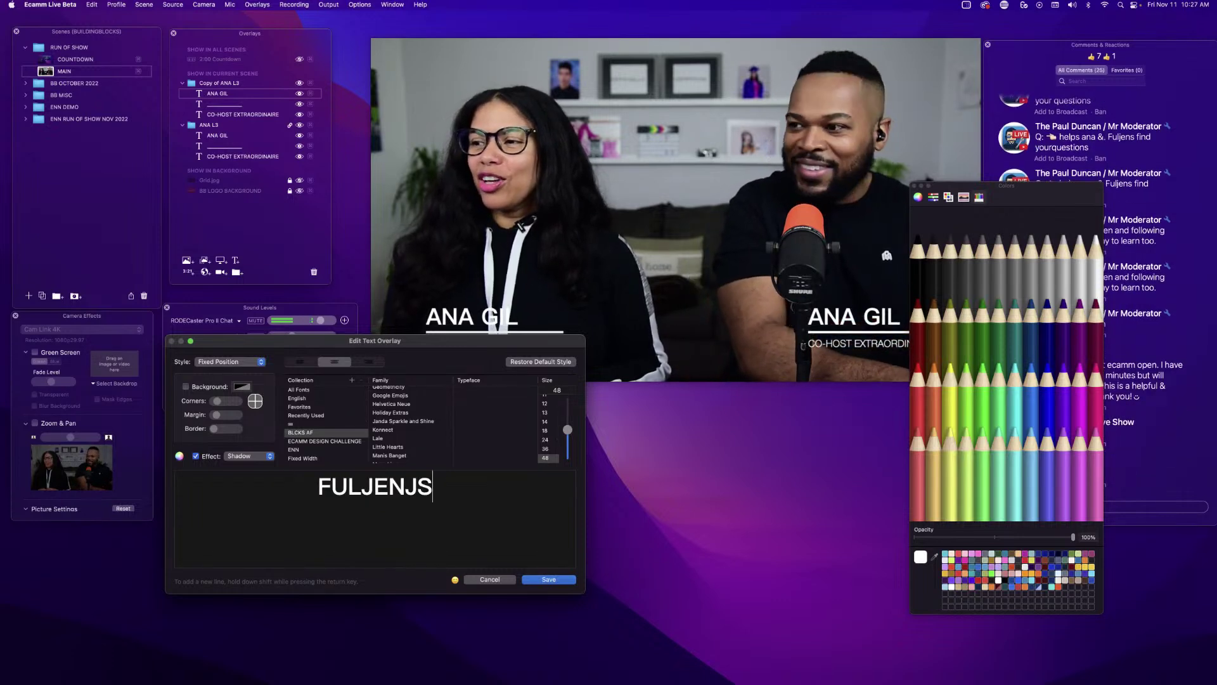
key(BackSpace)
key(BackSpace)
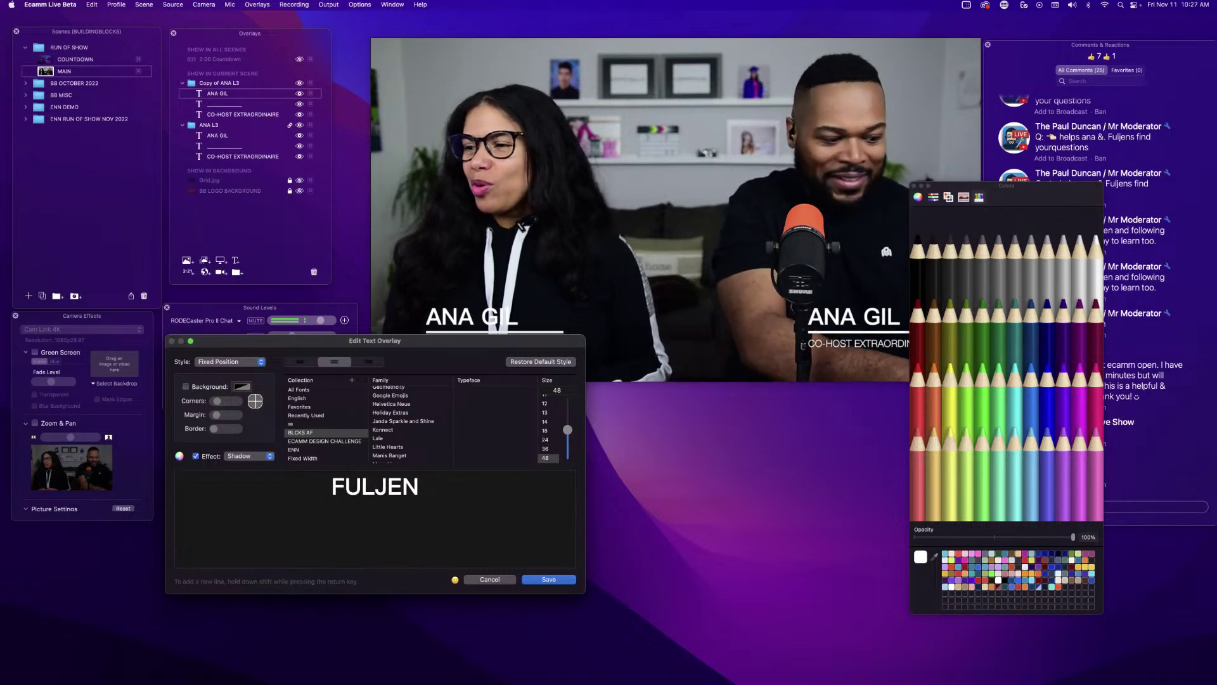
text(S)
key(Return)
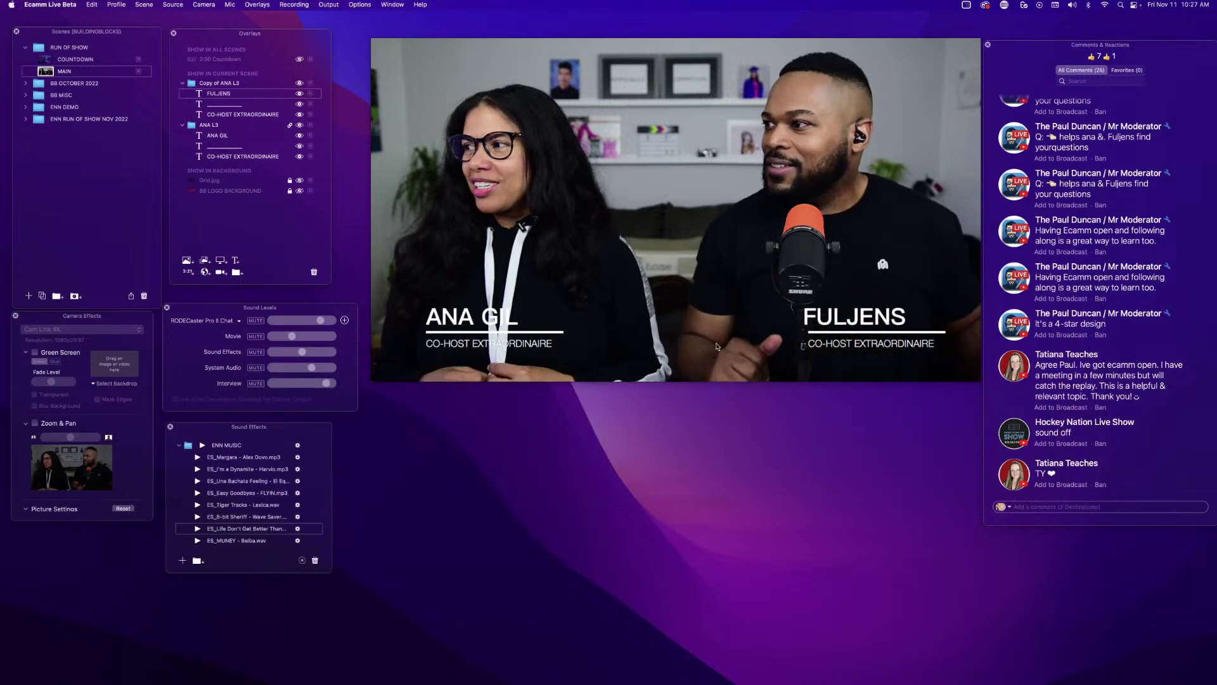
Snap the FULJENS caption right, rename Copy of ANA L3 to FH L3, and collapse both groups.
drag(865, 321, 905, 344)
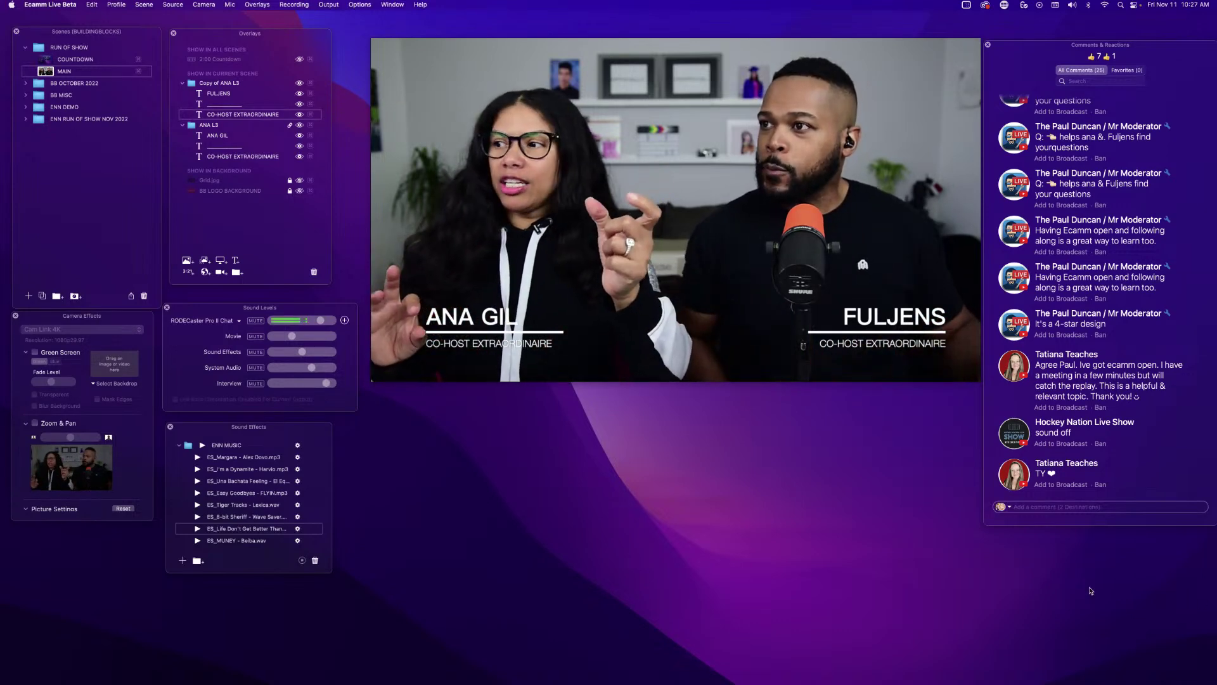
double_click(227, 83)
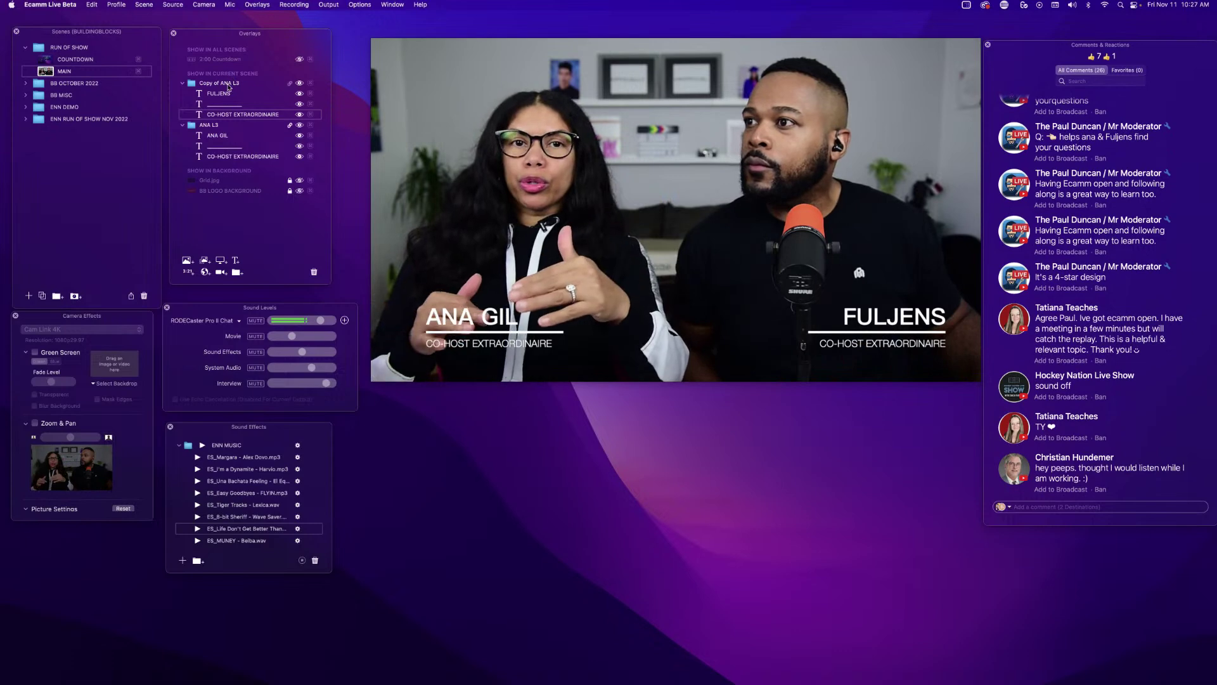
text(FH)
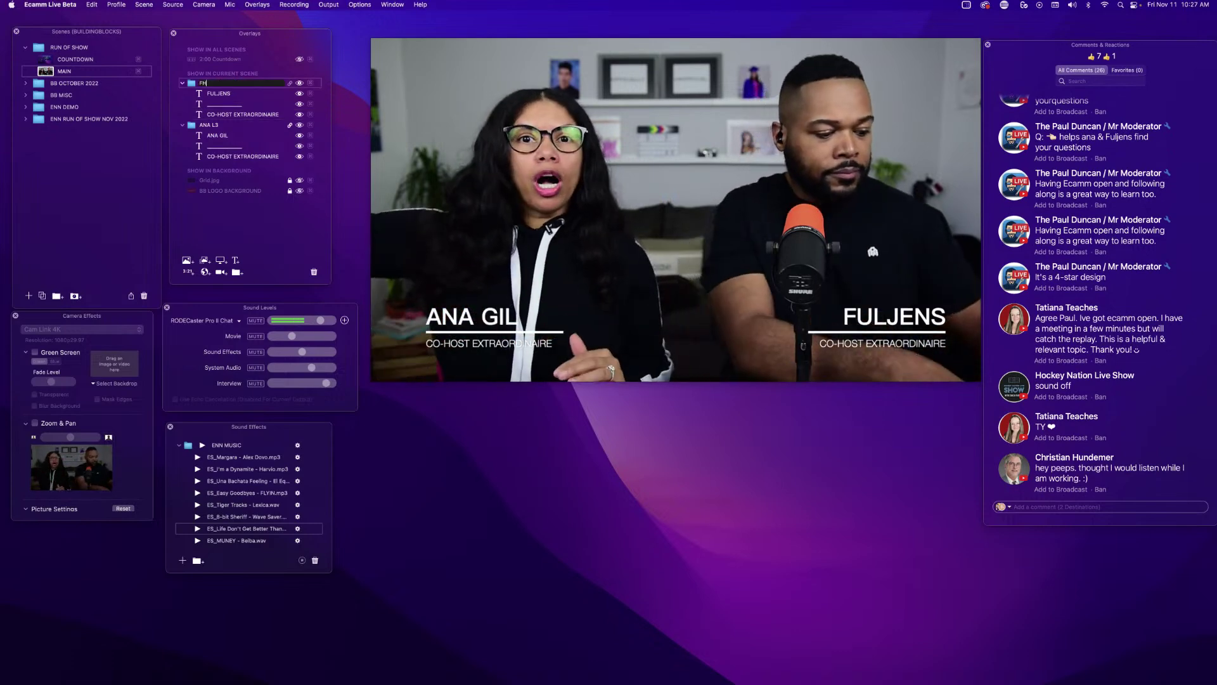
key(Return)
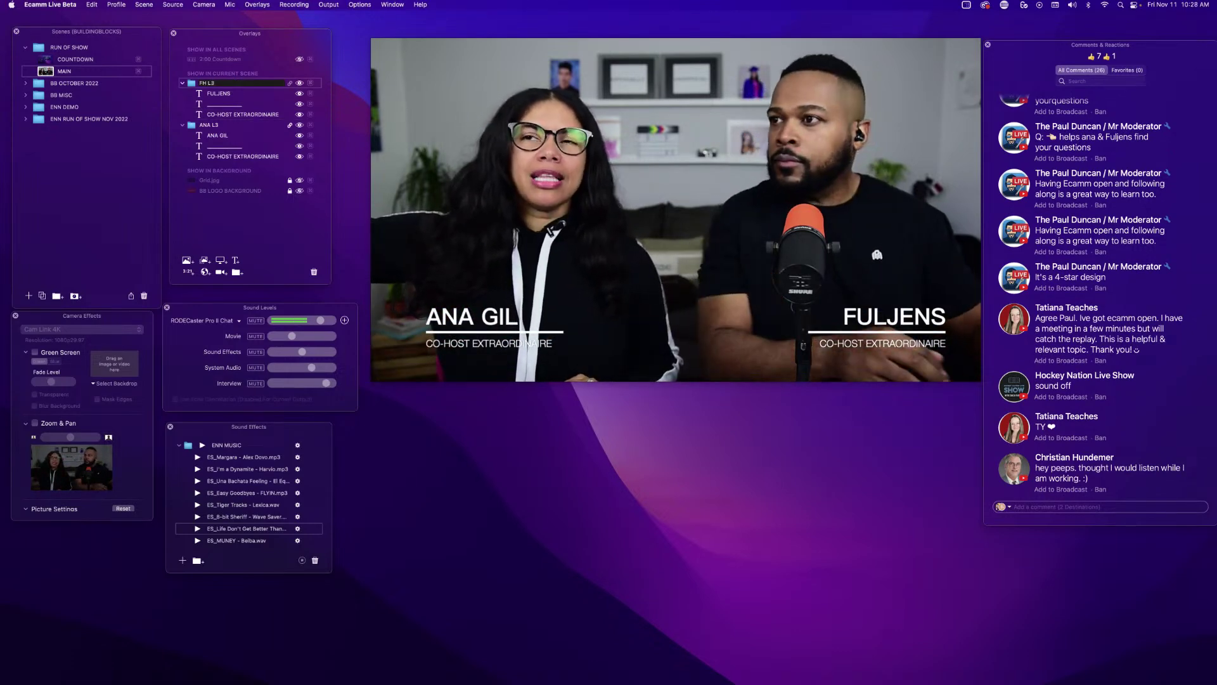
click(184, 83)
click(183, 93)
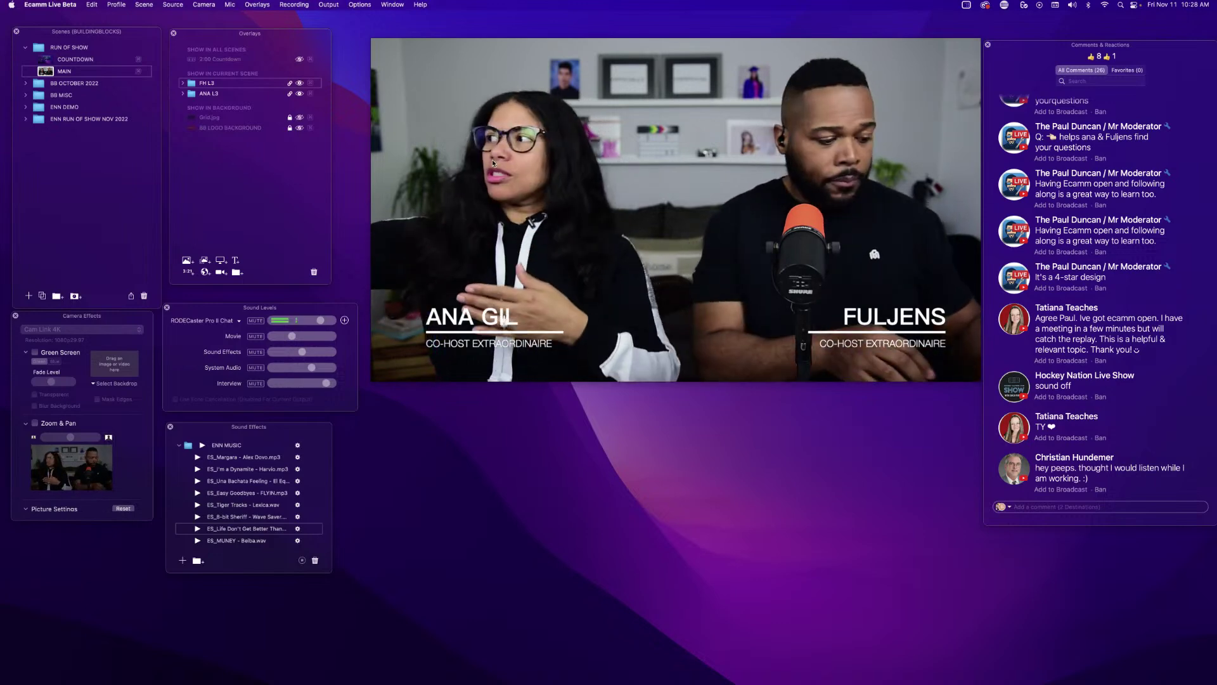
Type BUILDING over BL🤓CKS in a new text overlay, using the nerd-face emoji for the O.
key(super+t)
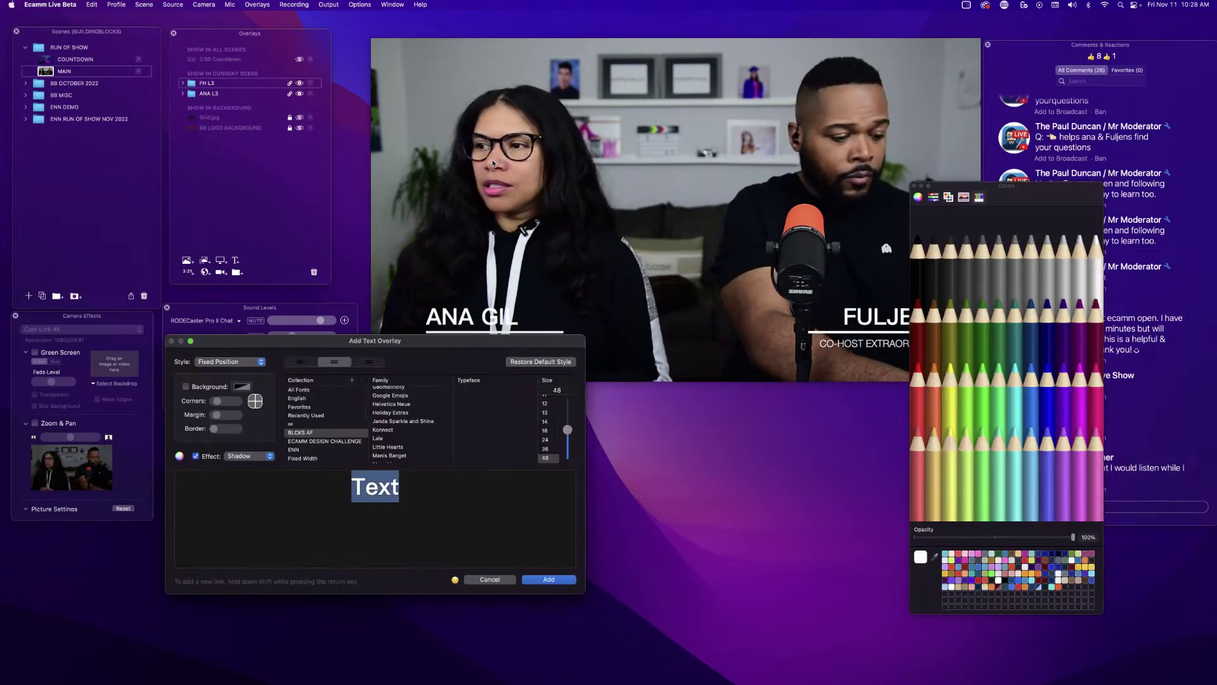
text(BUILDIN)
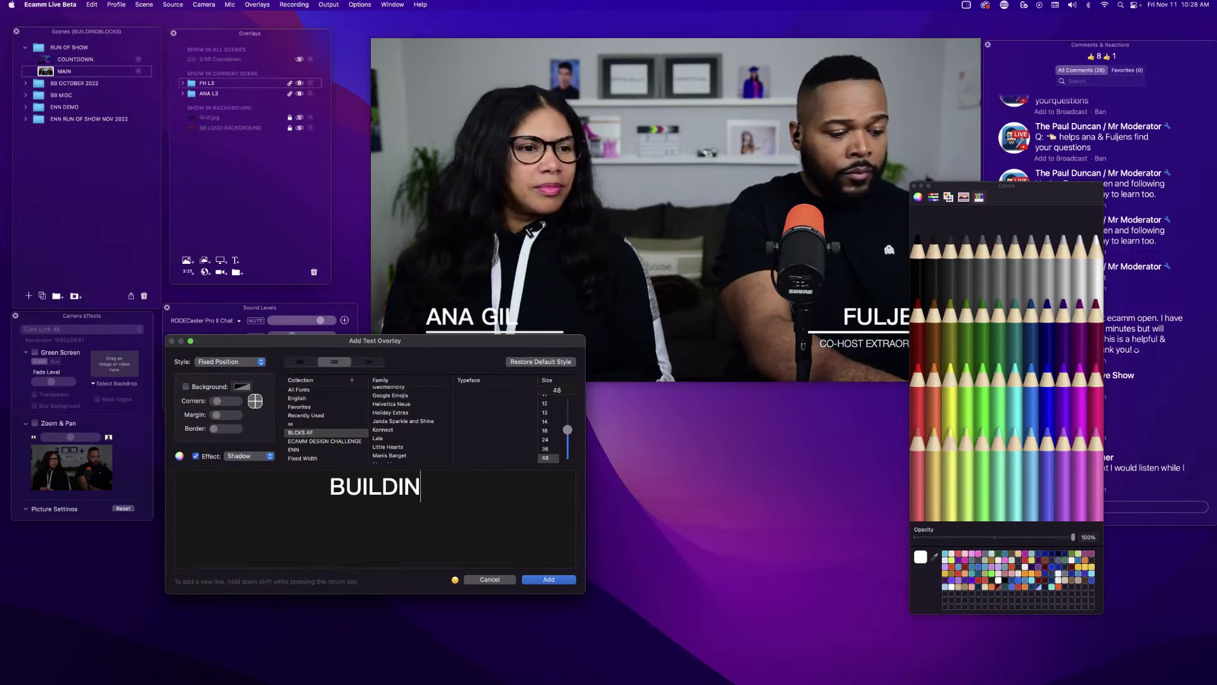
text(GBL)
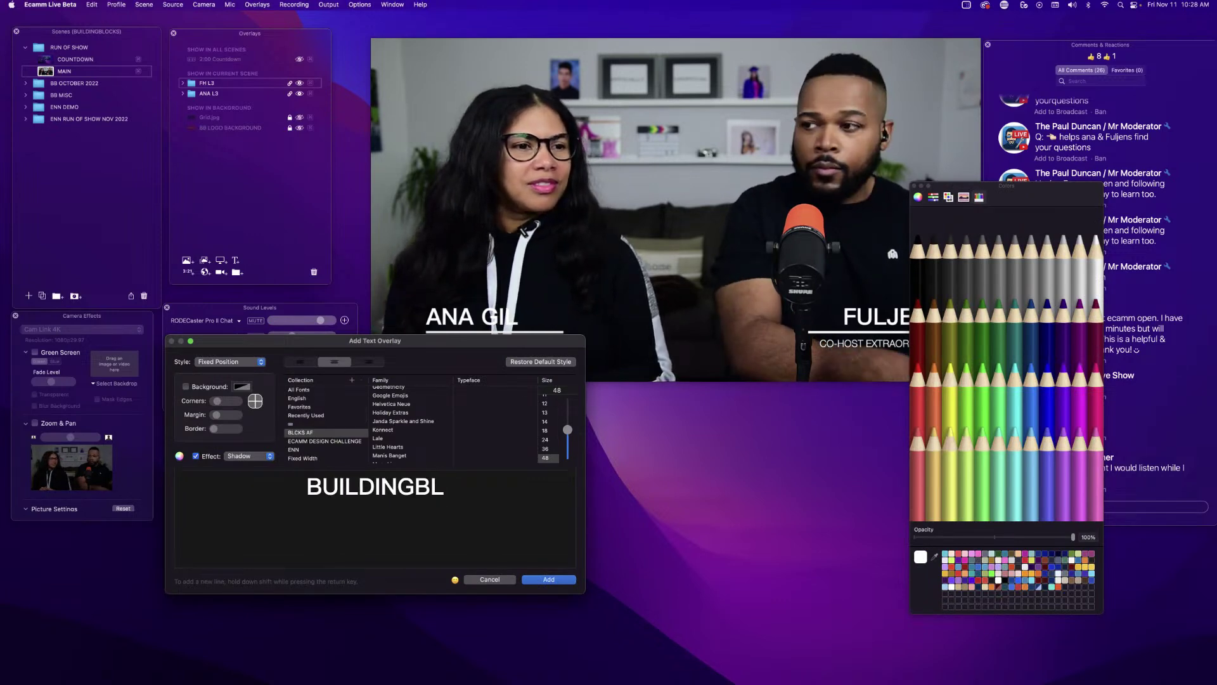
click(455, 582)
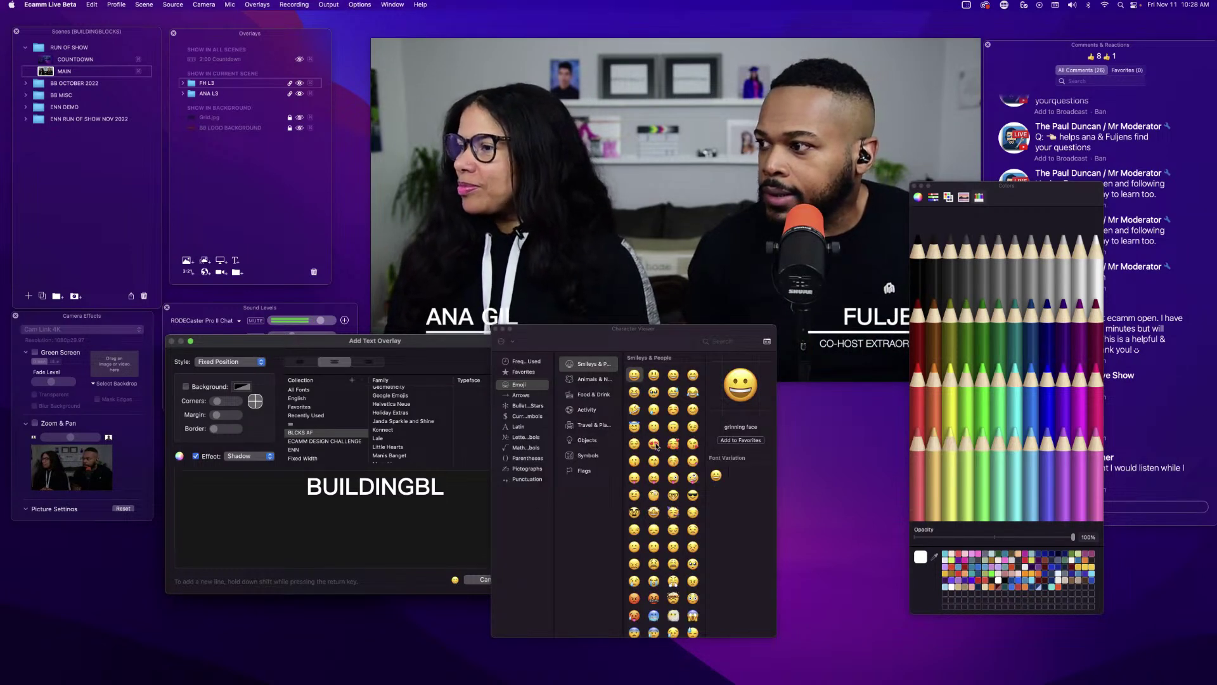
click(673, 496)
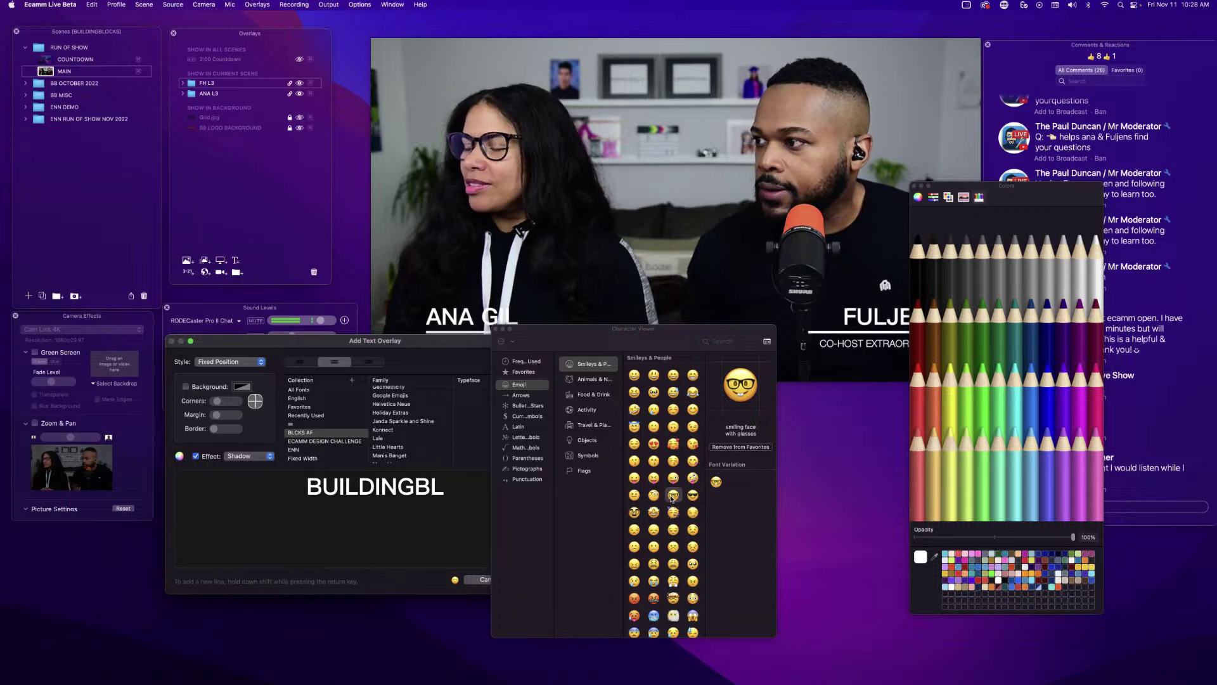
double_click(672, 496)
click(497, 329)
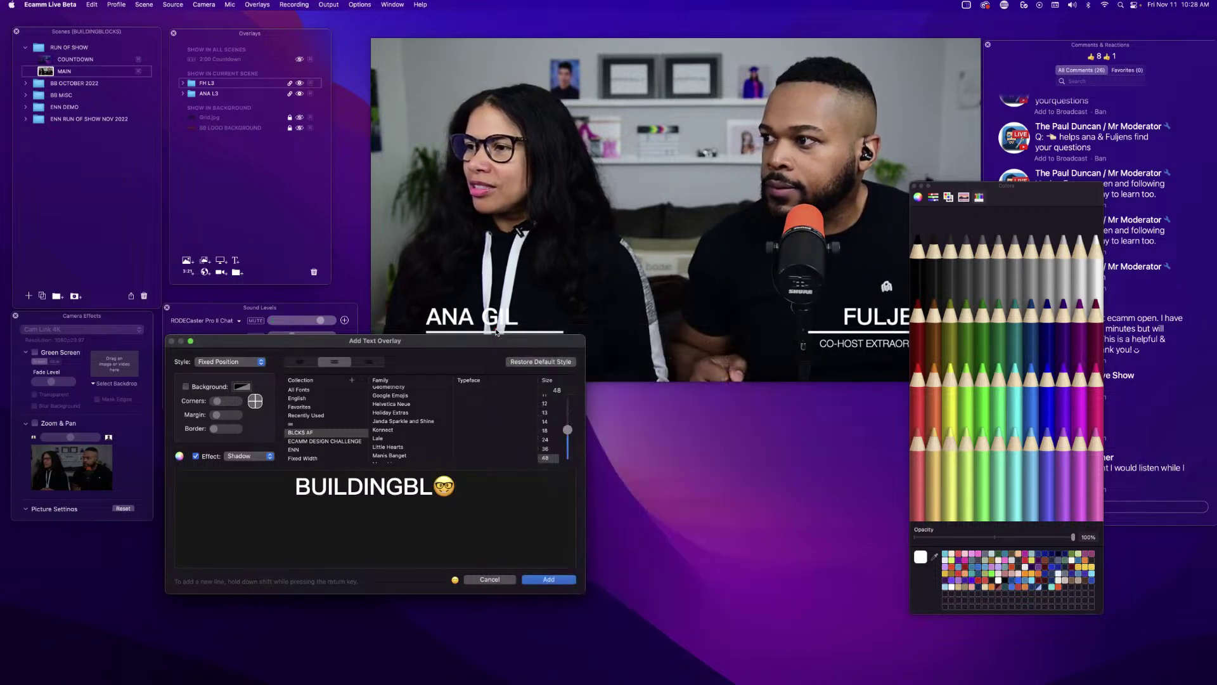
text(CK)
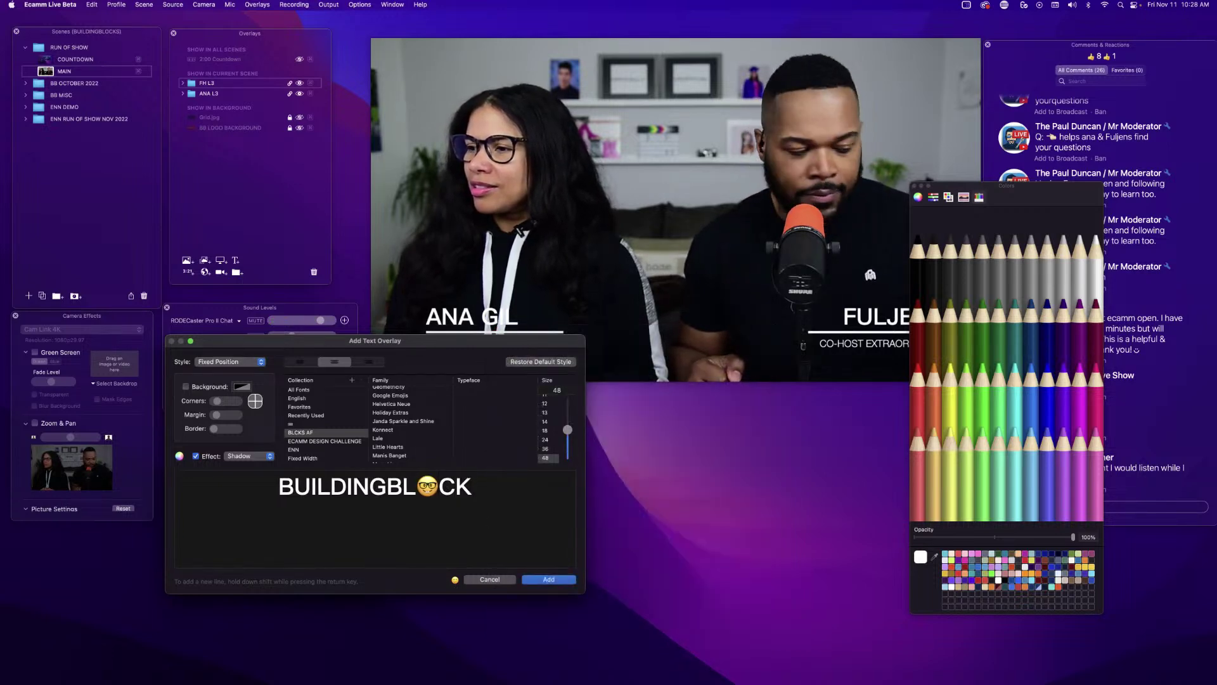
text(S)
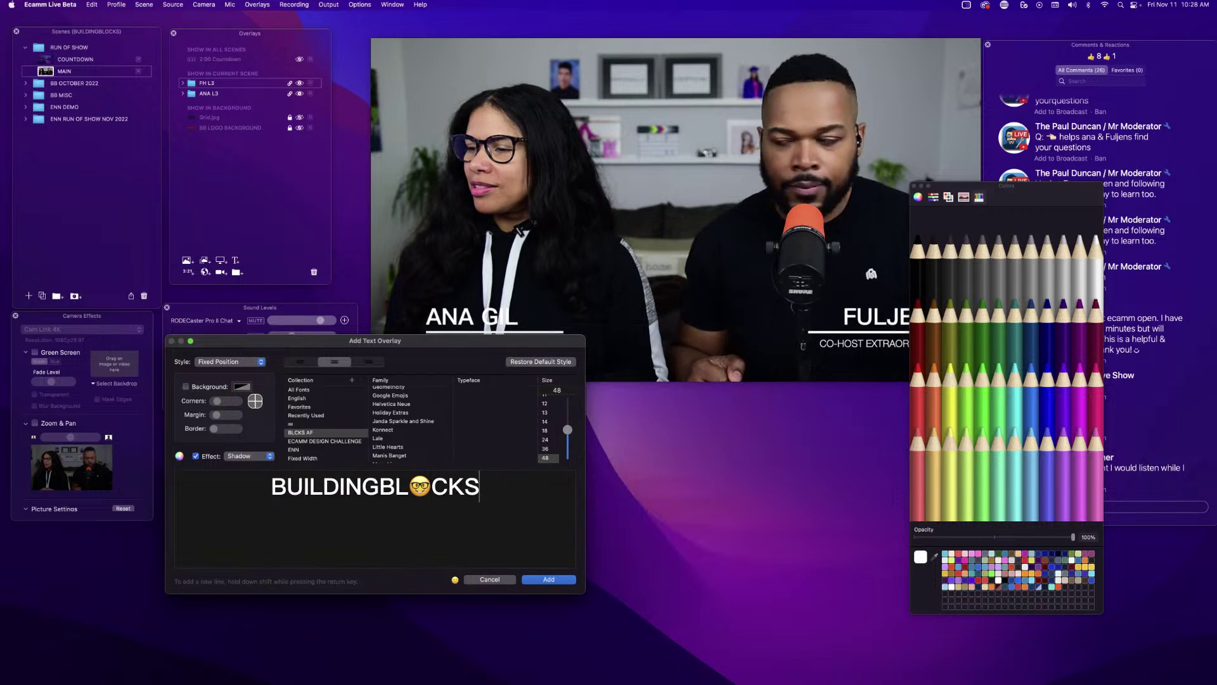
click(380, 486)
key(shift+Return)
key(shift+Return)
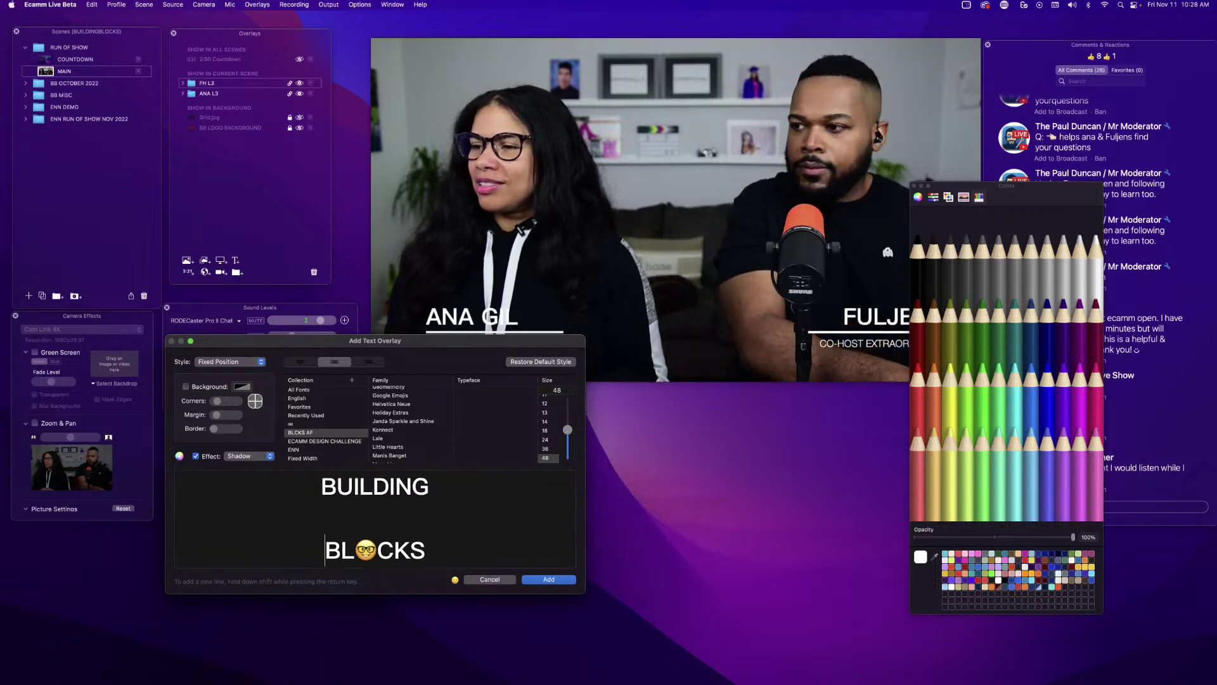
key(BackSpace)
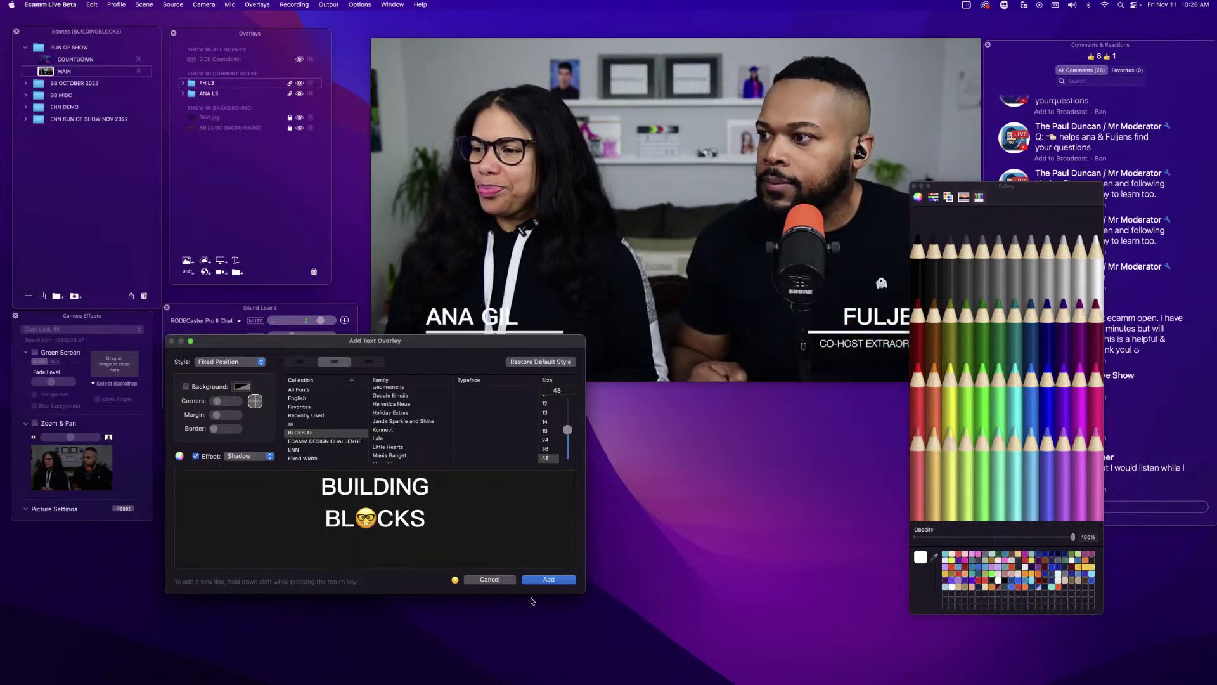
Add the BUILDING BL🤓CKS overlay, move it to the video's top-right corner, and shrink it.
click(550, 580)
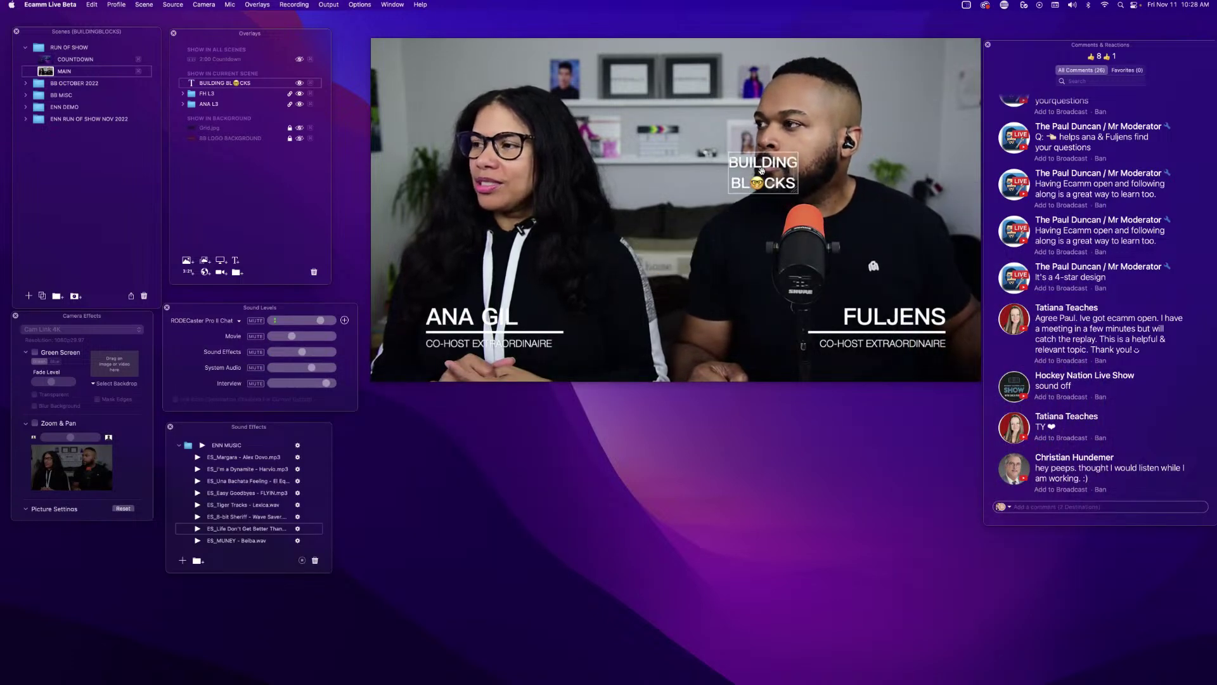
drag(870, 110, 943, 64)
scroll(936, 68, down, 2)
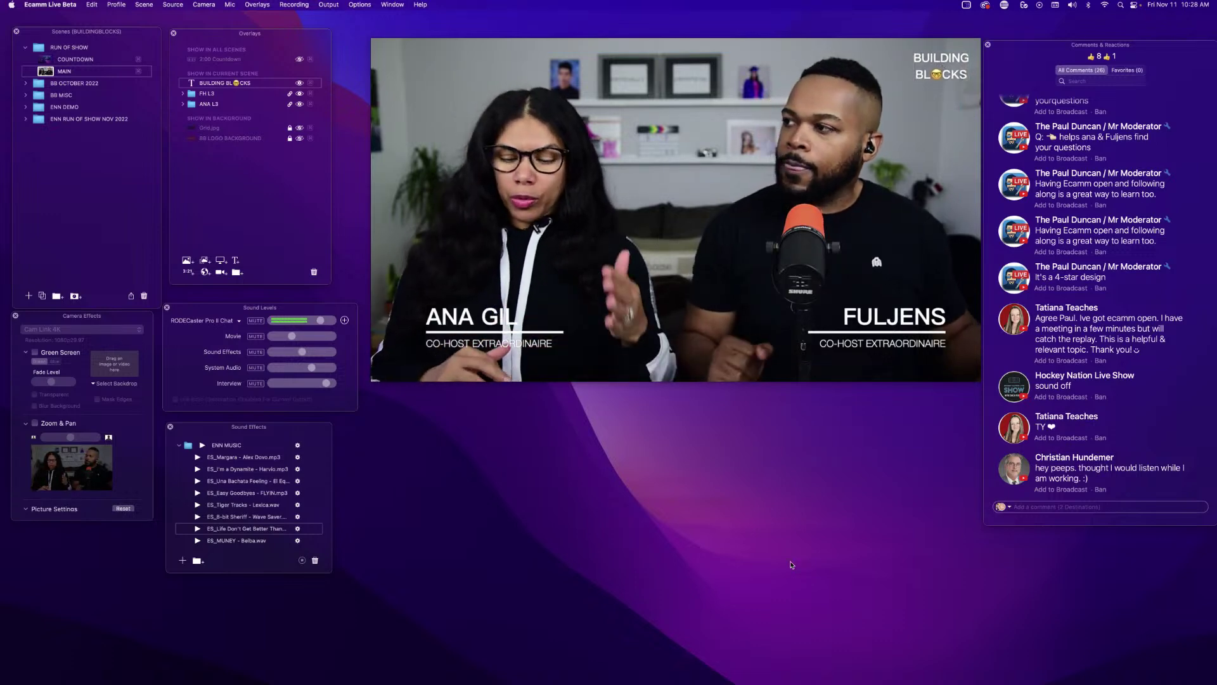
mouse_move(943, 51)
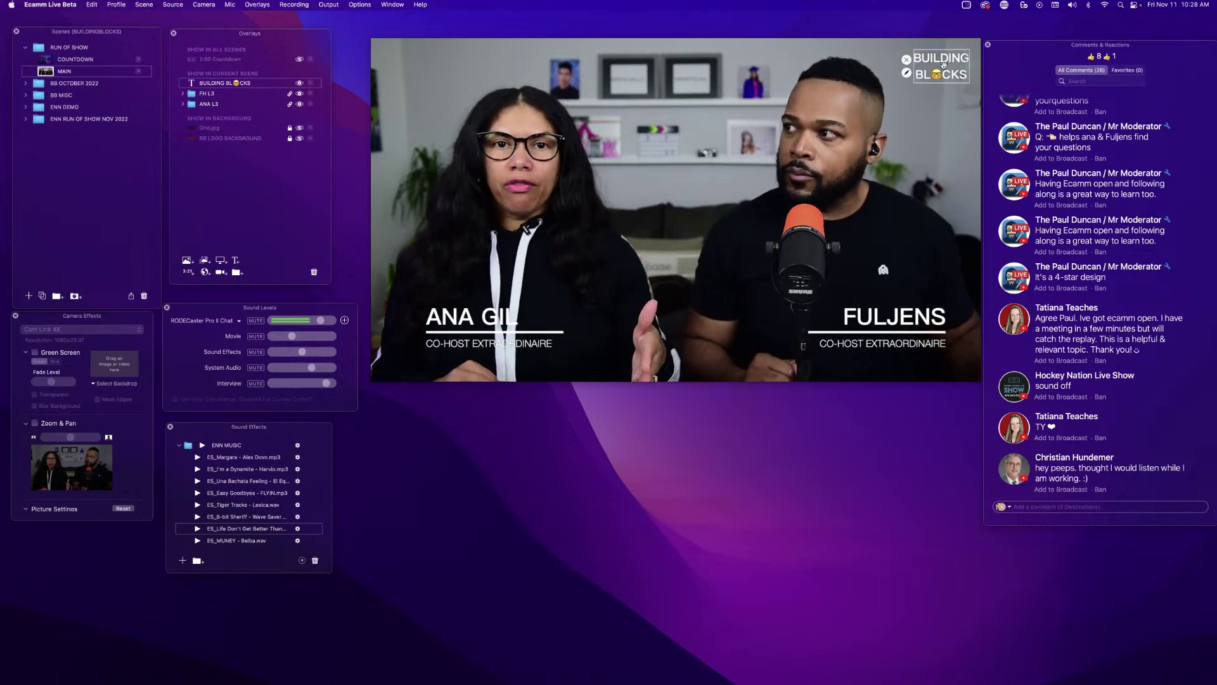
mouse_move(922, 313)
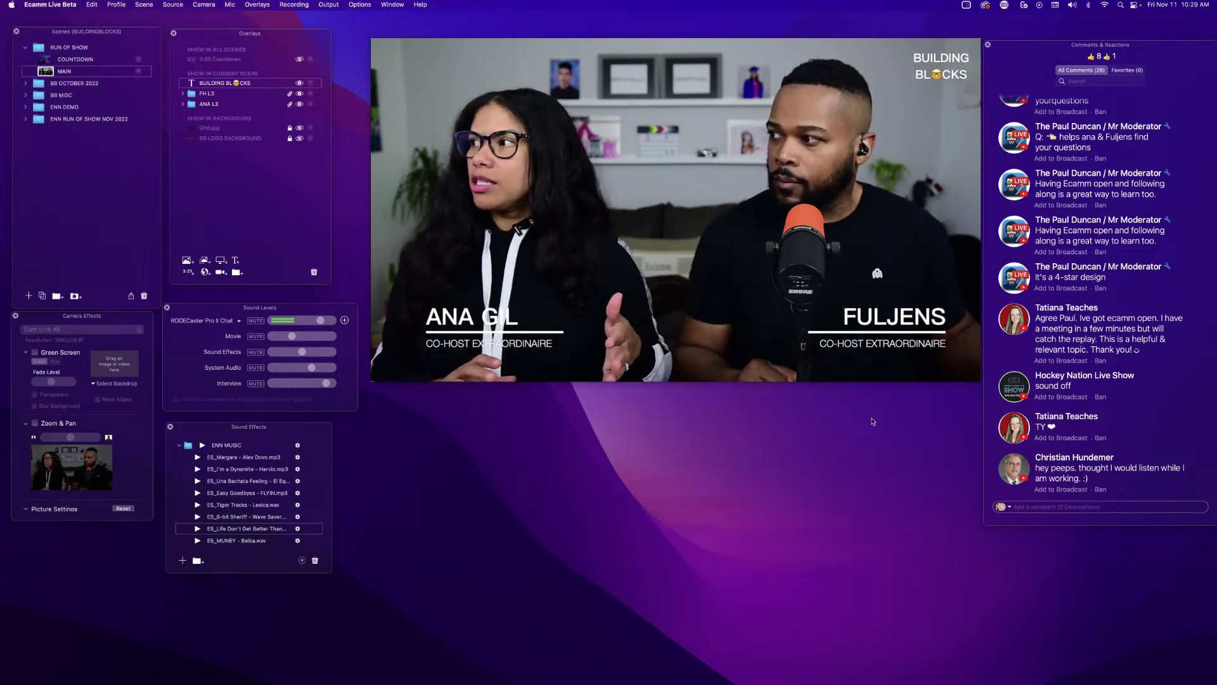
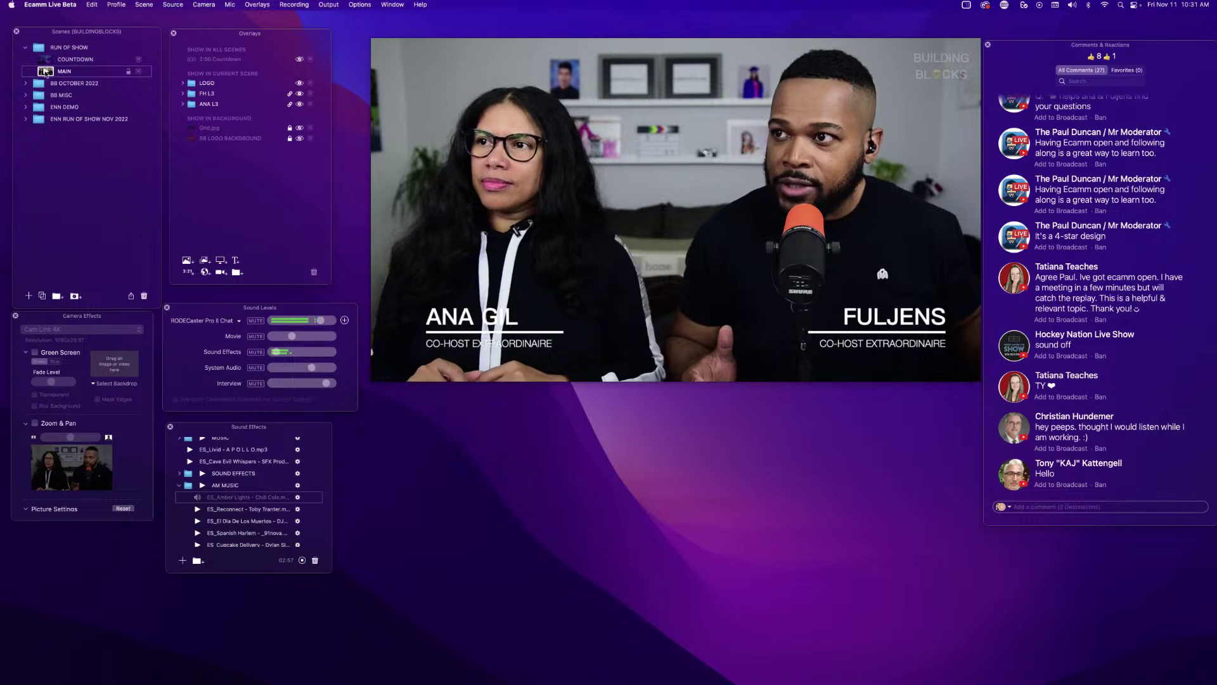
Copy and paste the MAIN scene to create a second MAIN scene in RUN OF SHOW.
key(super+c)
key(super+v)
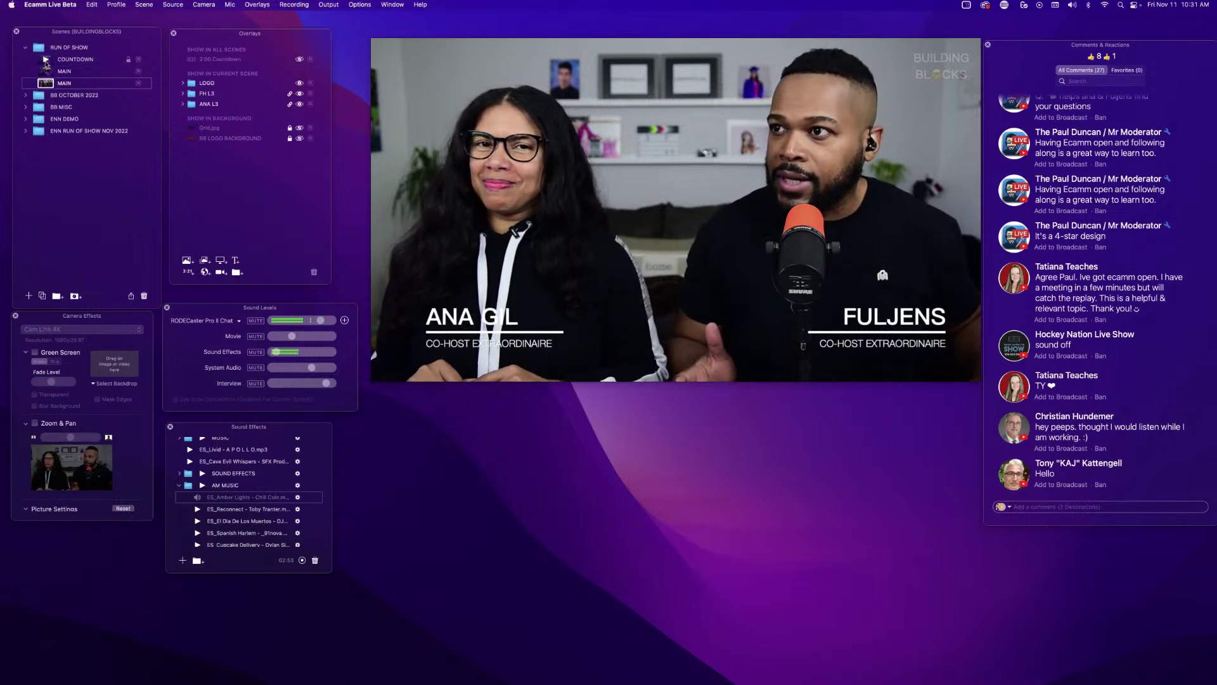
Copy the VEIL BKND overlay from COUNTDOWN and paste it into the new MAIN copy.
click(45, 61)
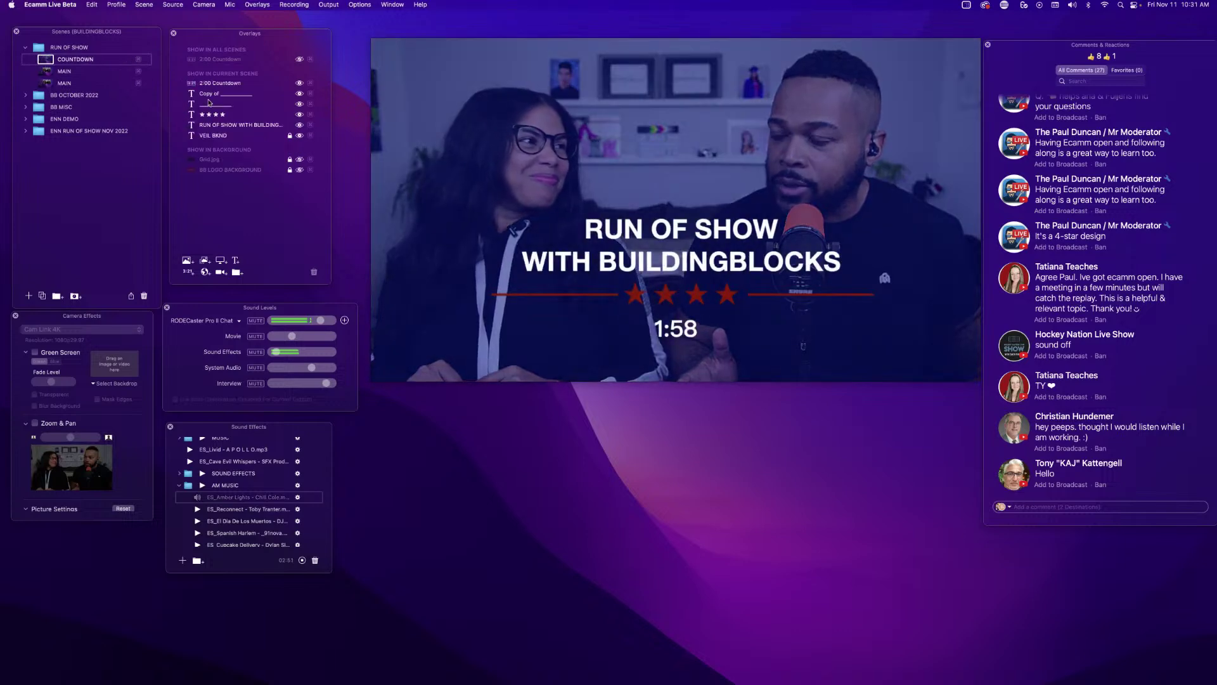
click(215, 137)
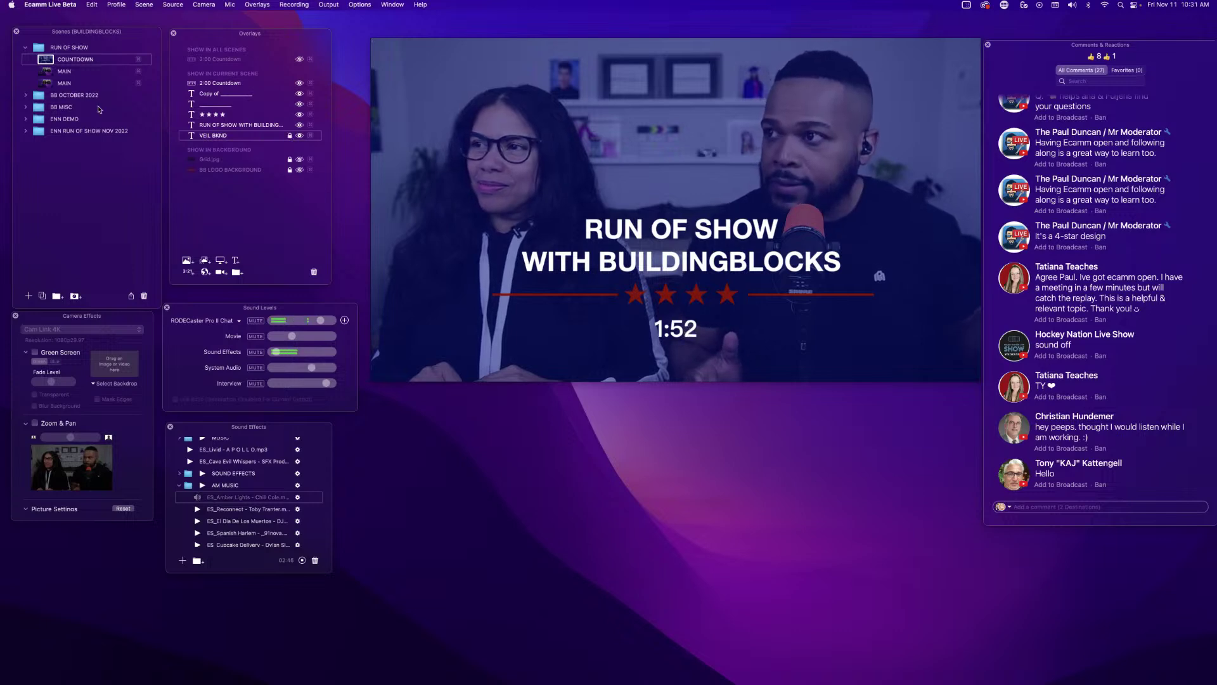
click(46, 83)
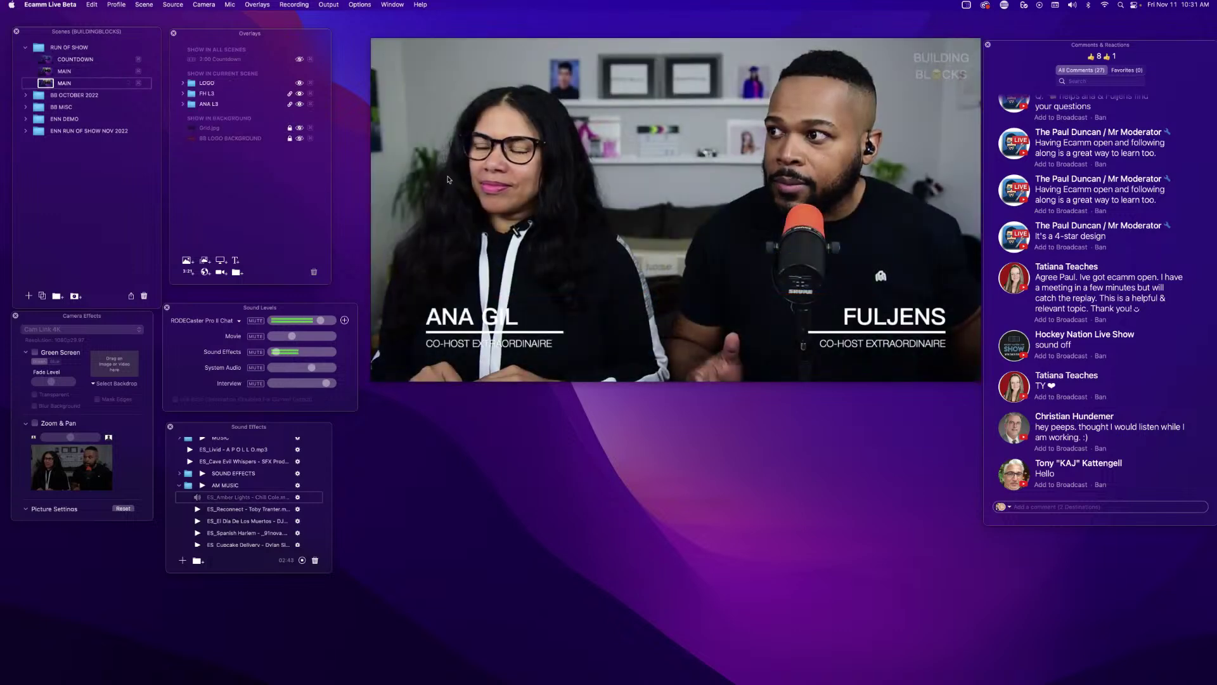
key(super+v)
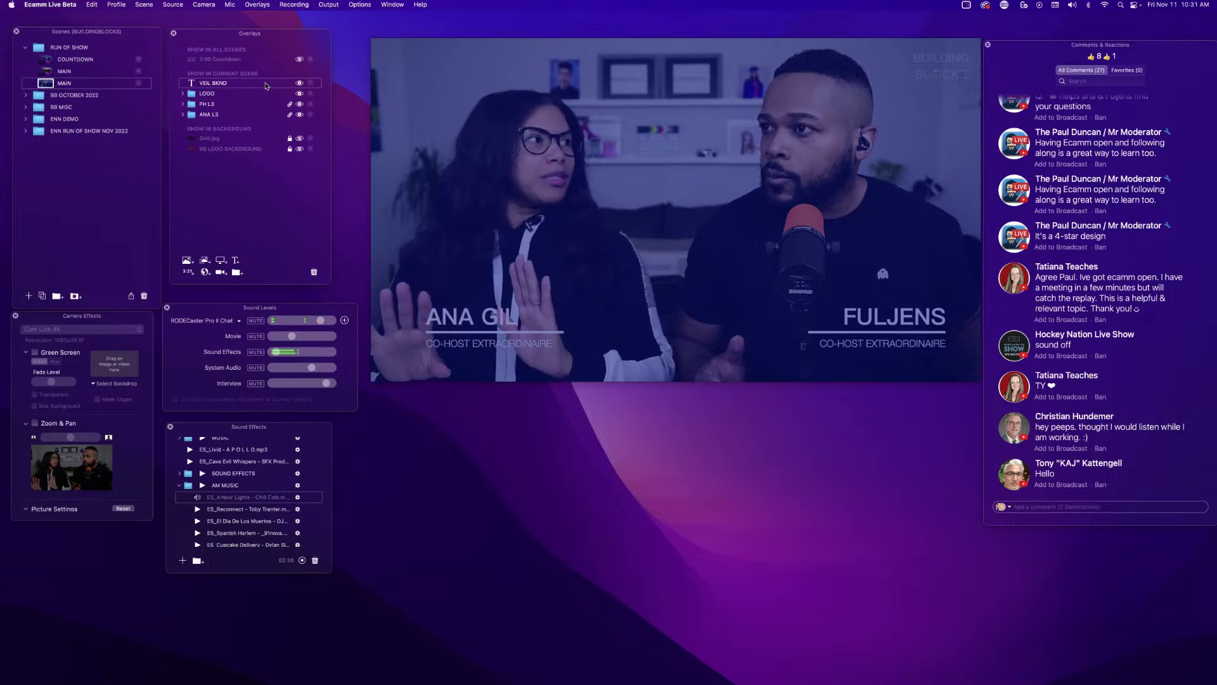
Rename the copied scene to MAIN BKND.
double_click(88, 84)
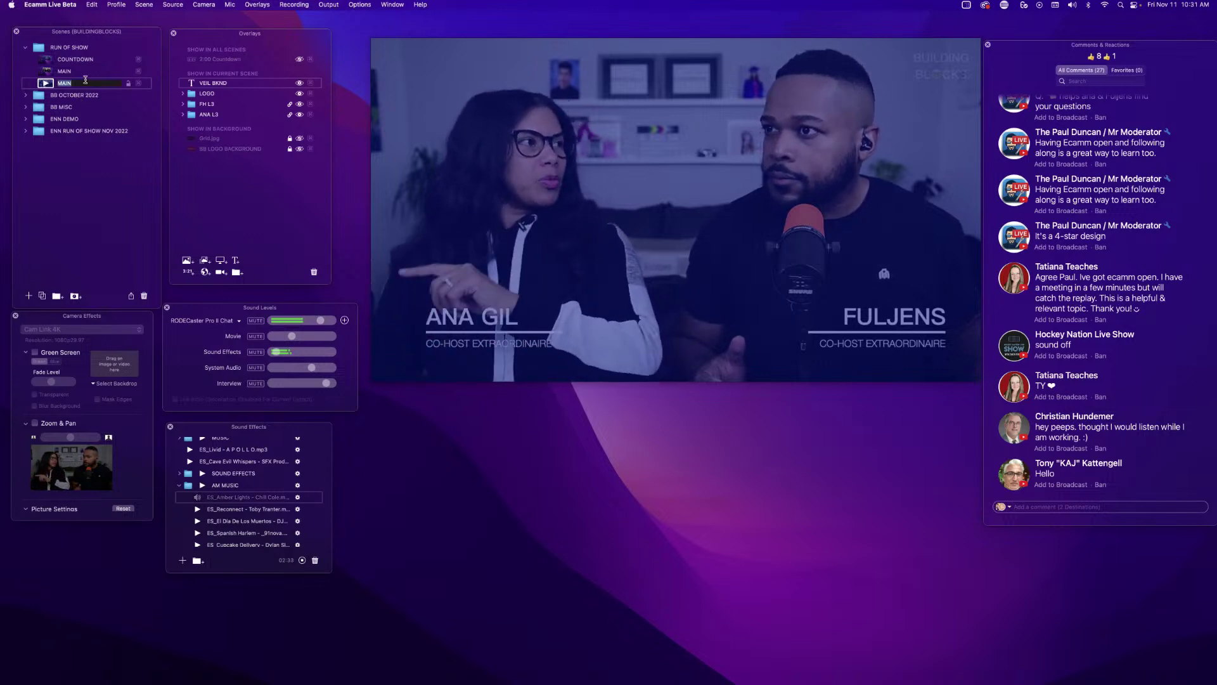
text(B)
key(Return)
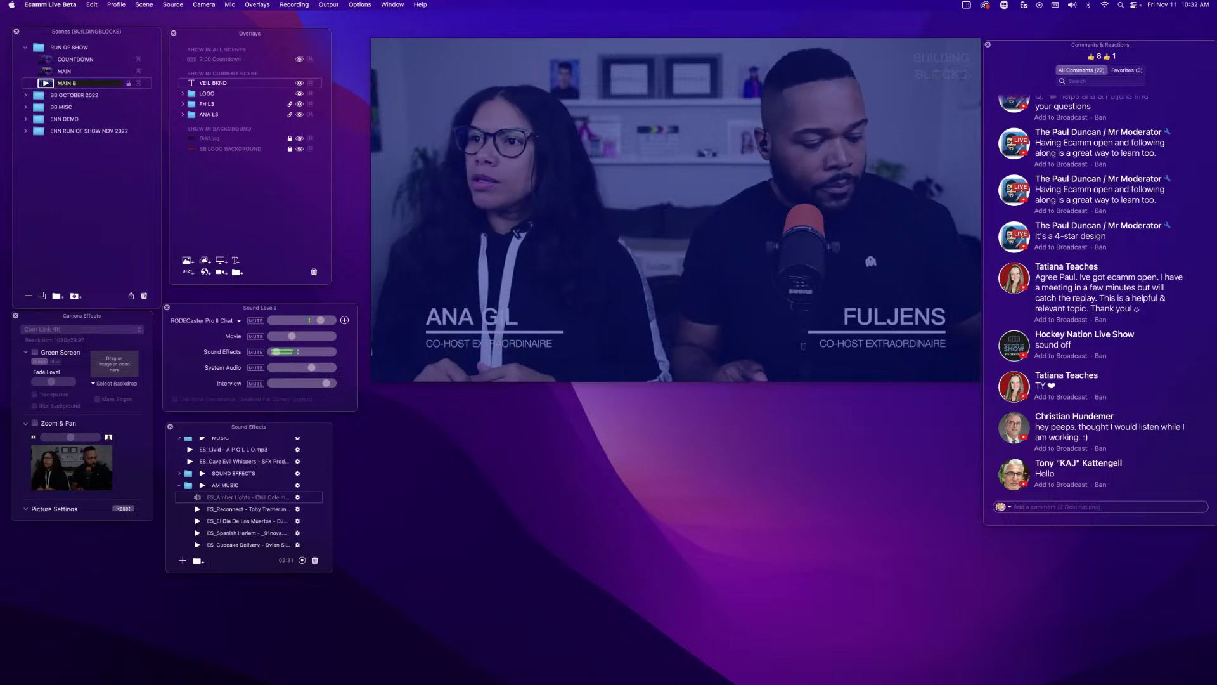
text(KND)
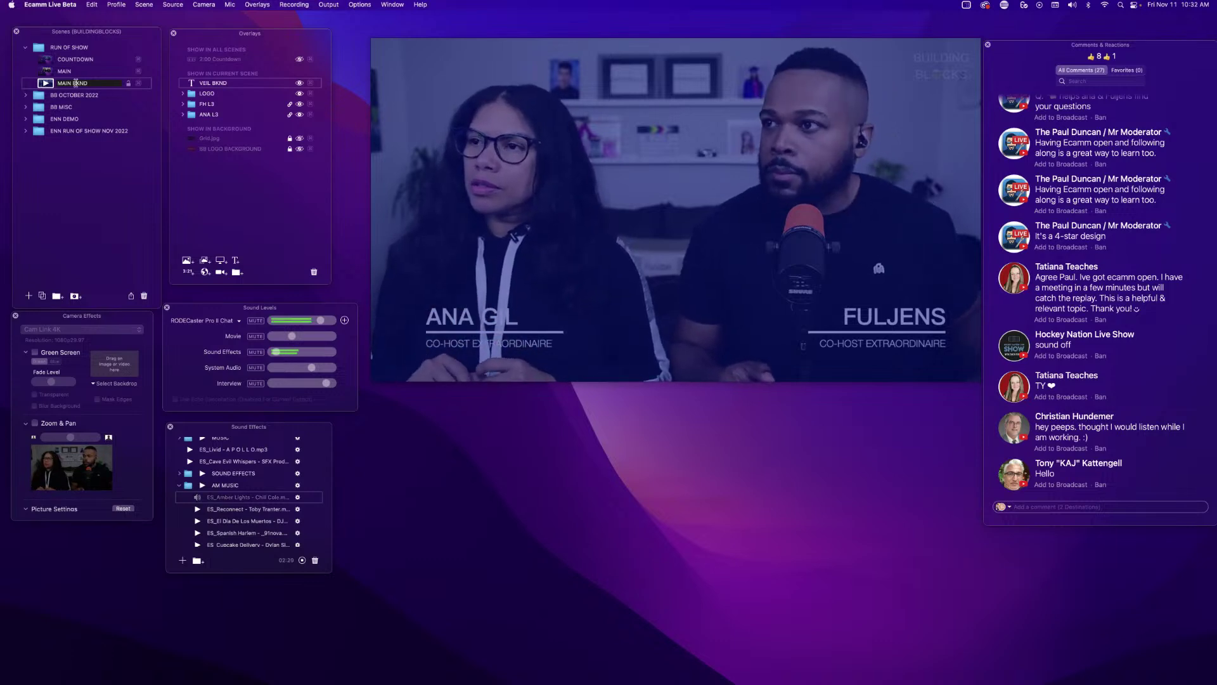
key(Return)
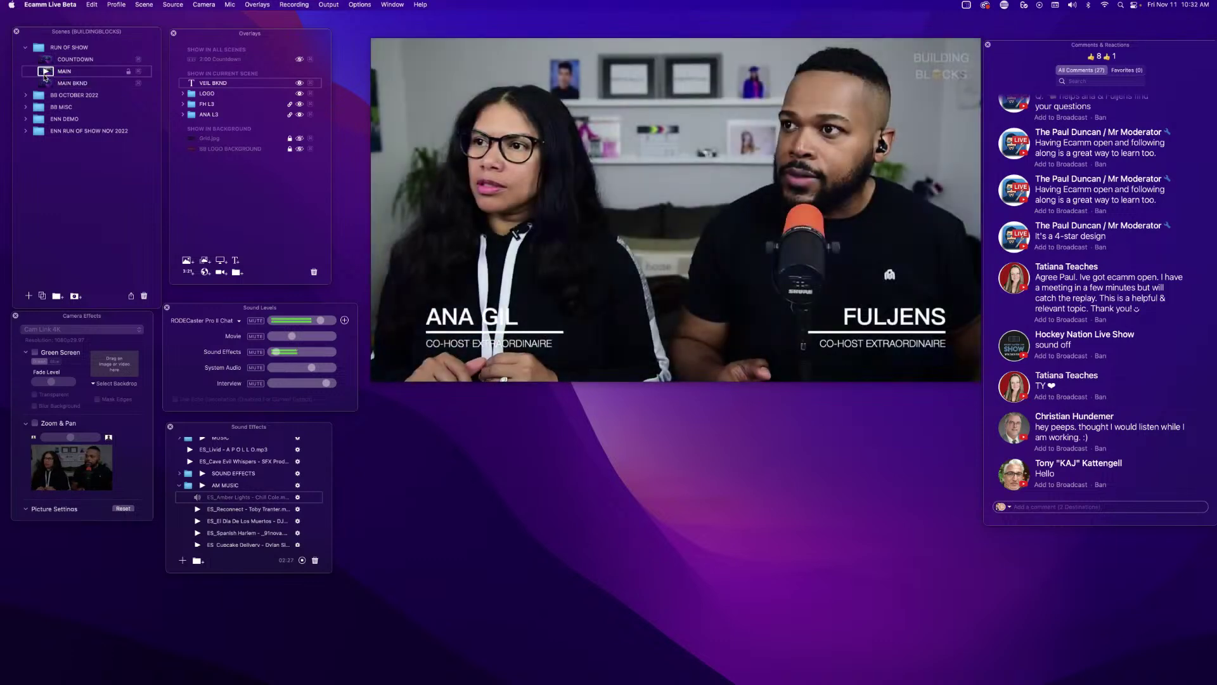
double_click(213, 84)
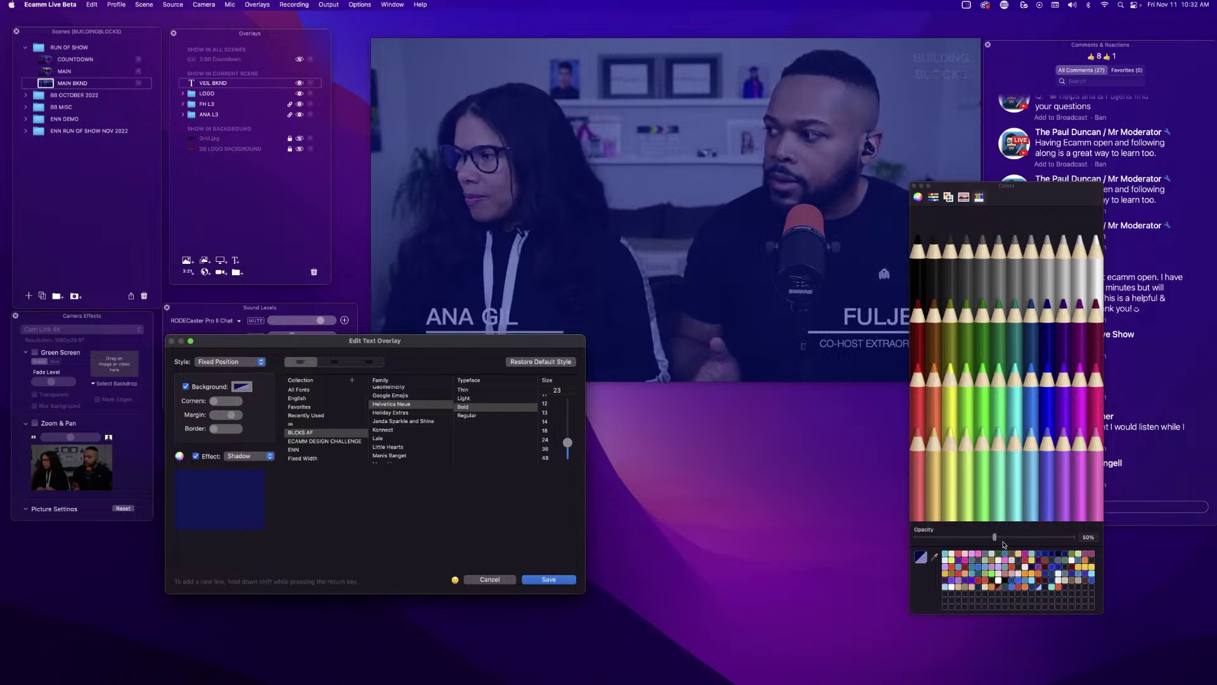
Set VEIL BKND's background opacity to 100%, save, and move it below ANA L3.
drag(1055, 538, 1073, 537)
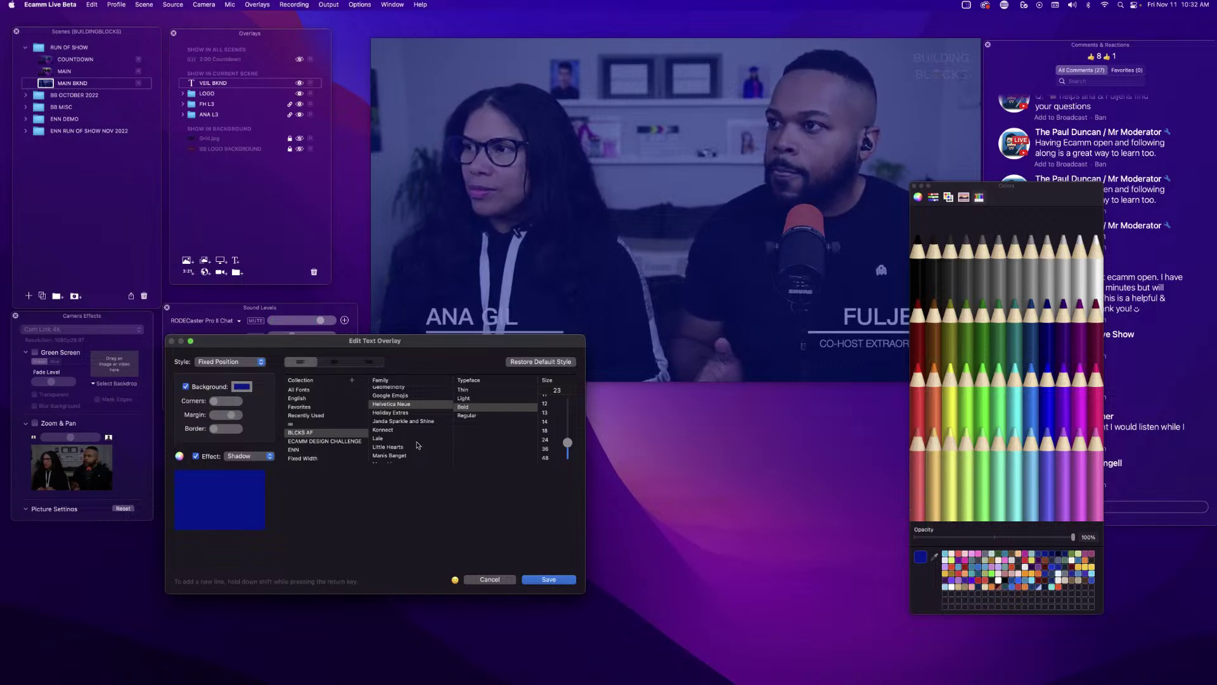
click(549, 580)
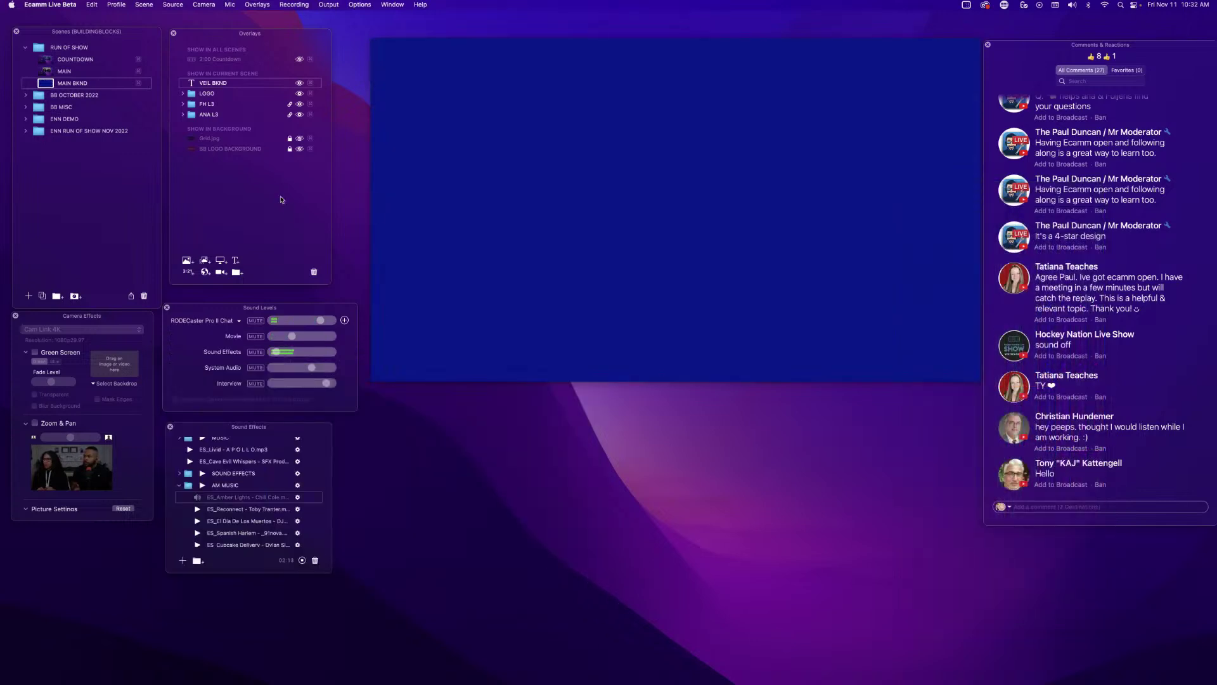
drag(226, 87, 187, 128)
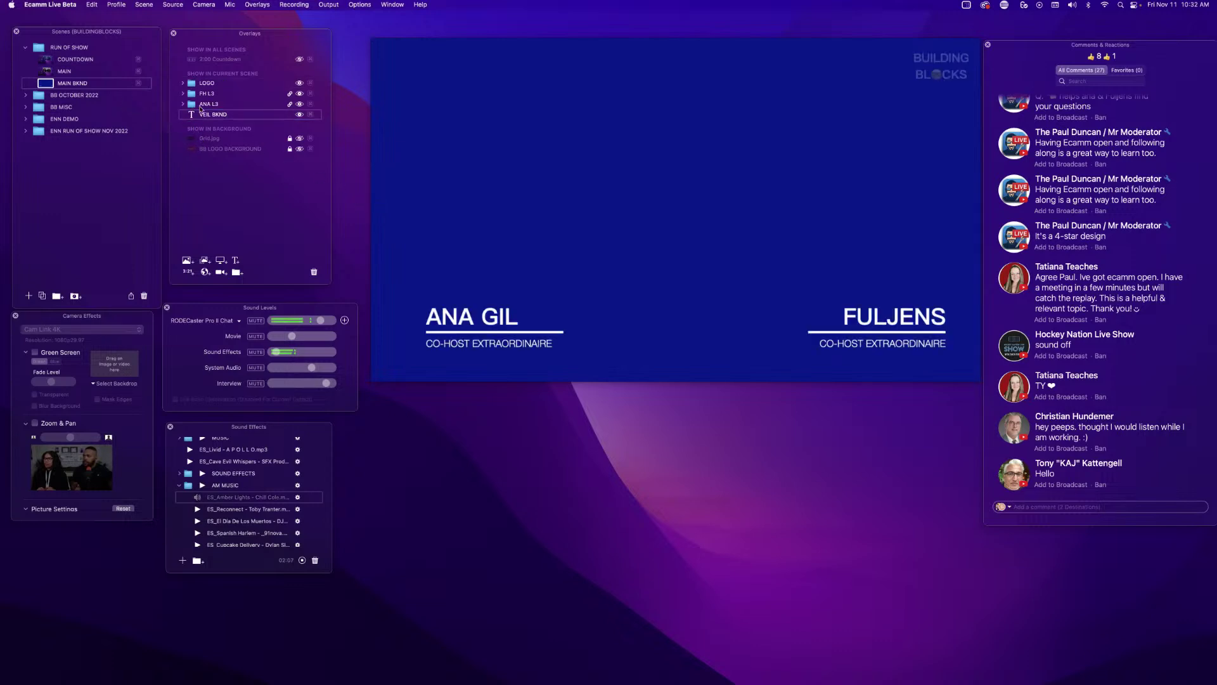
Add the Cam Link 4K camera, removing an accidentally added screen share overlay.
click(169, 6)
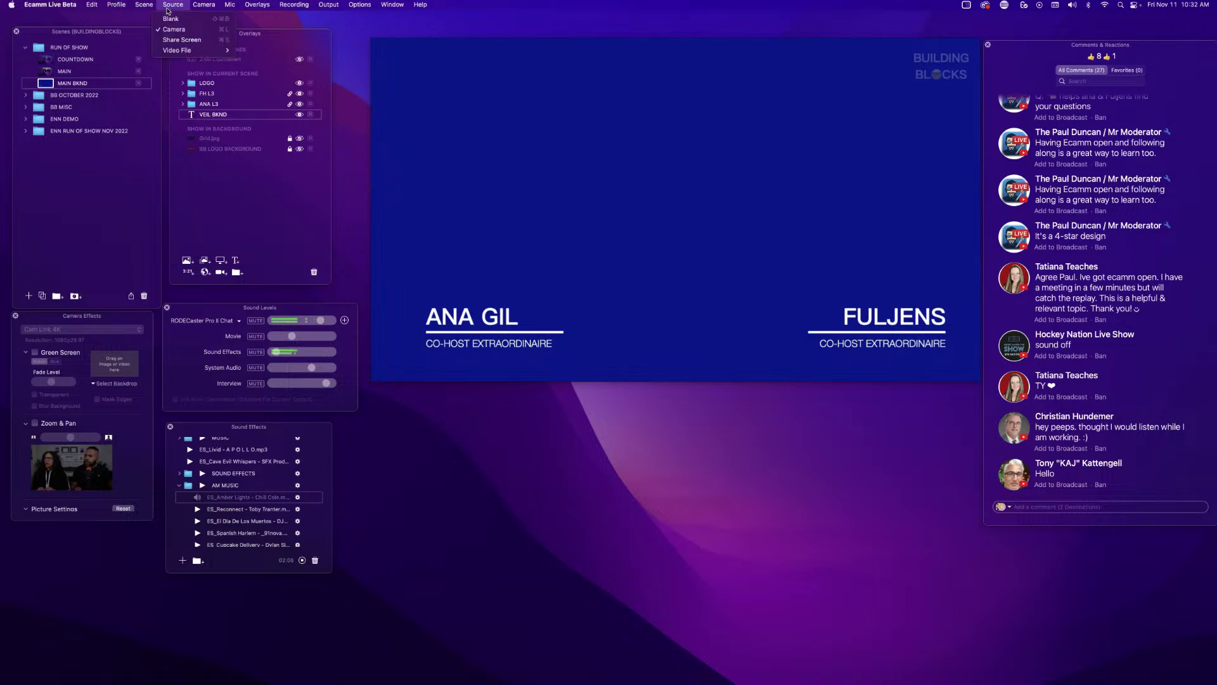
click(170, 19)
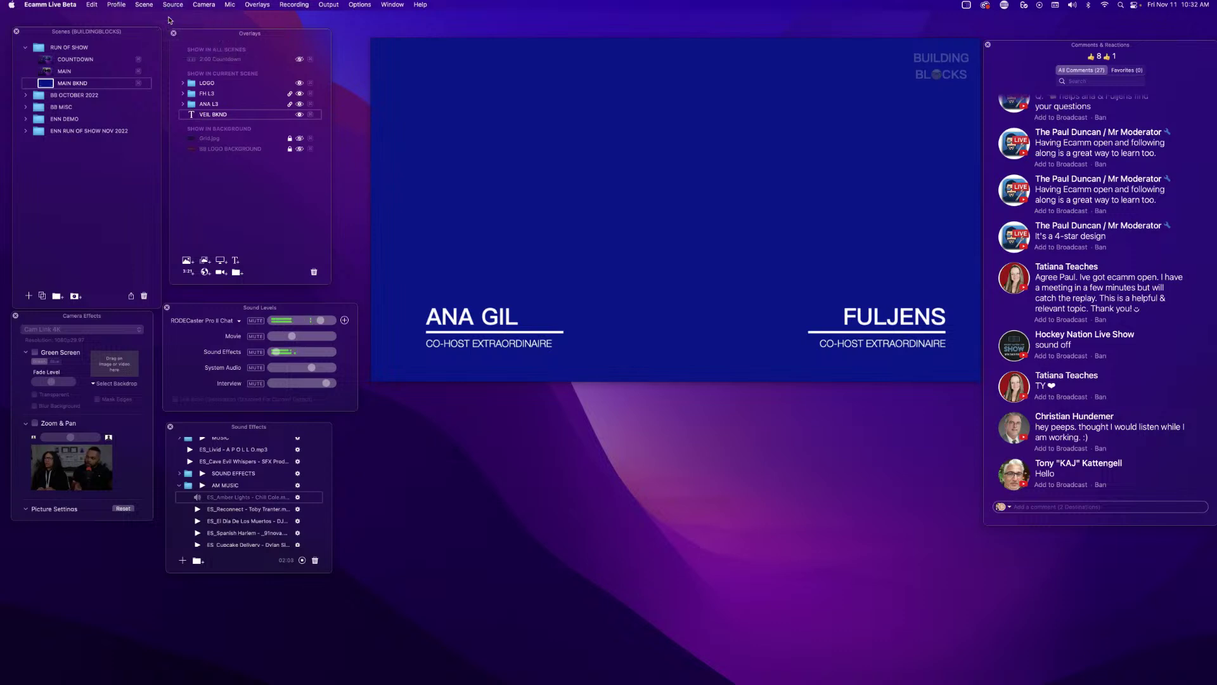
click(220, 260)
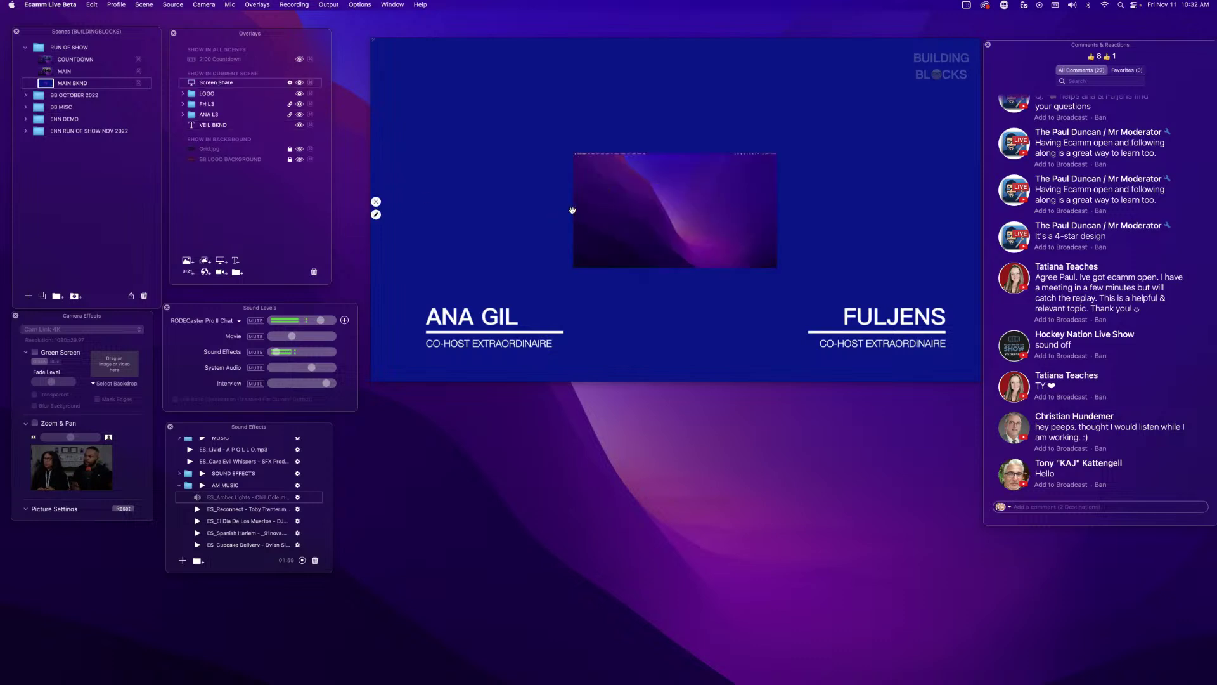
click(299, 82)
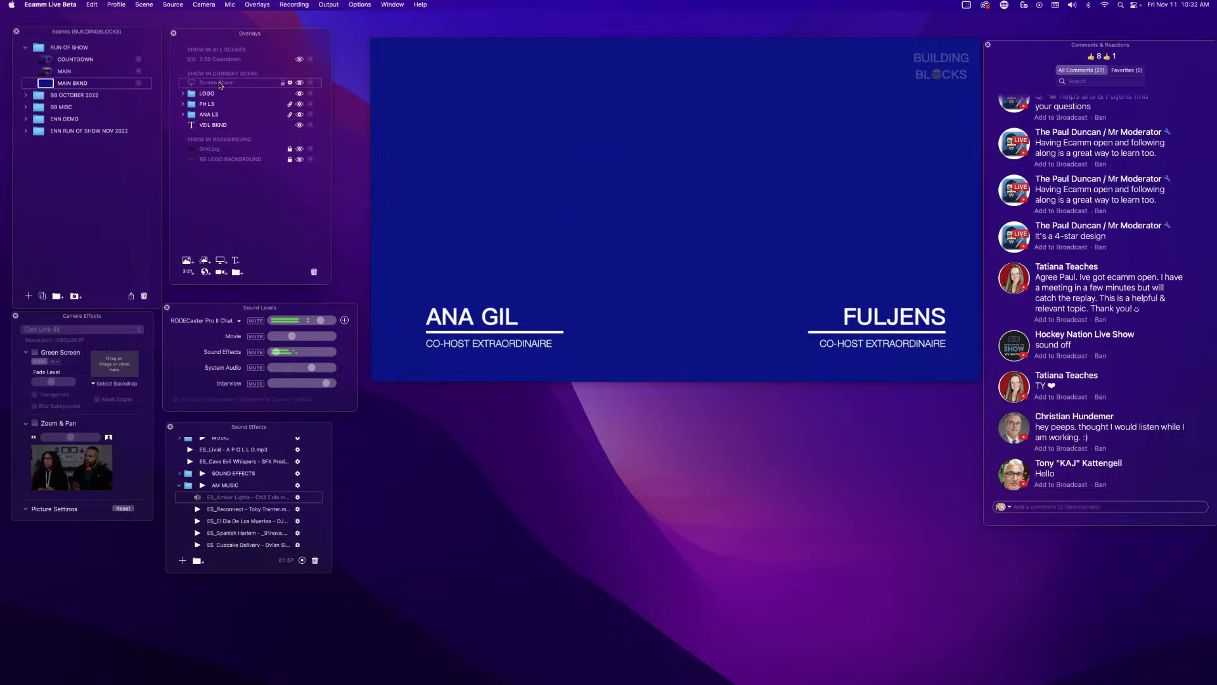
click(318, 275)
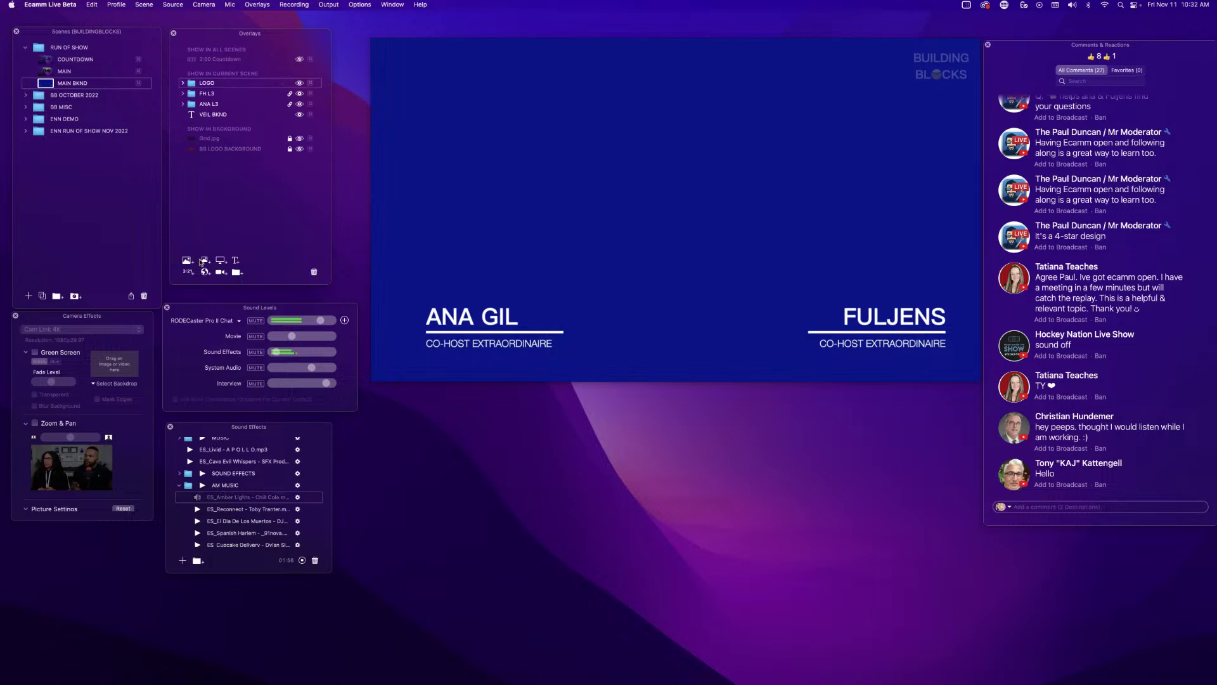
click(220, 272)
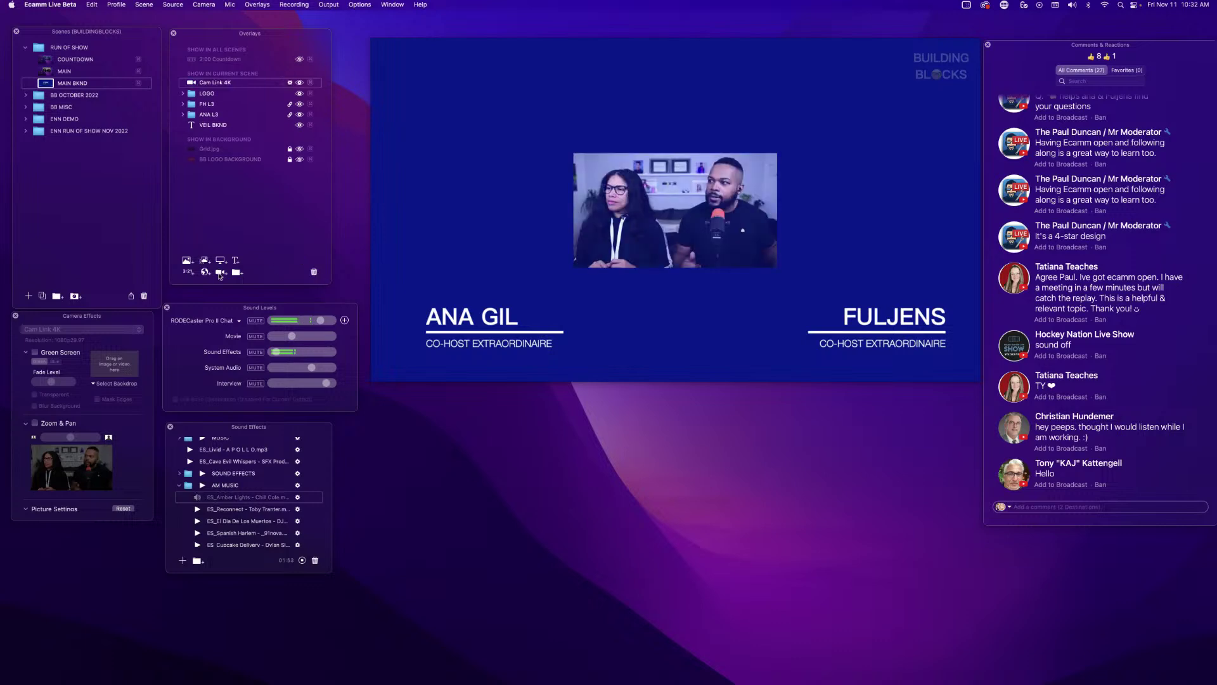
Enlarge the camera feed and layer it beneath the lower thirds.
scroll(668, 202, up, 3)
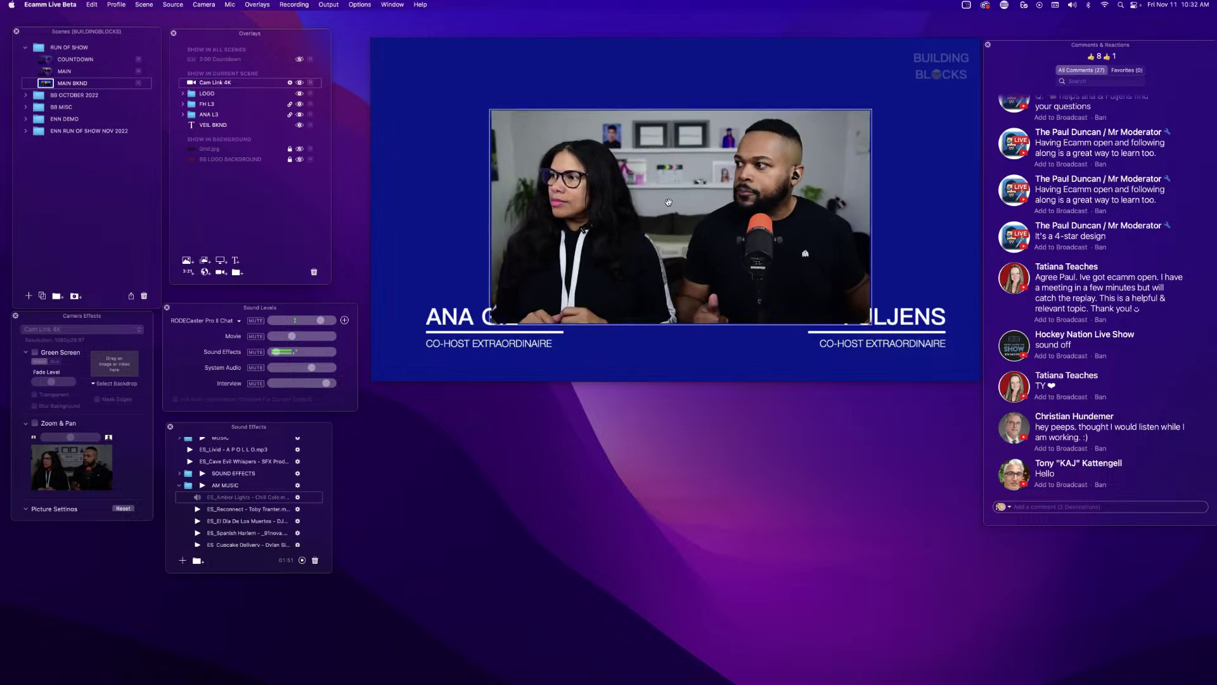
drag(668, 202, 668, 177)
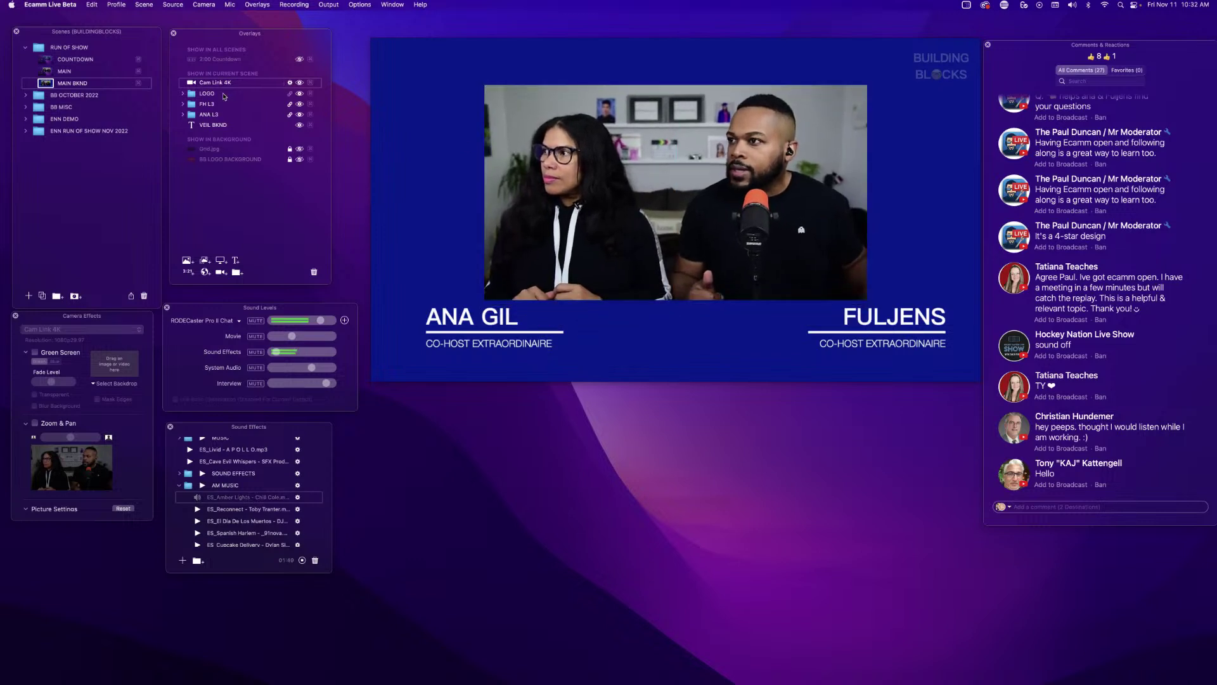
drag(216, 82, 186, 157)
click(181, 107)
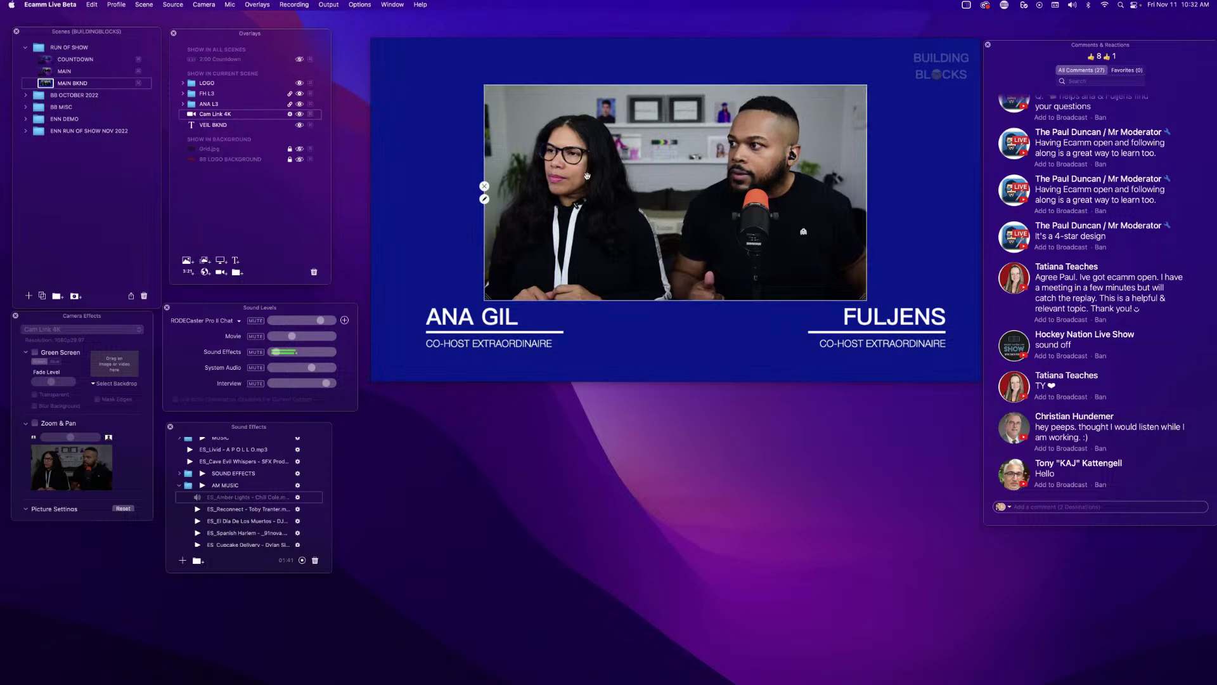
Resize and center the camera feed so the blue VEIL BKND shows as a border.
scroll(612, 175, up, 5)
drag(612, 176, 602, 178)
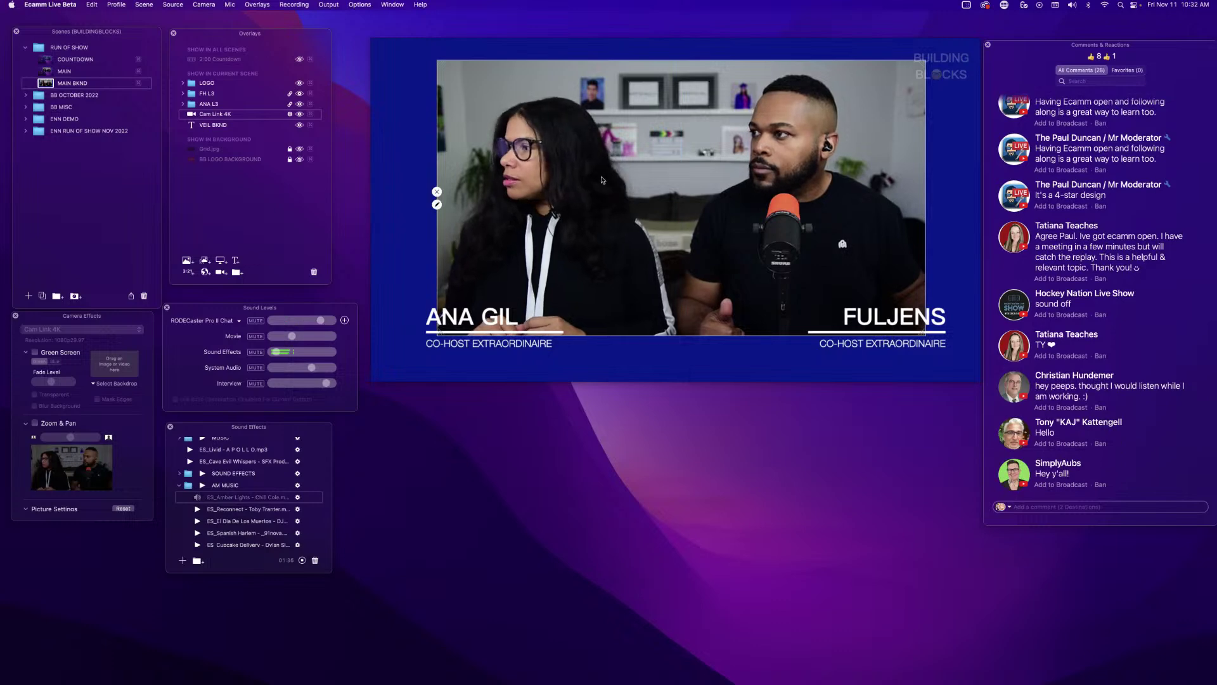
scroll(602, 180, up, 3)
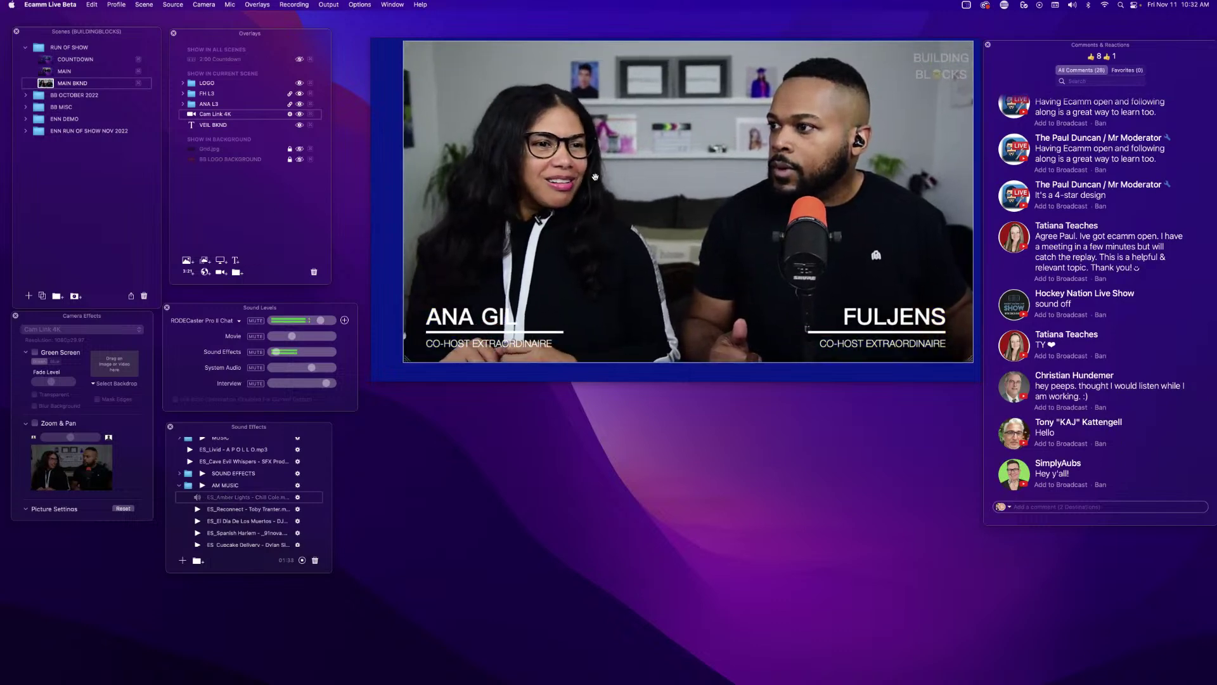
drag(593, 180, 607, 185)
scroll(610, 185, down, 1)
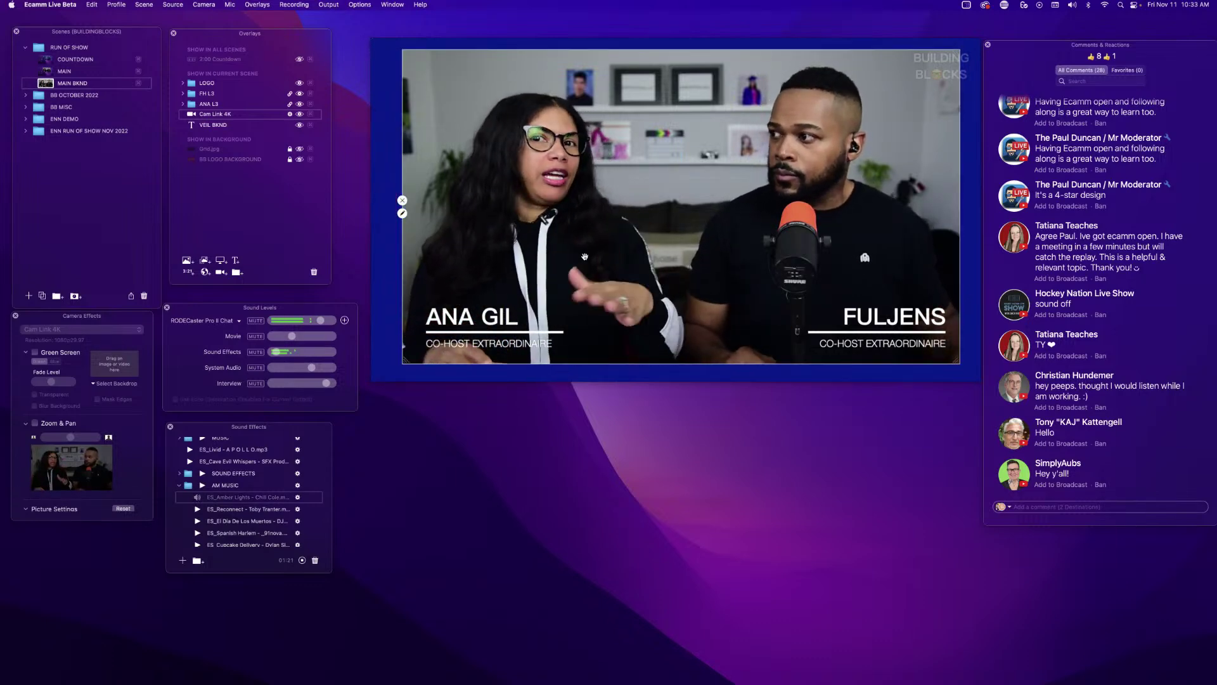
drag(582, 256, 577, 256)
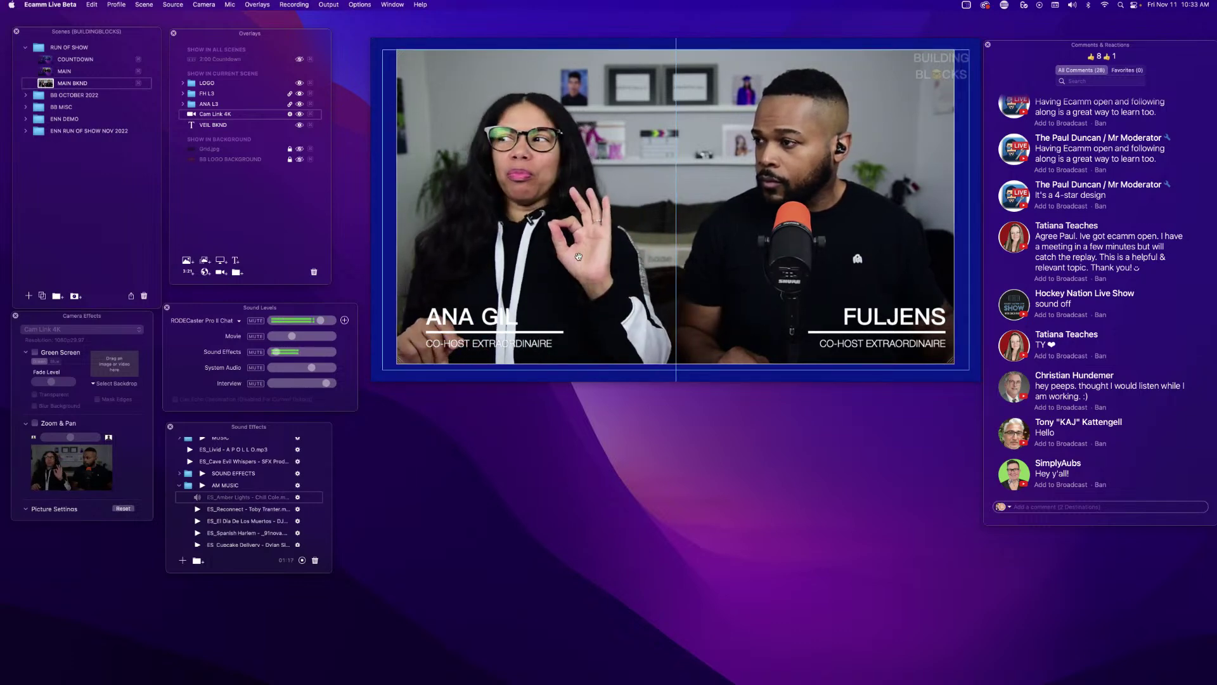
drag(578, 257, 578, 256)
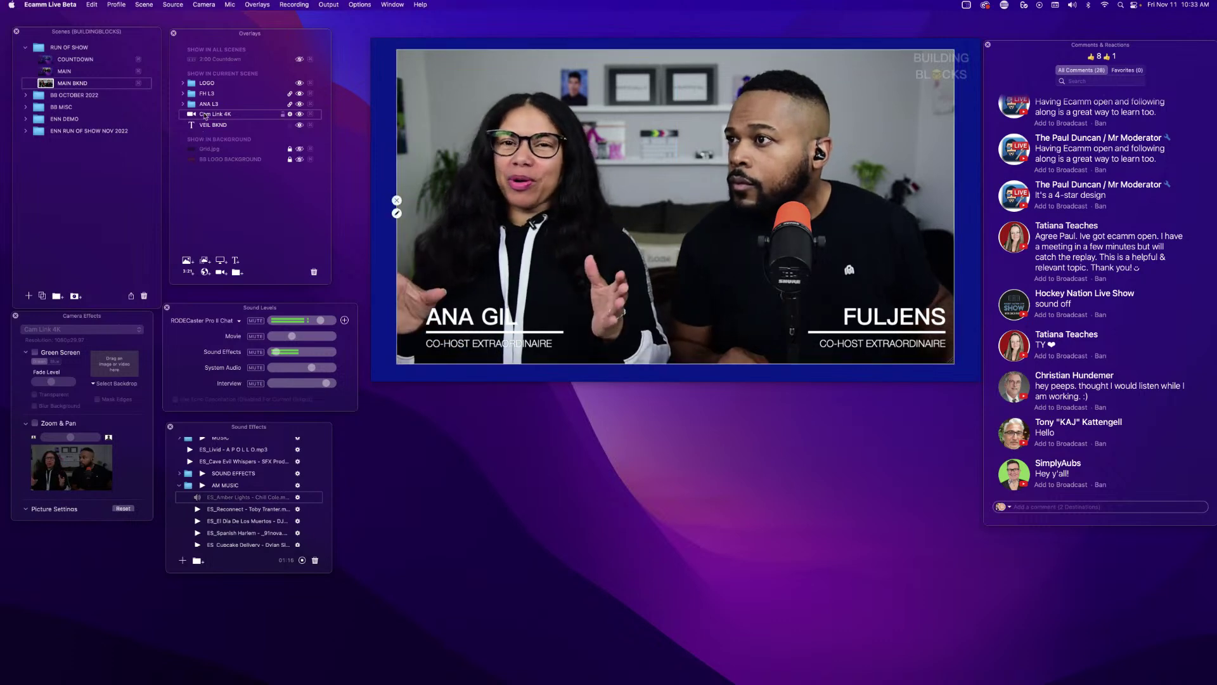
click(182, 104)
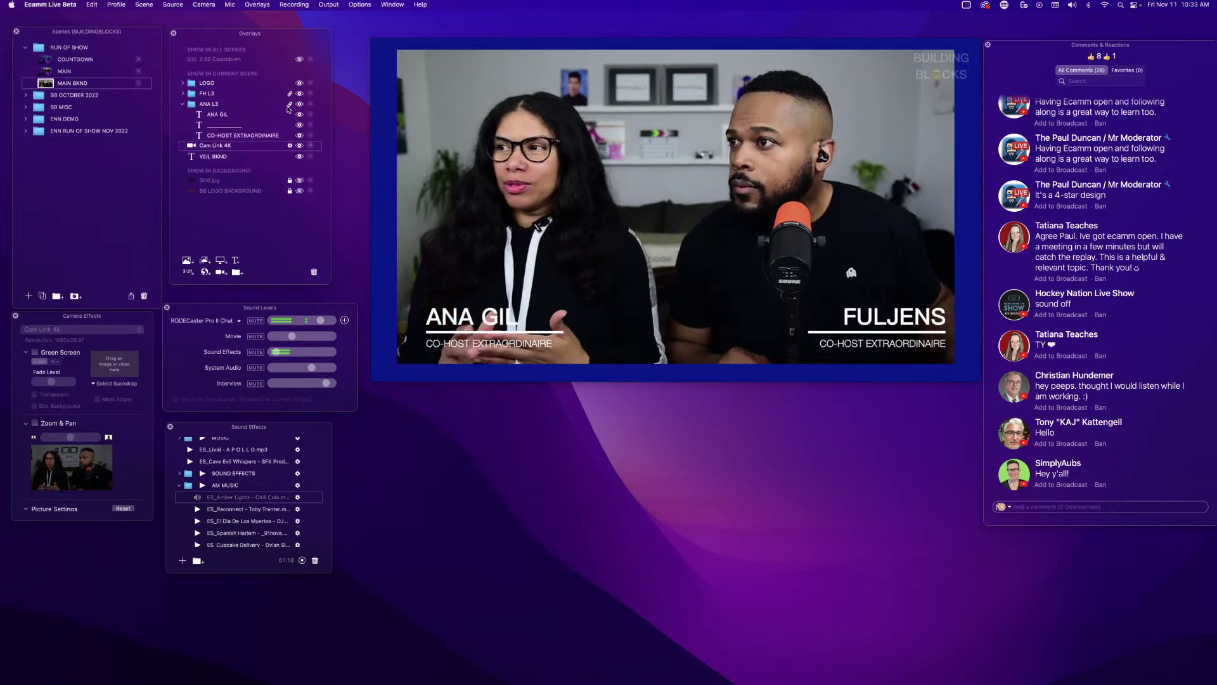
click(478, 319)
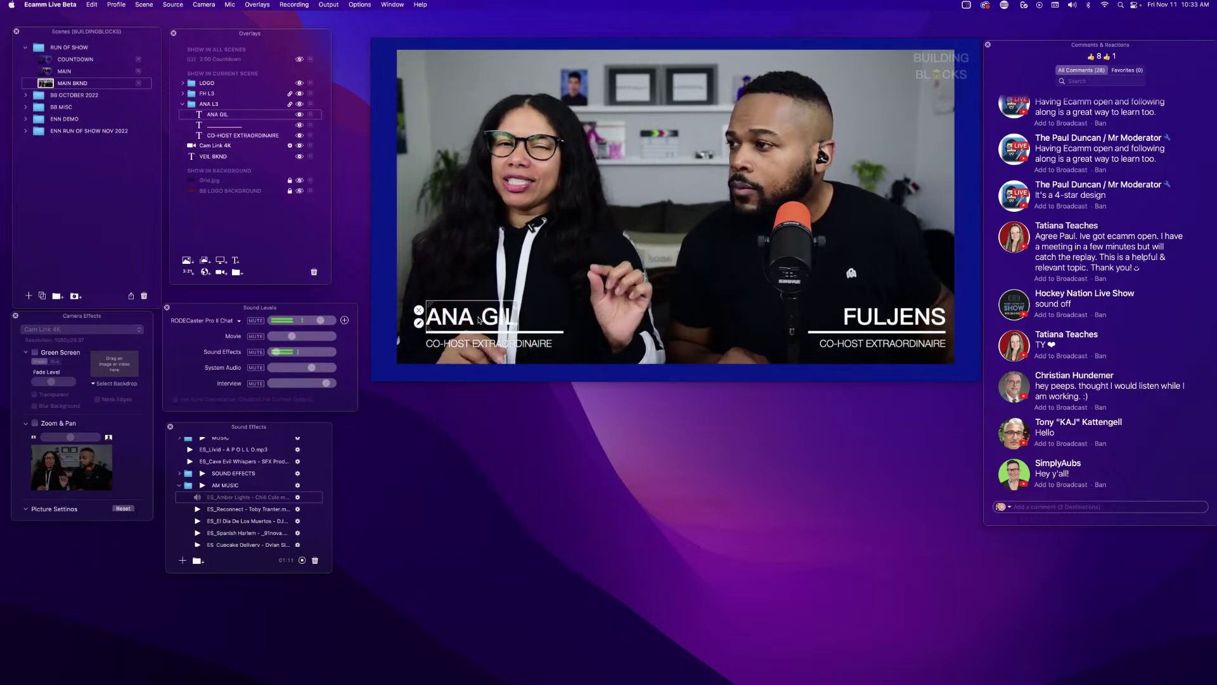
drag(479, 319, 459, 318)
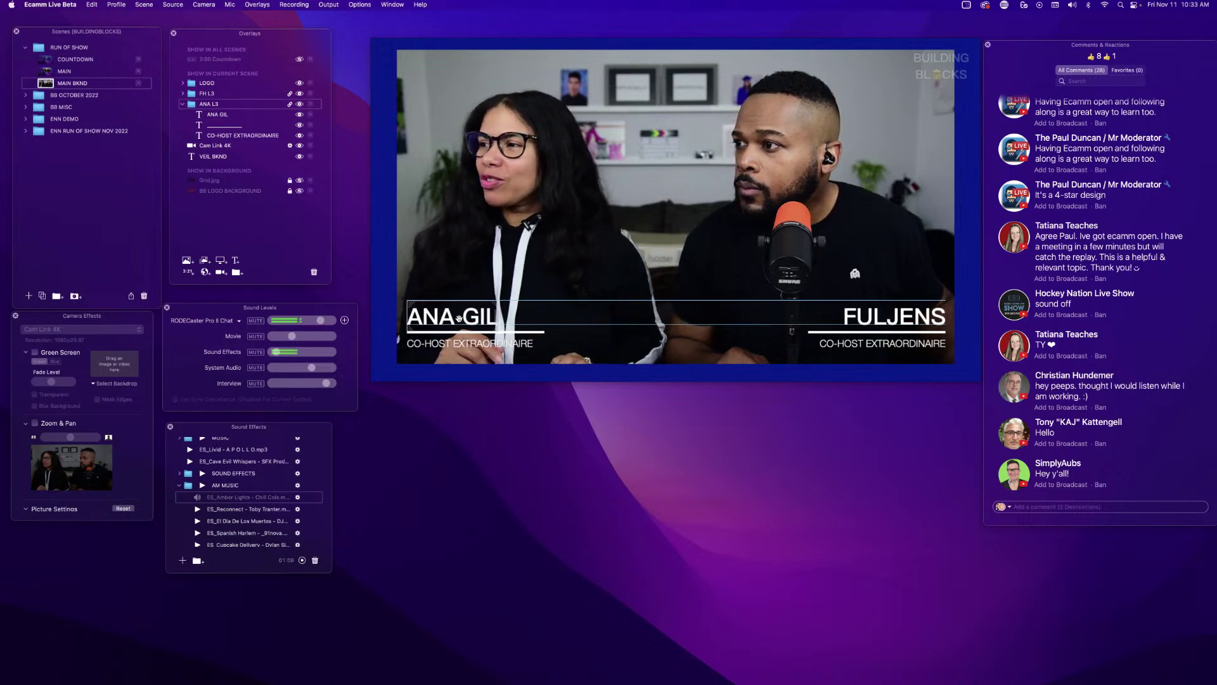
click(456, 343)
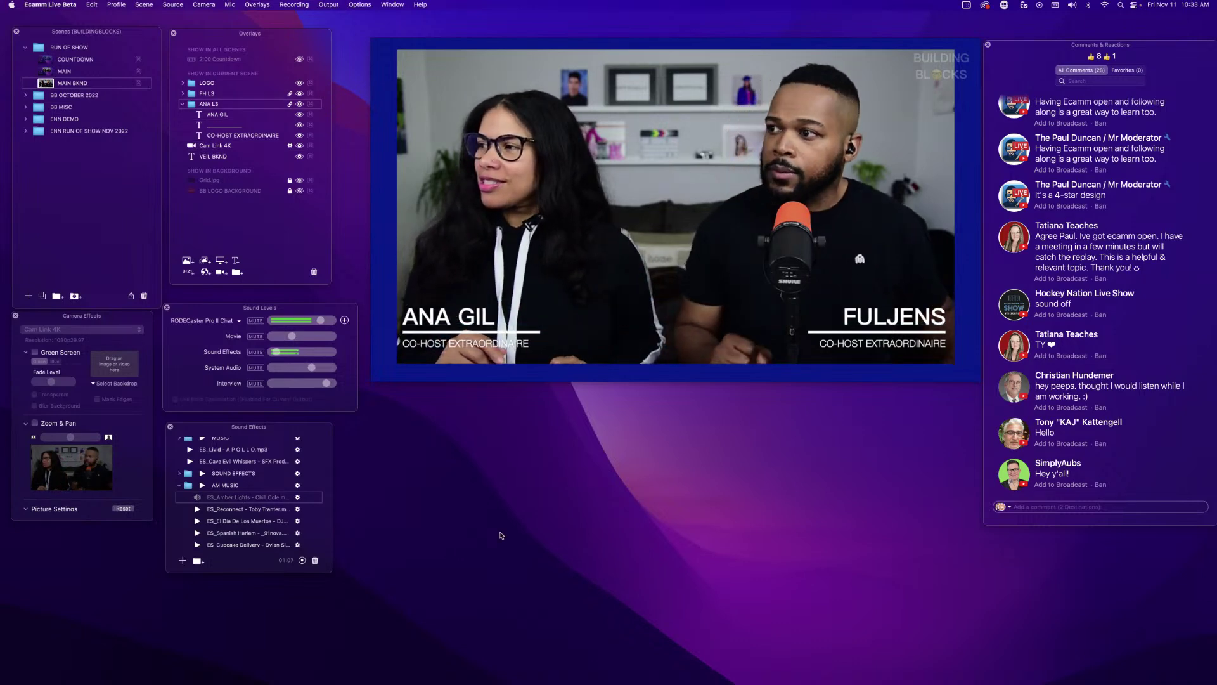
click(472, 344)
drag(472, 309, 476, 310)
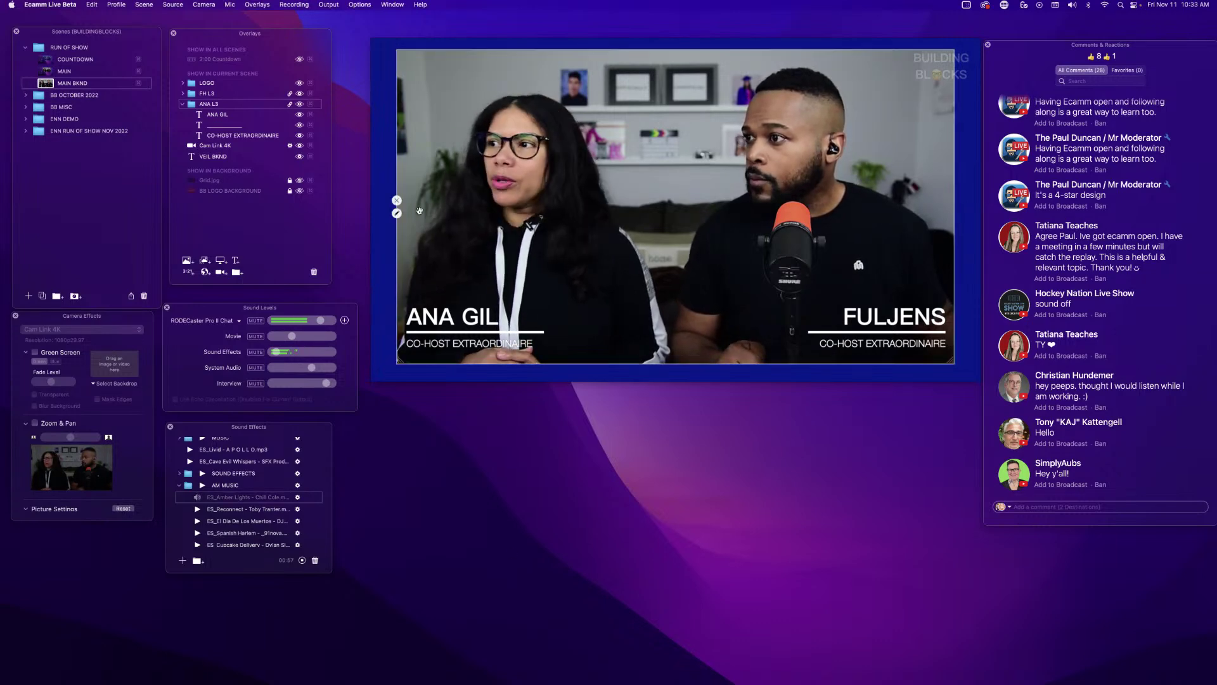
Give the Cam Link 4K camera a thin Snow-white border.
click(397, 213)
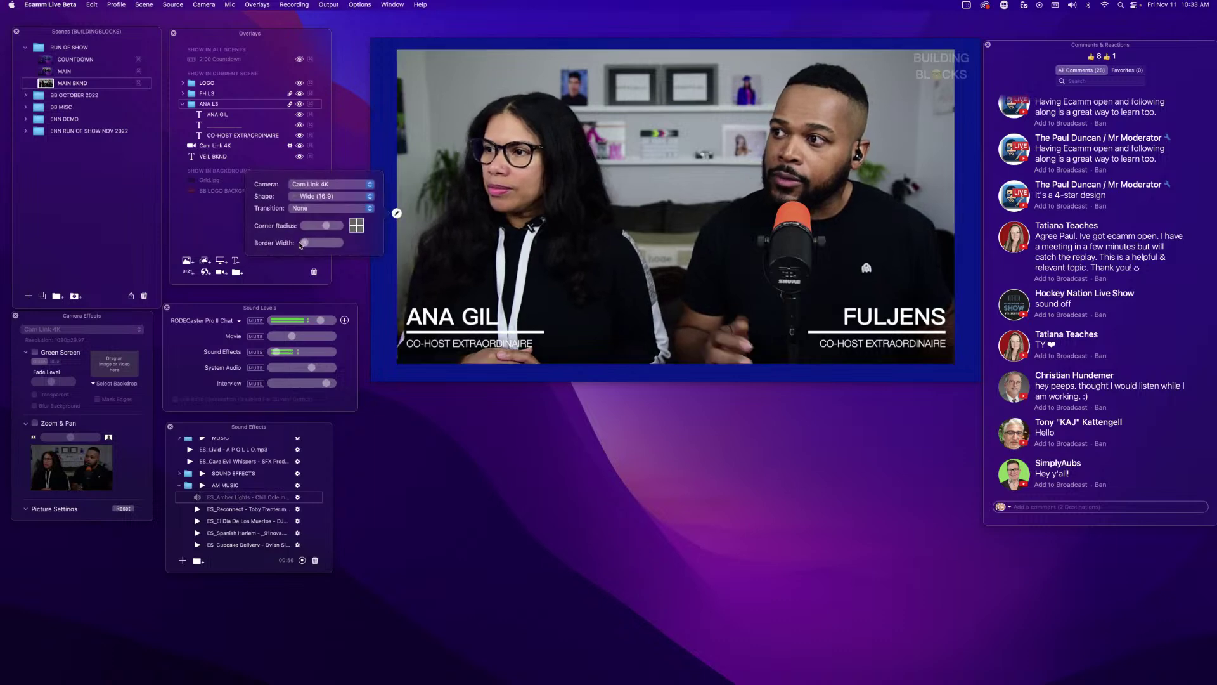
click(304, 244)
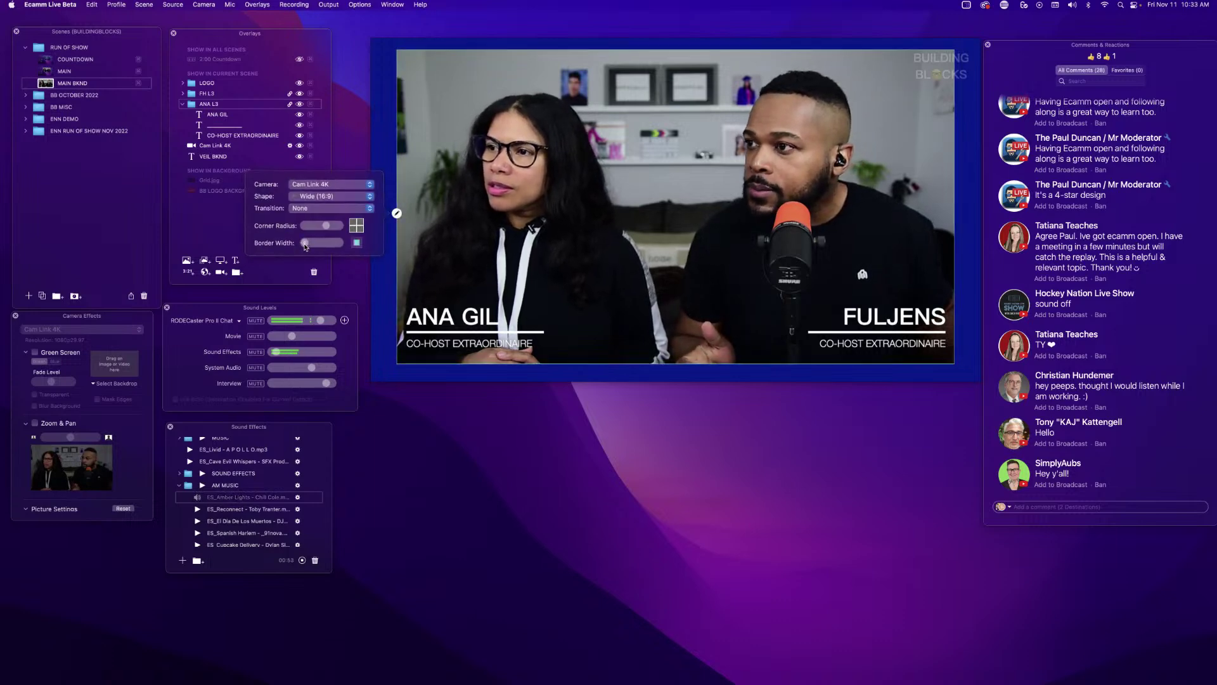
click(356, 243)
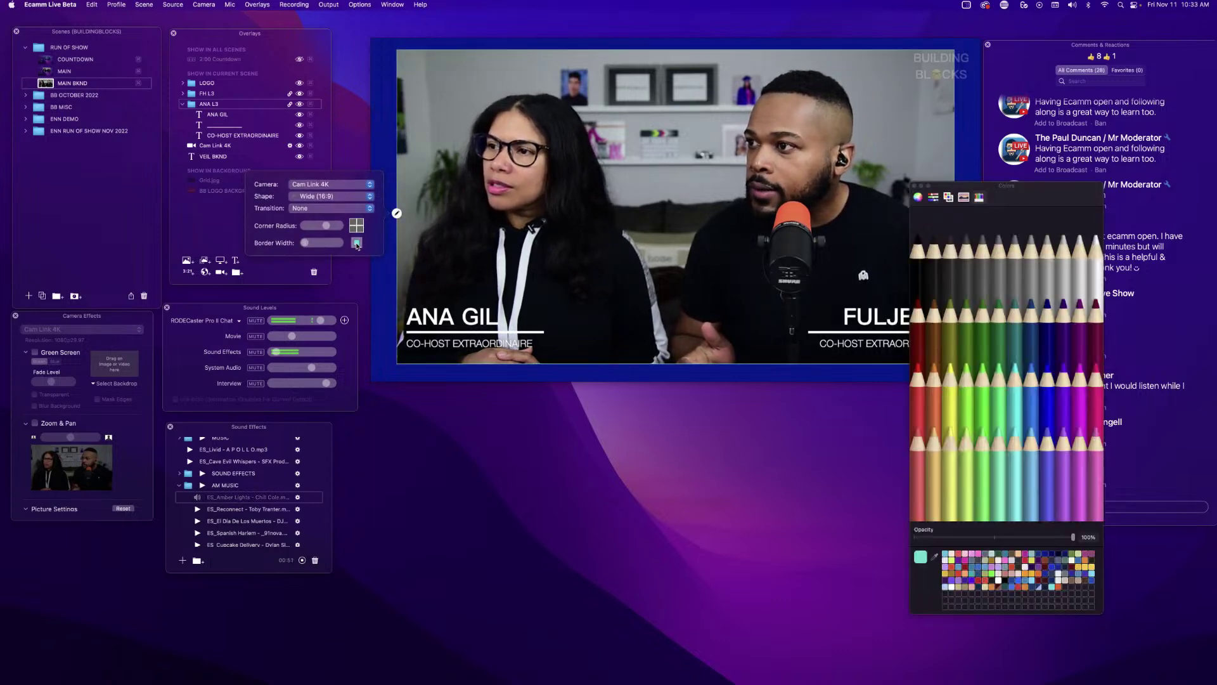
click(1099, 273)
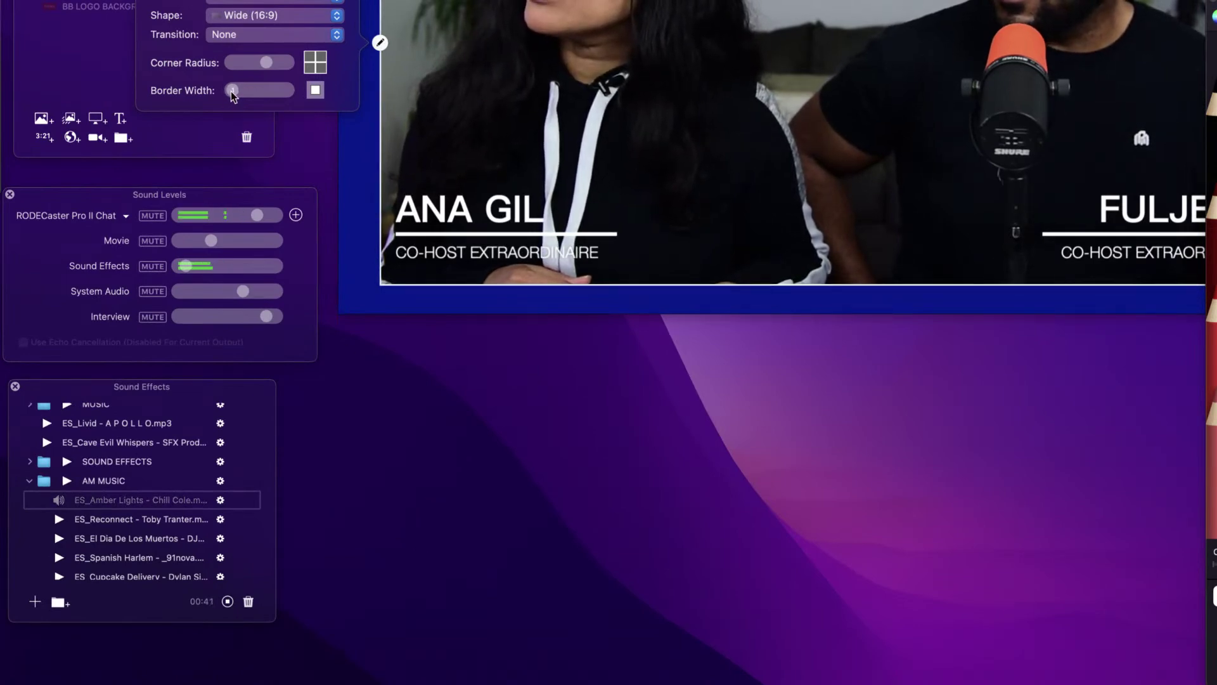
click(316, 90)
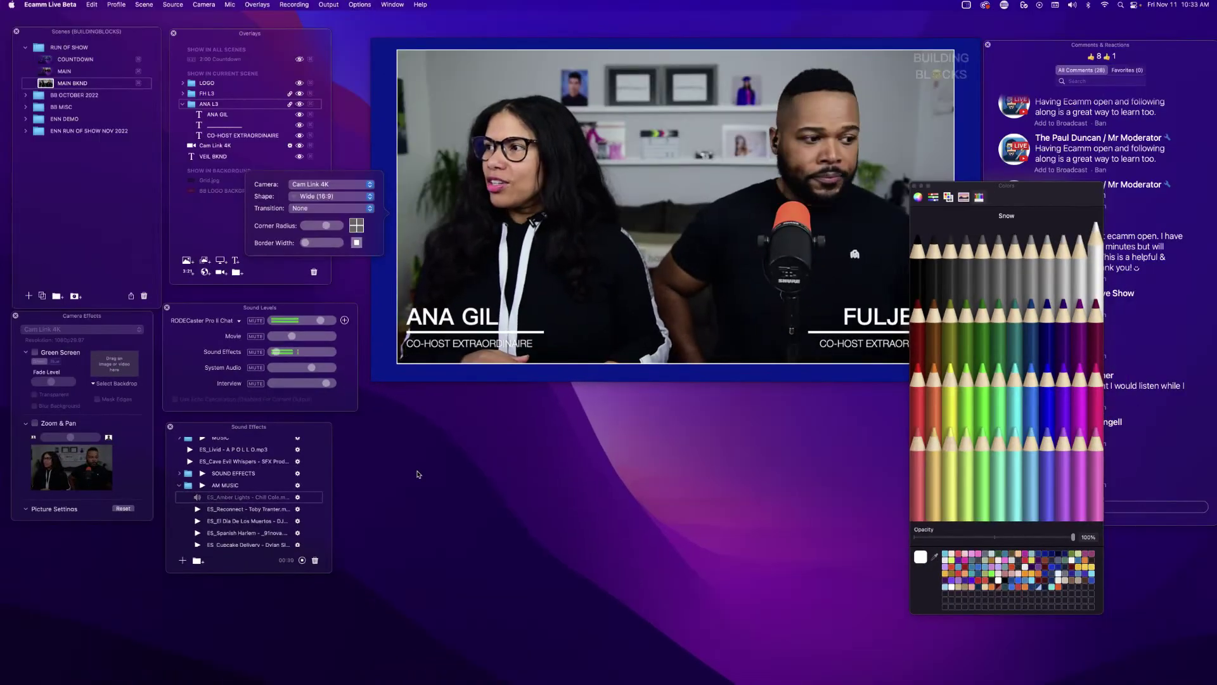
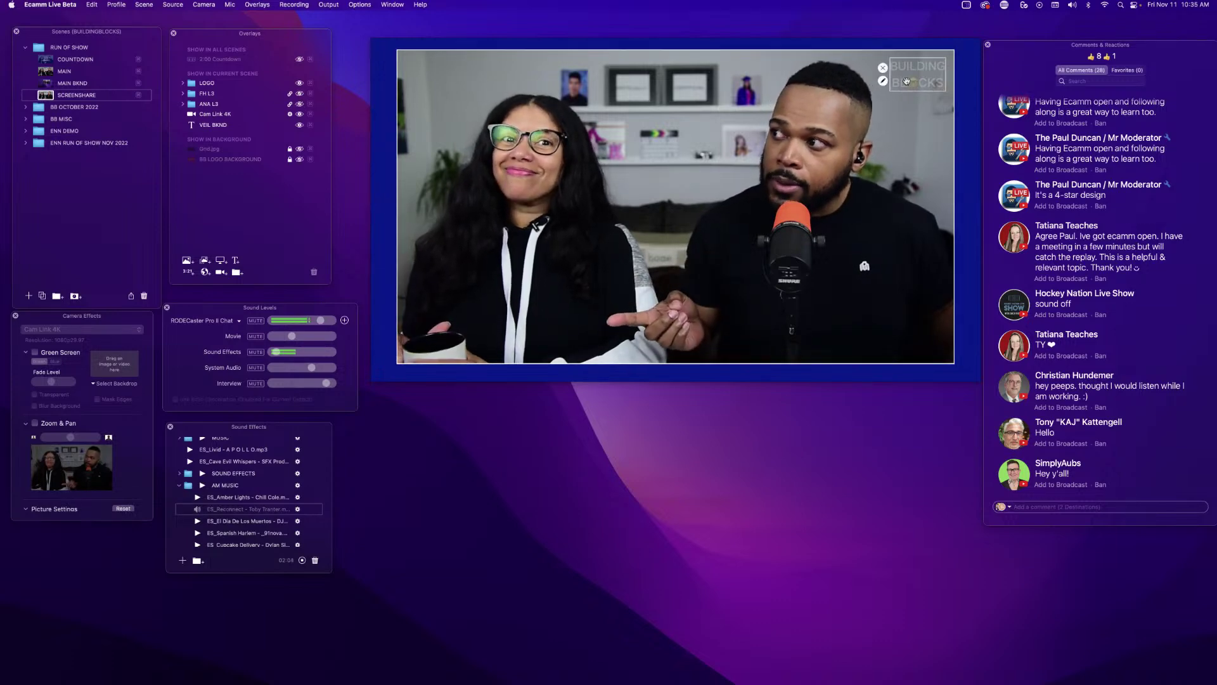
Hide the Cam Link 4K camera overlay so only the blue backdrop and logo show.
mouse_move(906, 80)
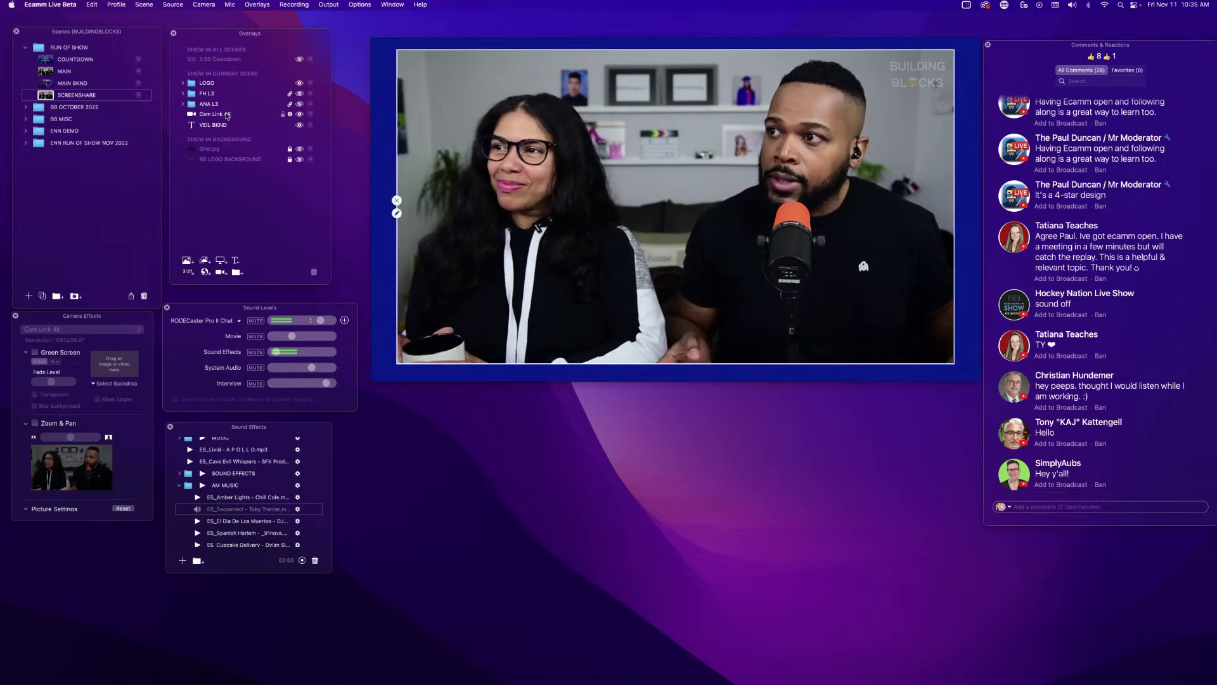
click(300, 114)
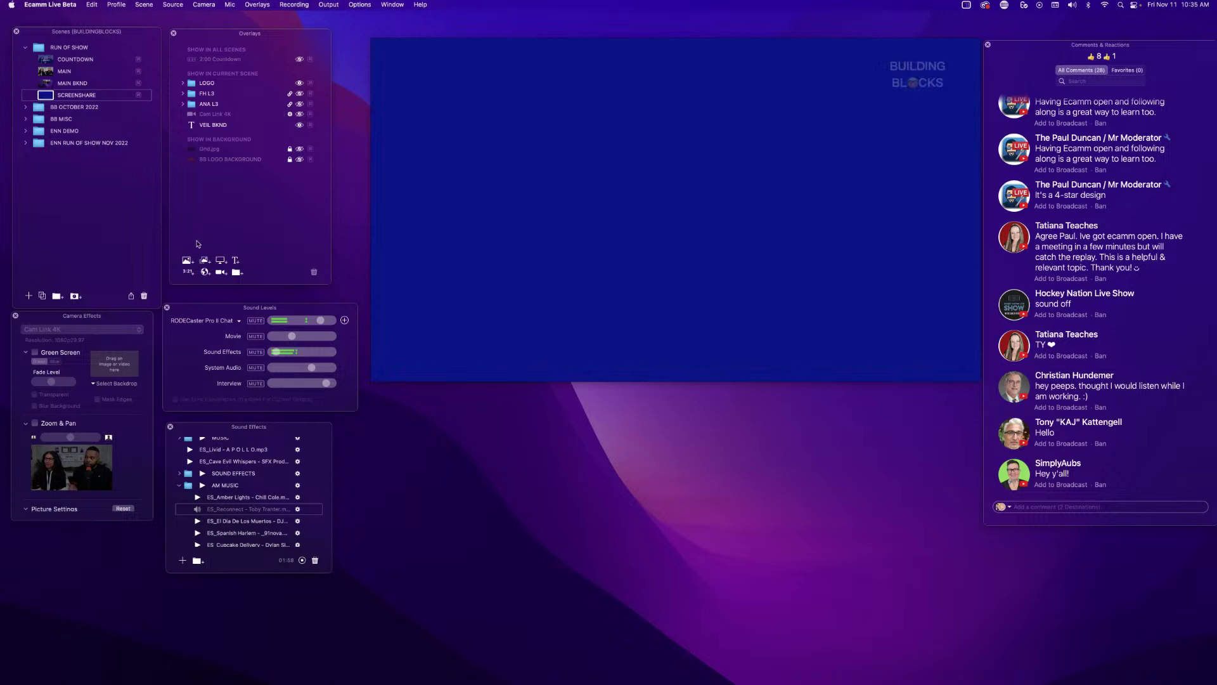
Add a desktop Screen Share, enlarge and centre it, and layer it beneath the BUILDING BLOCKS logo.
click(220, 260)
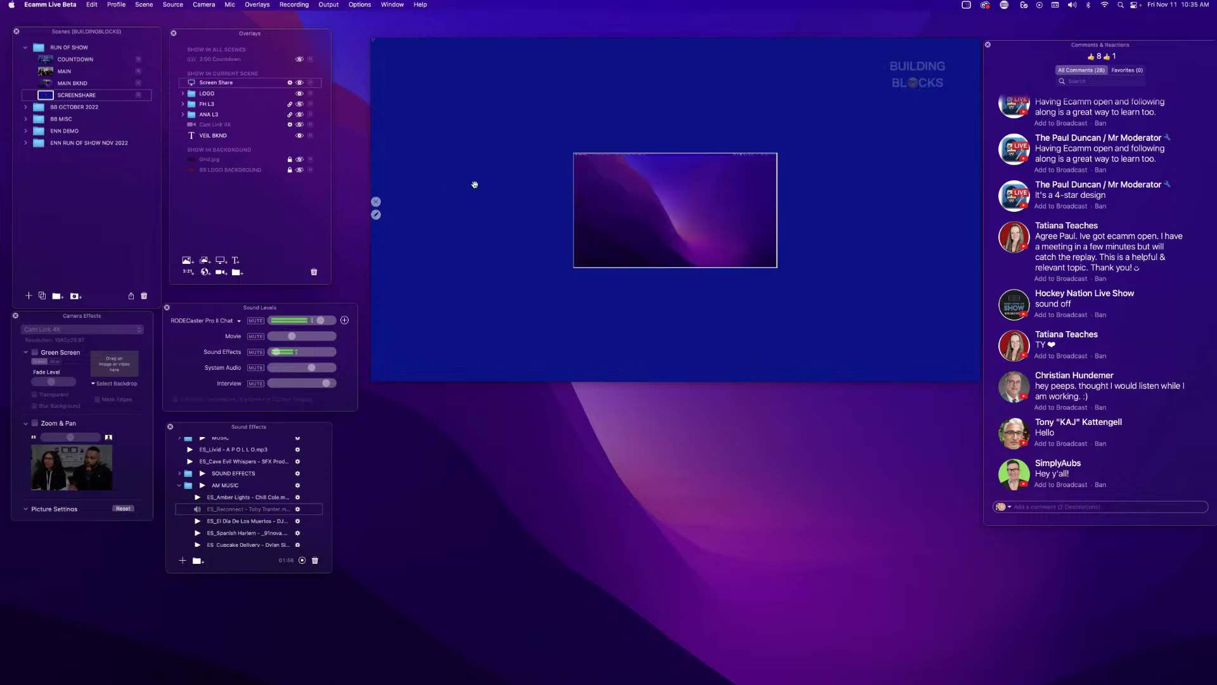
scroll(636, 215, up, 10)
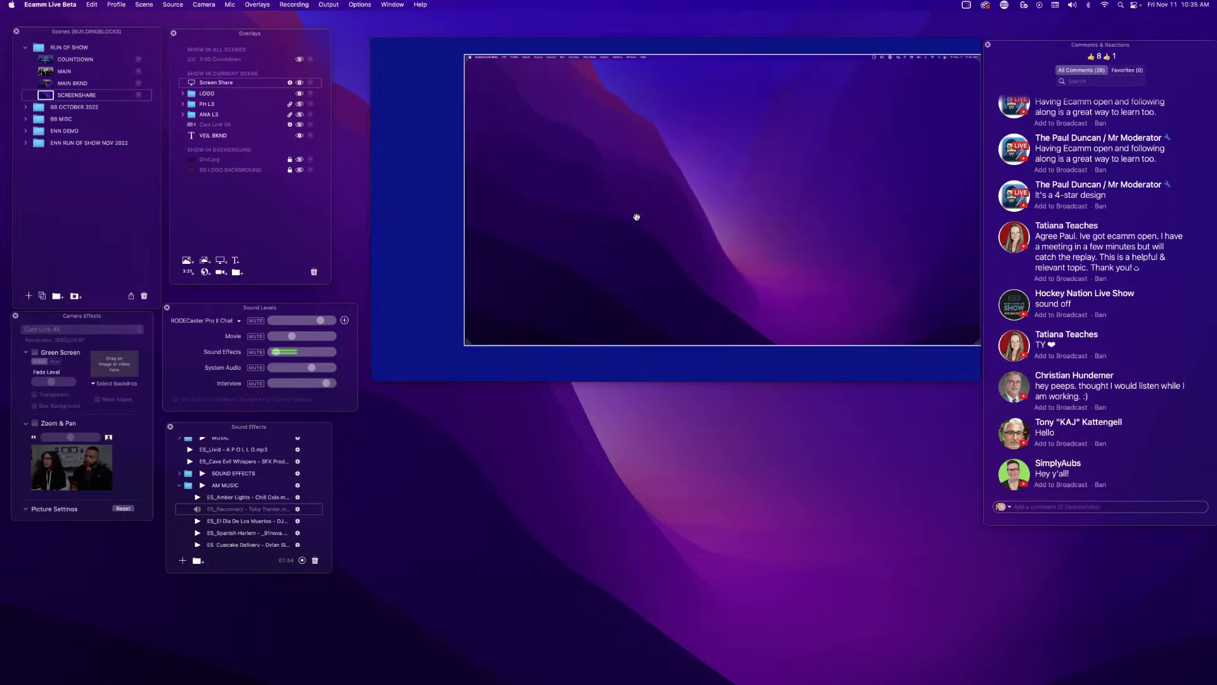
scroll(636, 217, up, 4)
scroll(602, 217, up, 3)
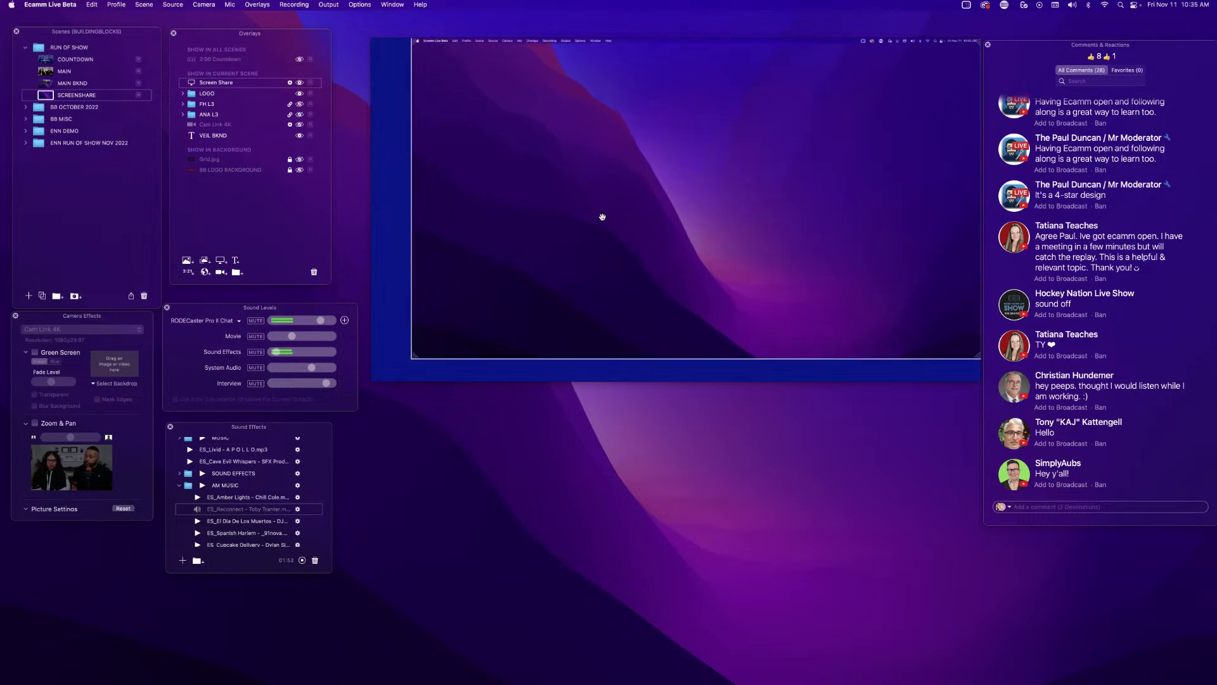
drag(603, 217, 584, 229)
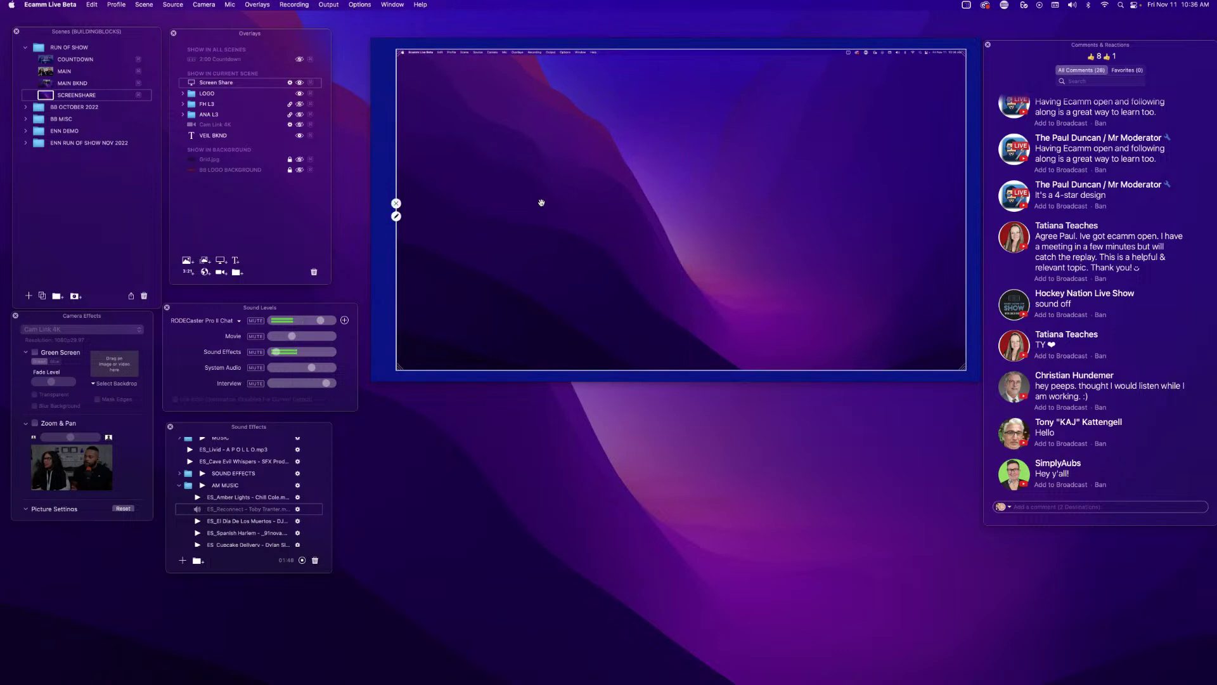
drag(211, 83, 211, 132)
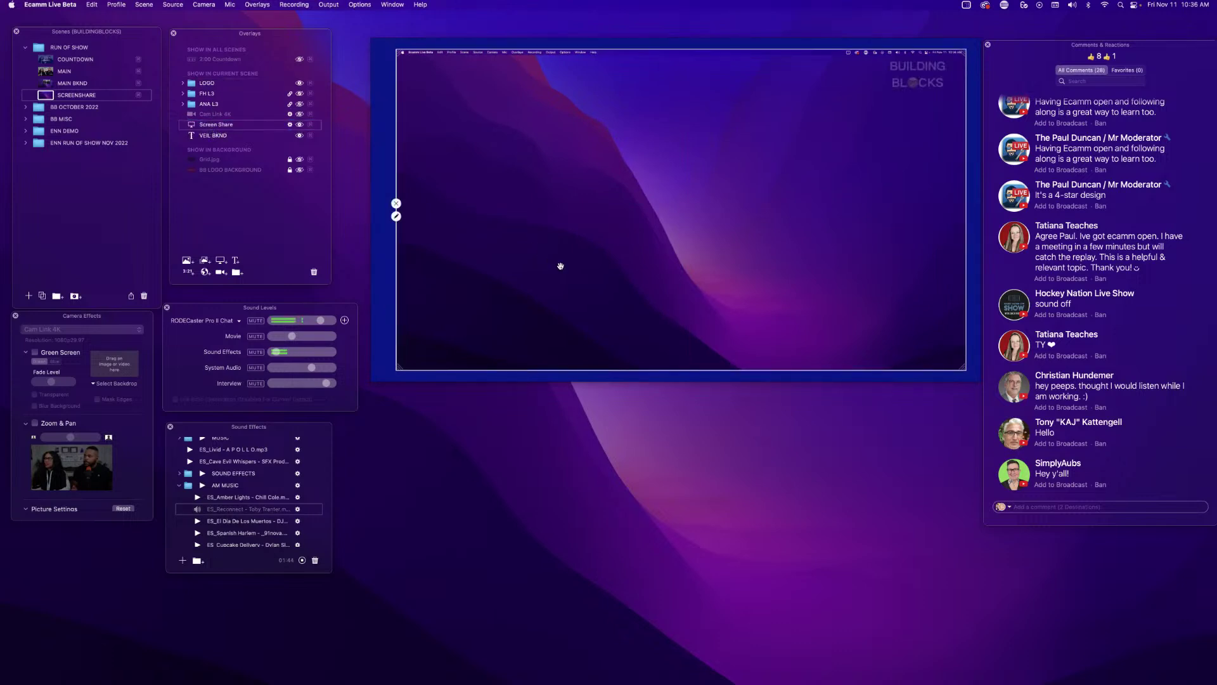
drag(560, 269, 554, 266)
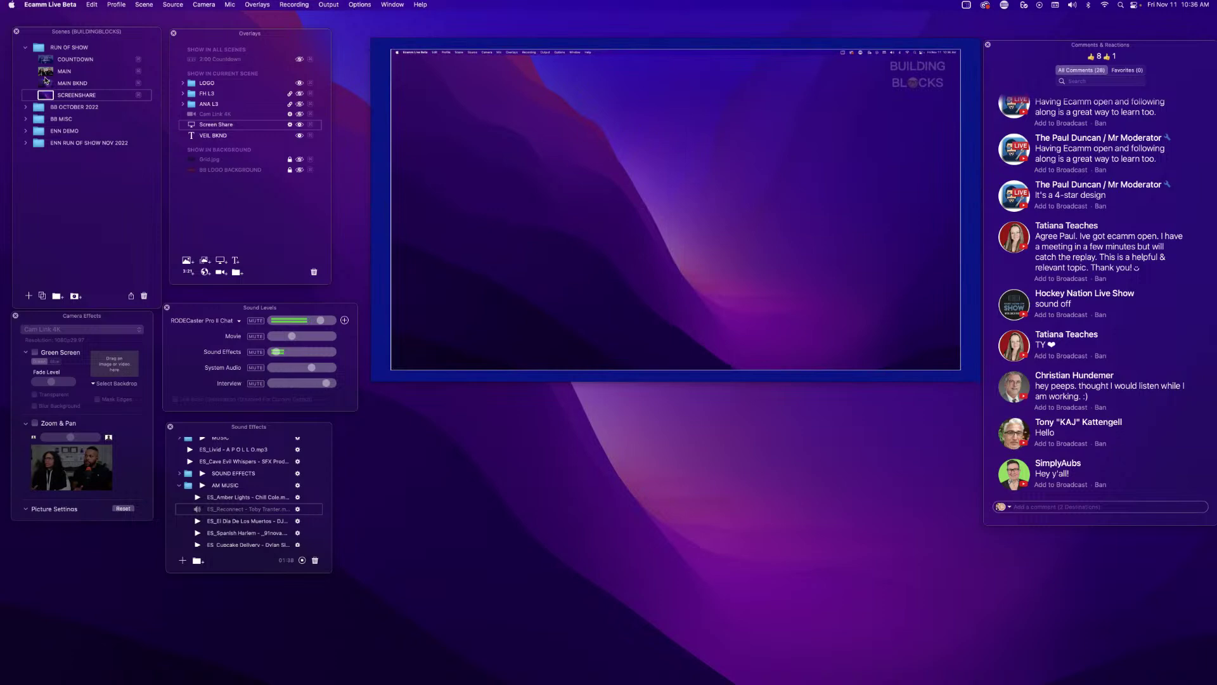
click(44, 59)
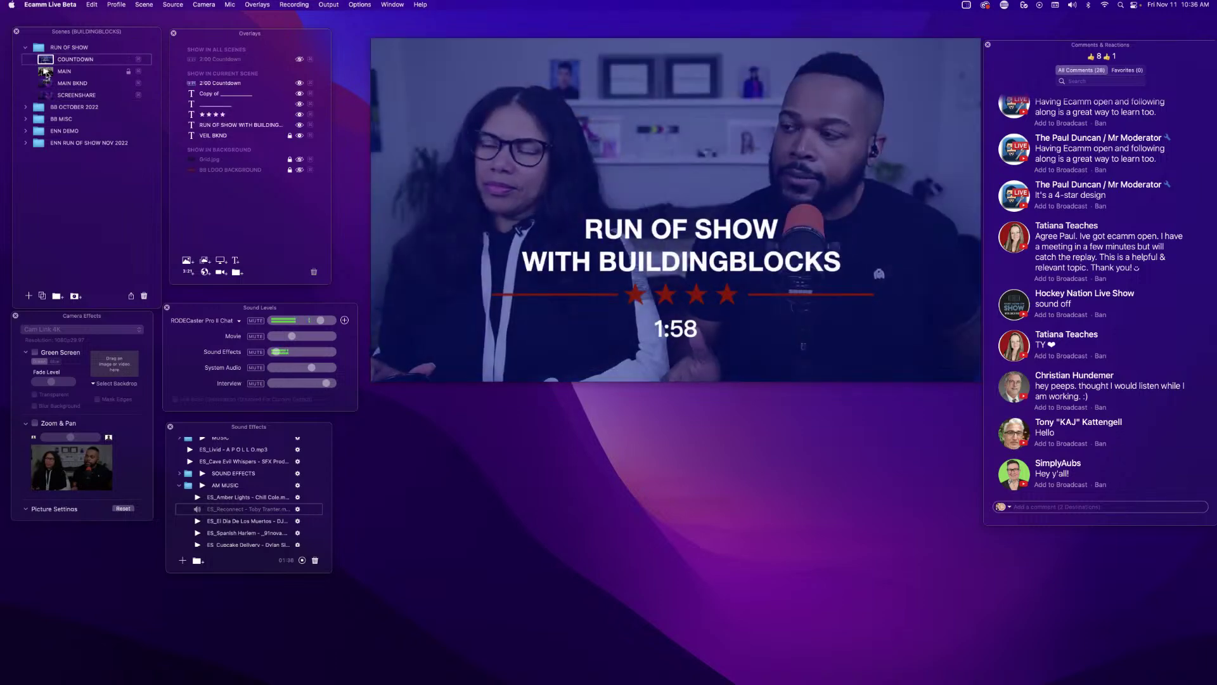
click(45, 71)
click(46, 83)
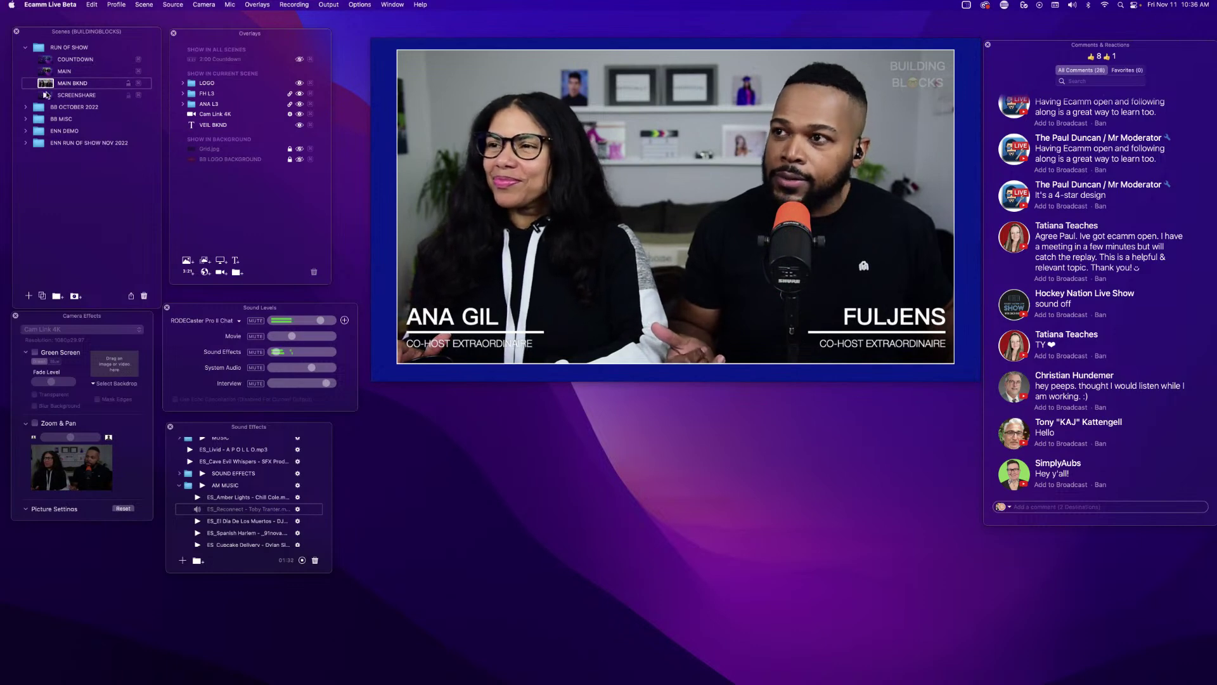
click(47, 95)
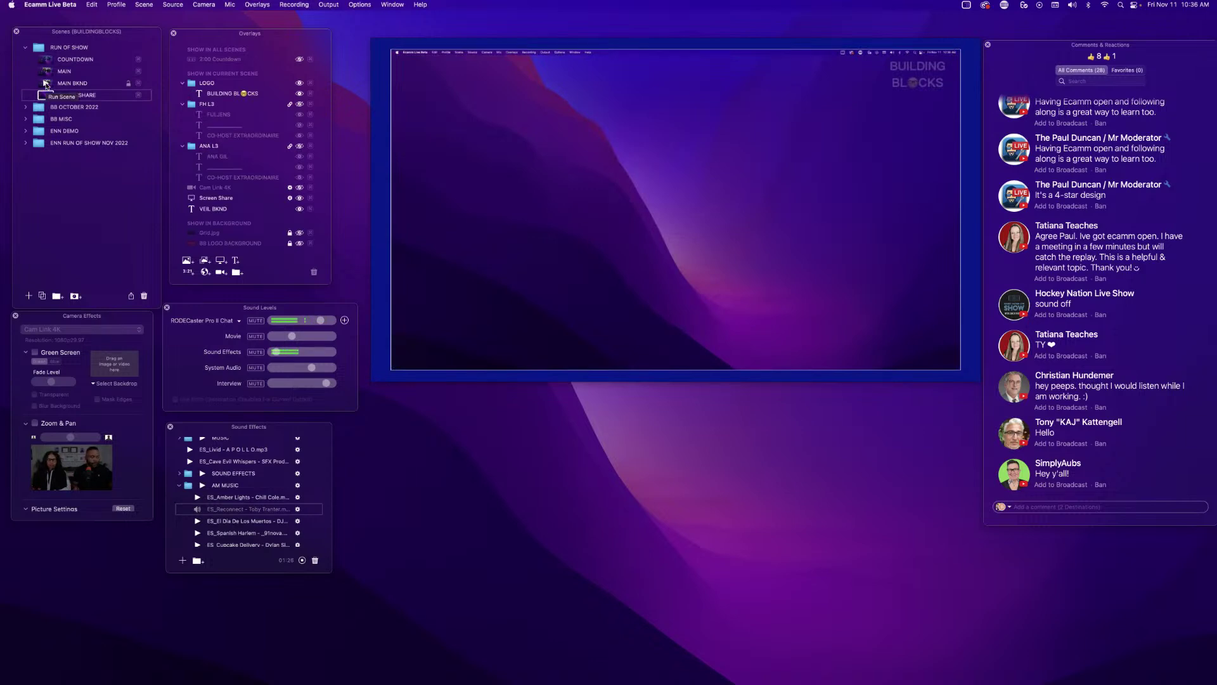
click(46, 84)
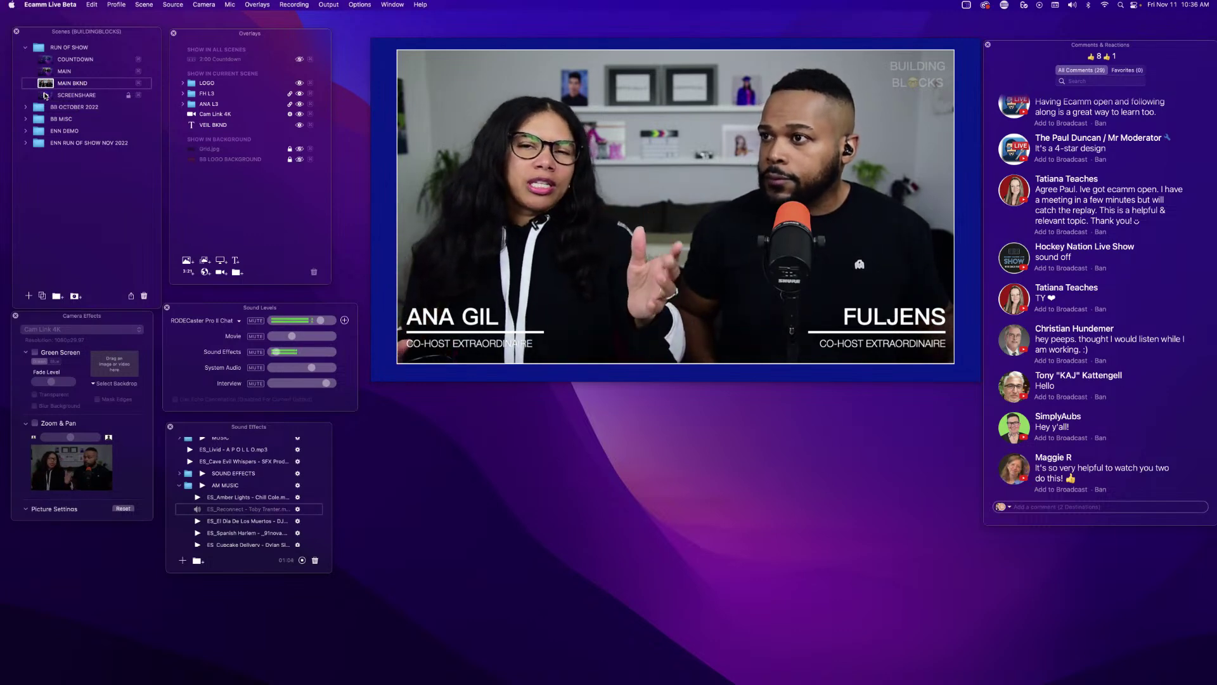
click(46, 96)
mouse_move(394, 218)
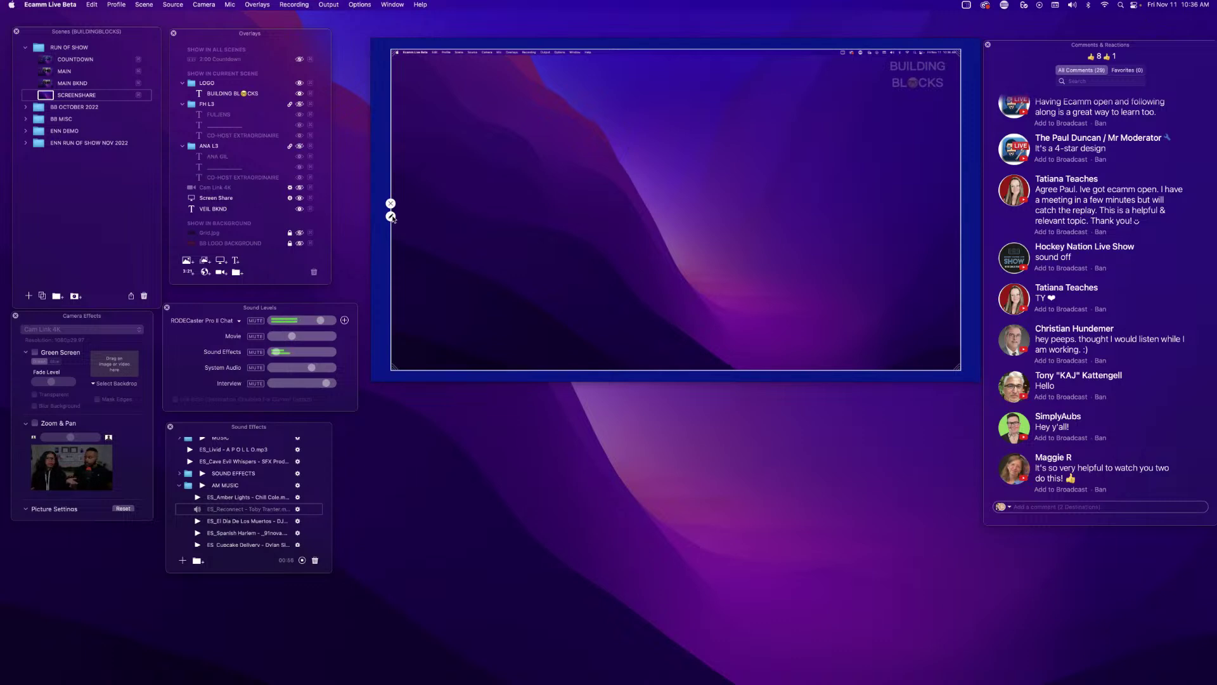
Switch the screen share source to the Secondary Display showing the YouTube window.
click(391, 217)
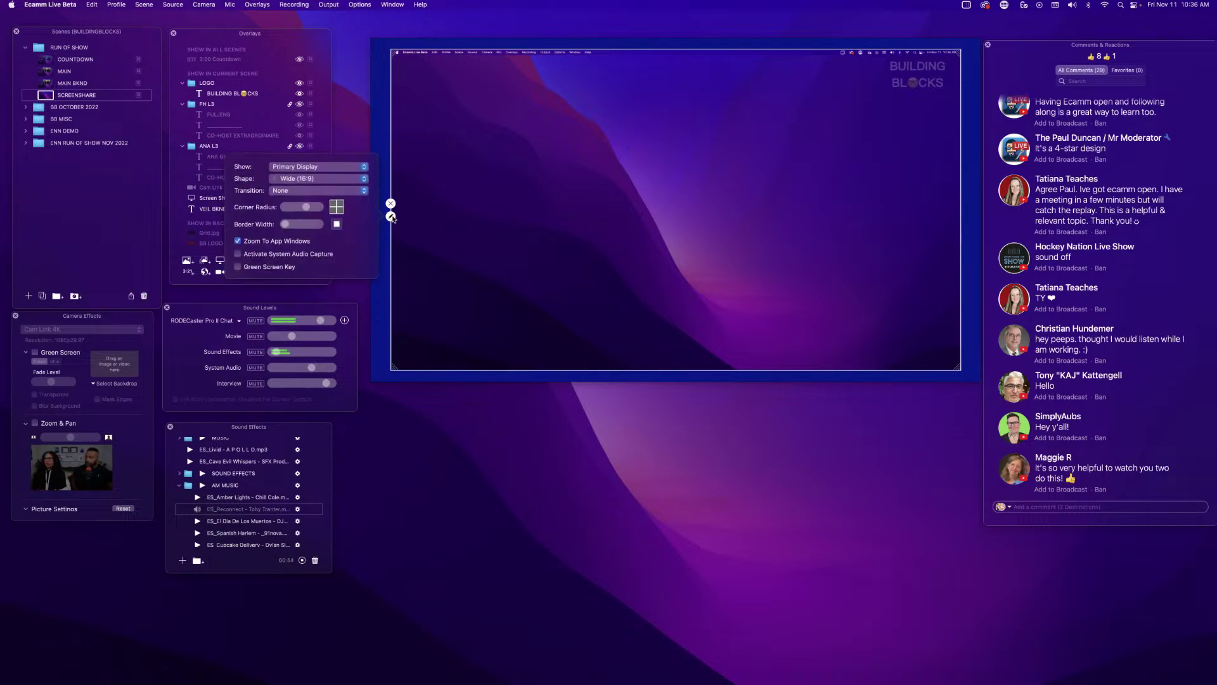
click(324, 169)
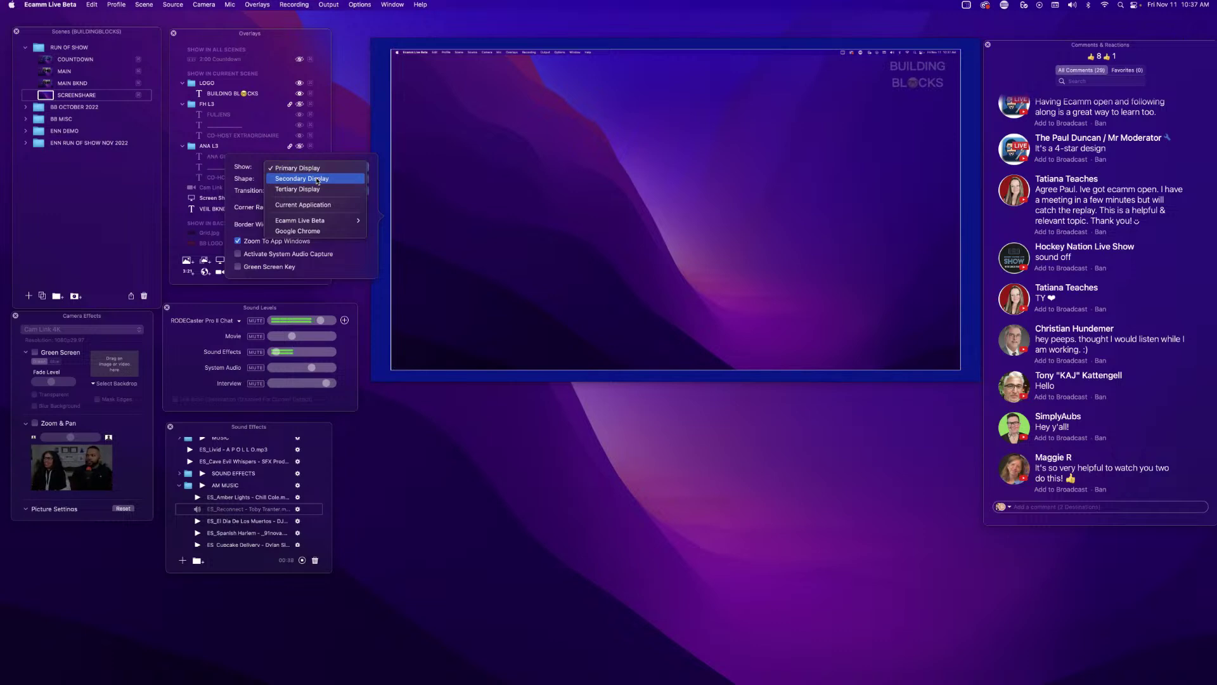
click(317, 180)
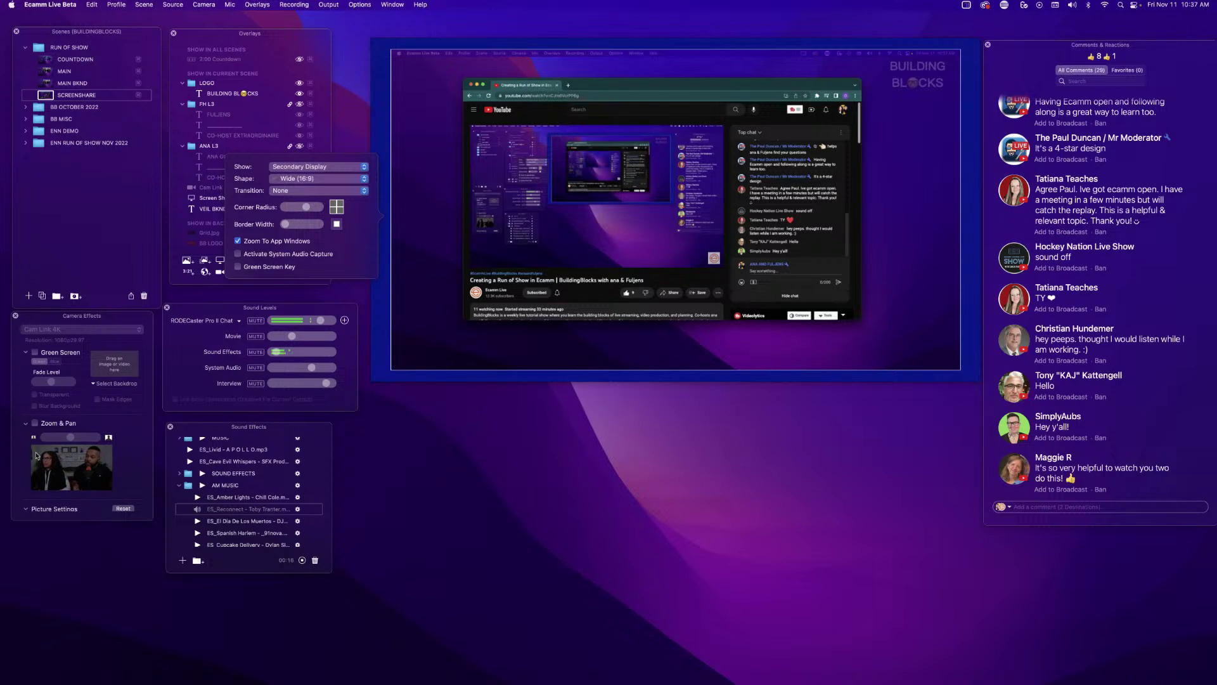
mouse_move(421, 280)
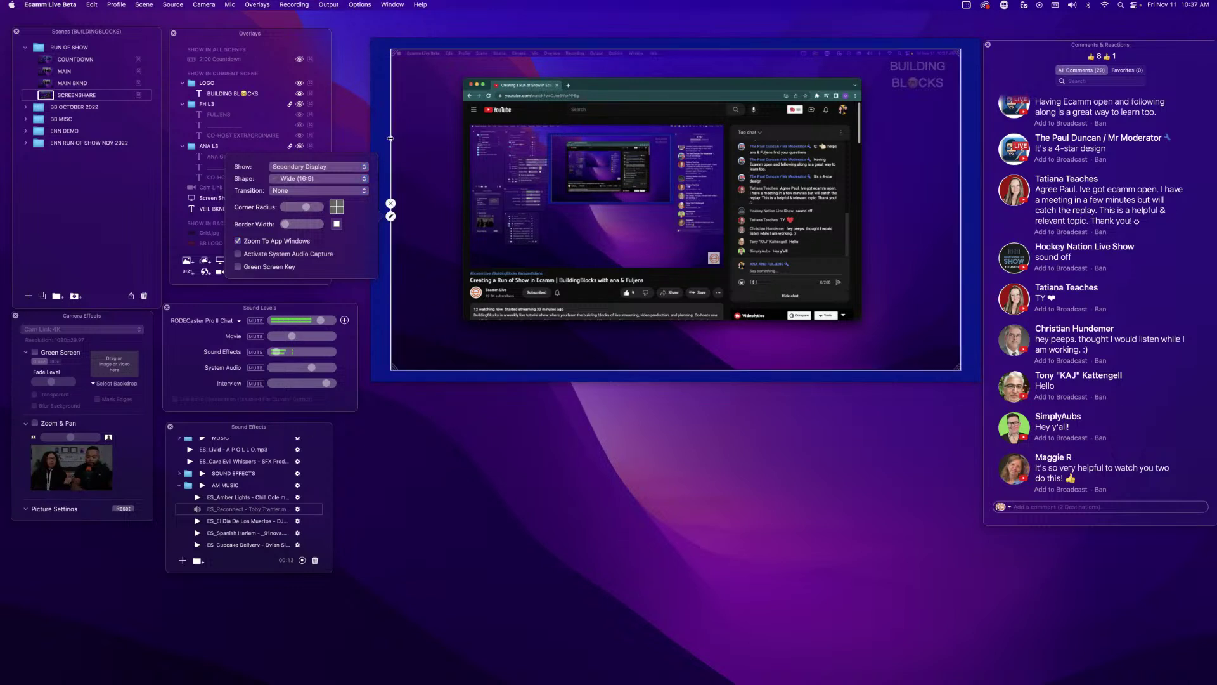
click(725, 85)
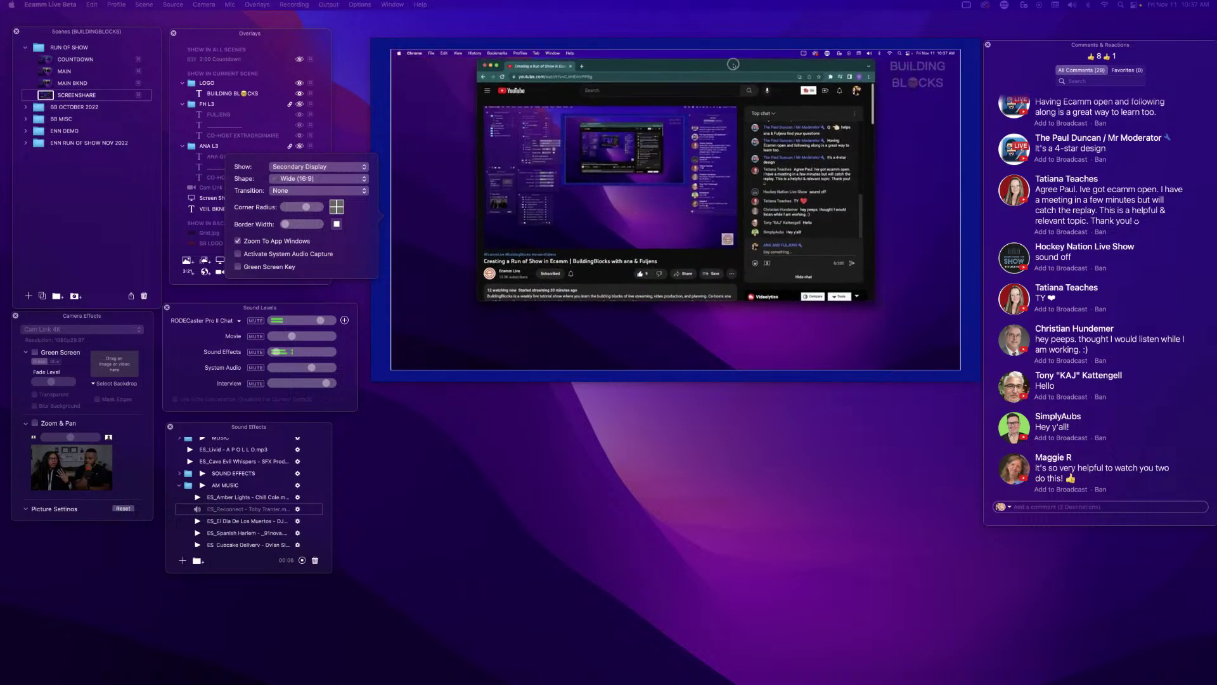
drag(733, 64, 658, 70)
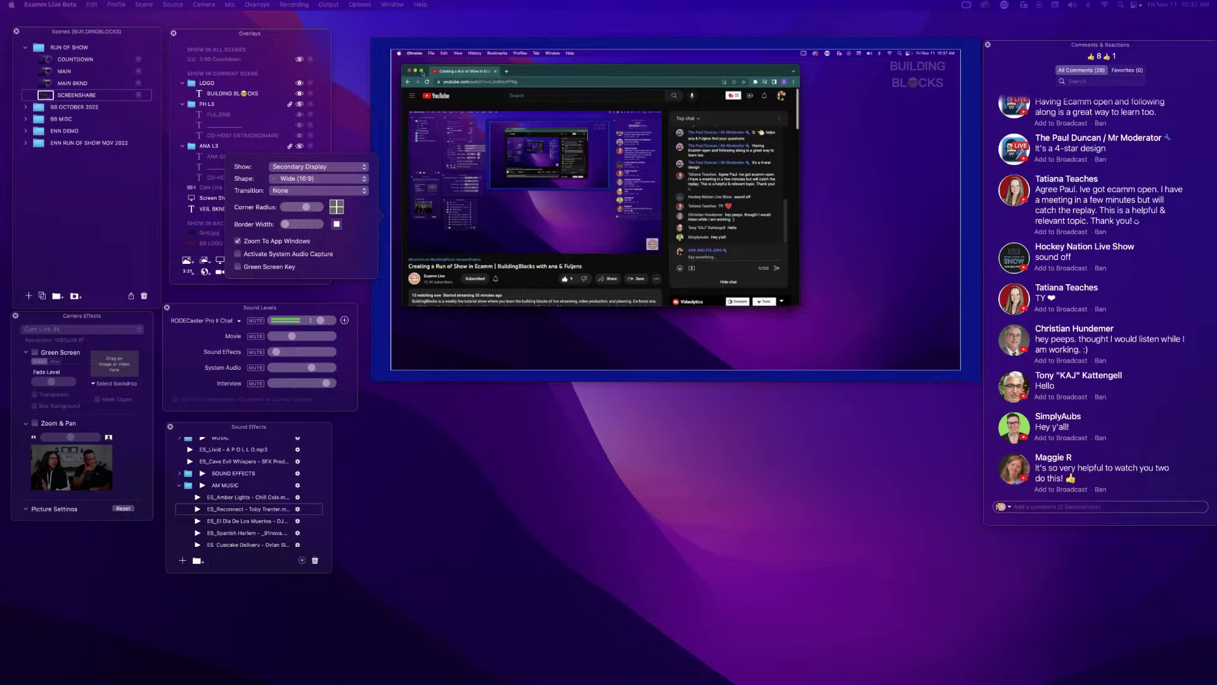
click(422, 71)
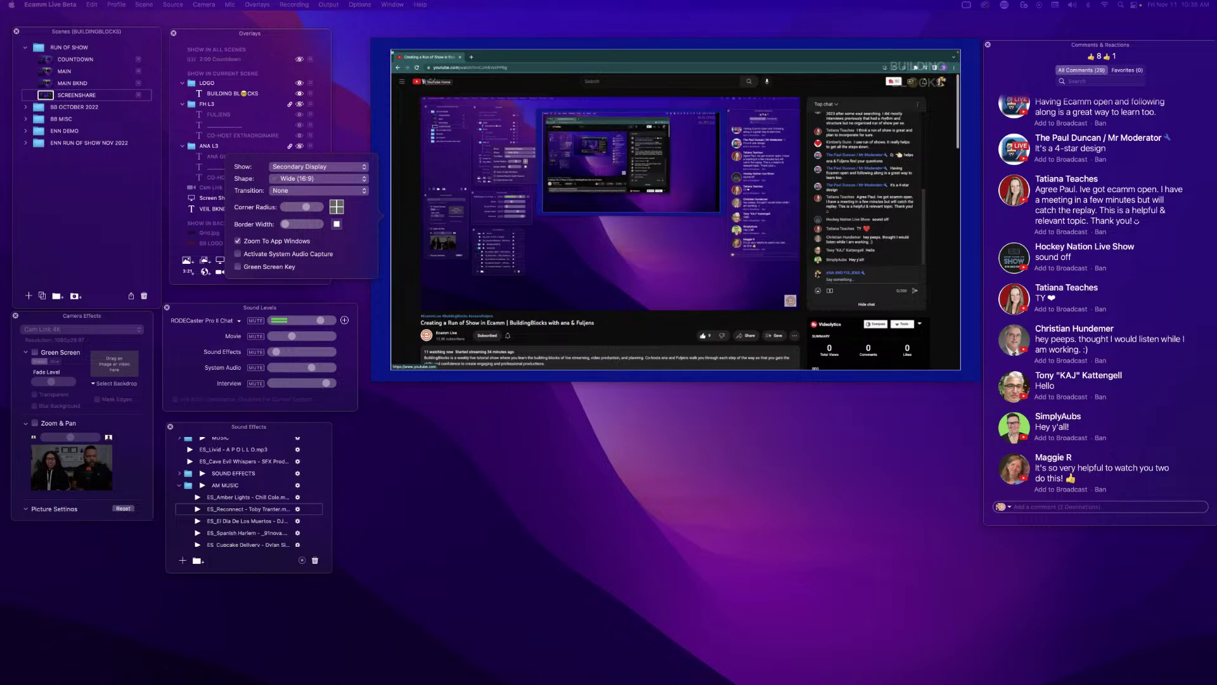
mouse_move(409, 62)
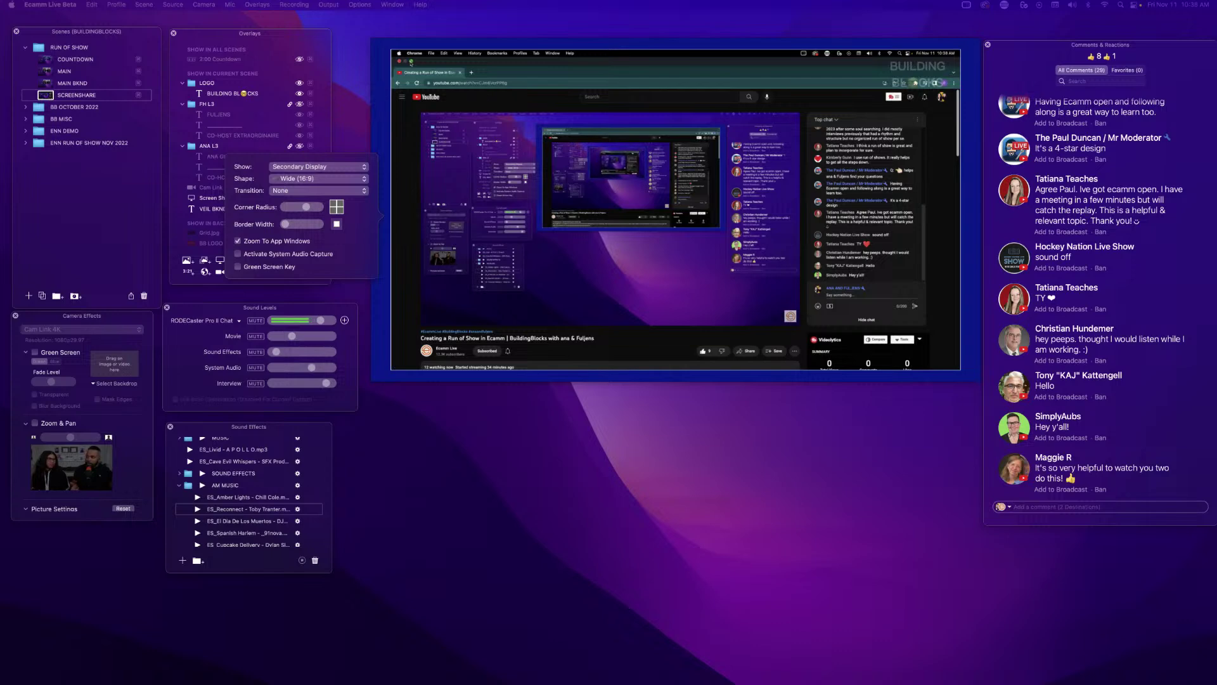
click(411, 63)
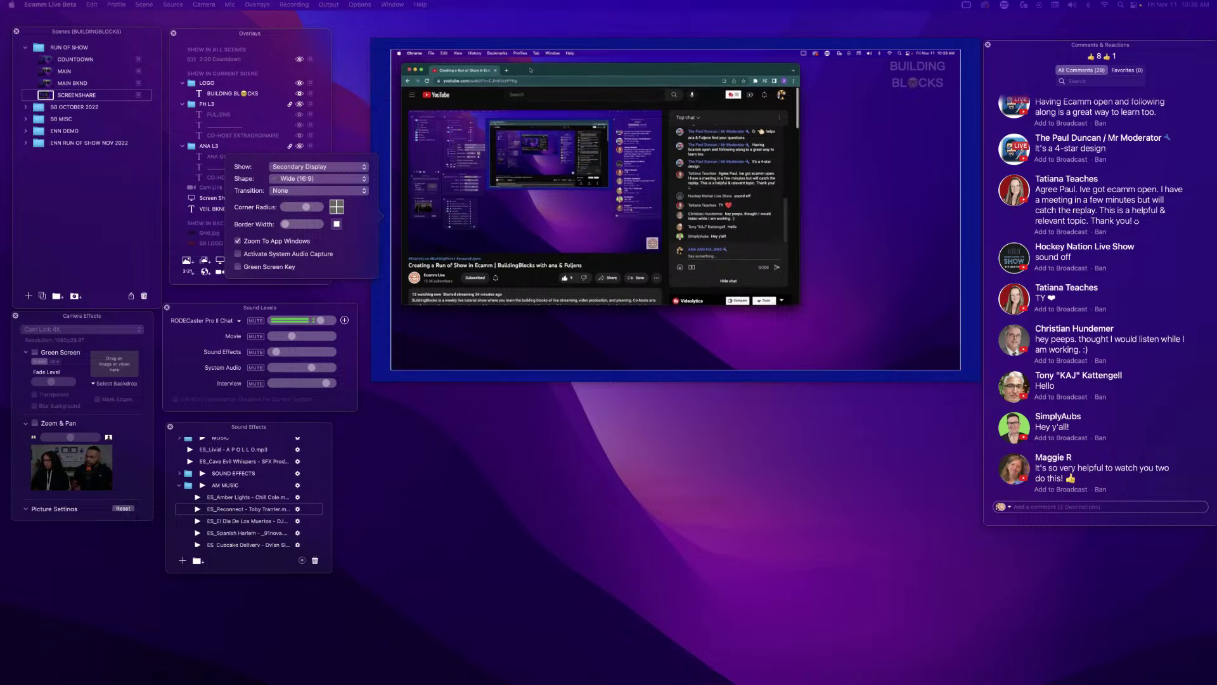
drag(530, 68, 544, 76)
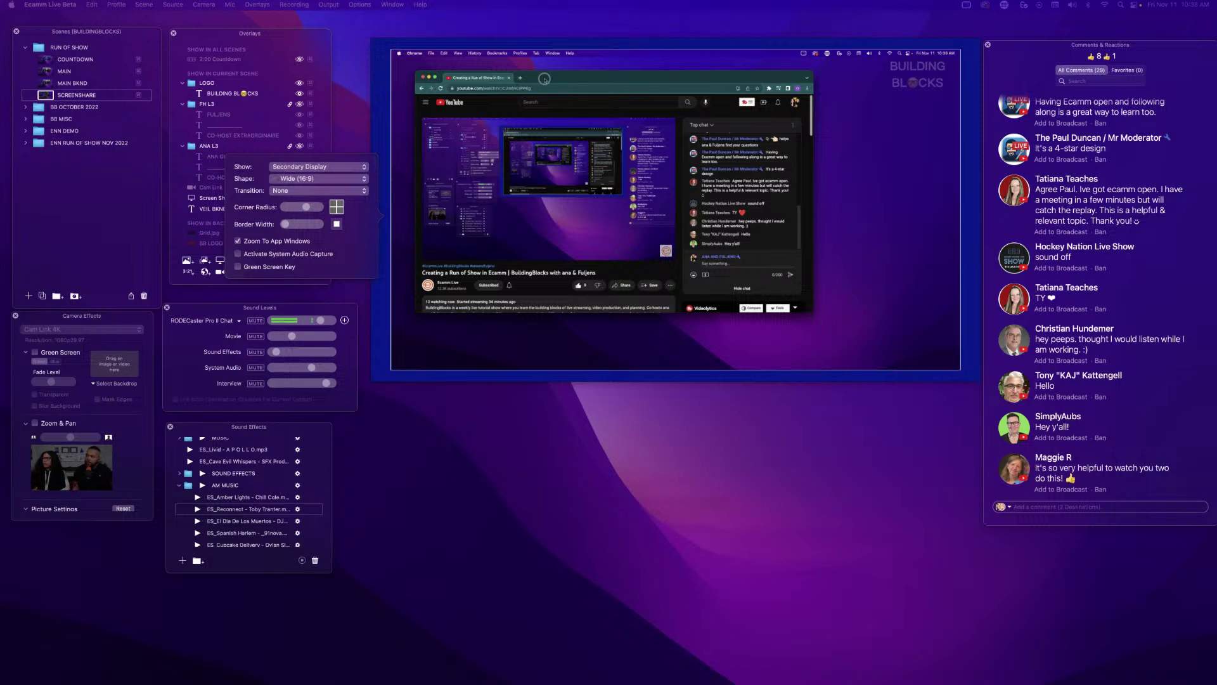
drag(544, 79, 591, 90)
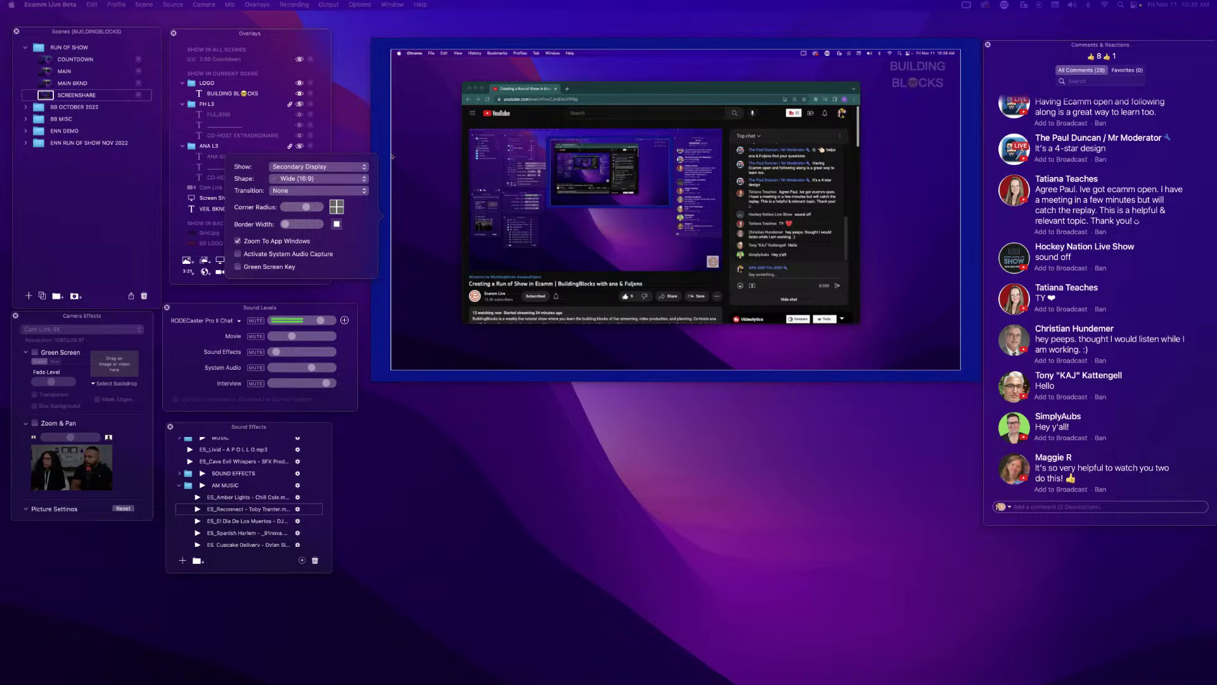
Crop the YouTube screen share's left, right and bottom edges and the browser tab bar.
click(417, 121)
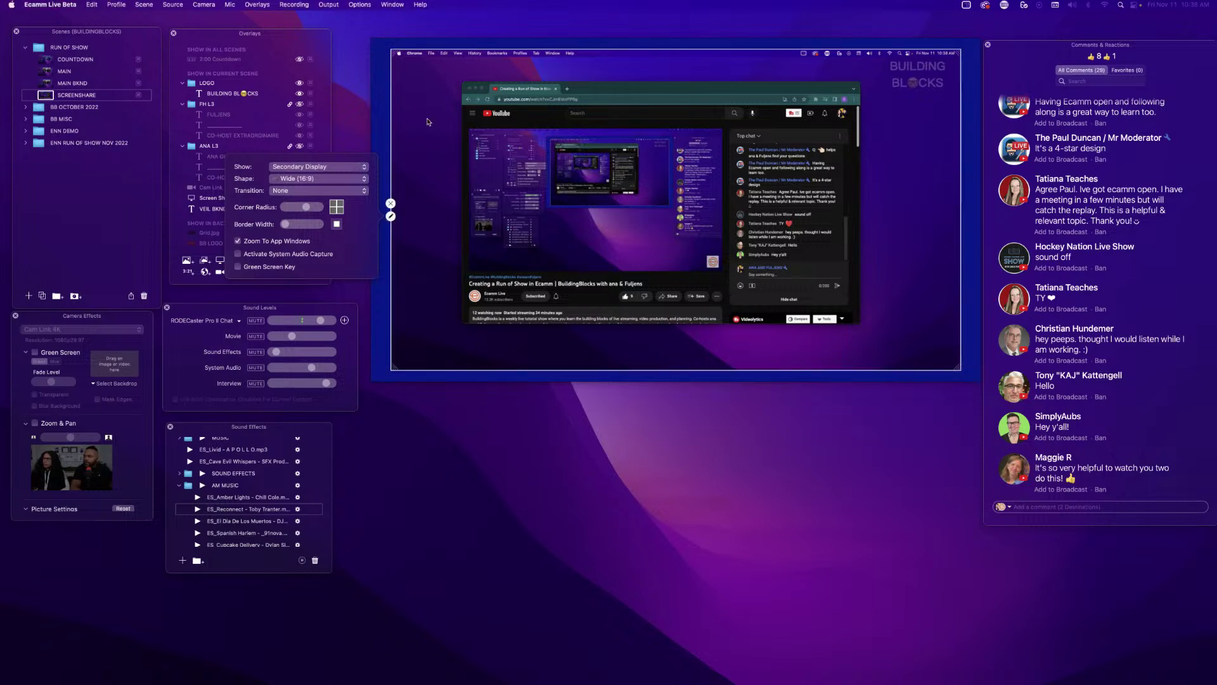
click(391, 118)
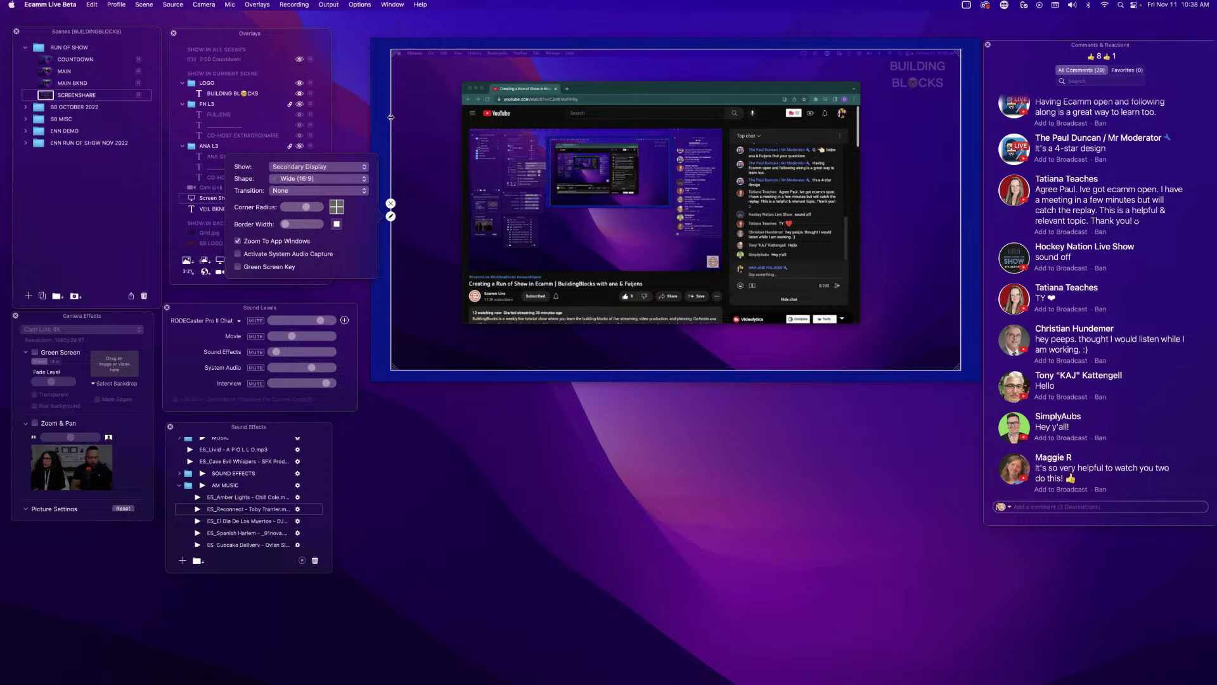
drag(391, 117, 461, 117)
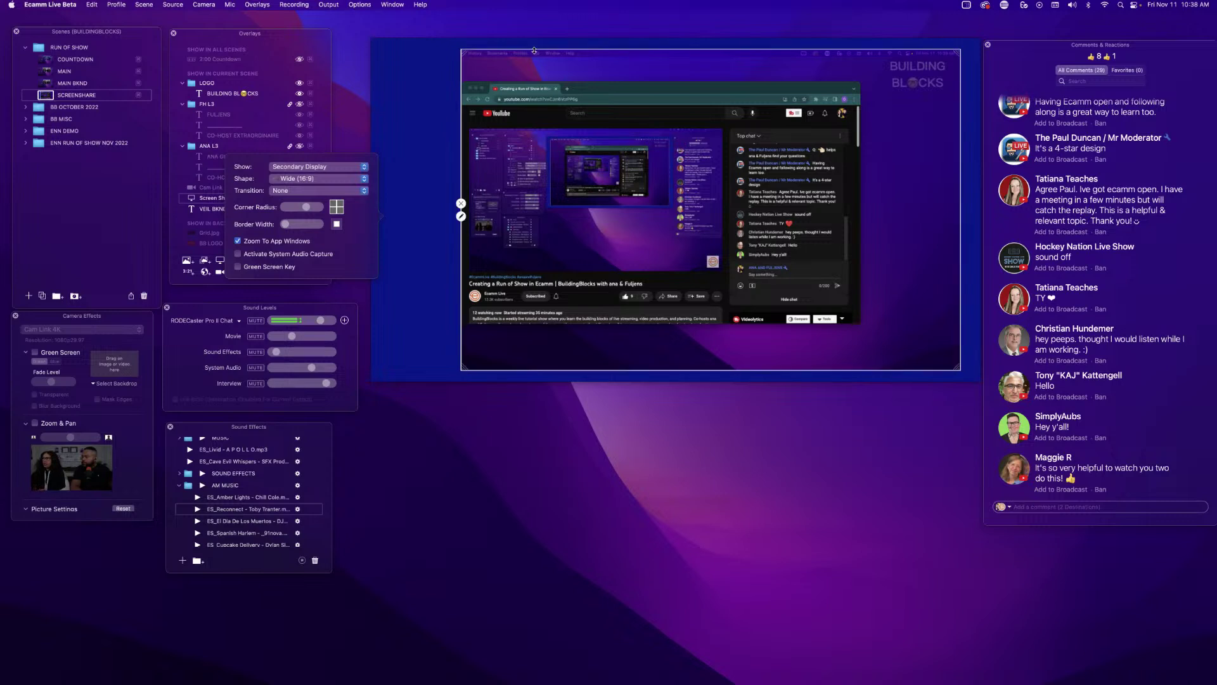
drag(534, 51, 540, 104)
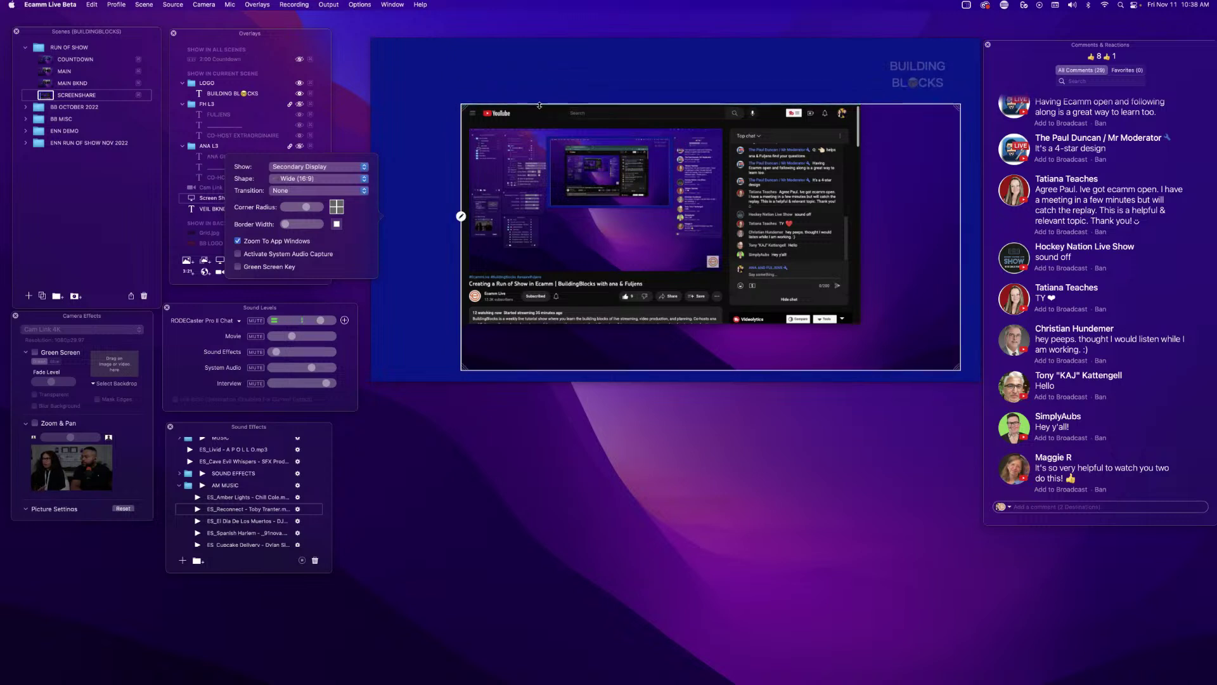
click(963, 213)
drag(959, 214, 860, 225)
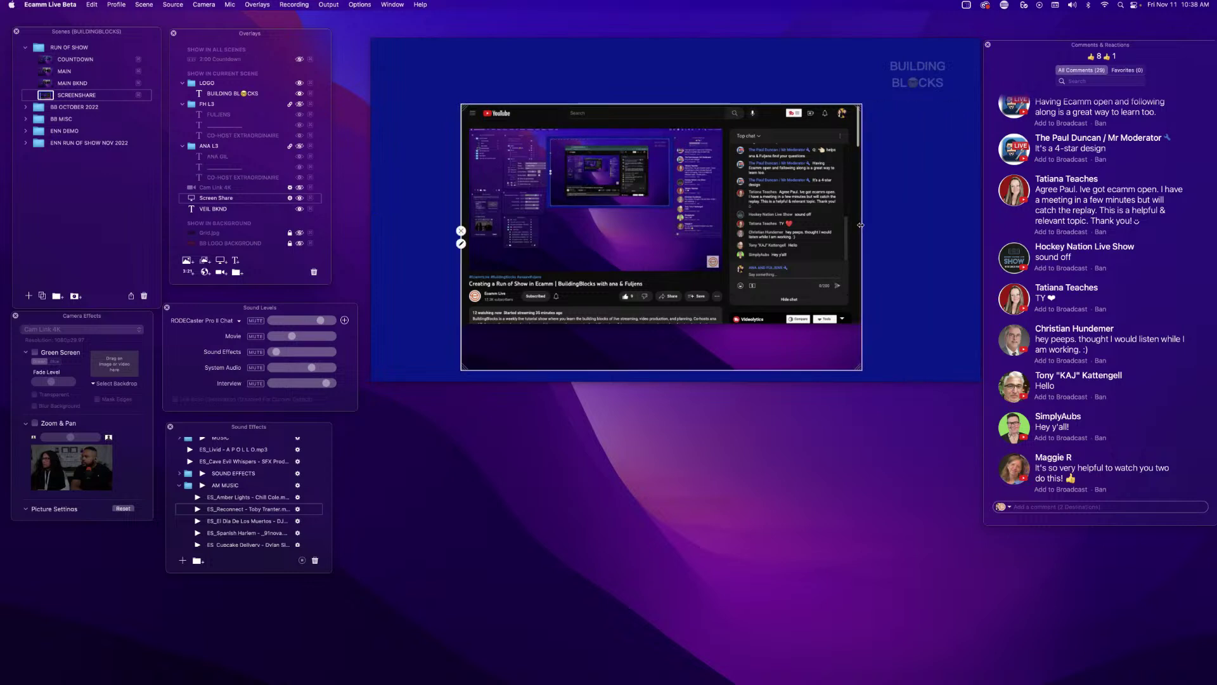
drag(822, 371, 817, 339)
drag(815, 332, 813, 325)
Enlarge the cropped screen share and centre it to nearly fill the frame.
scroll(755, 238, up, 5)
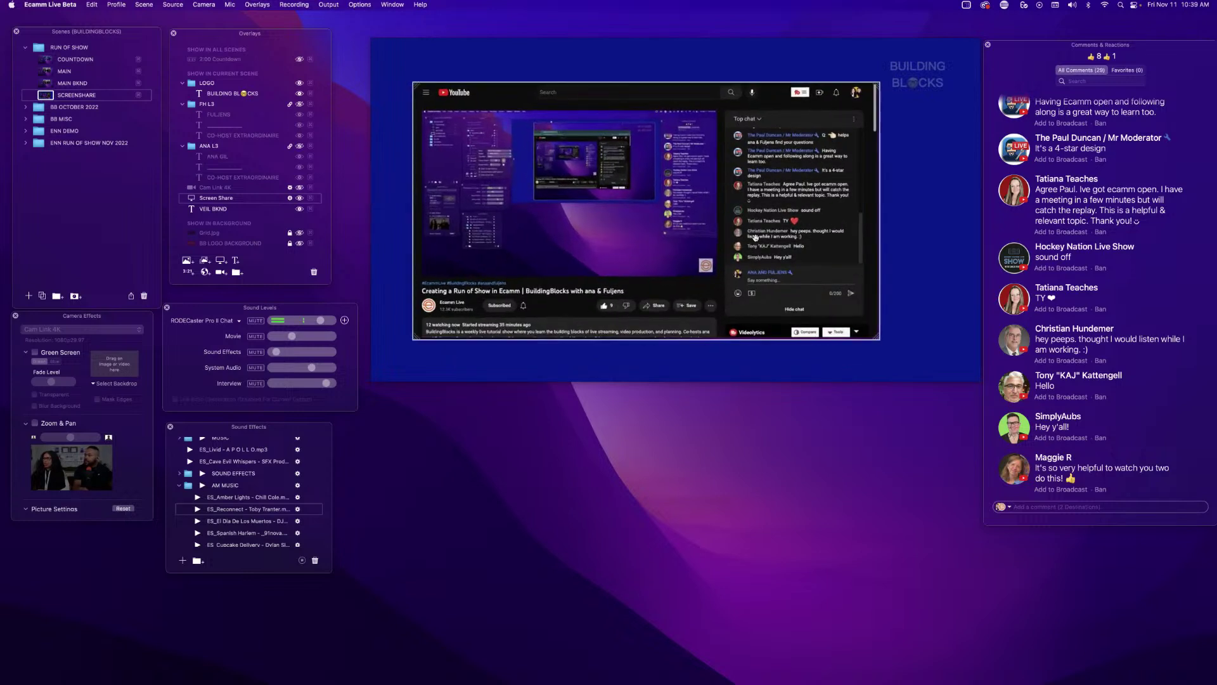
scroll(755, 237, up, 3)
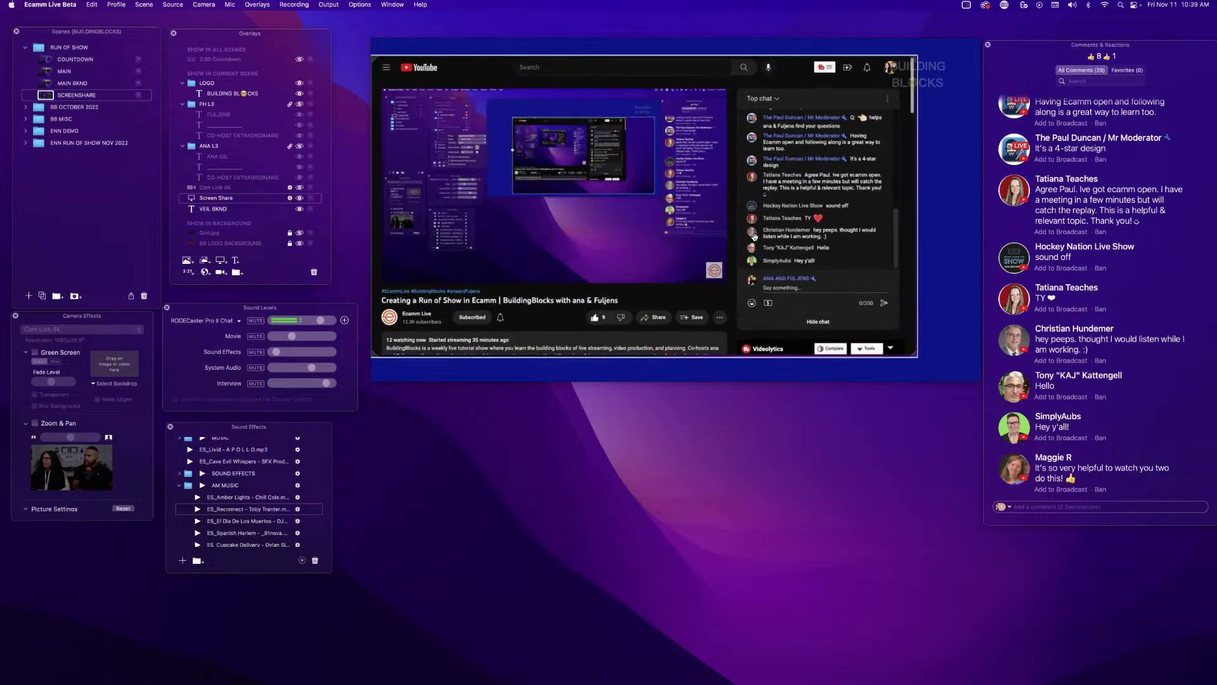
drag(755, 237, 793, 238)
scroll(785, 237, up, 1)
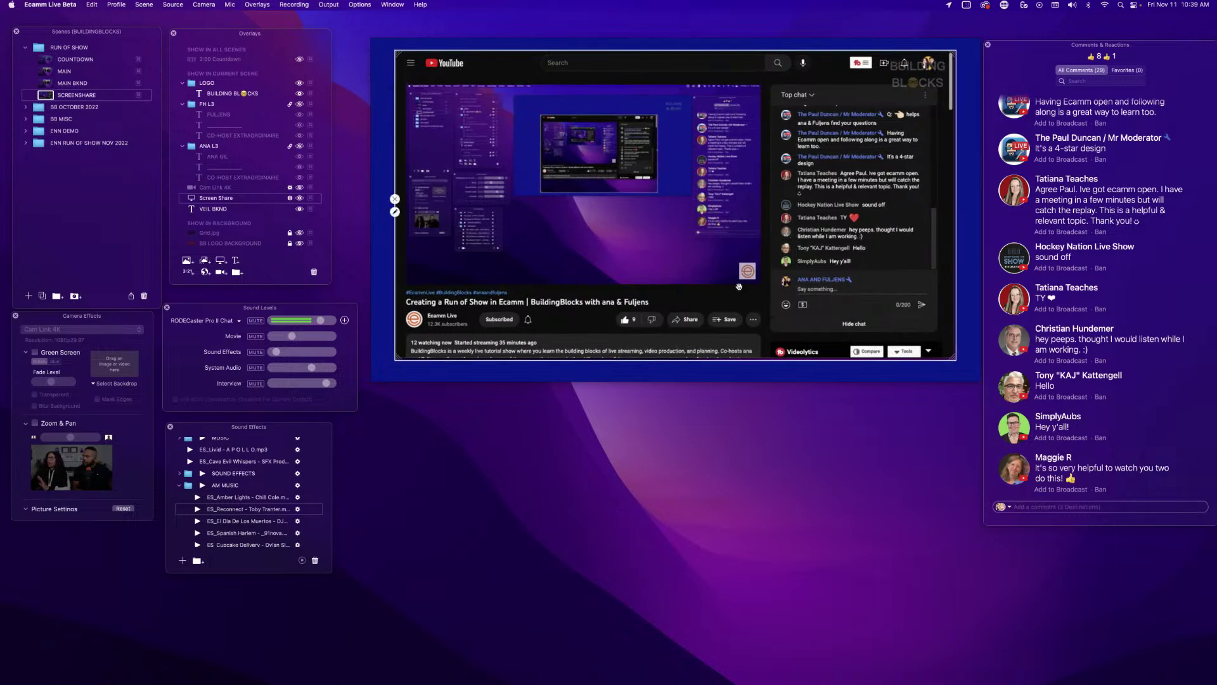
scroll(738, 286, up, 1)
drag(739, 286, 741, 292)
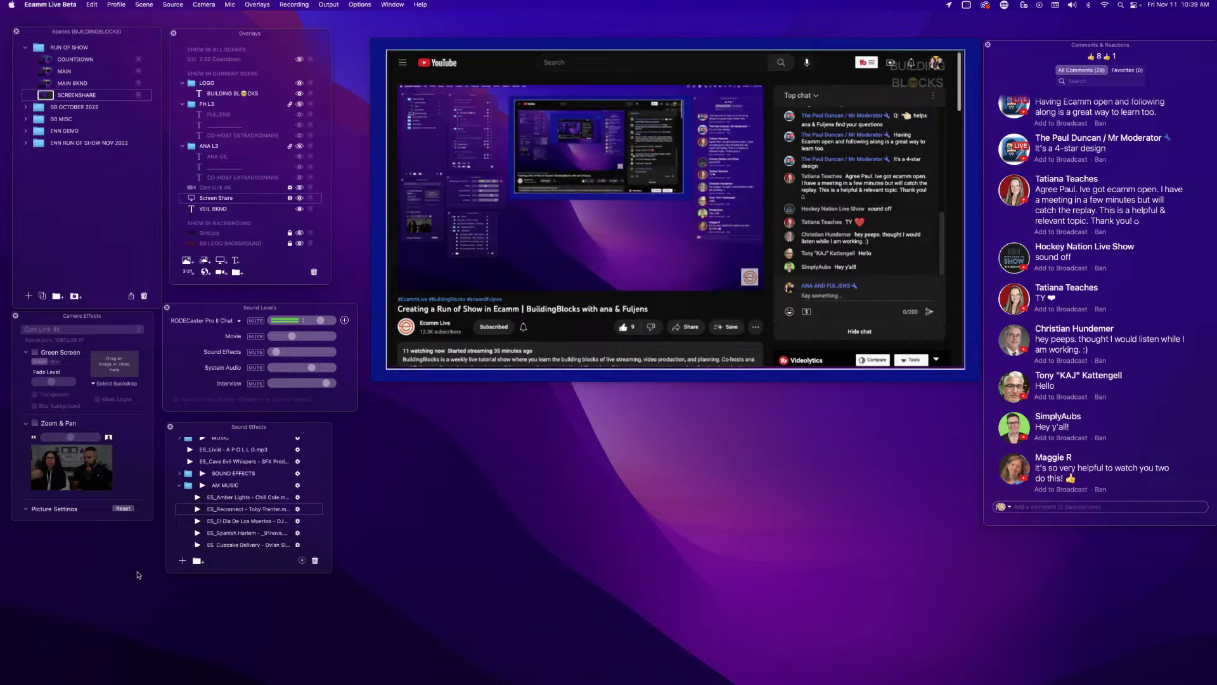
scroll(201, 522, down, 3)
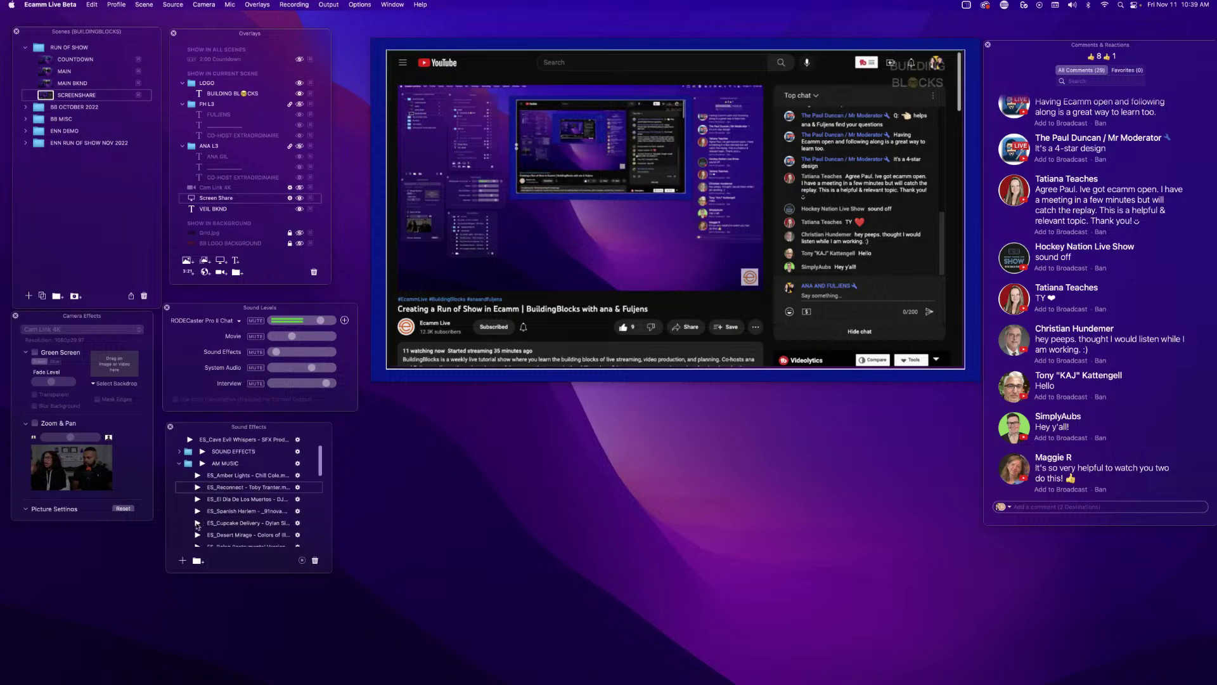
Switch to the MAIN BKND scene with ES_Desert Mirage playing, after trying ES_Cupcake Delivery.
click(198, 534)
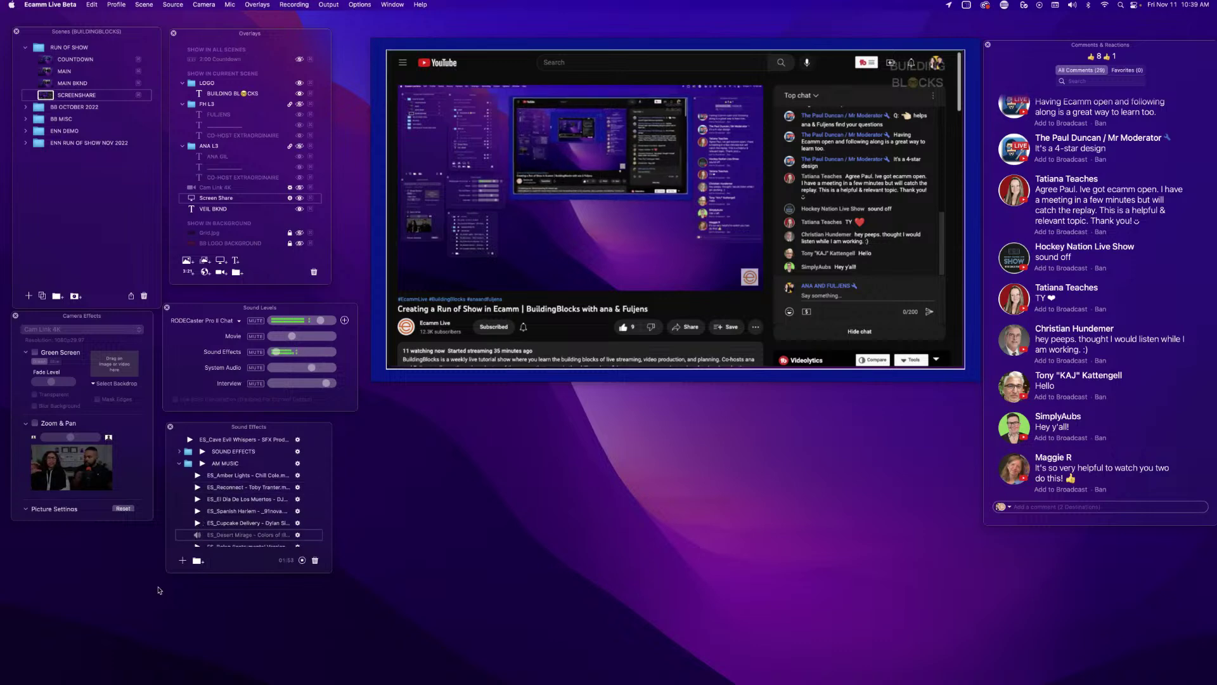
click(197, 523)
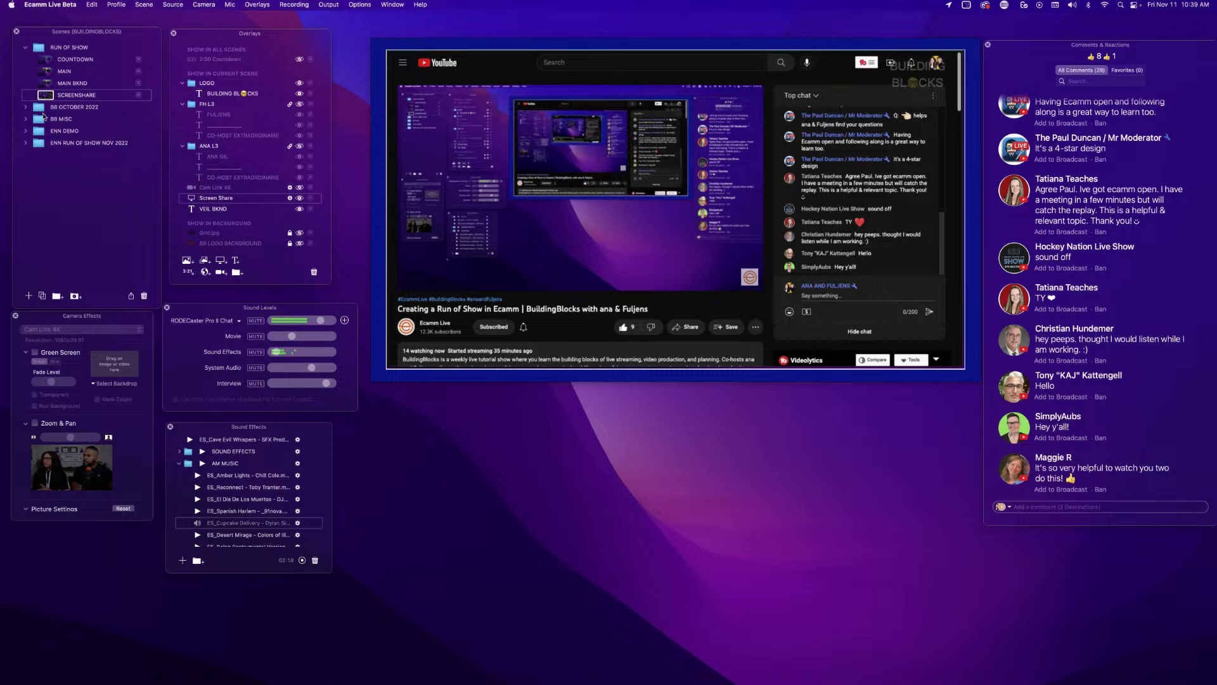
click(43, 83)
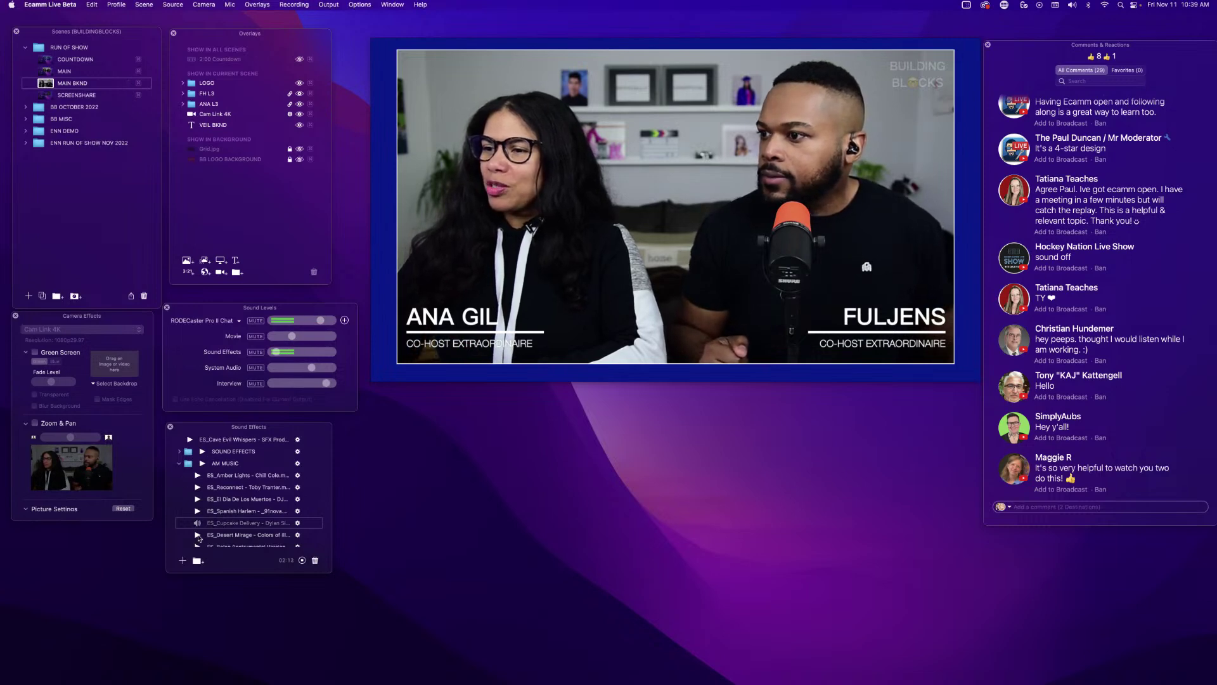
click(197, 535)
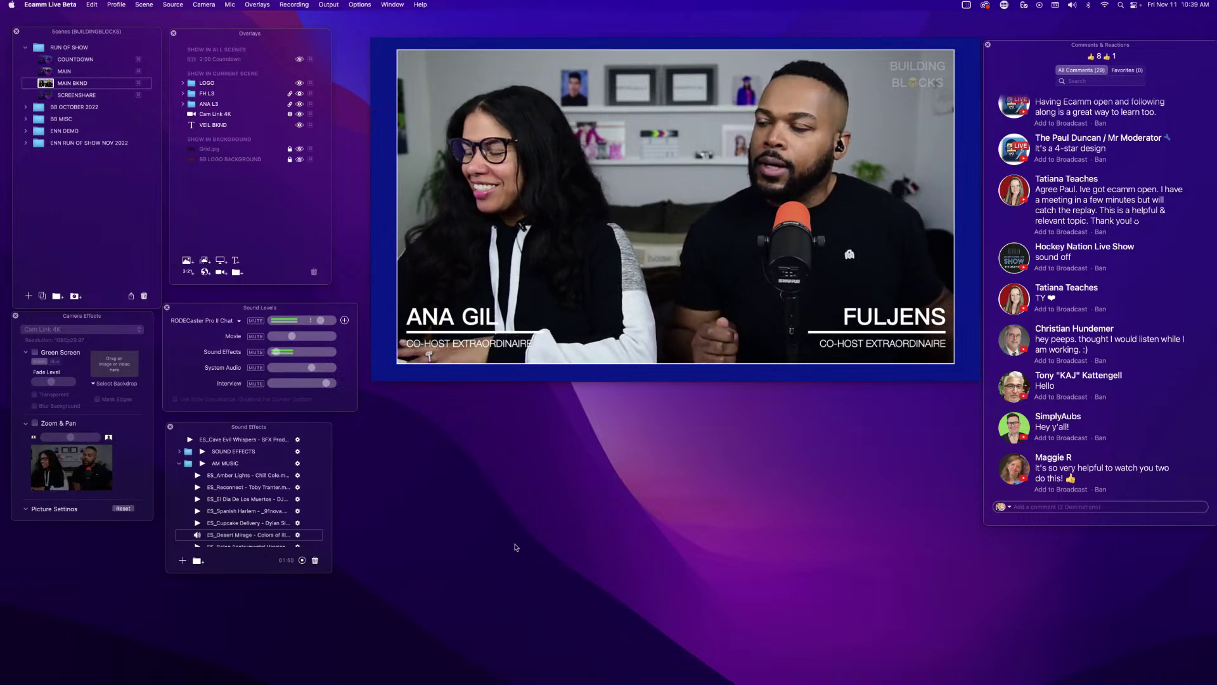
mouse_move(516, 325)
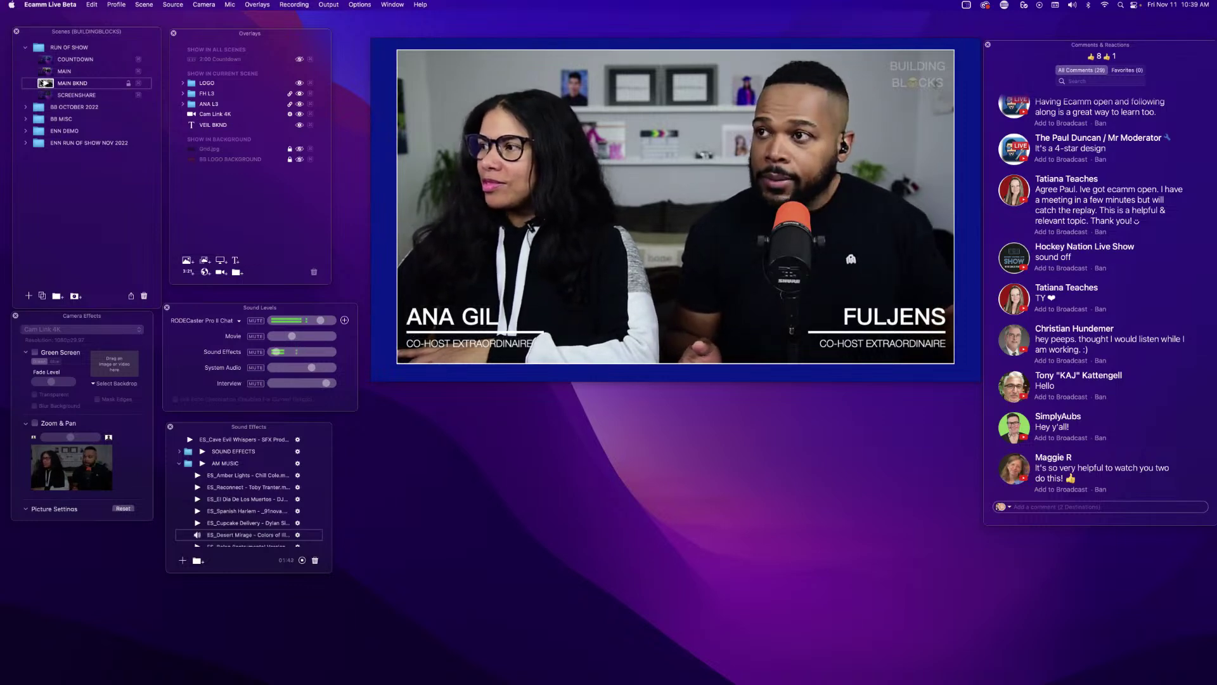
Duplicate MAIN BKND as a COMMENTS scene and hide both hosts' name lower thirds.
key(super+d)
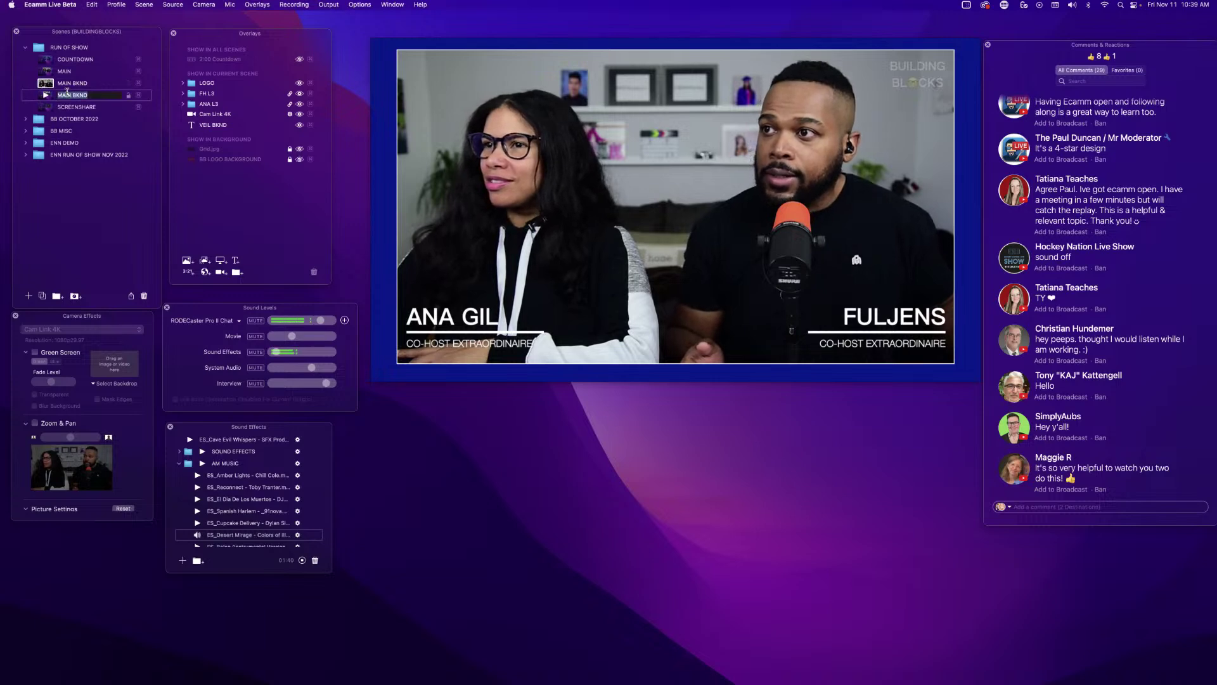
text(c)
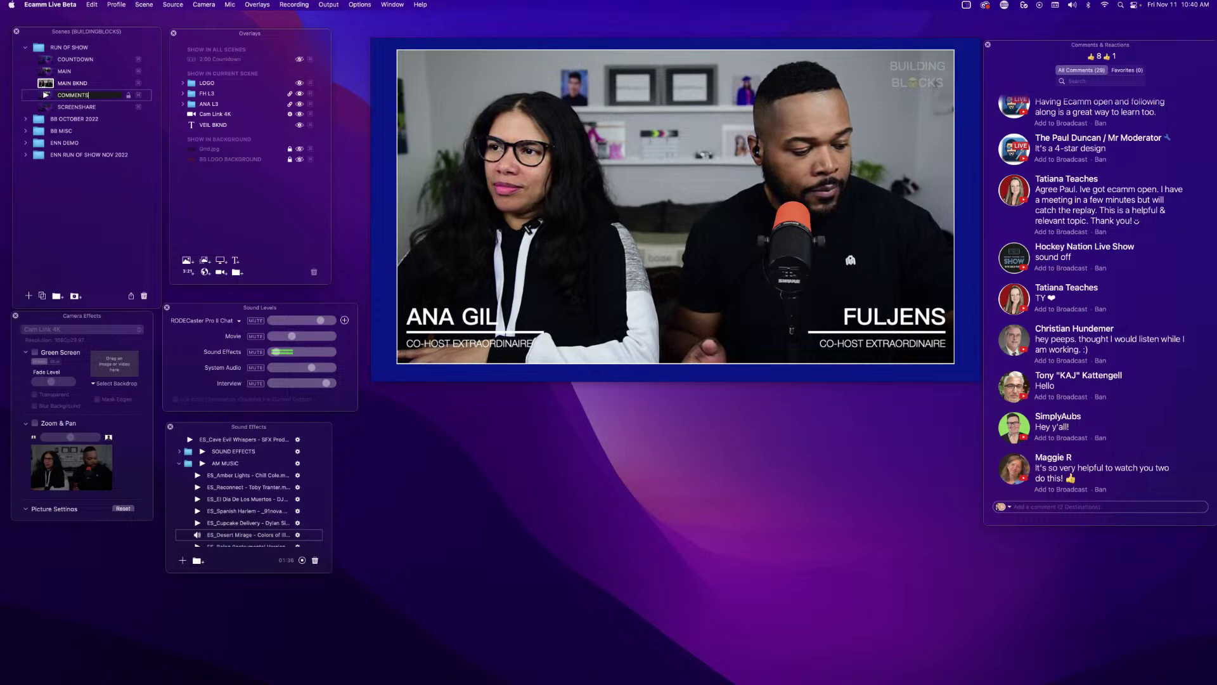
key(Return)
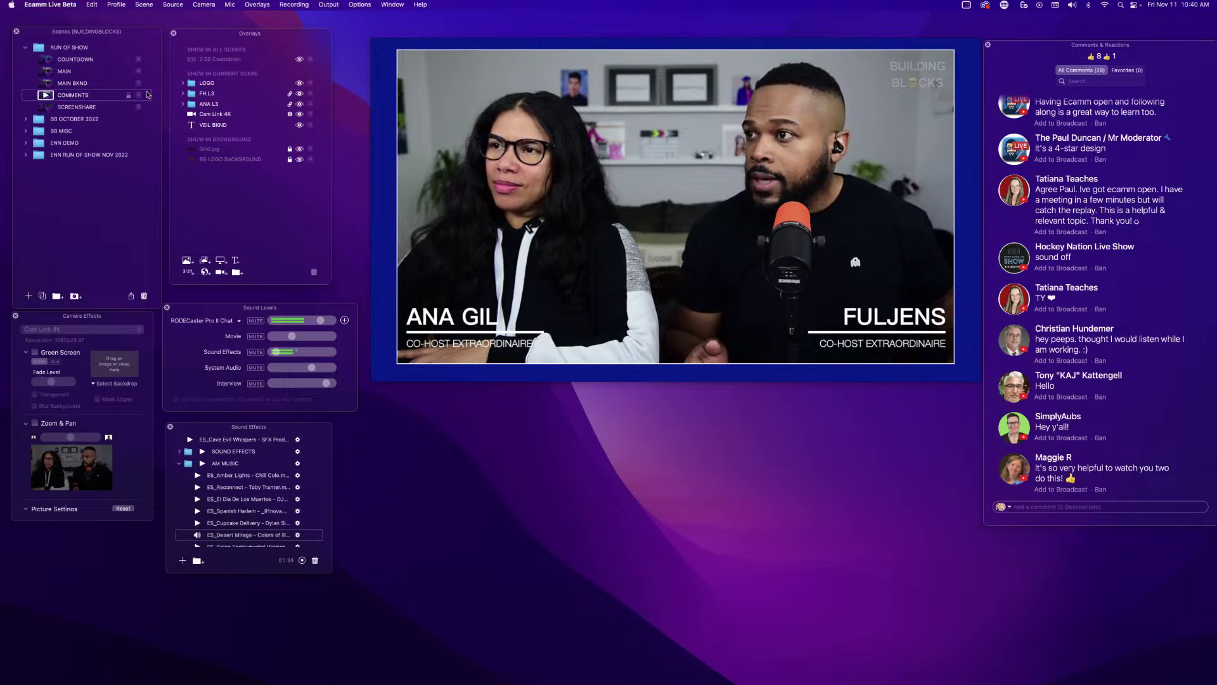
click(300, 94)
click(300, 104)
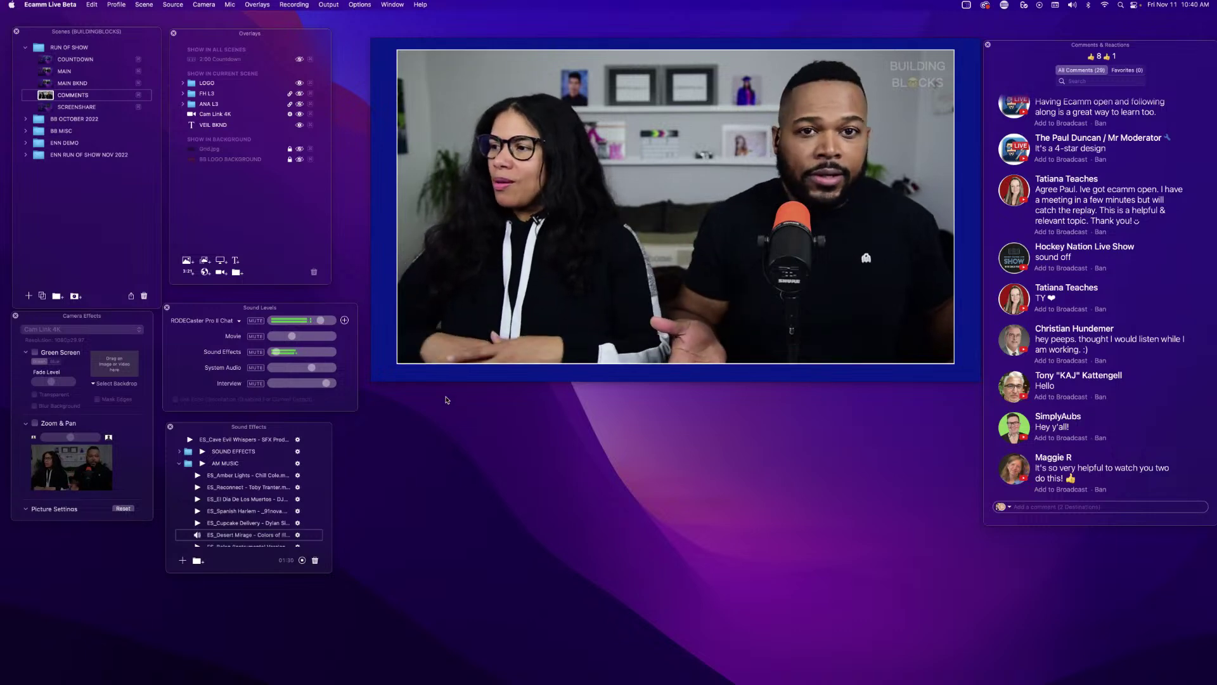
Put a viewer comment on air, move it toward bottom centre, and widen it.
mouse_move(1022, 476)
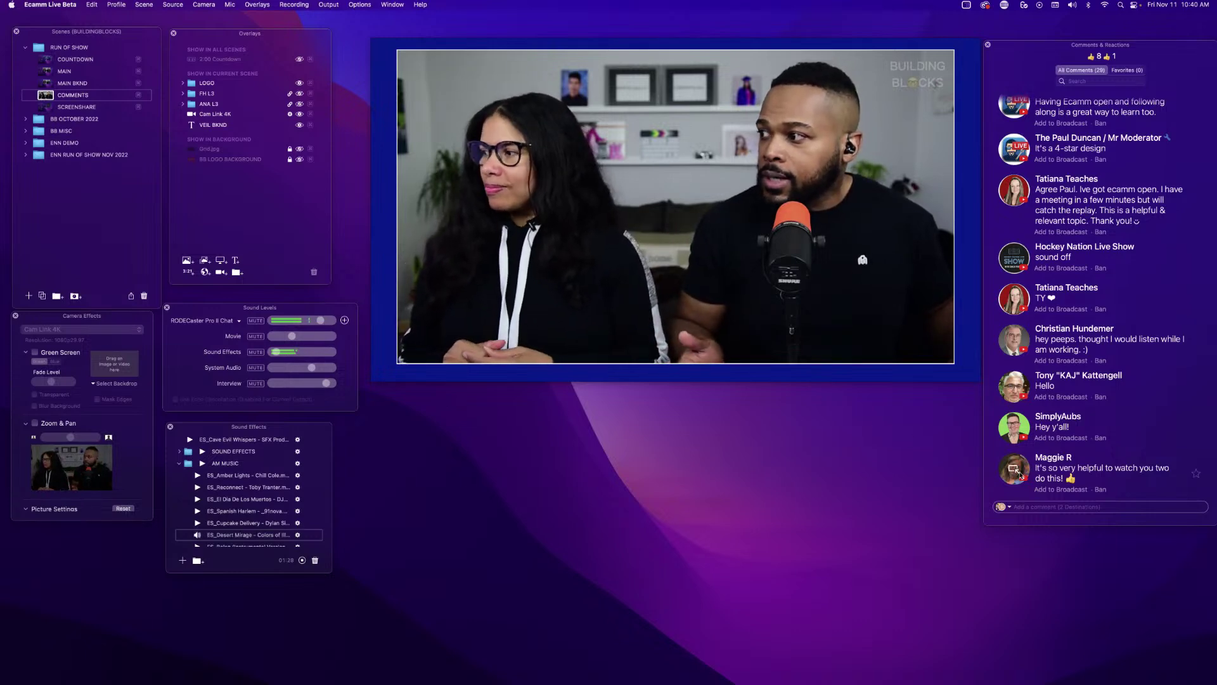
click(1017, 473)
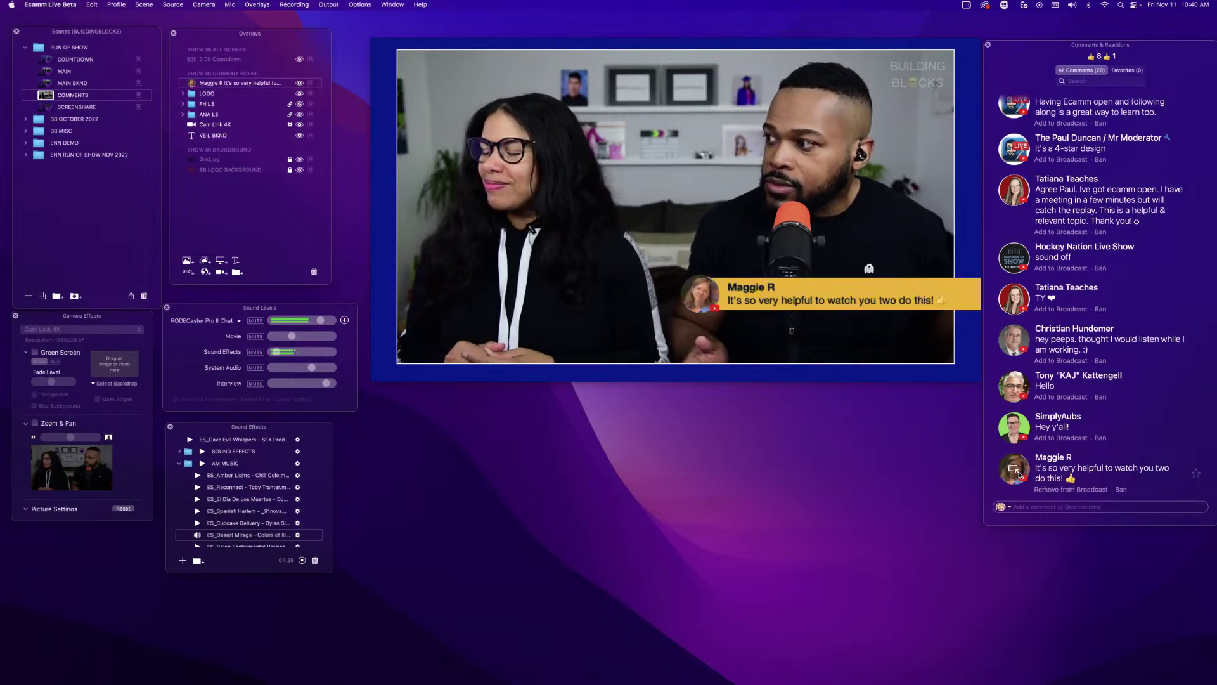
drag(641, 297, 737, 341)
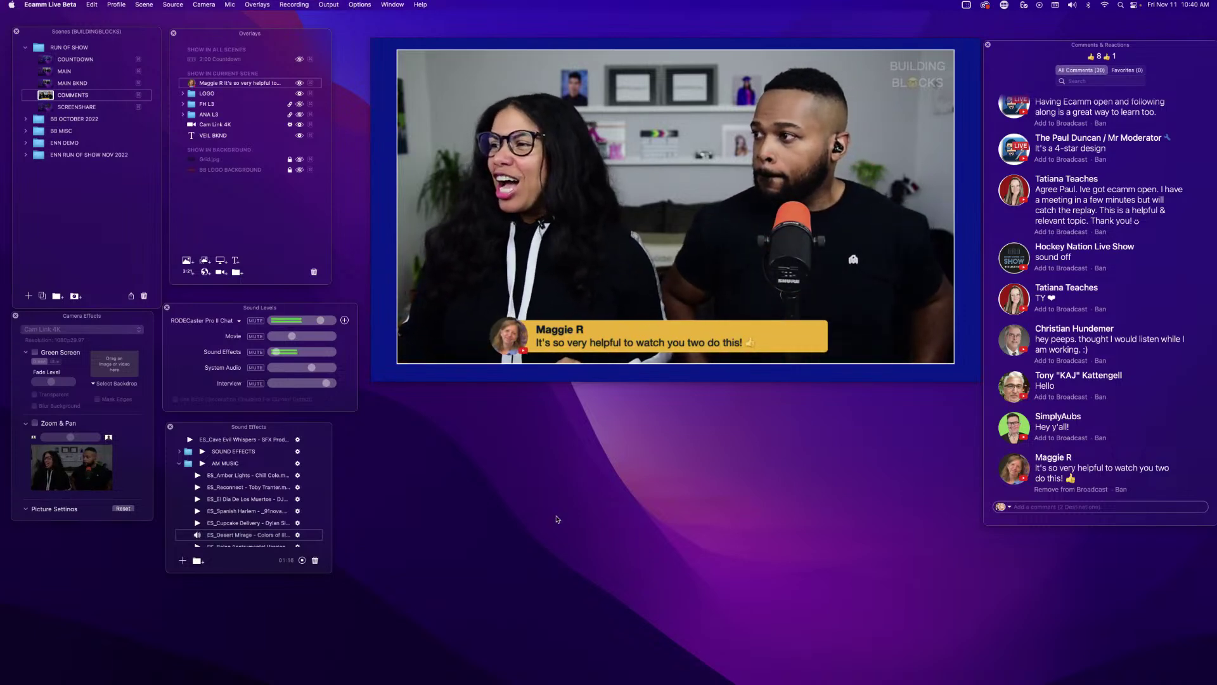
drag(566, 330, 498, 324)
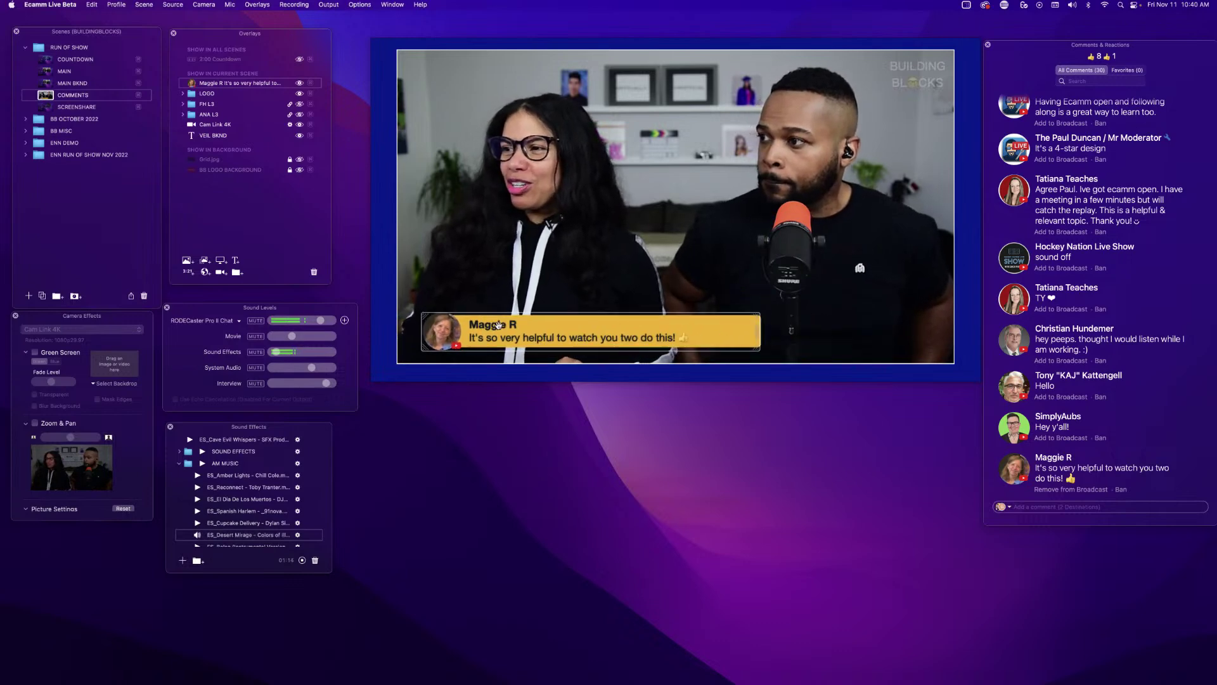
drag(749, 332, 879, 336)
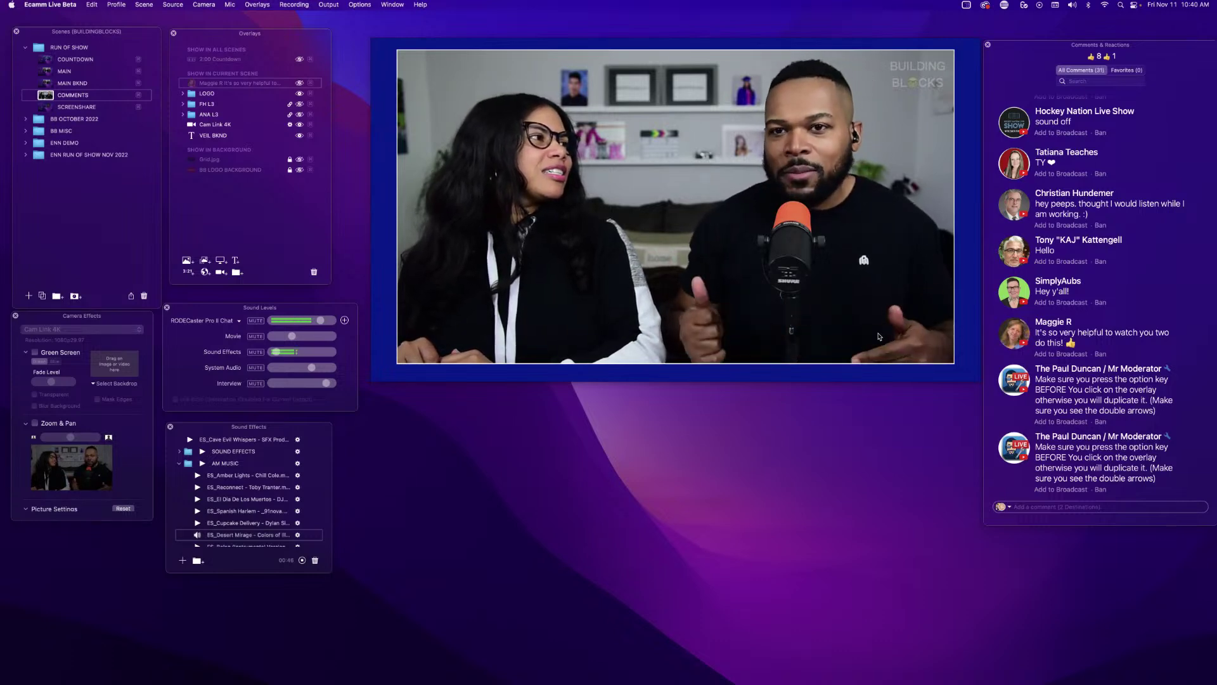
Show the comment banner again placed higher, and move the BUILDING BLOCKS logo bottom-right.
click(1061, 354)
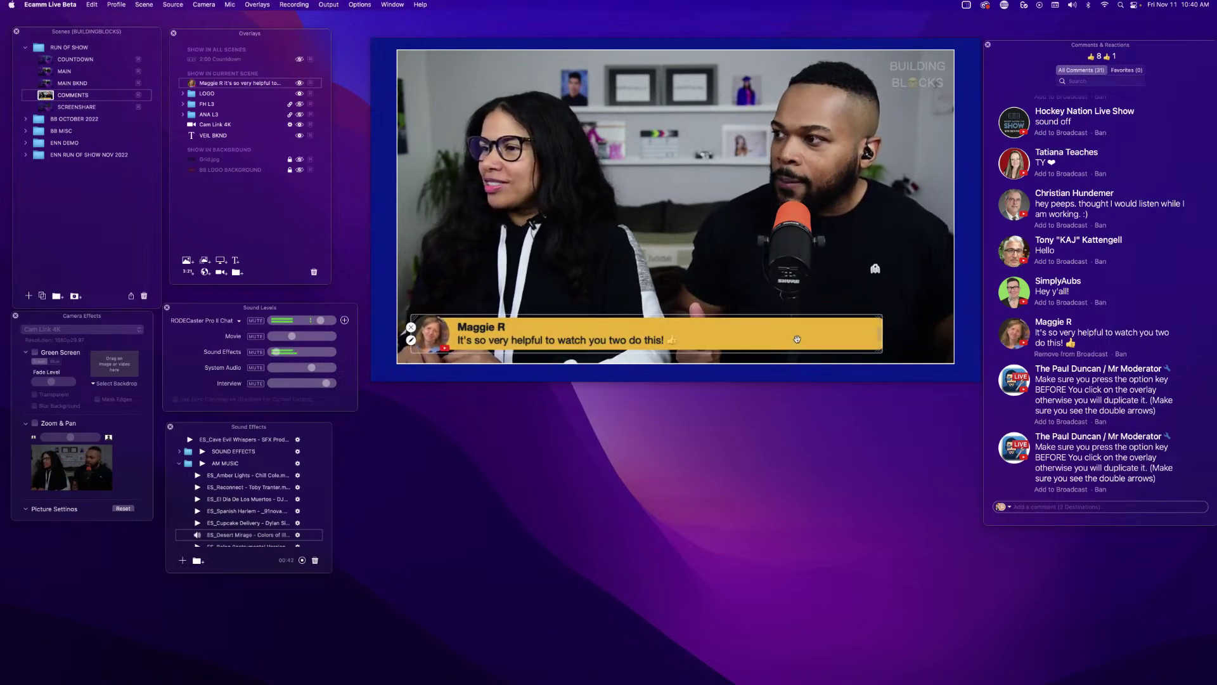
drag(790, 344, 764, 335)
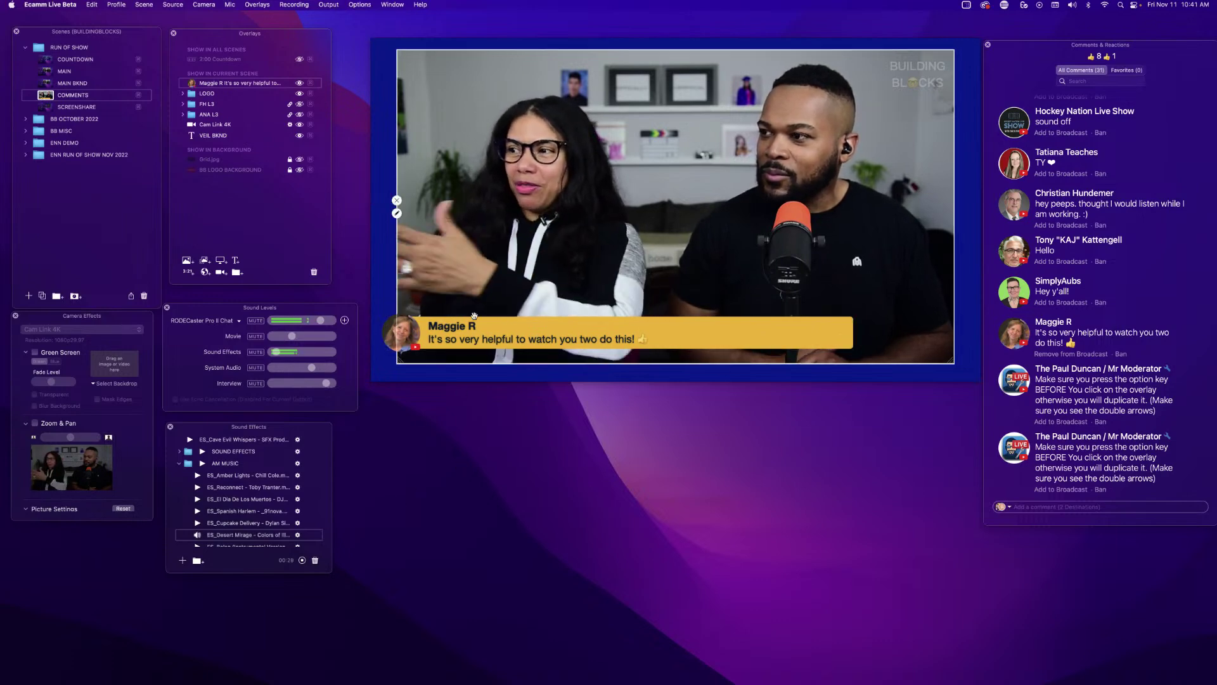
mouse_move(468, 336)
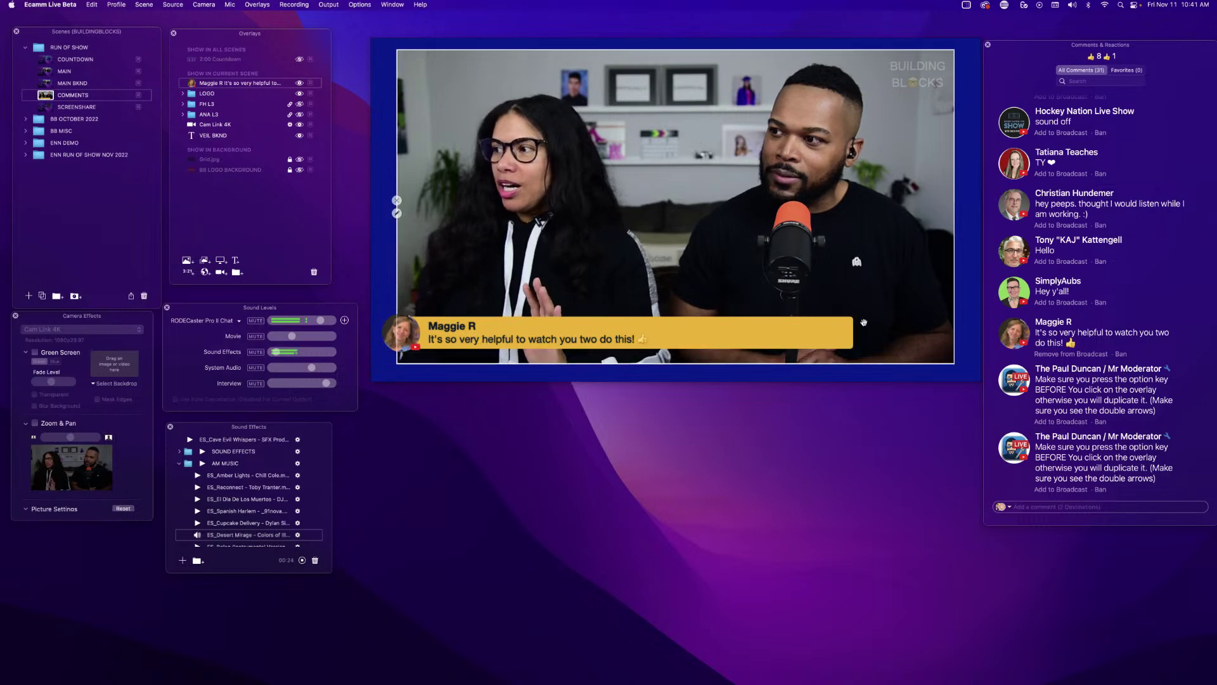
mouse_move(927, 62)
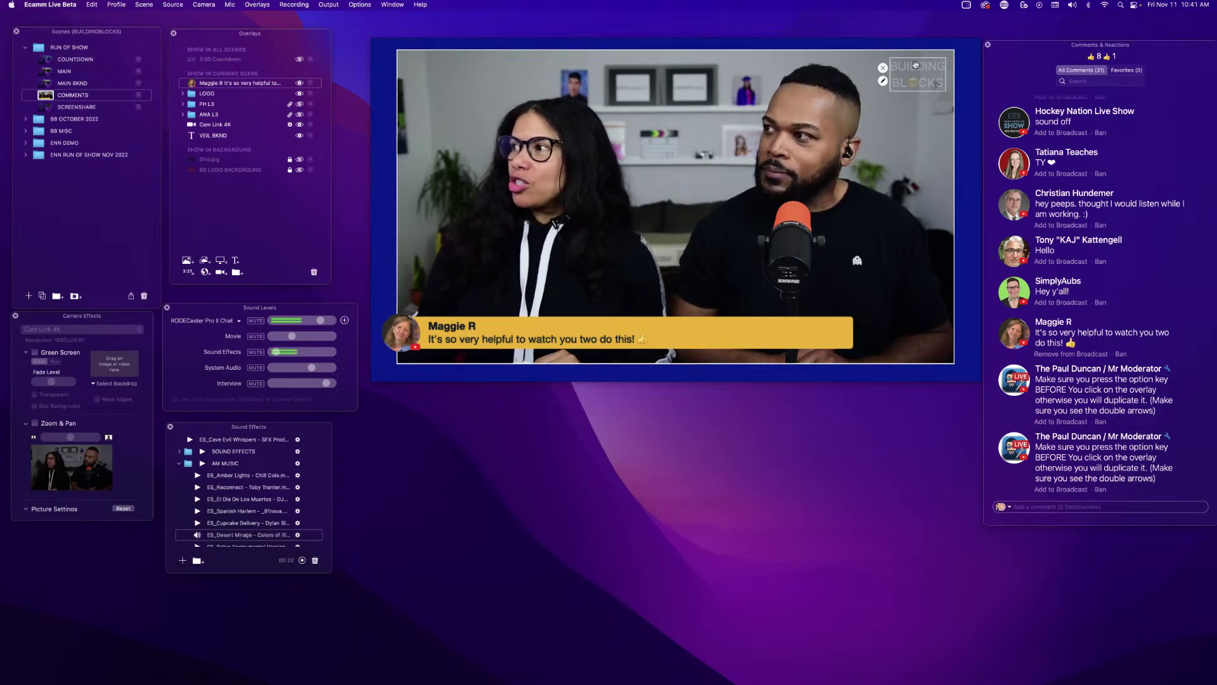
drag(915, 64, 902, 319)
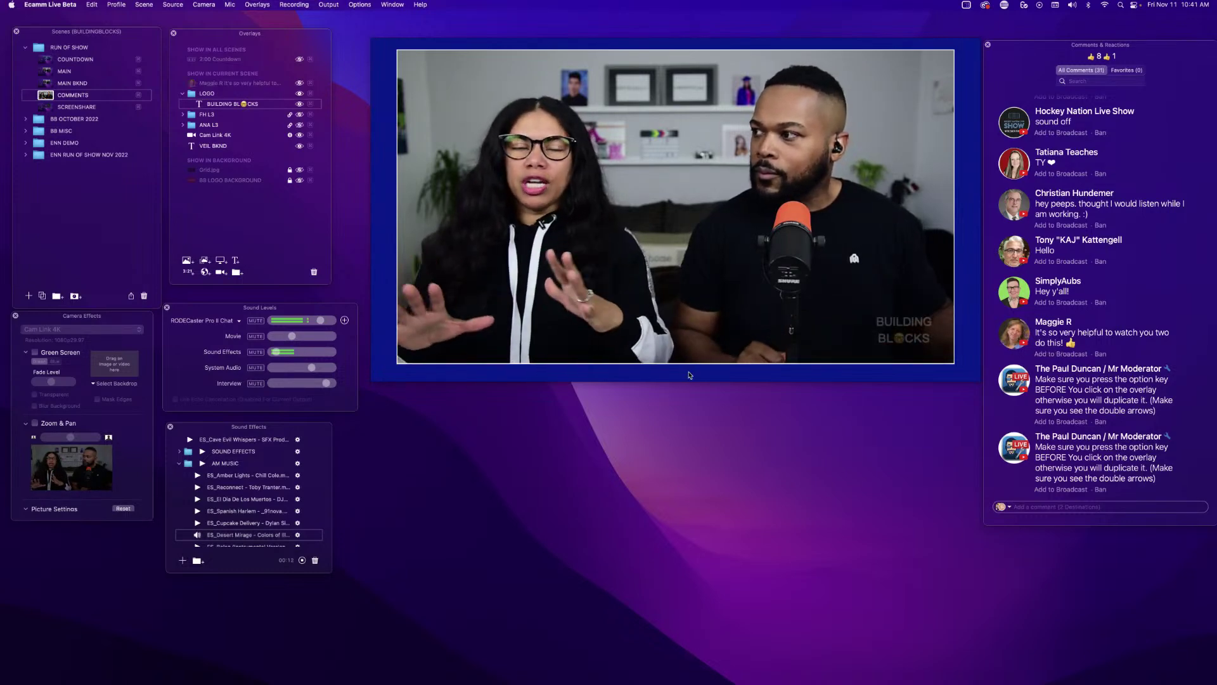
drag(899, 331, 908, 334)
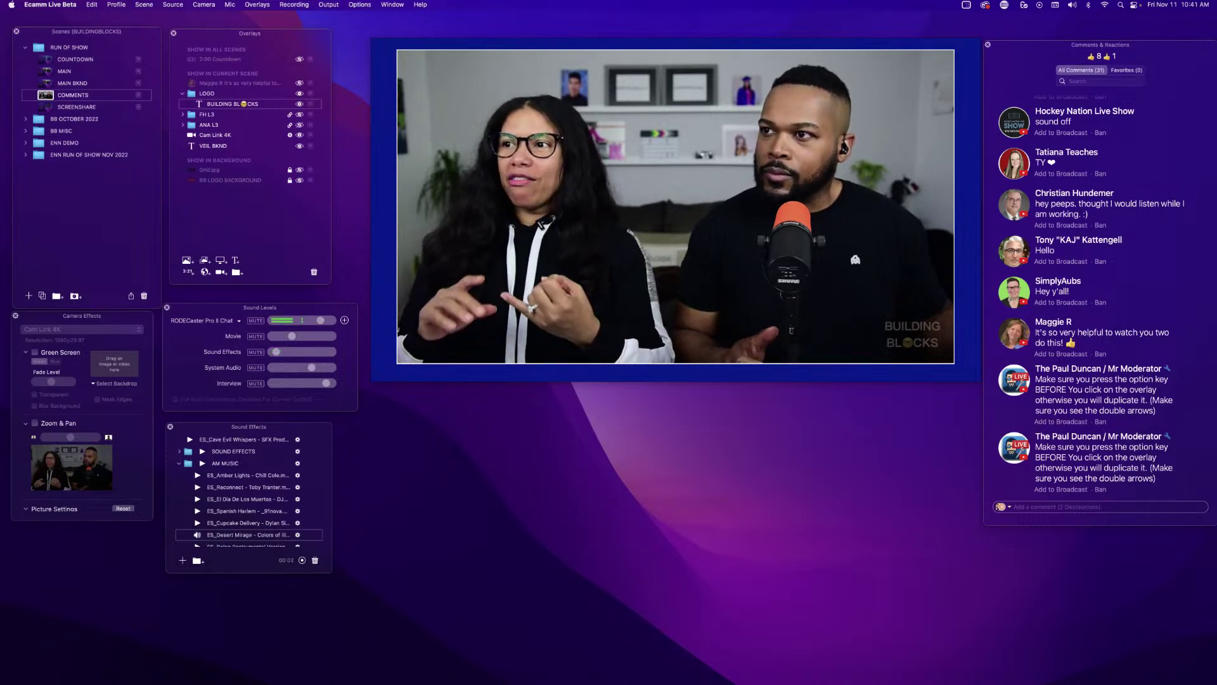
Preview COUNTDOWN, MAIN, MAIN BKND, COMMENTS and SCREENSHARE in turn, ending on MAIN.
click(45, 60)
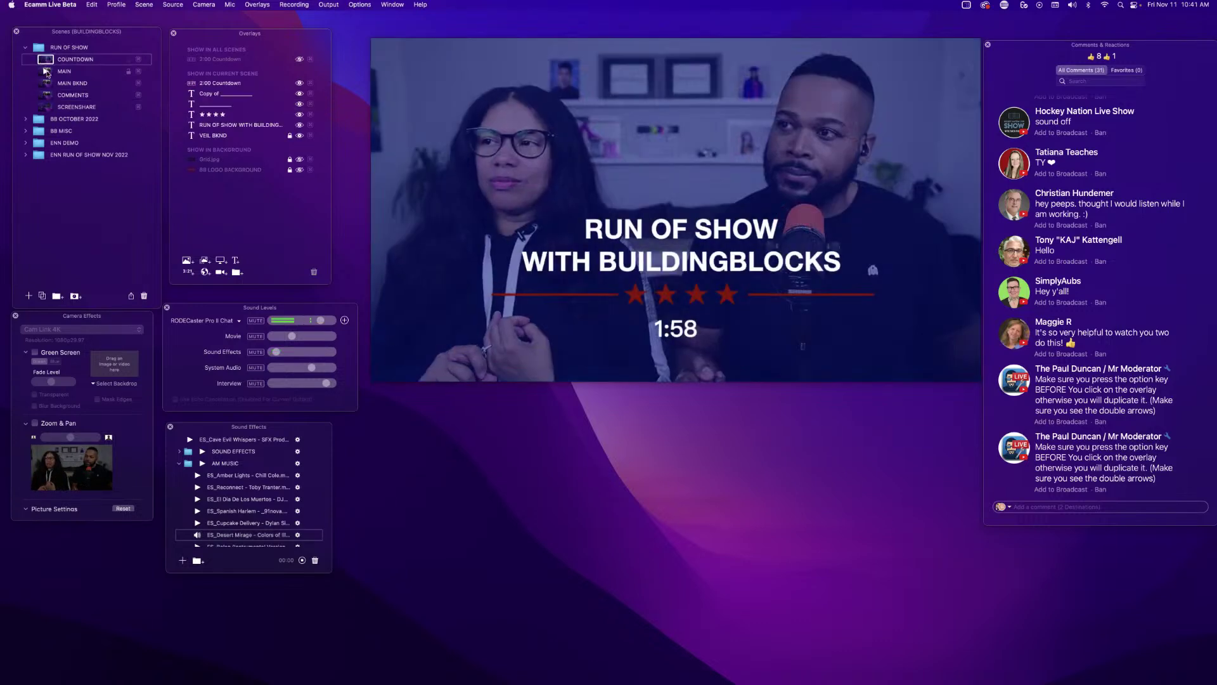
click(45, 71)
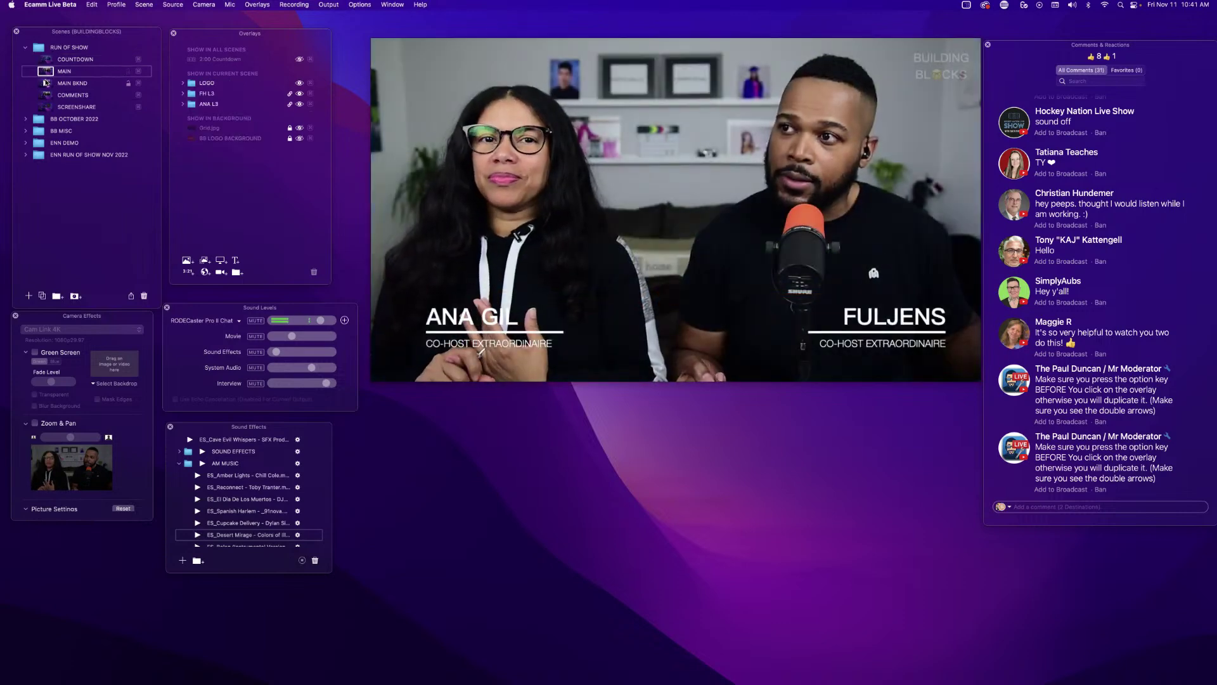
click(45, 83)
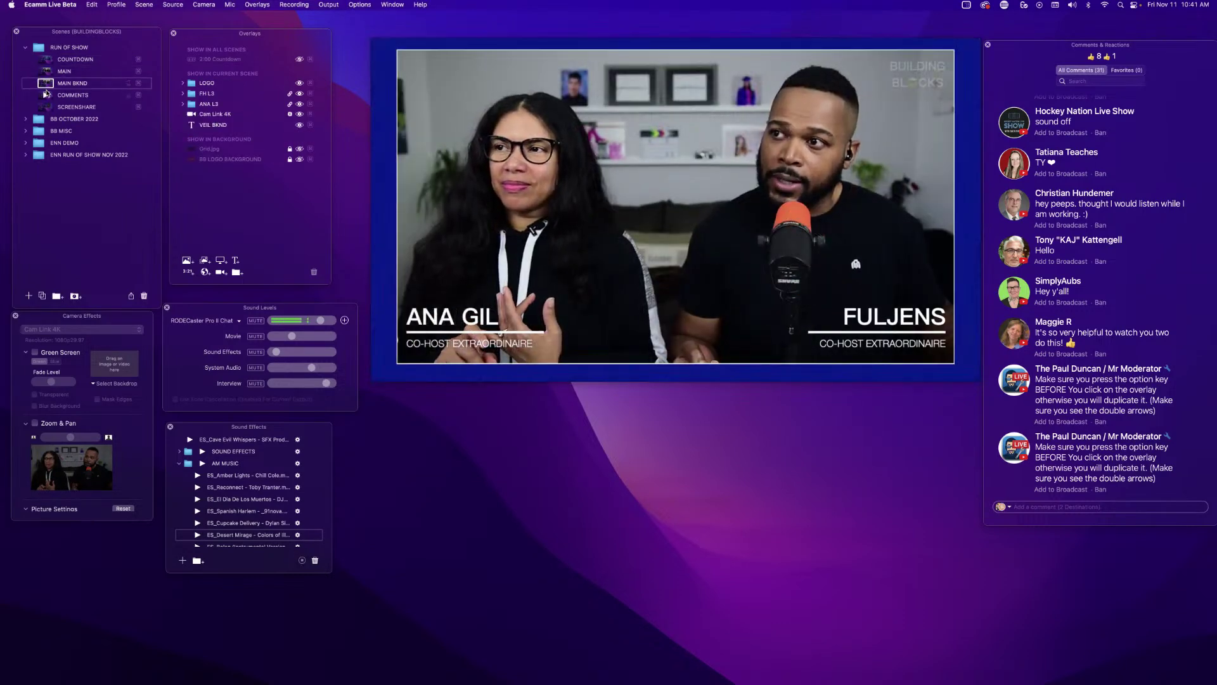
click(45, 94)
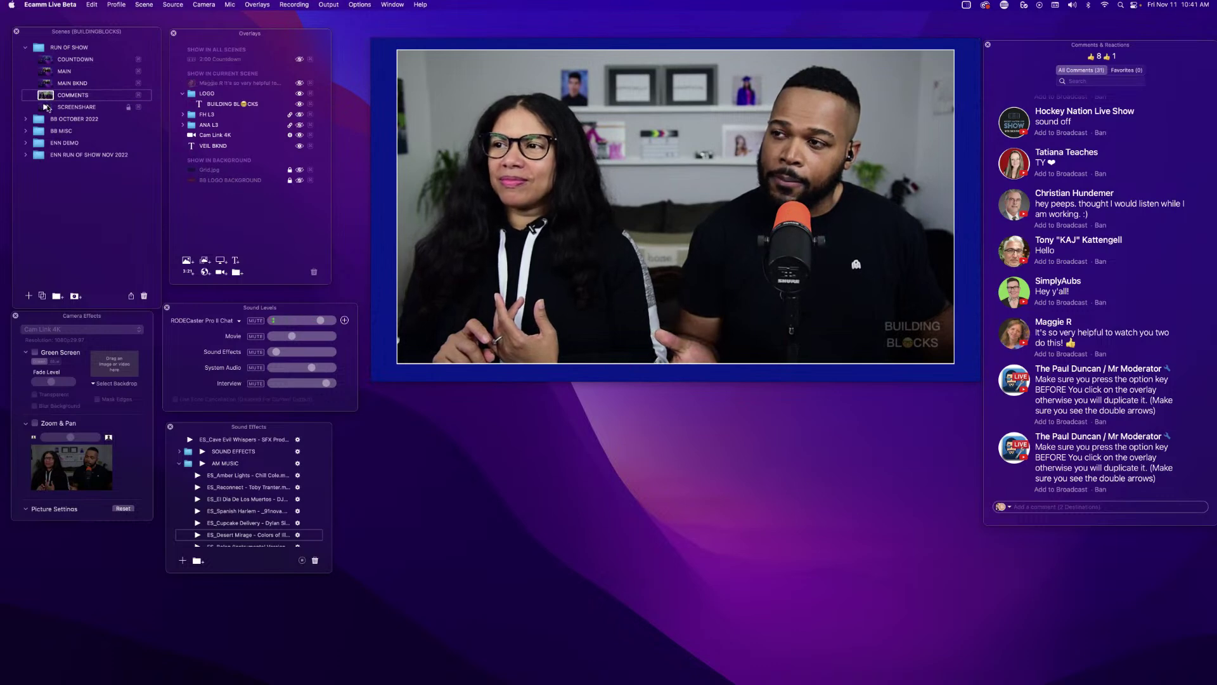
click(45, 107)
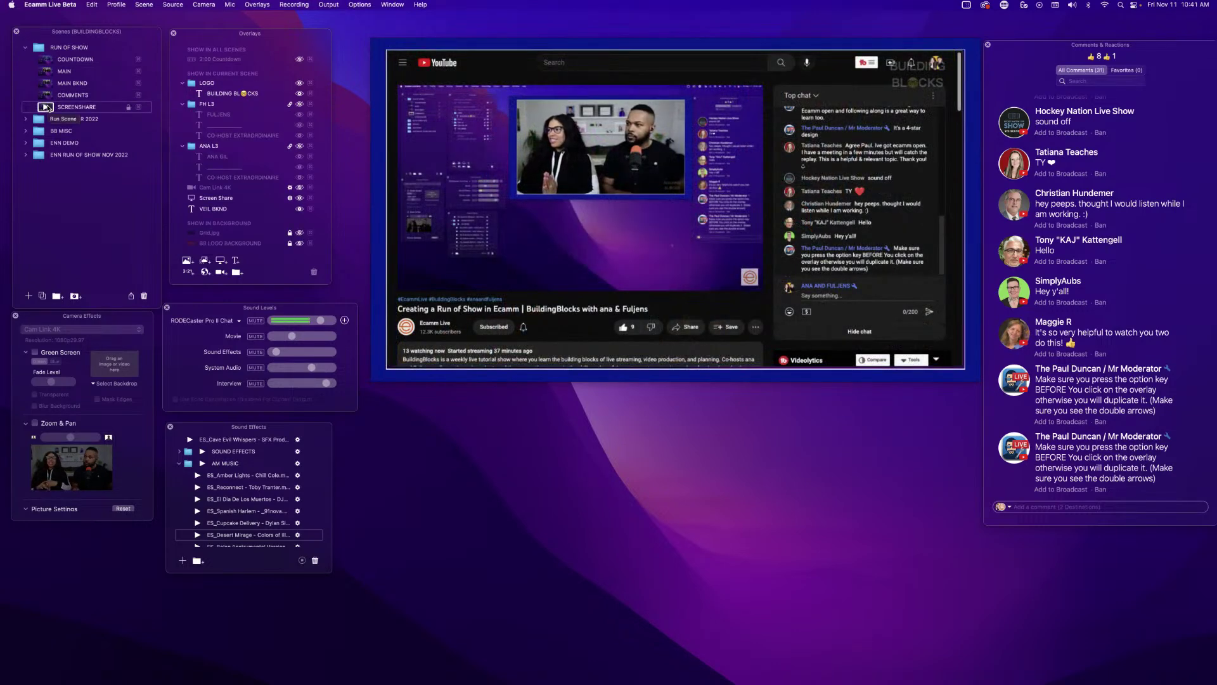
click(46, 72)
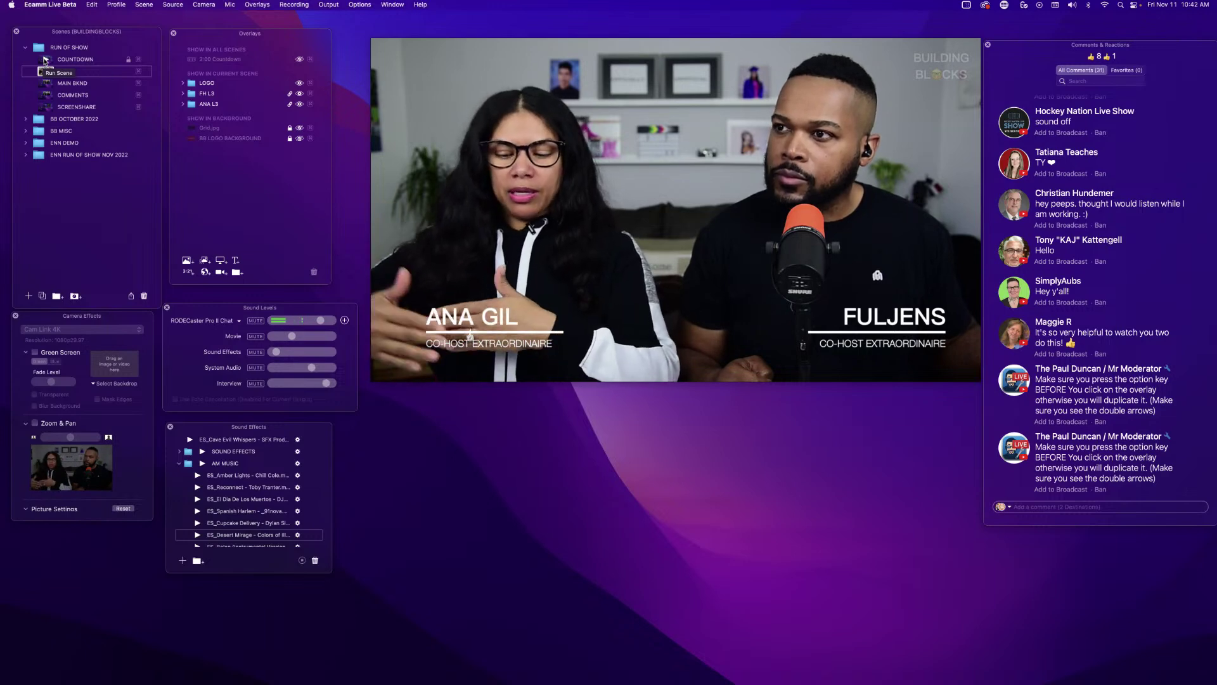
Go to COUNTDOWN, start the Desert Mirage track, then switch to SCREENSHARE.
click(45, 60)
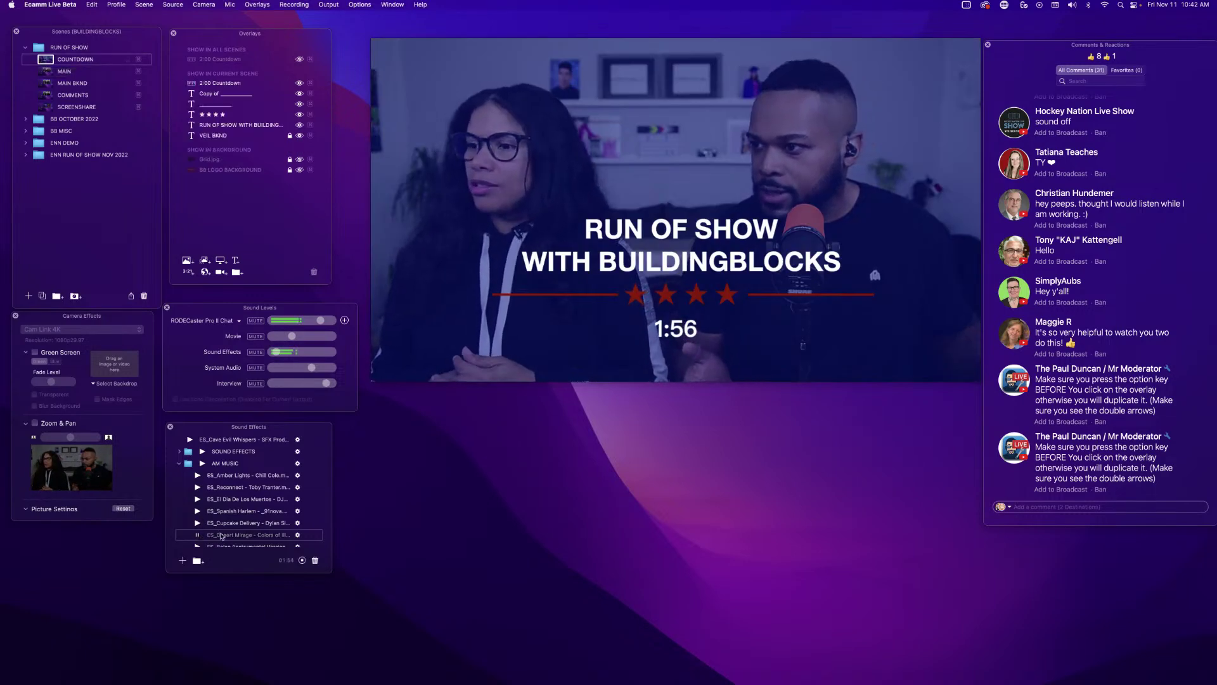
drag(221, 536, 339, 312)
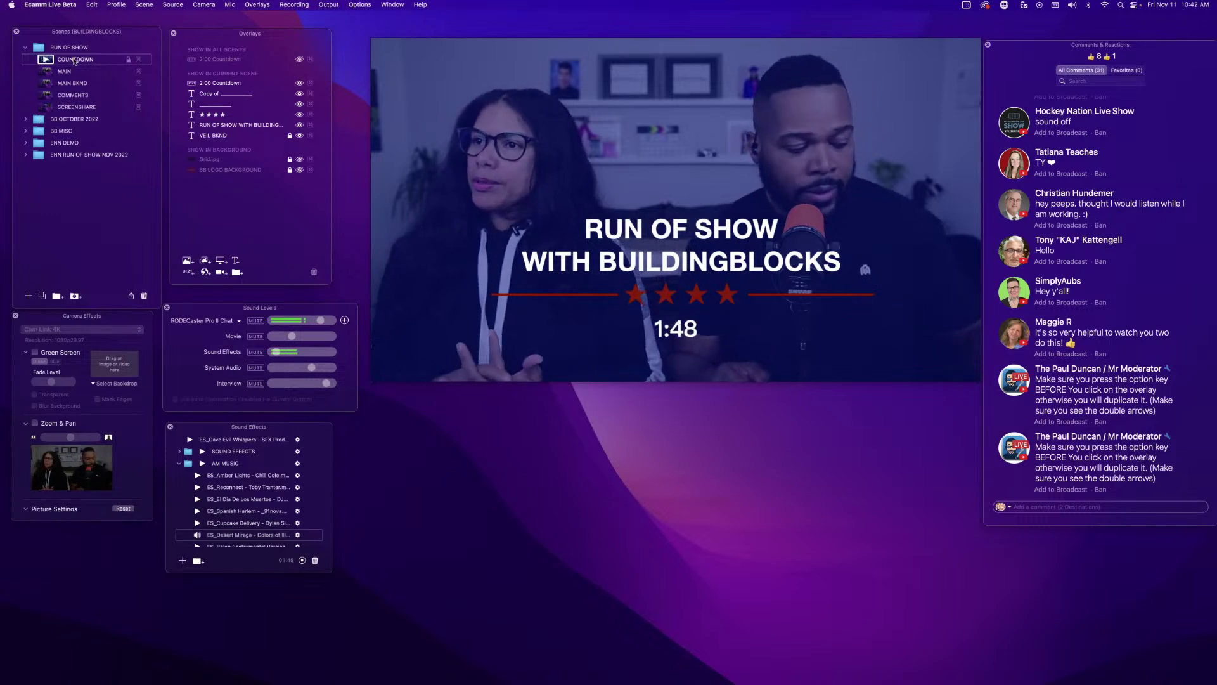
click(46, 108)
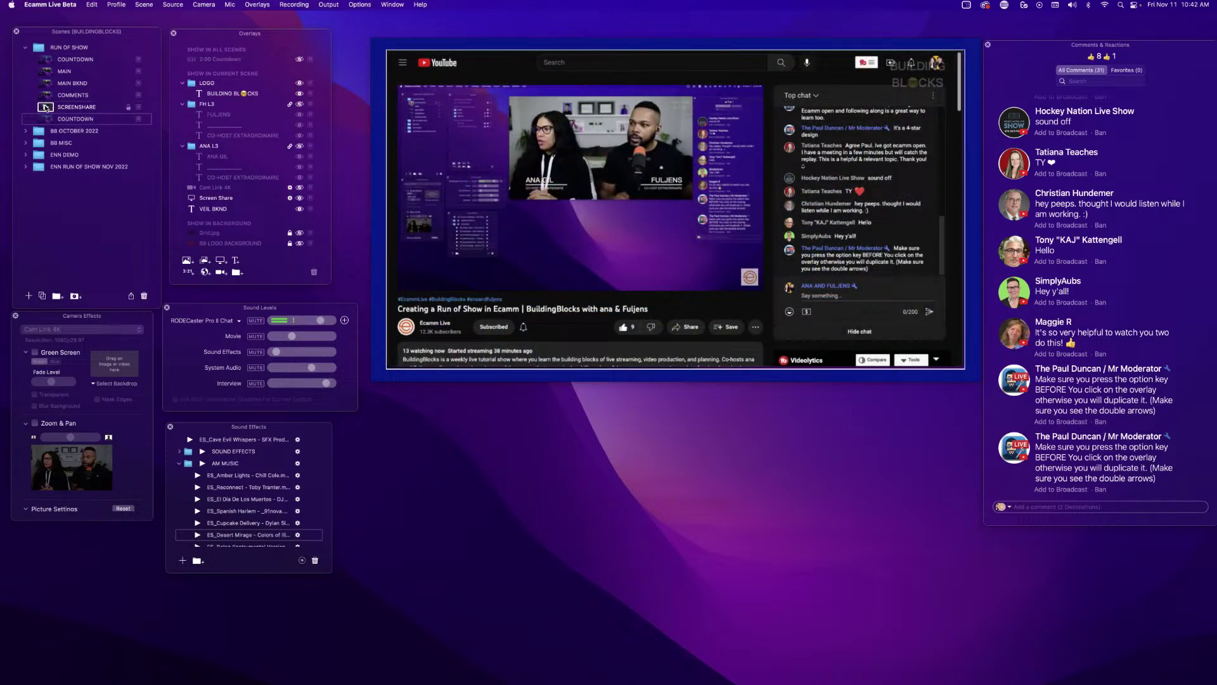
Rename the copied COUNTDOWN scene to CLOSING and select its 2:00 Countdown overlay.
click(66, 121)
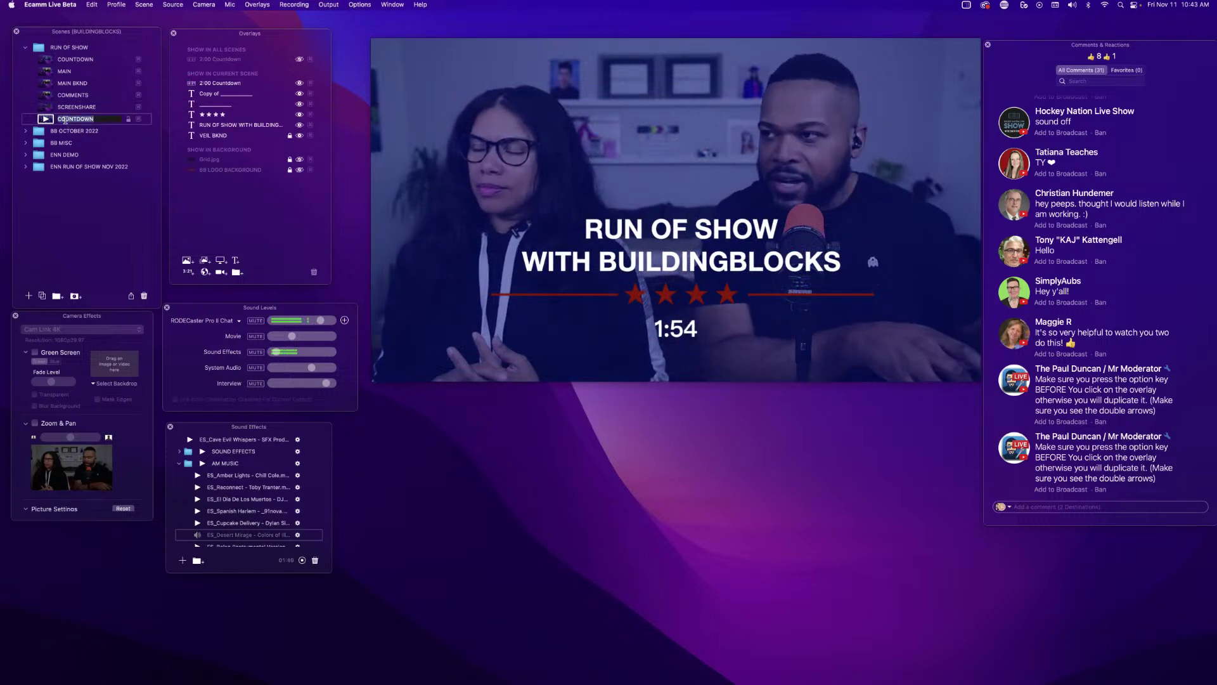
click(65, 121)
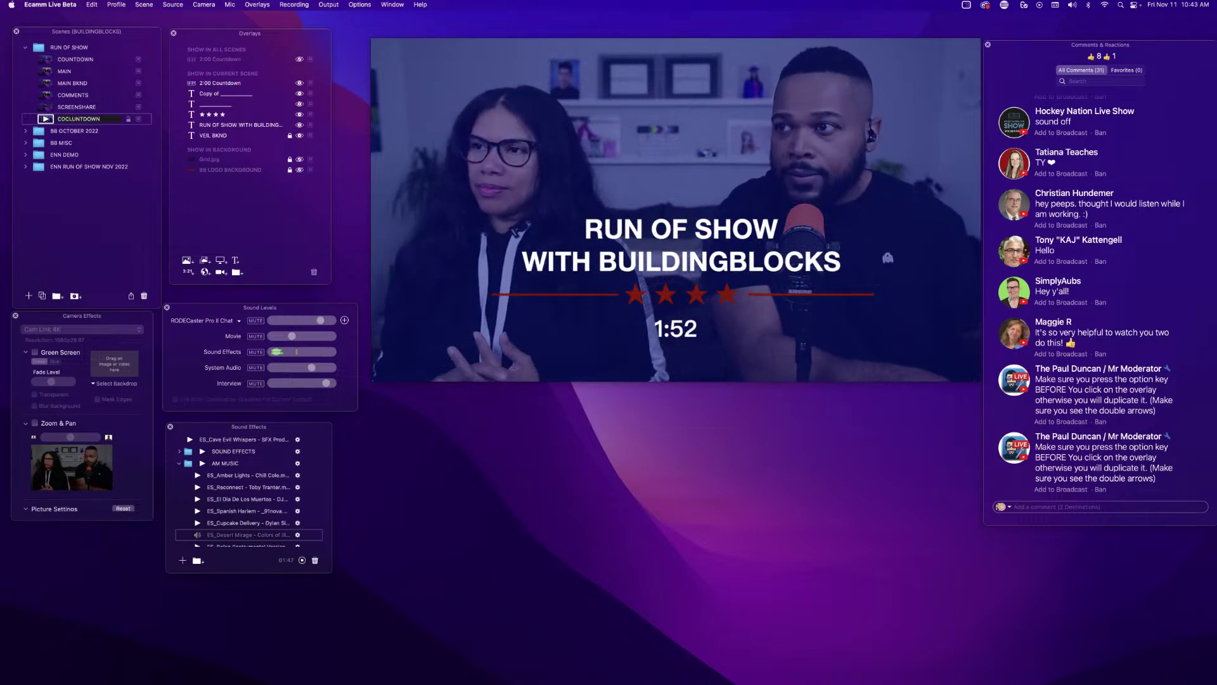
text(CL)
key(super+a)
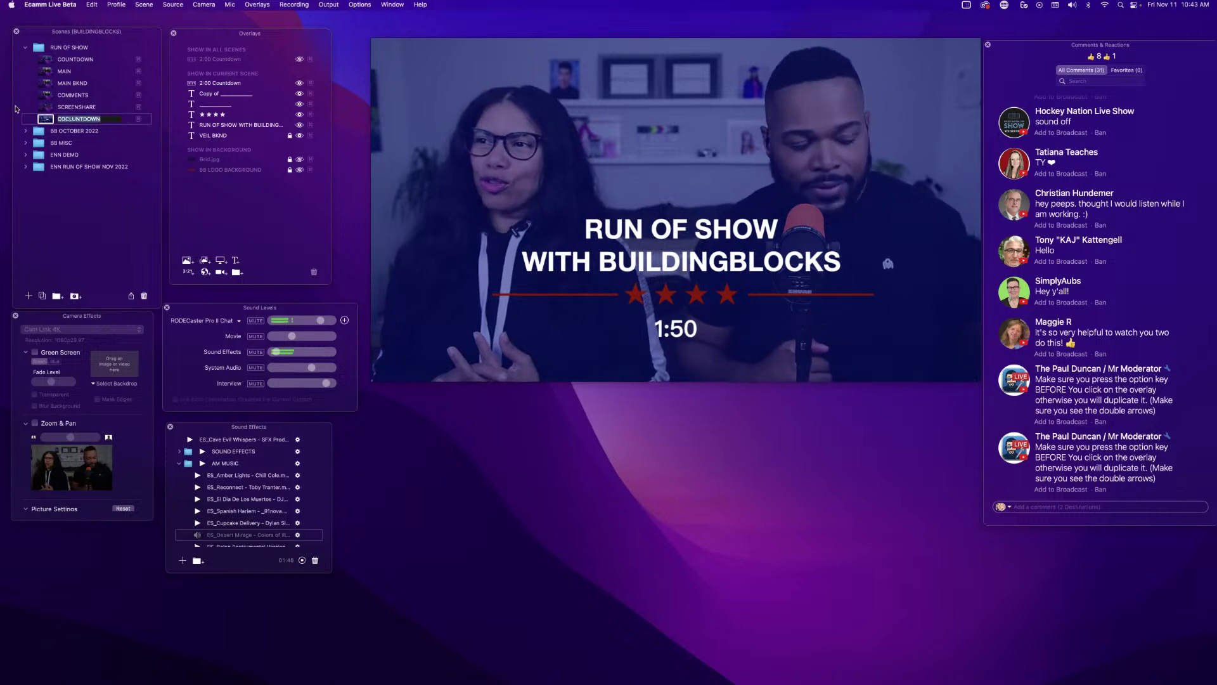
text(cLOSIN)
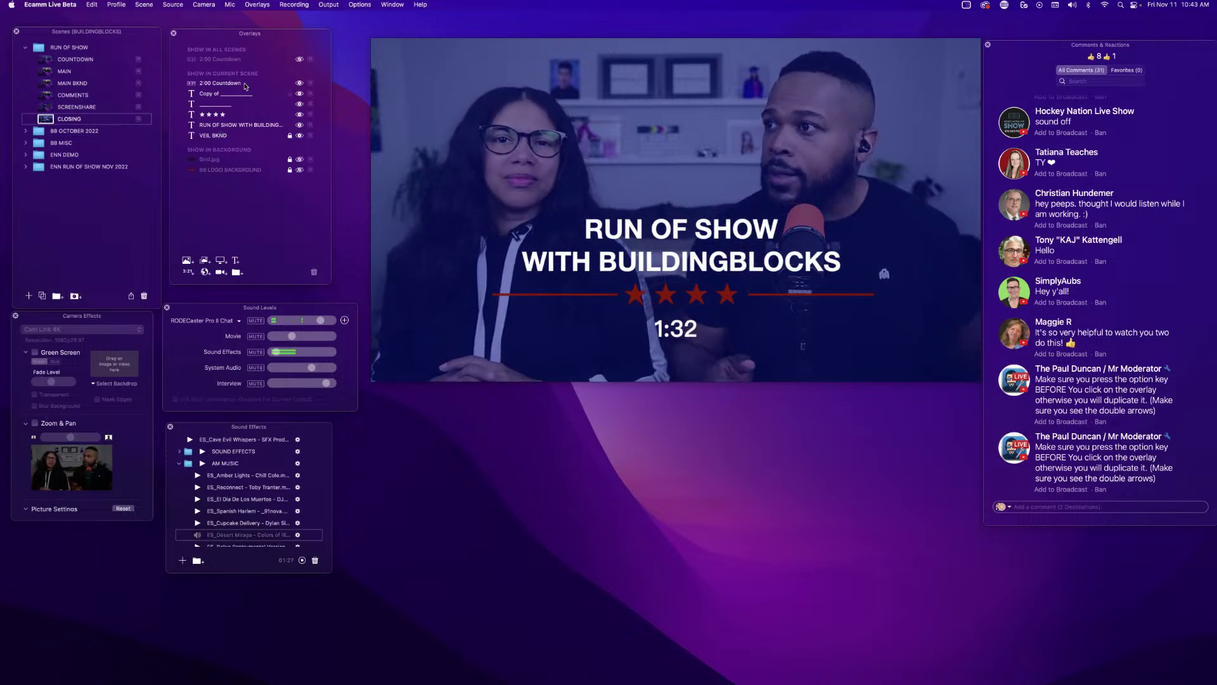
click(224, 83)
Delete the 2:00 Countdown and rewrite the title as THANKS FOR JOINING BUILDINGBLOCKS.
click(313, 272)
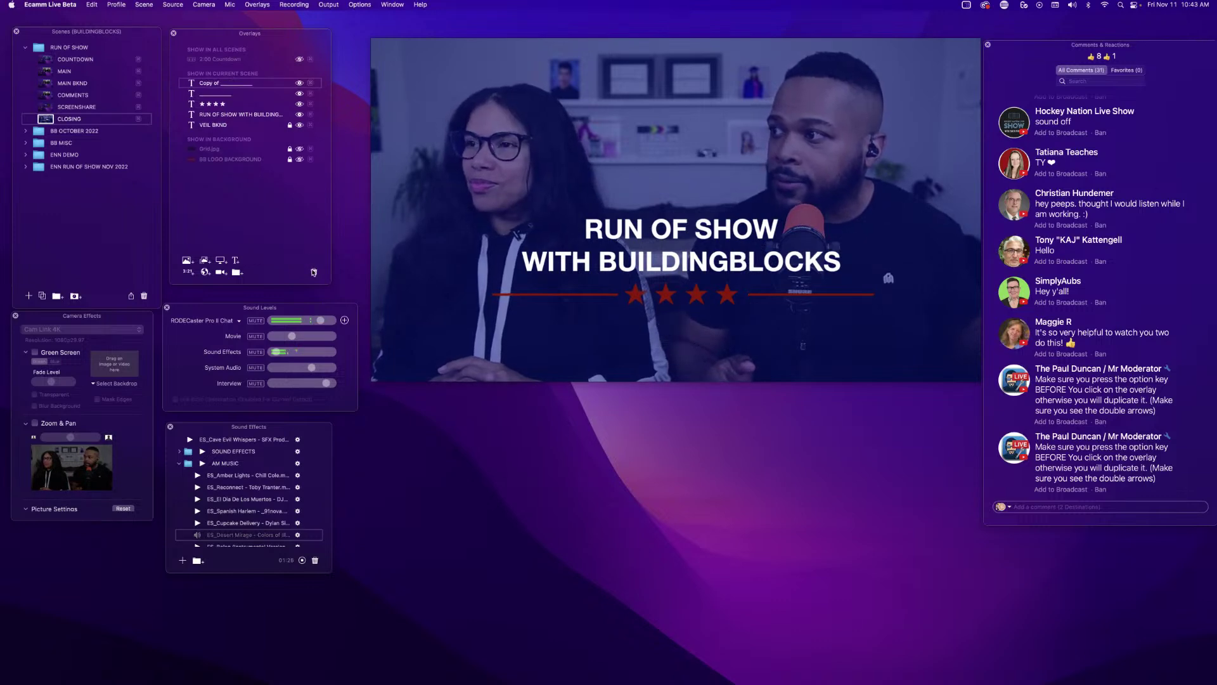
double_click(600, 260)
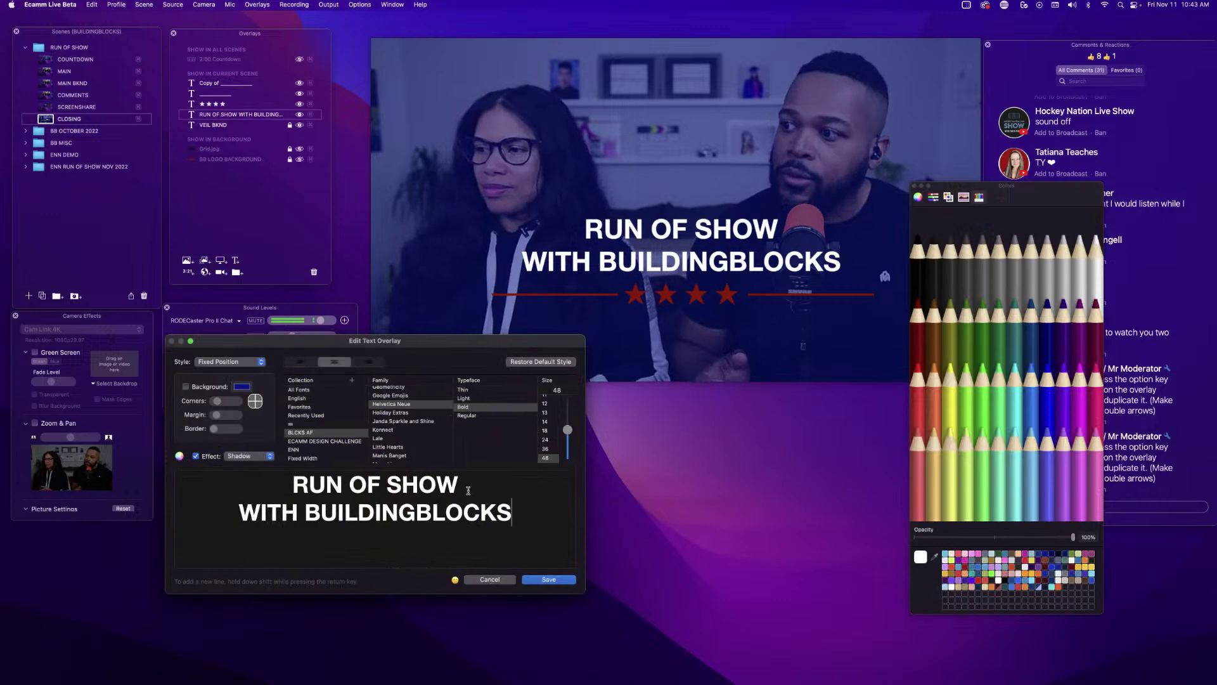
drag(469, 488, 286, 487)
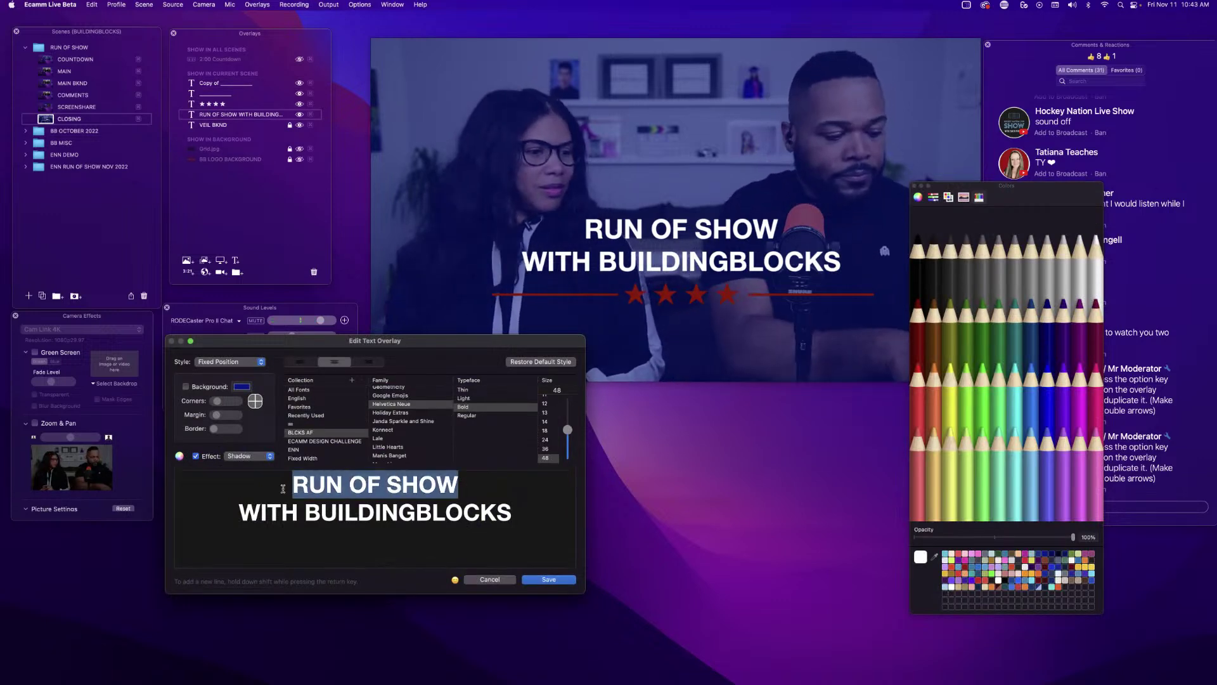
text(THANKKS G)
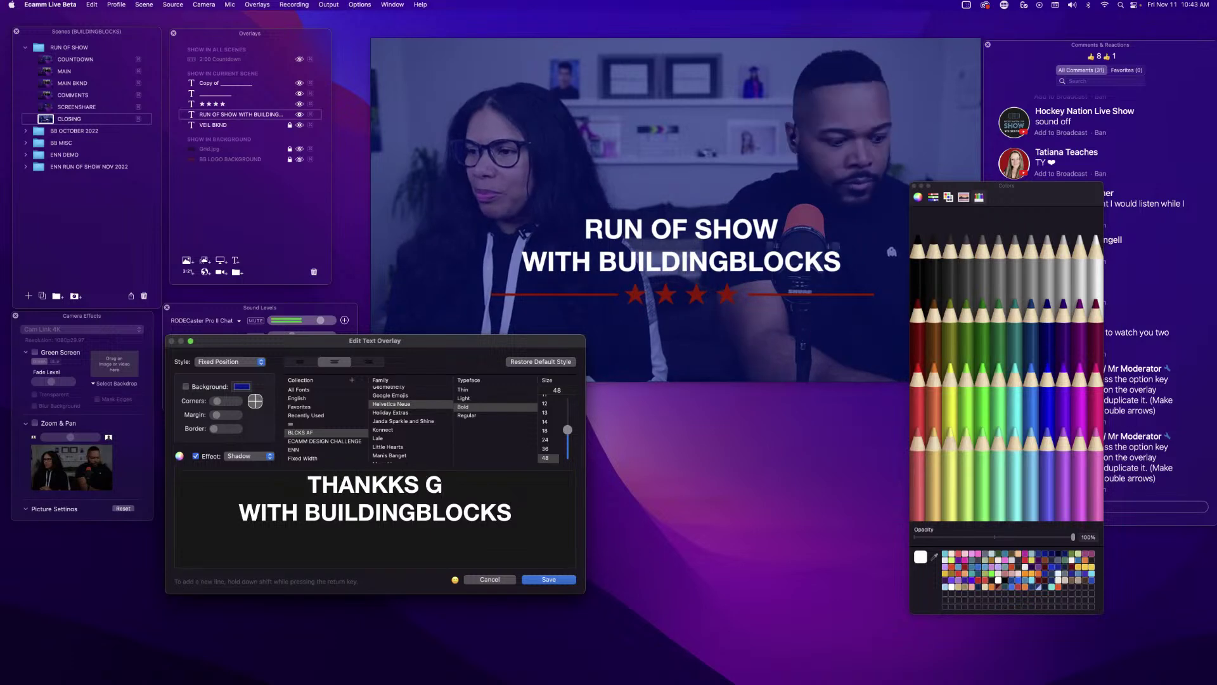
key(BackSpace)
text(F)
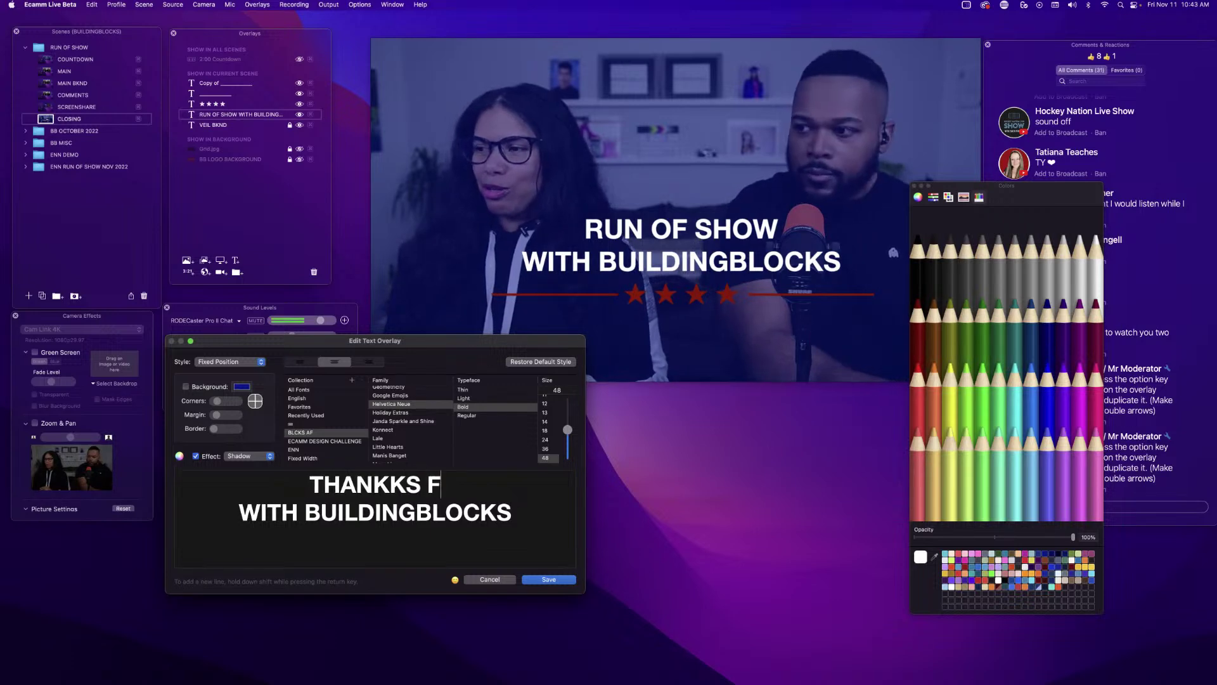
key(BackSpace)
key(BackSpace)
key(BackSpace)
key(BackSpace)
text(S)
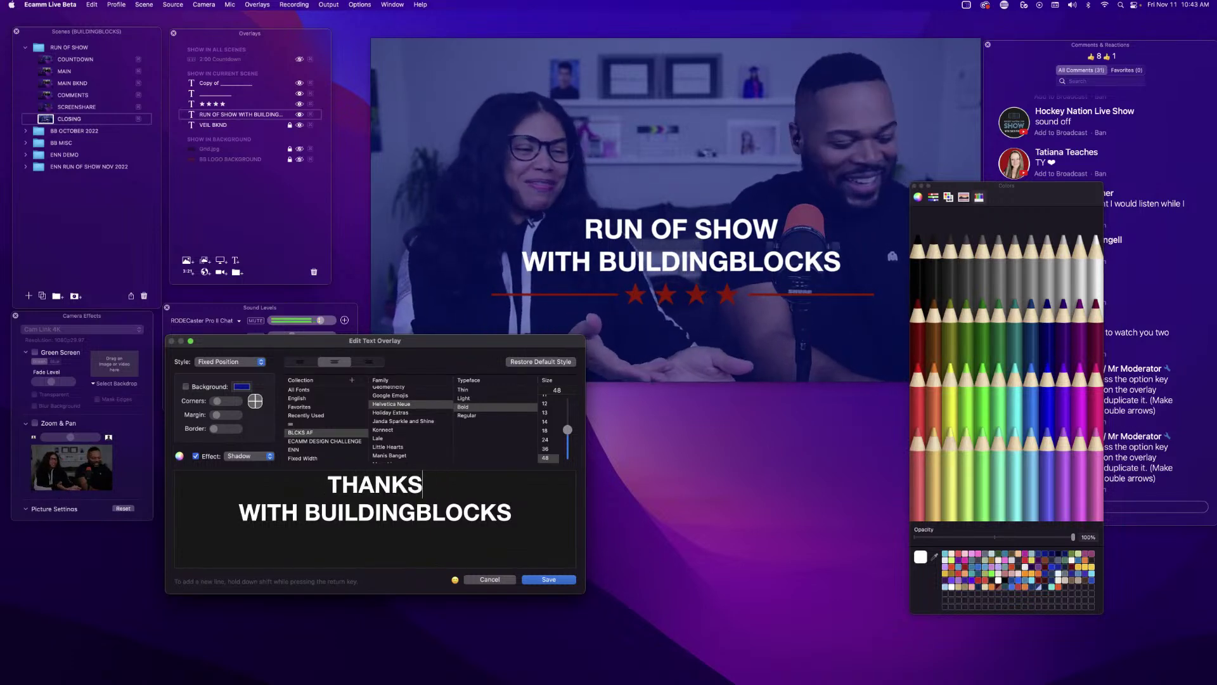
text( FOR J)
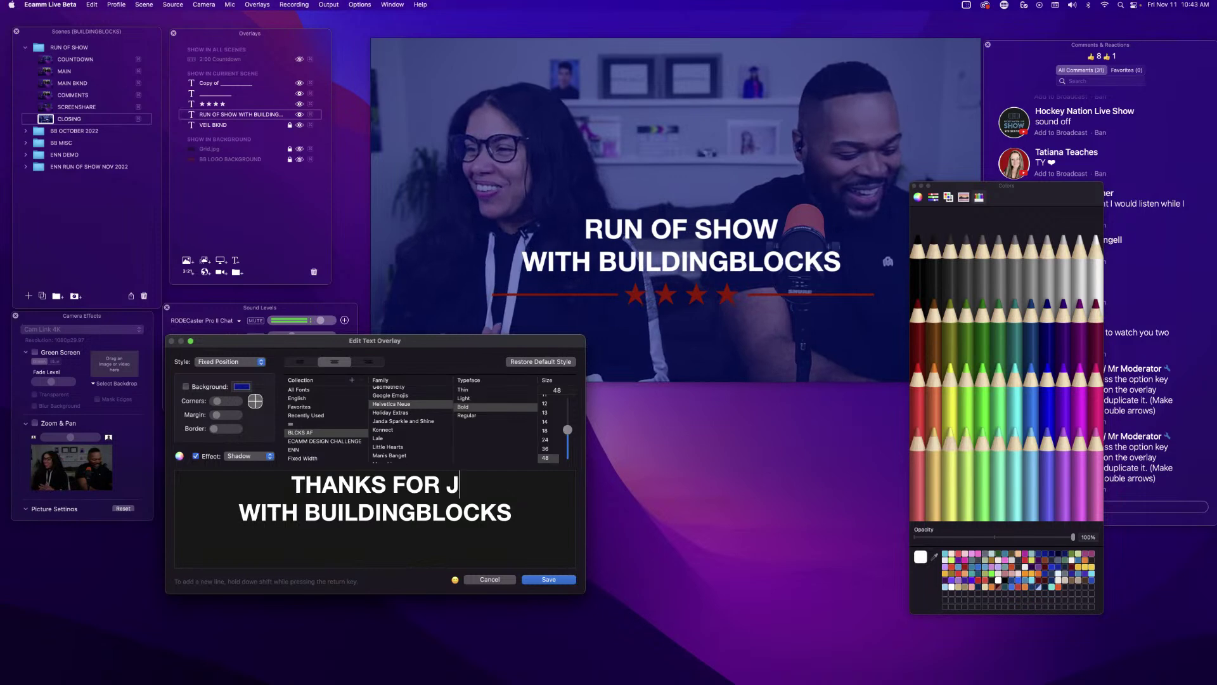
text(OINING)
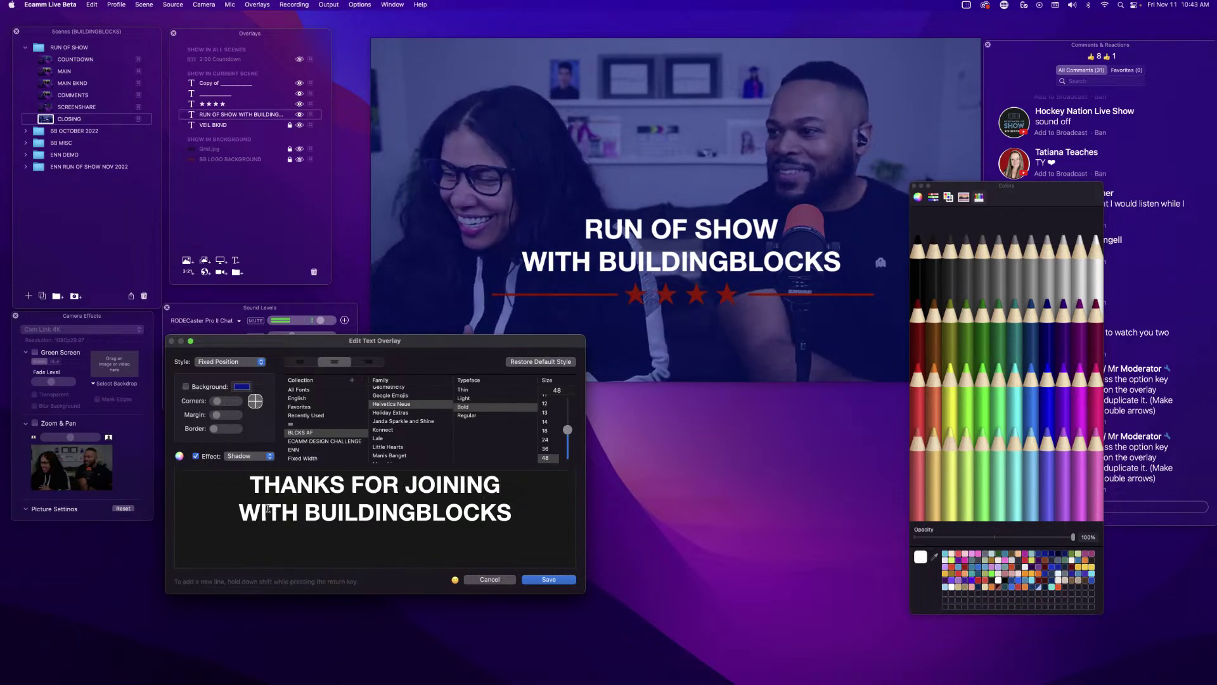
click(303, 512)
key(BackSpace)
key(BackSpace)
key(BackSpace)
key(BackSpace)
key(BackSpace)
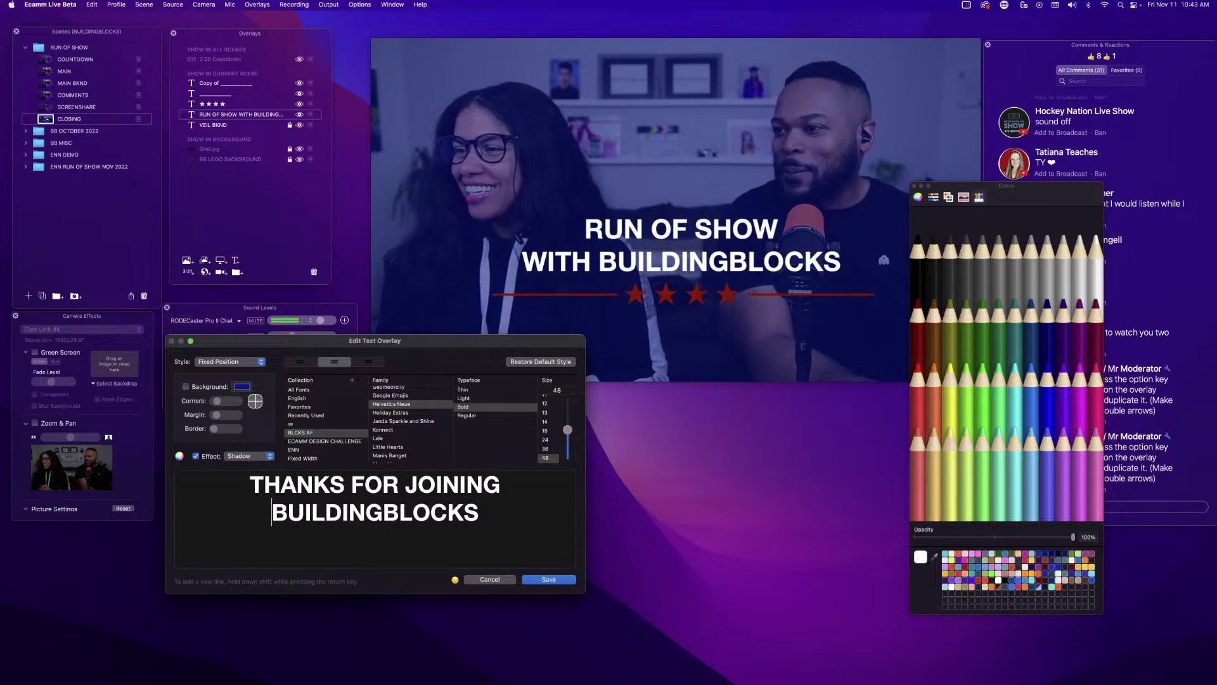
key(Return)
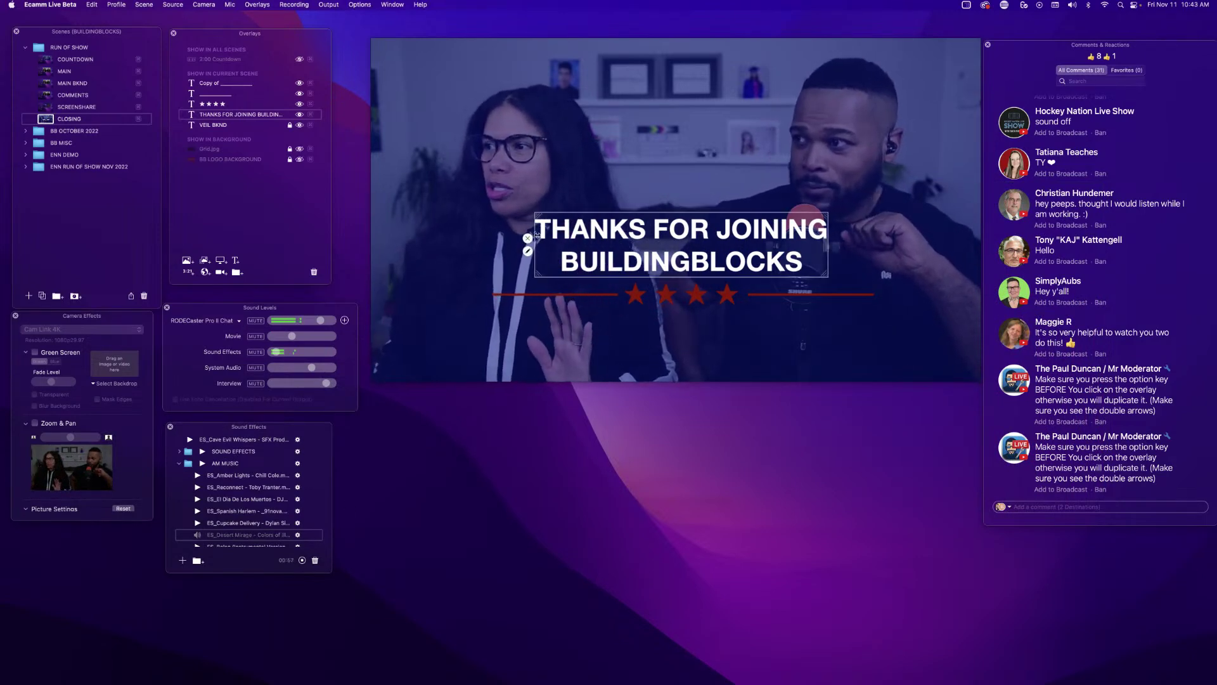
Set the THANKS FOR JOINING title's style to Fly In From Left, save it, then run SCREENSHARE.
click(528, 252)
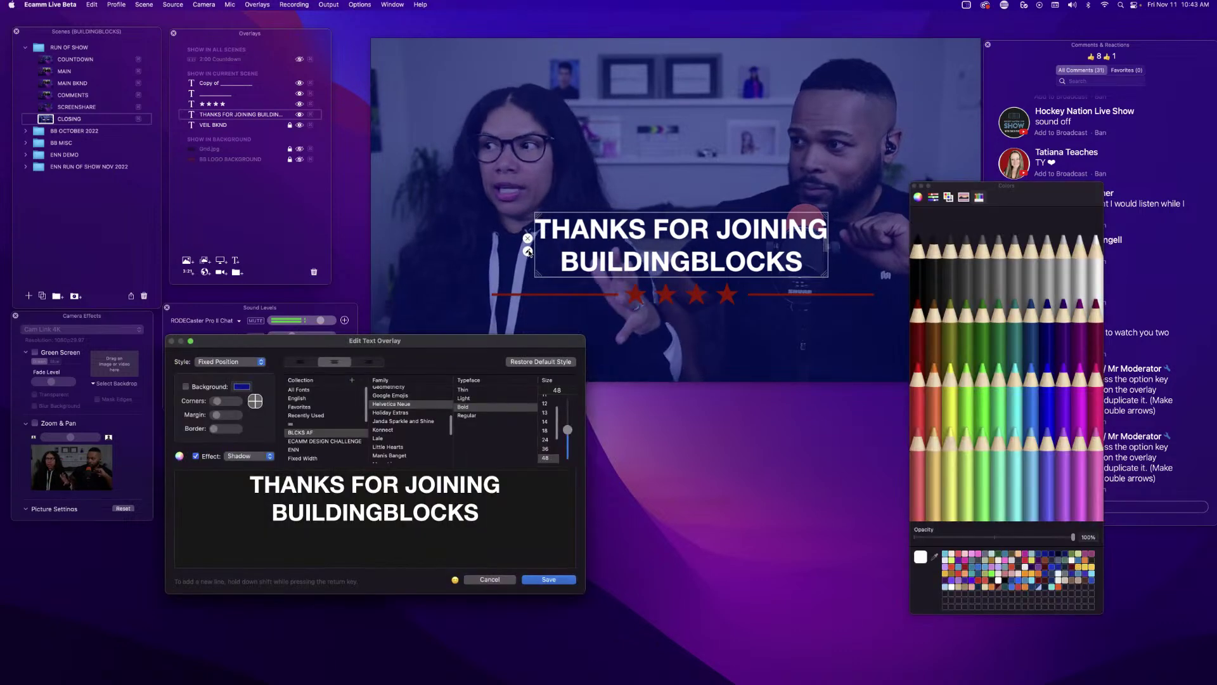
click(241, 358)
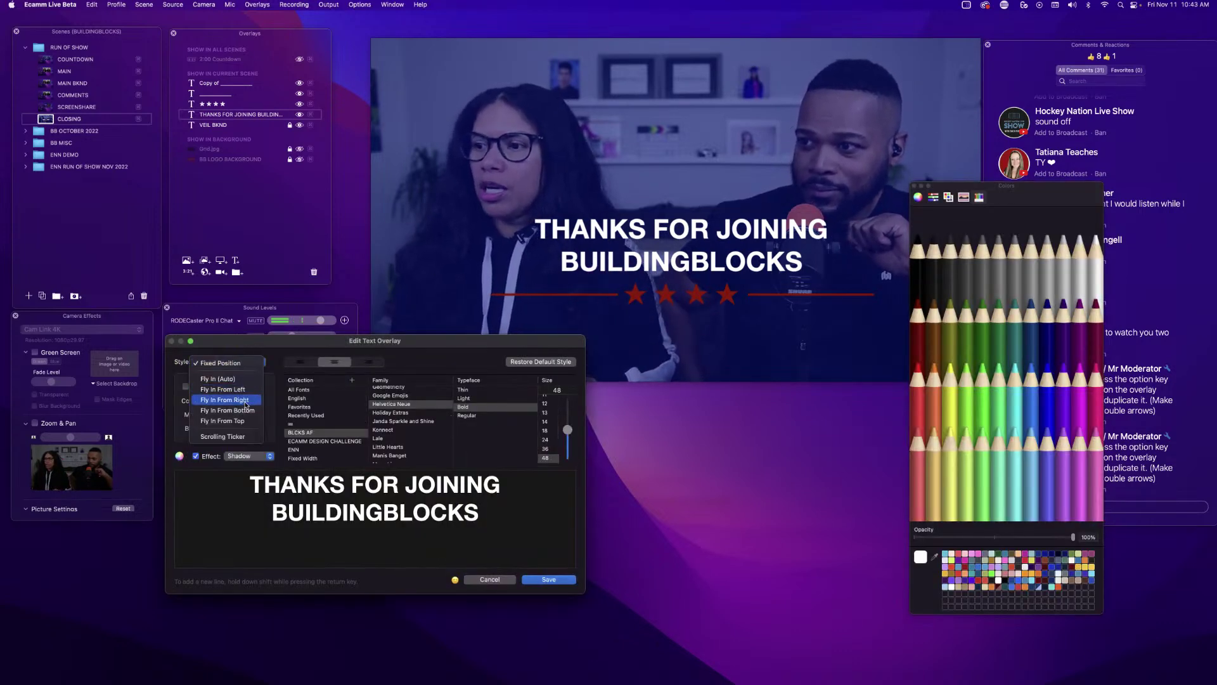
click(245, 390)
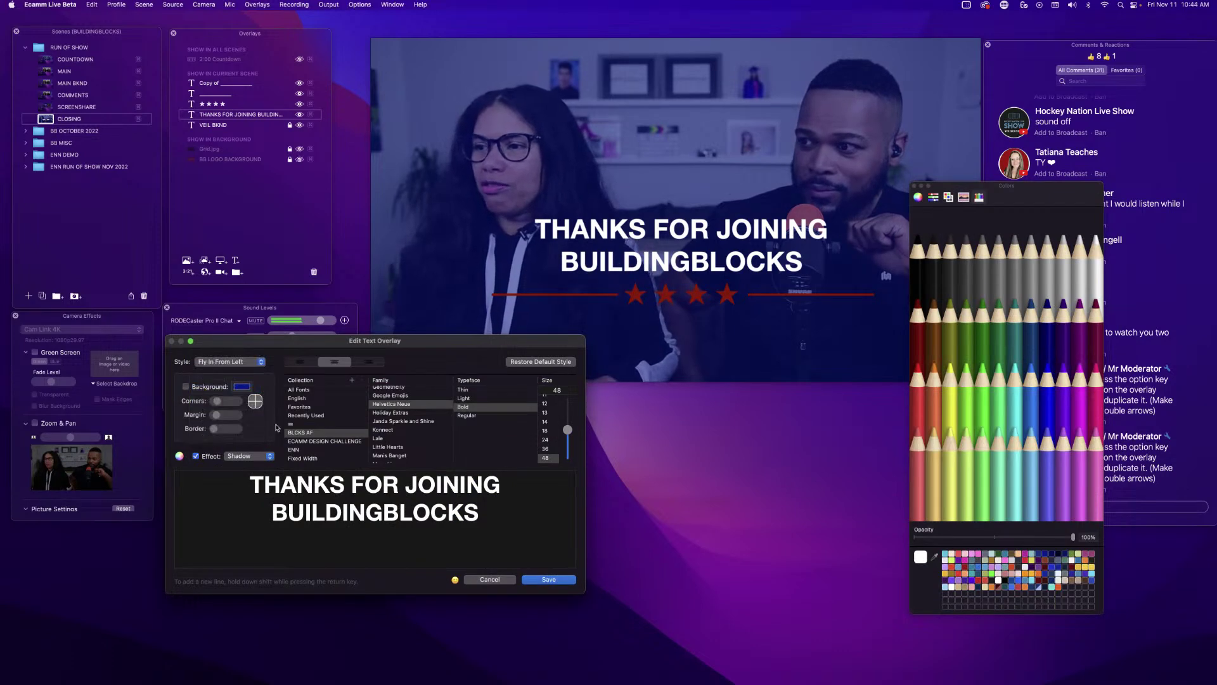
click(549, 580)
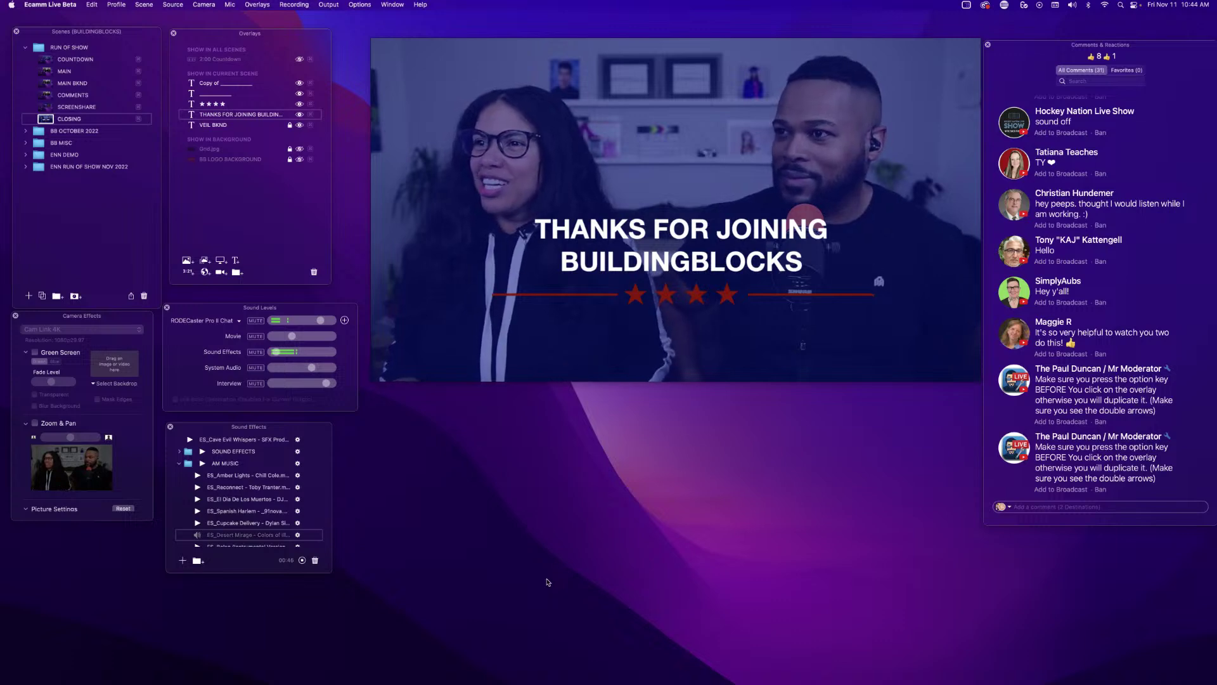
click(47, 106)
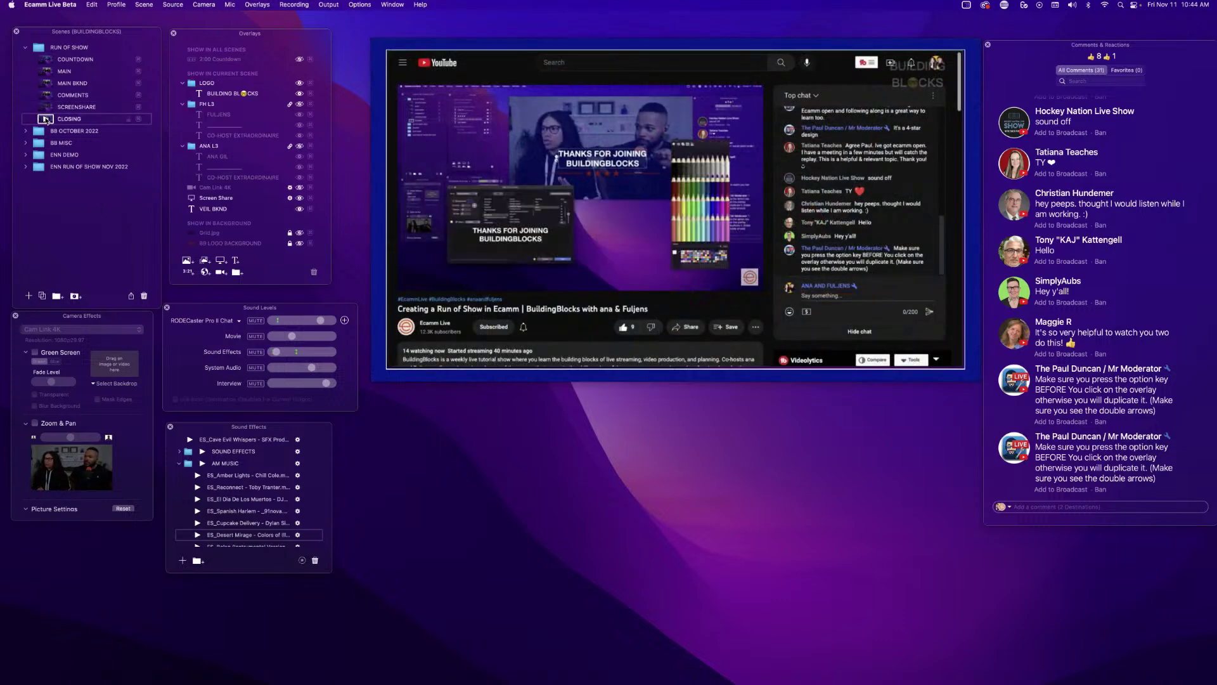
Run the CLOSING scene to show the THANKS FOR JOINING BUILDINGBLOCKS title over the camera.
click(47, 119)
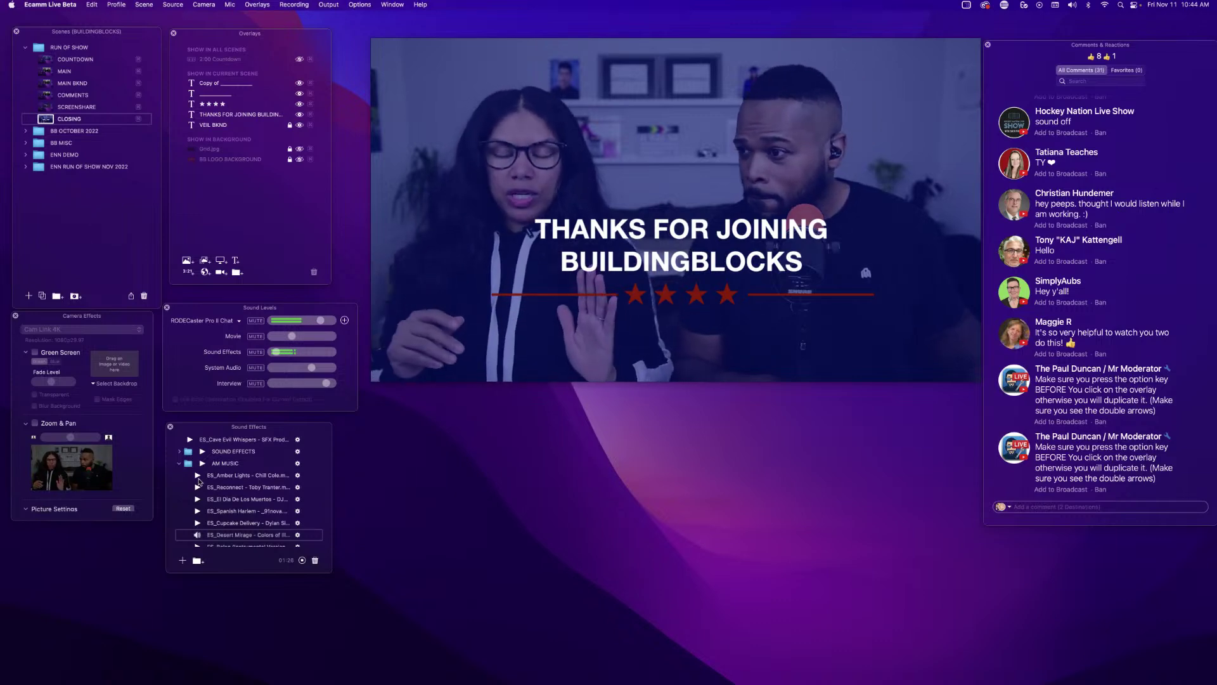
Play the ES_Belen music track, then switch to the I'm a Dynamite track.
scroll(198, 482, down, 4)
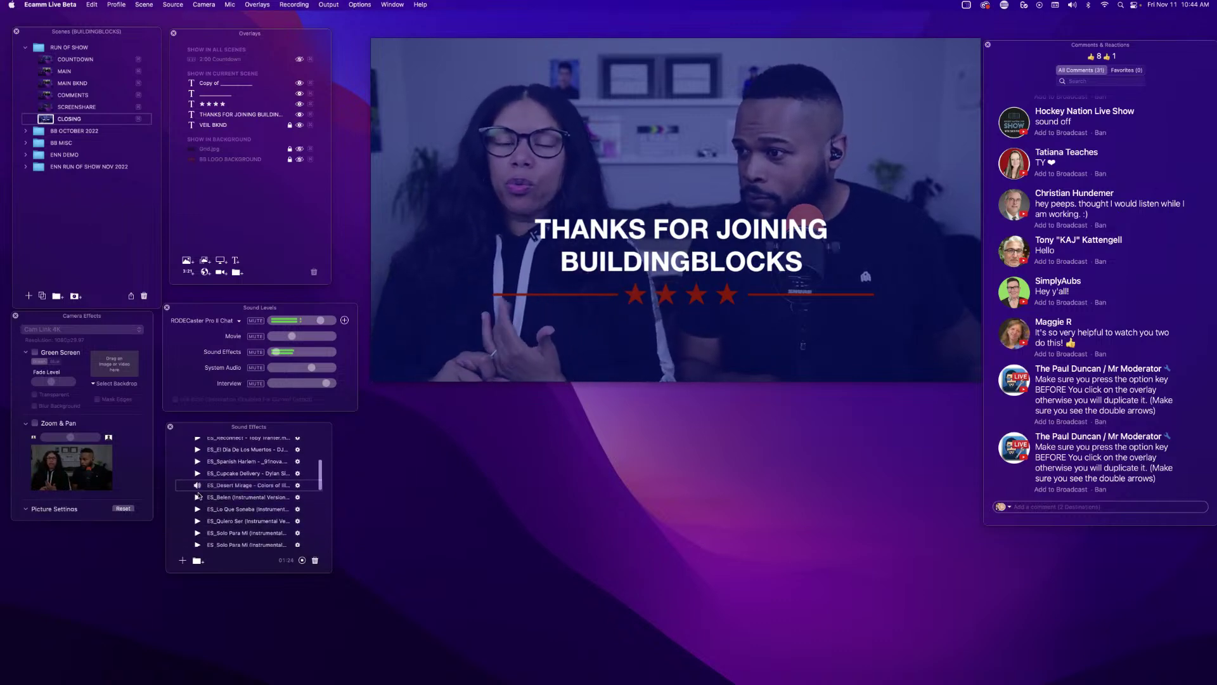
click(198, 498)
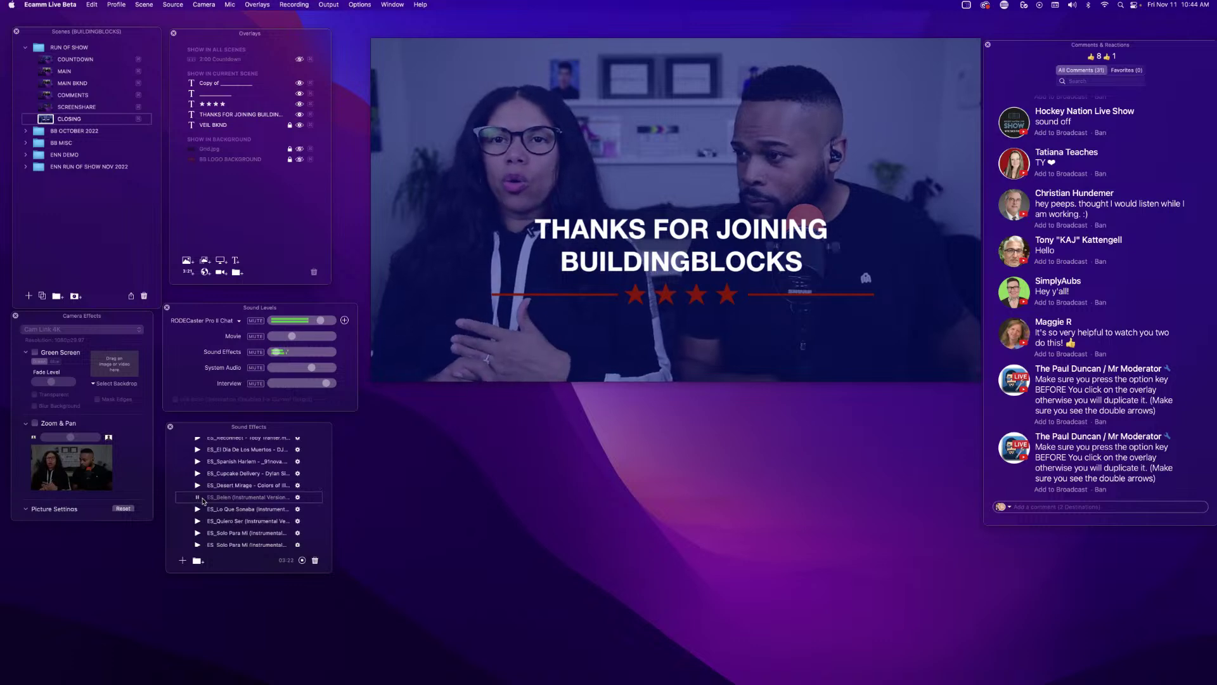
scroll(201, 494, up, 2)
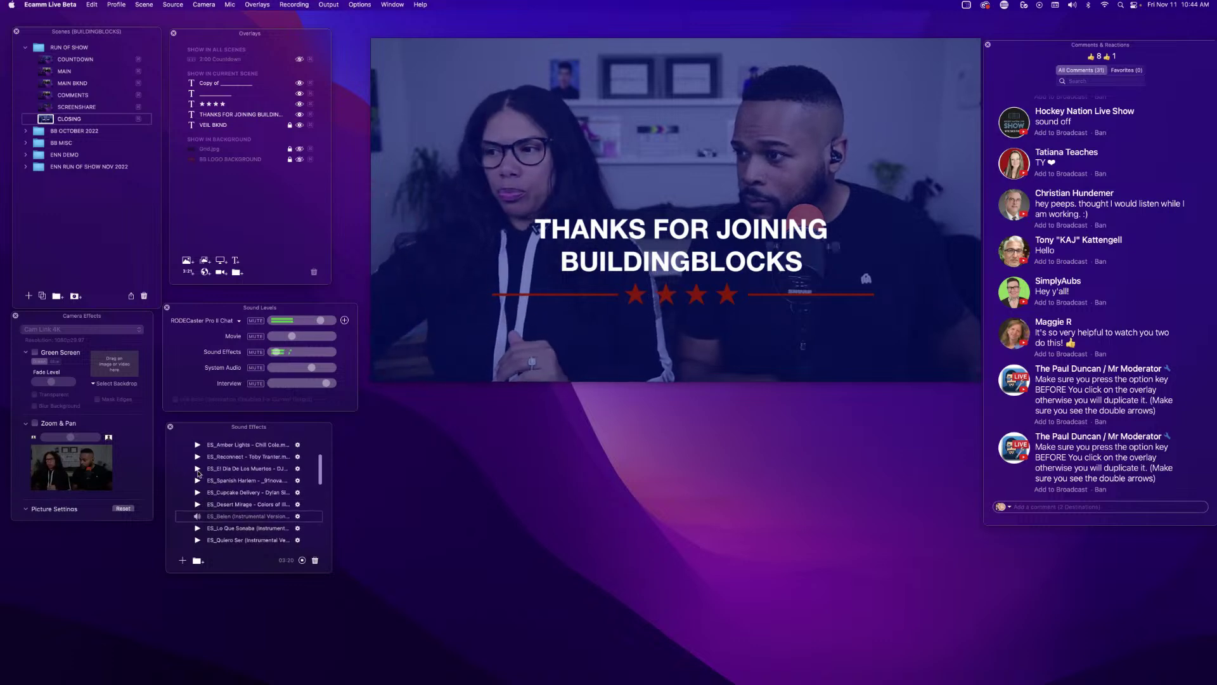
scroll(199, 472, down, 3)
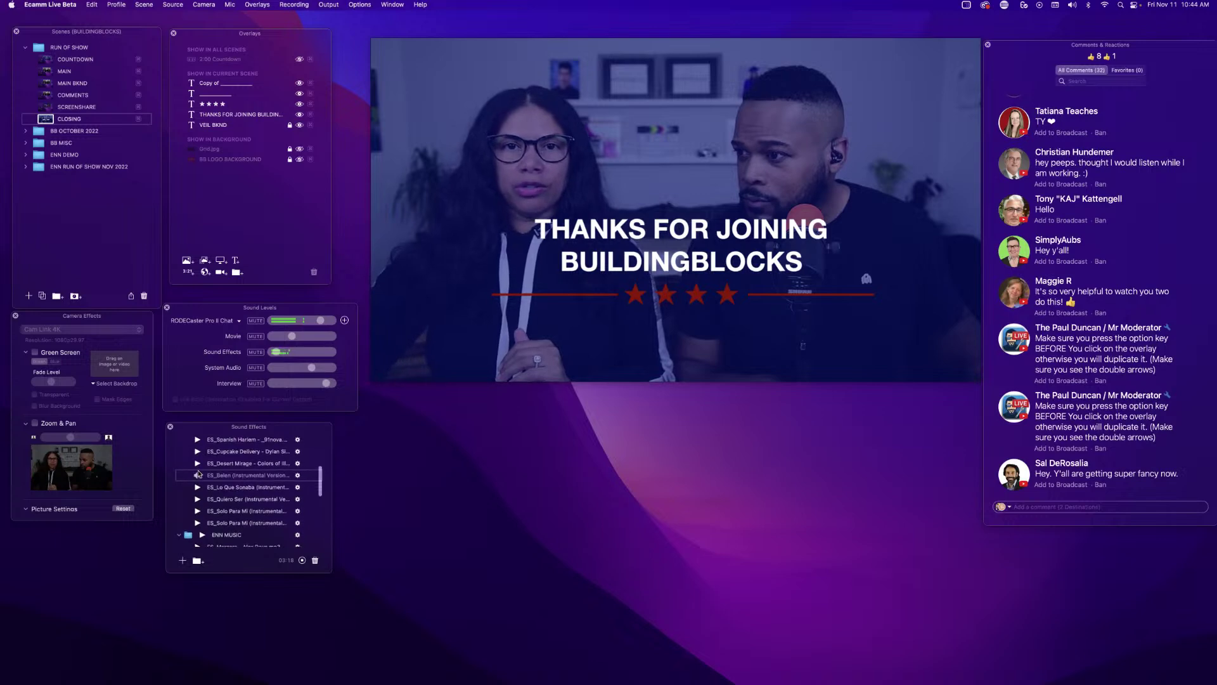
scroll(199, 473, down, 2)
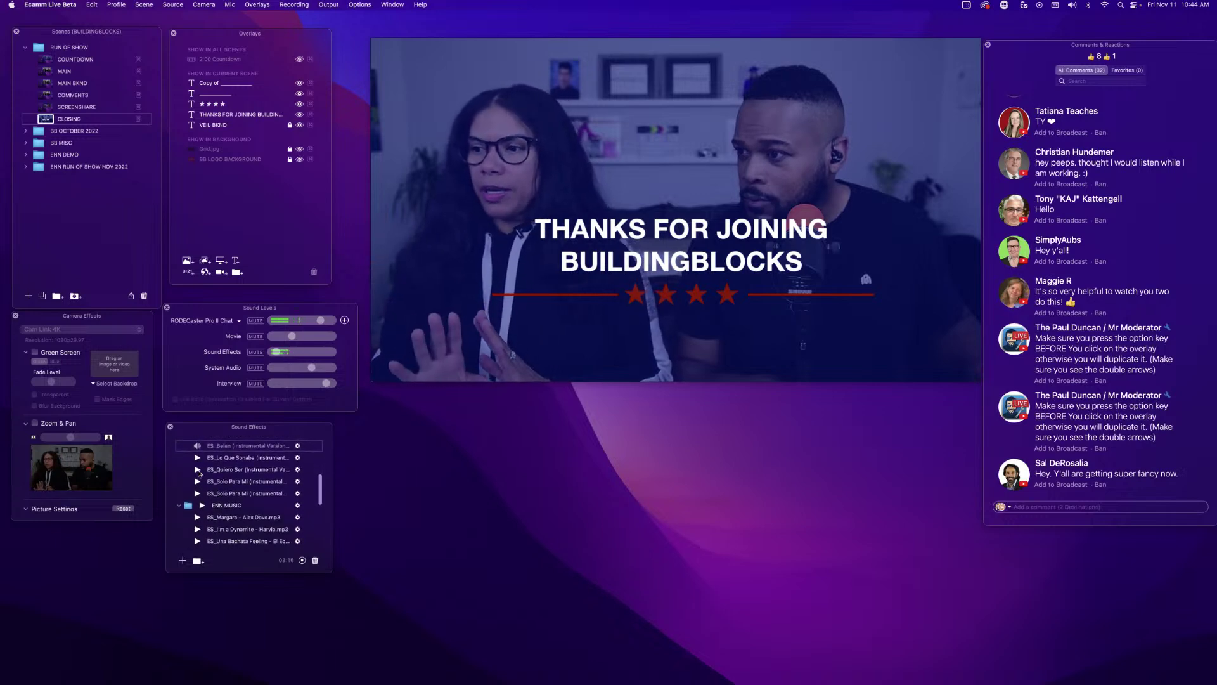
scroll(199, 473, down, 2)
click(198, 501)
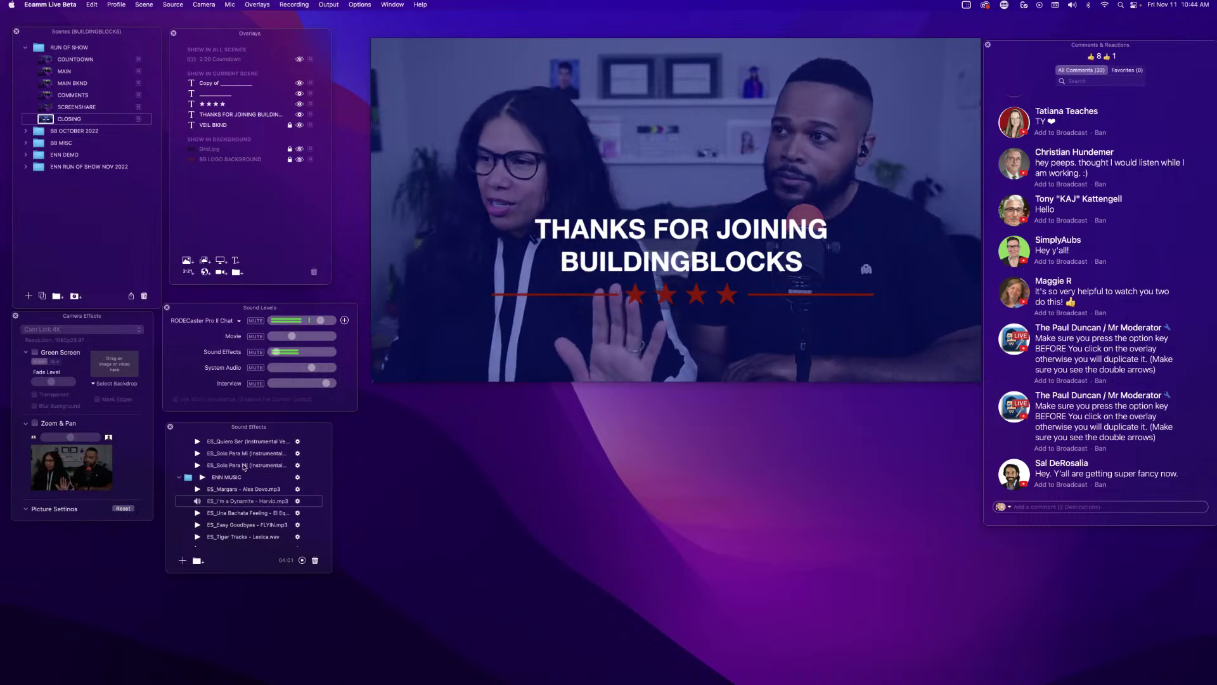
scroll(245, 467, down, 10)
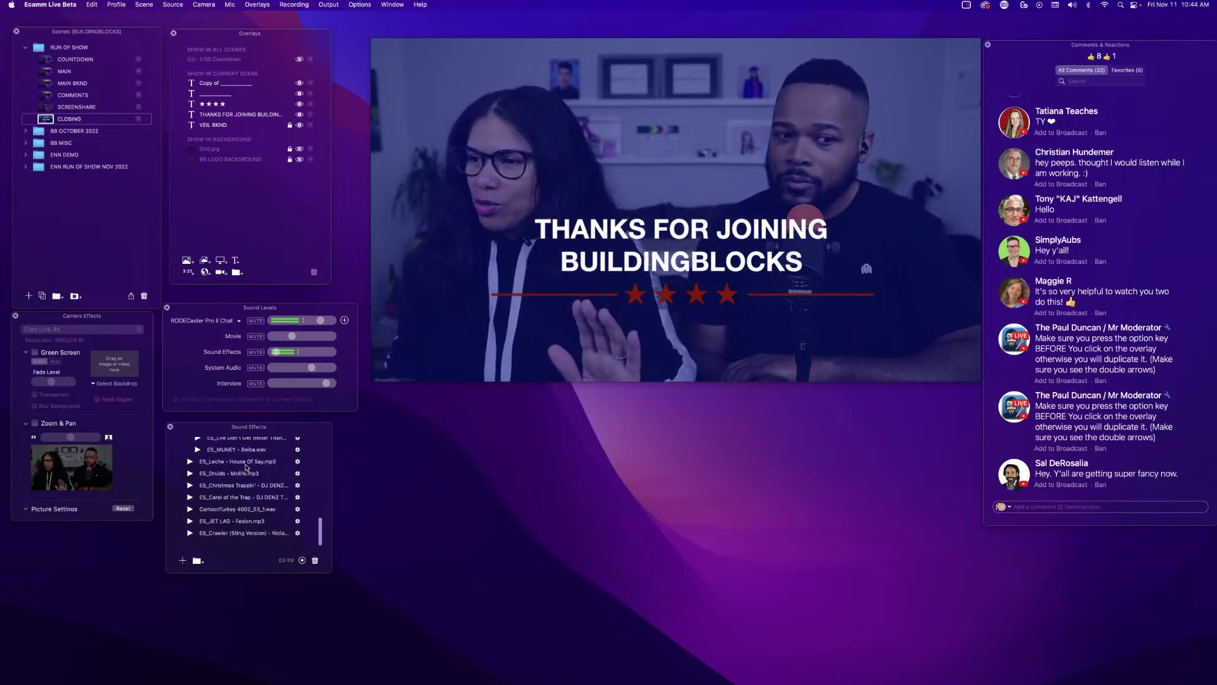
scroll(246, 467, up, 15)
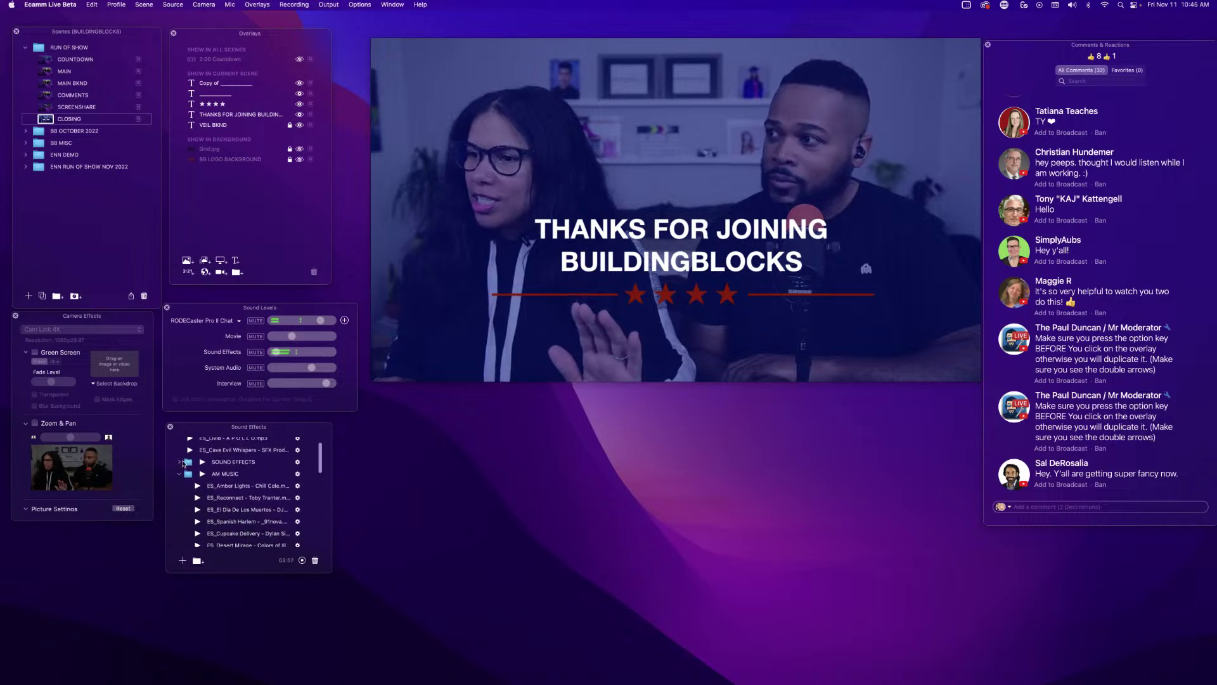
From the SOUND EFFECTS folder, play Cartoon Voice 4, Magic Spell Hit 4, Magical Spell and Prison Bars Rattle.
click(182, 462)
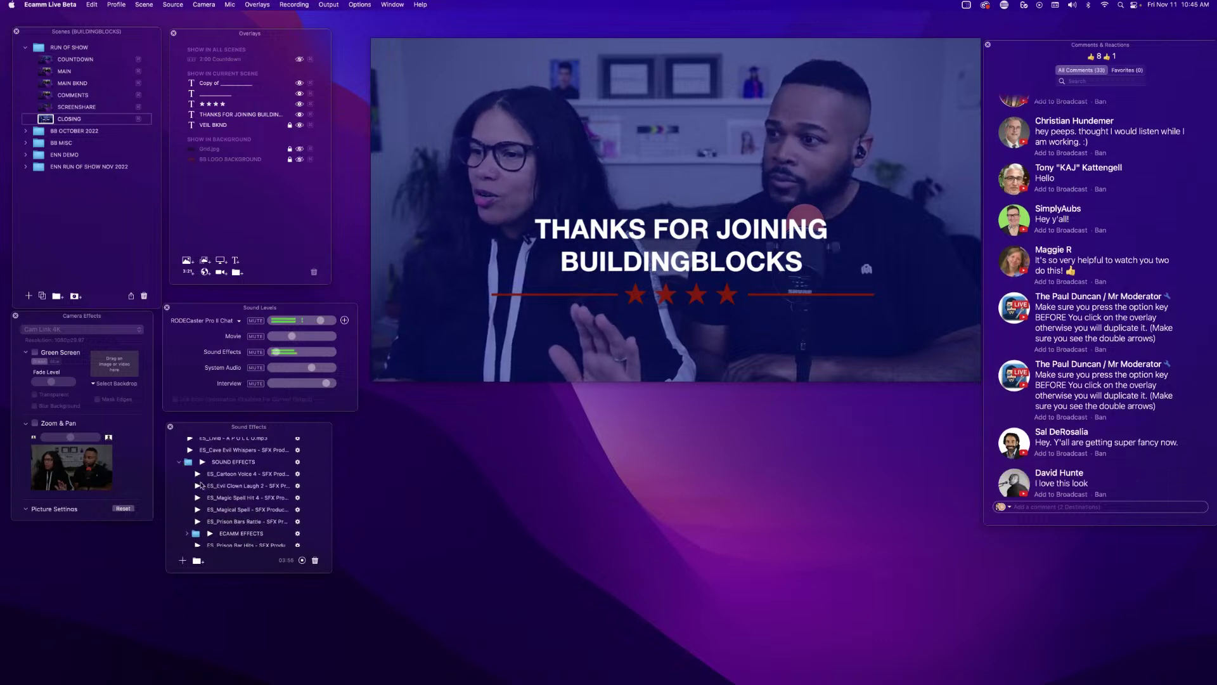
click(198, 475)
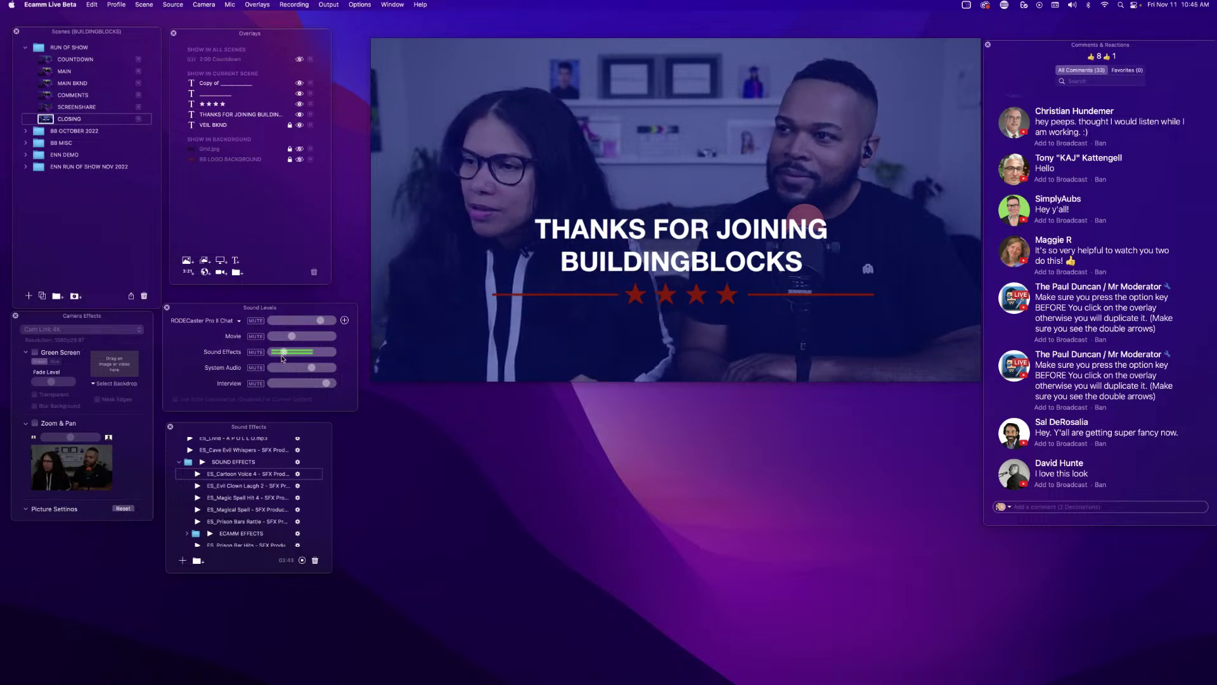
click(196, 475)
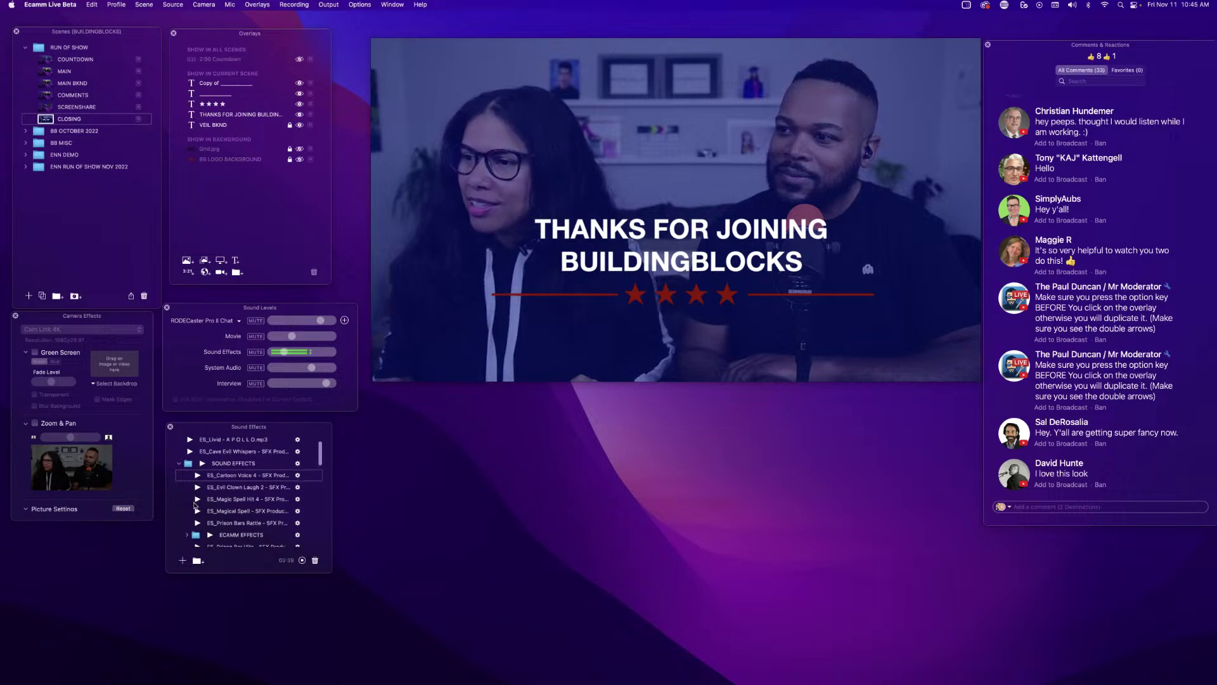
click(197, 500)
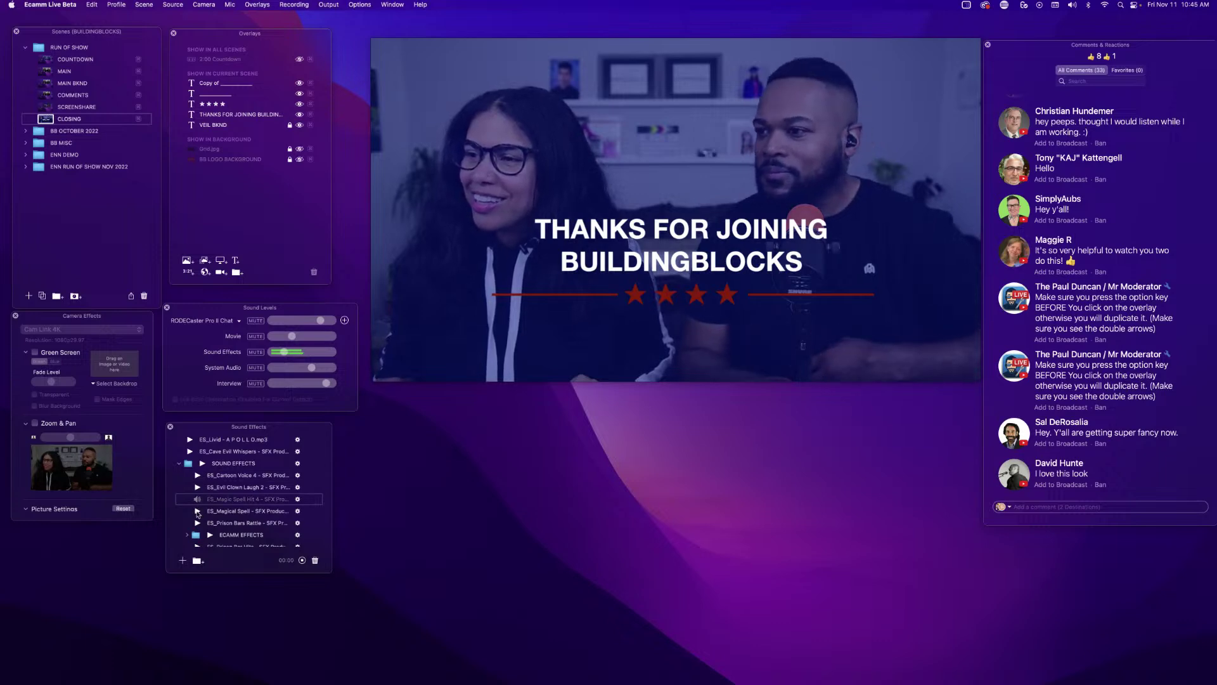
click(198, 511)
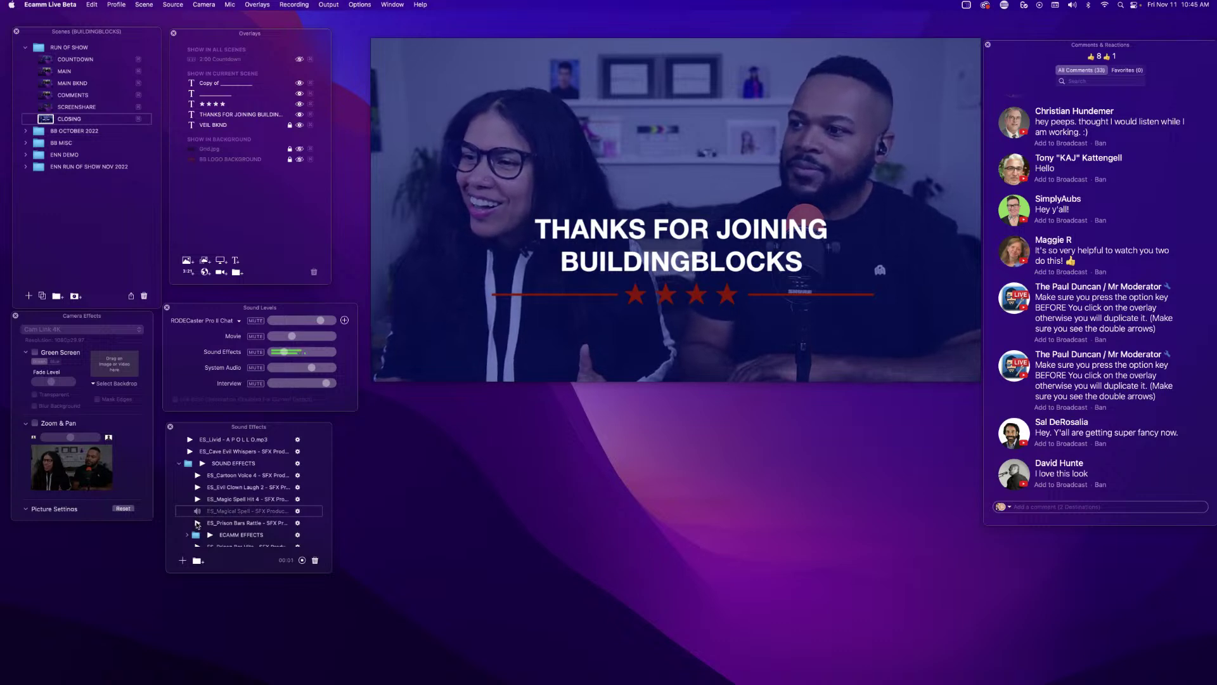
click(197, 524)
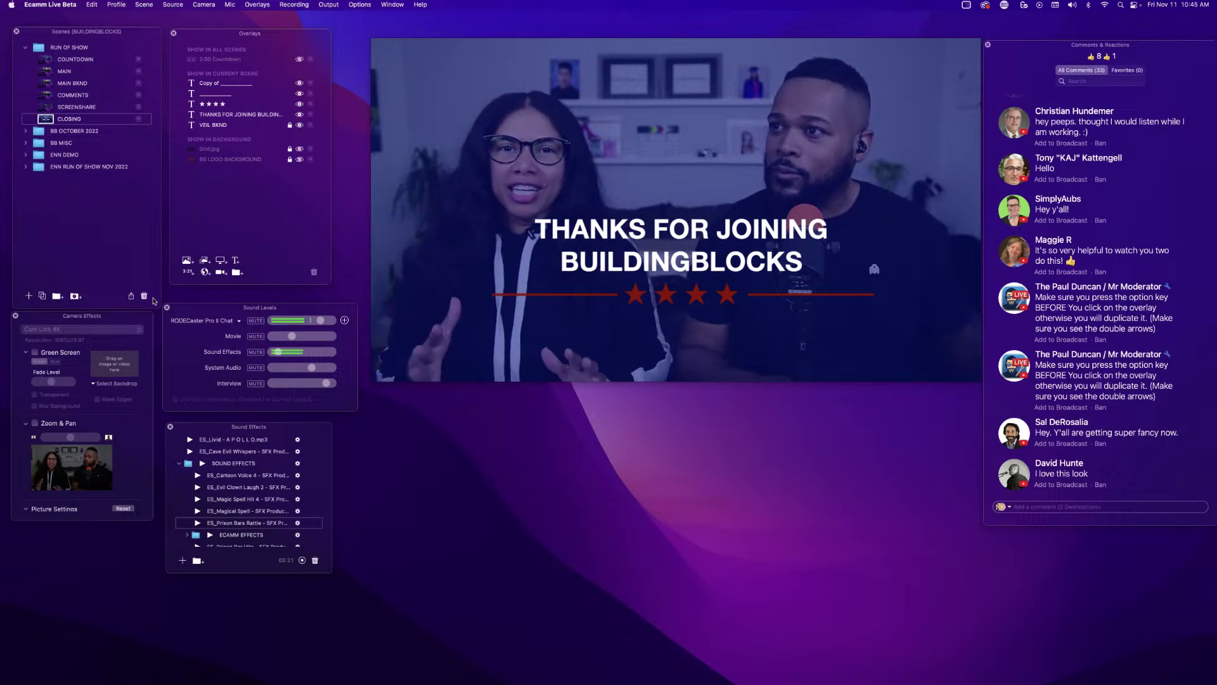
Go to MAIN, return to CLOSING, and put the "I love this look" comment on air.
click(57, 71)
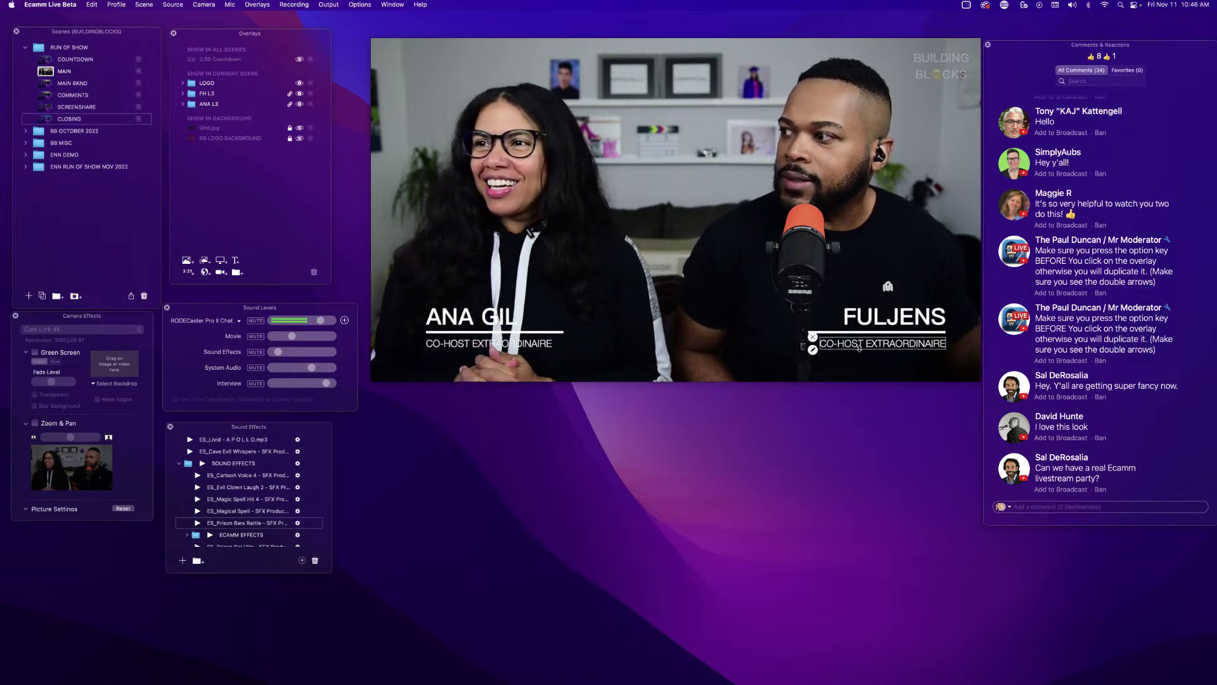
click(42, 120)
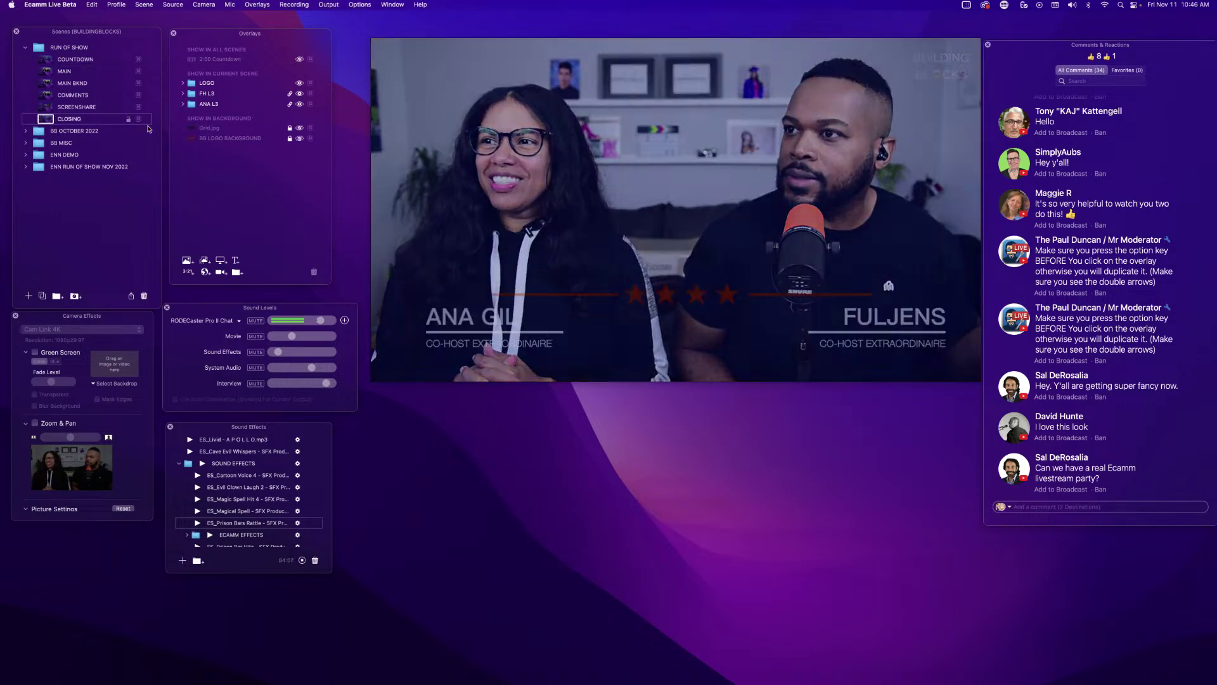
click(1016, 432)
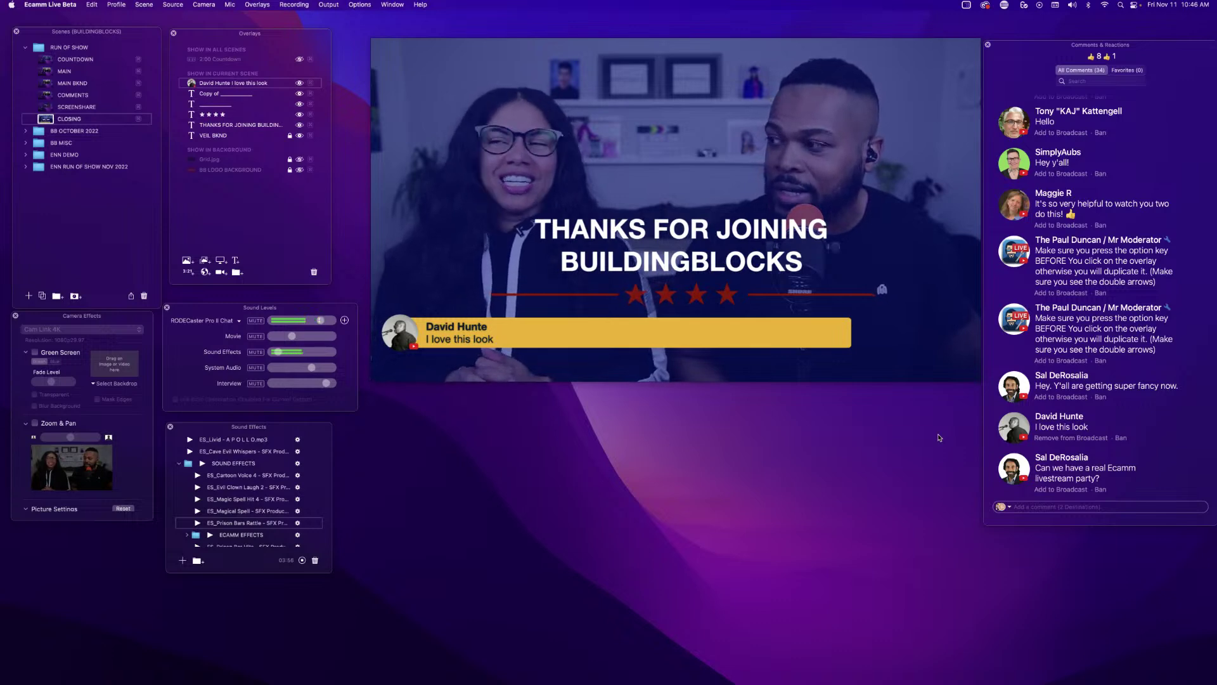
Replace the on-air "I love this look" banner with a different viewer comment.
click(1012, 470)
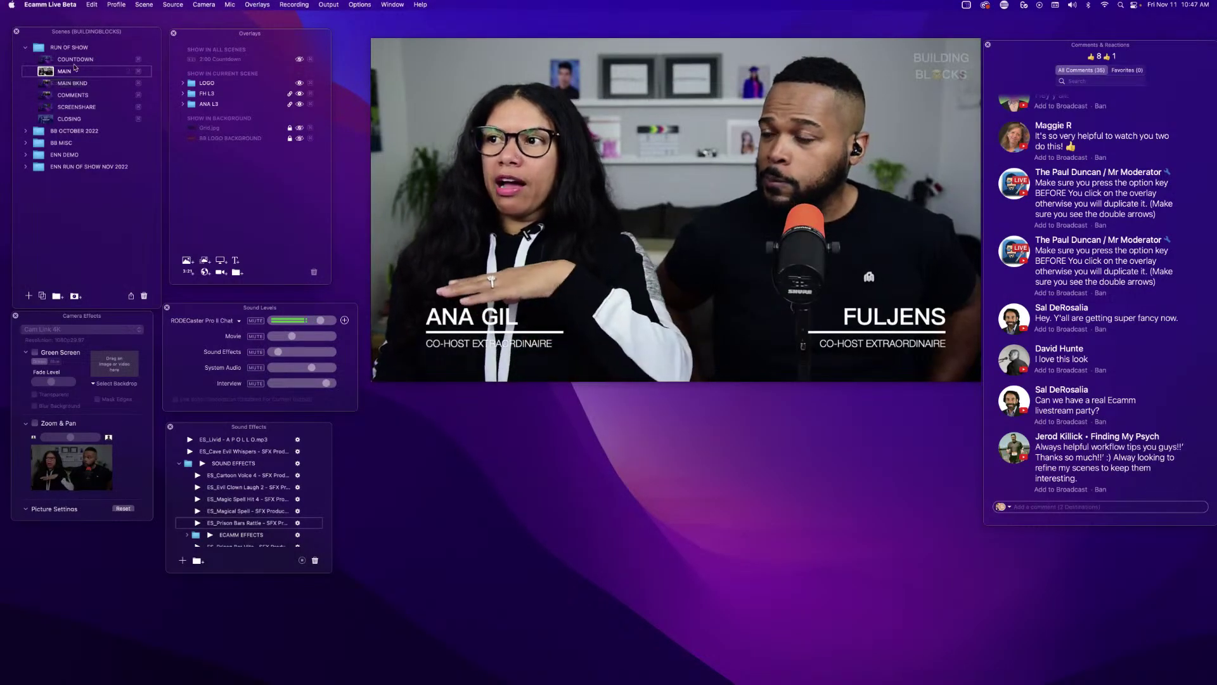
Drag MAIN BKND out of RUN OF SHOW, collapse BB MISC, then switch to COMMENTS.
click(47, 86)
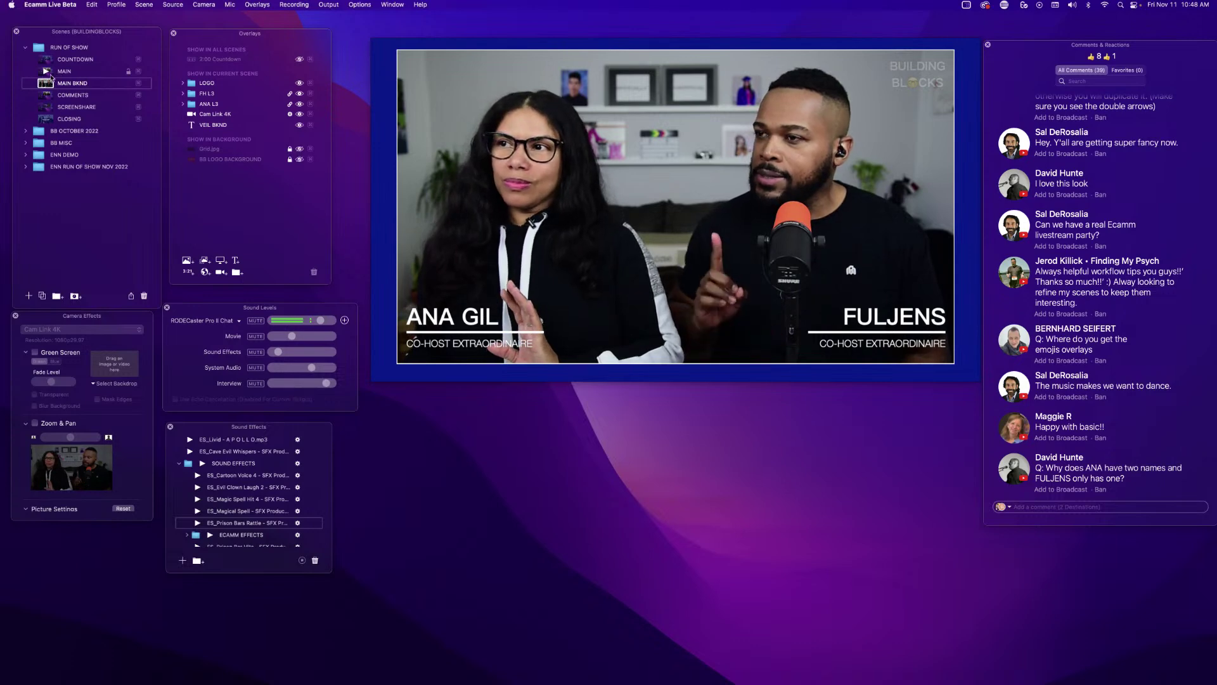
click(49, 75)
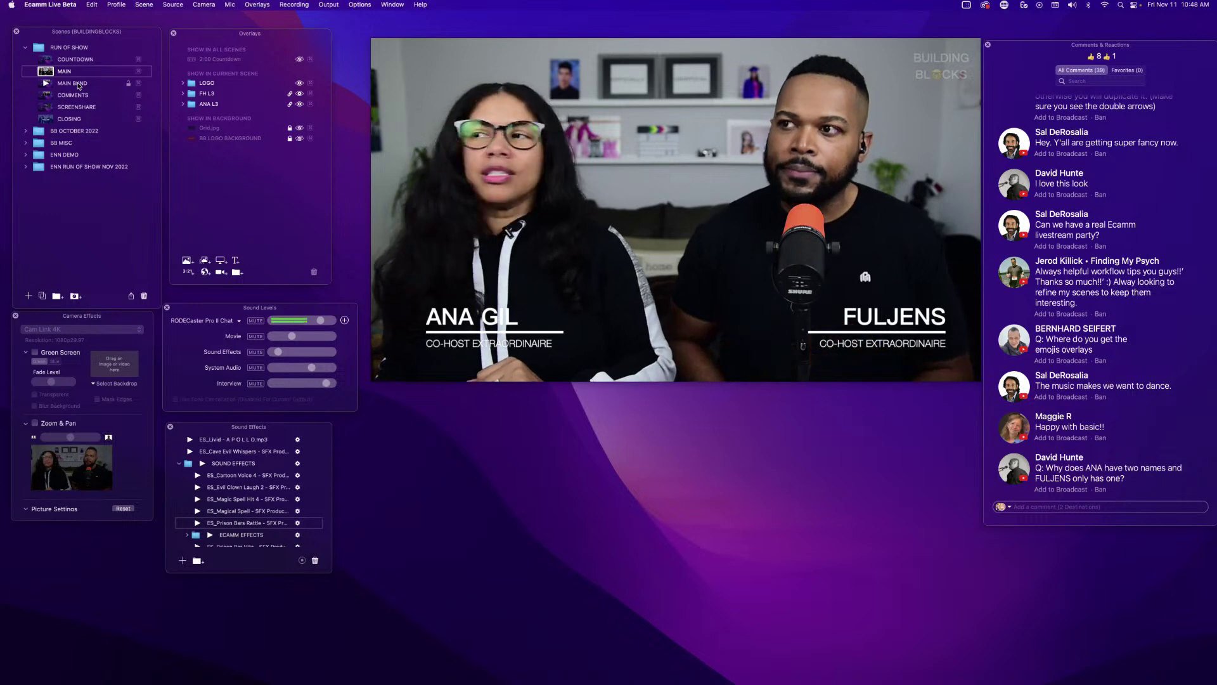
drag(78, 87, 23, 134)
click(24, 131)
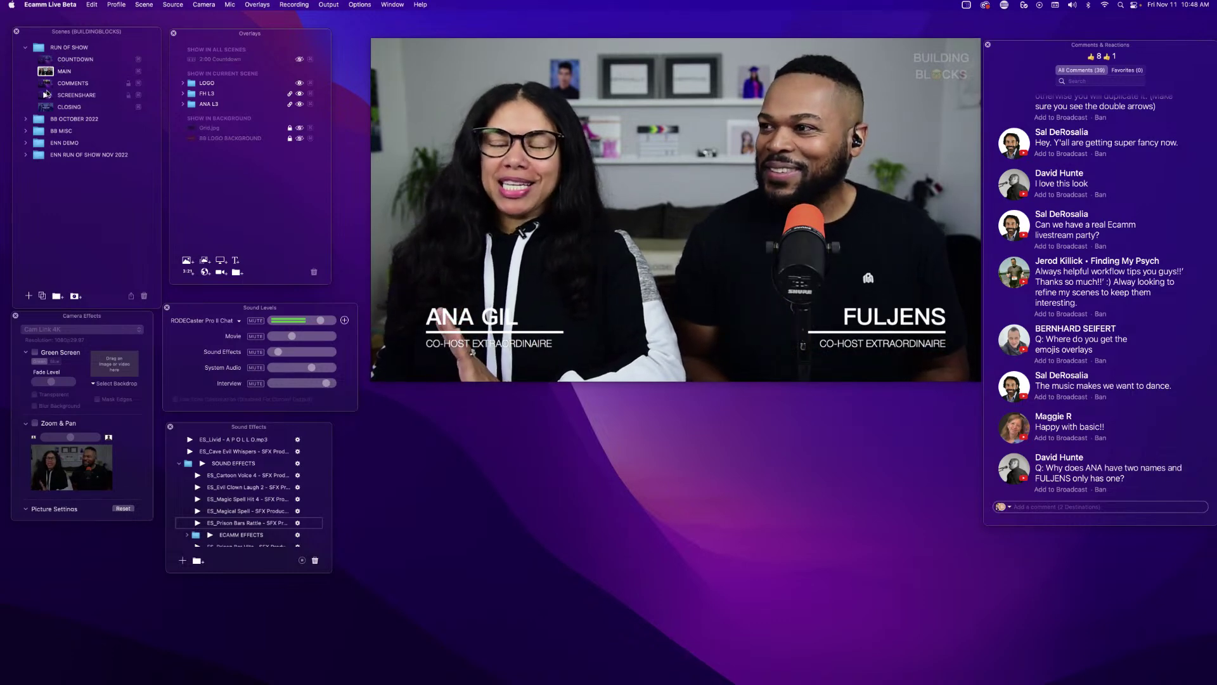
click(46, 86)
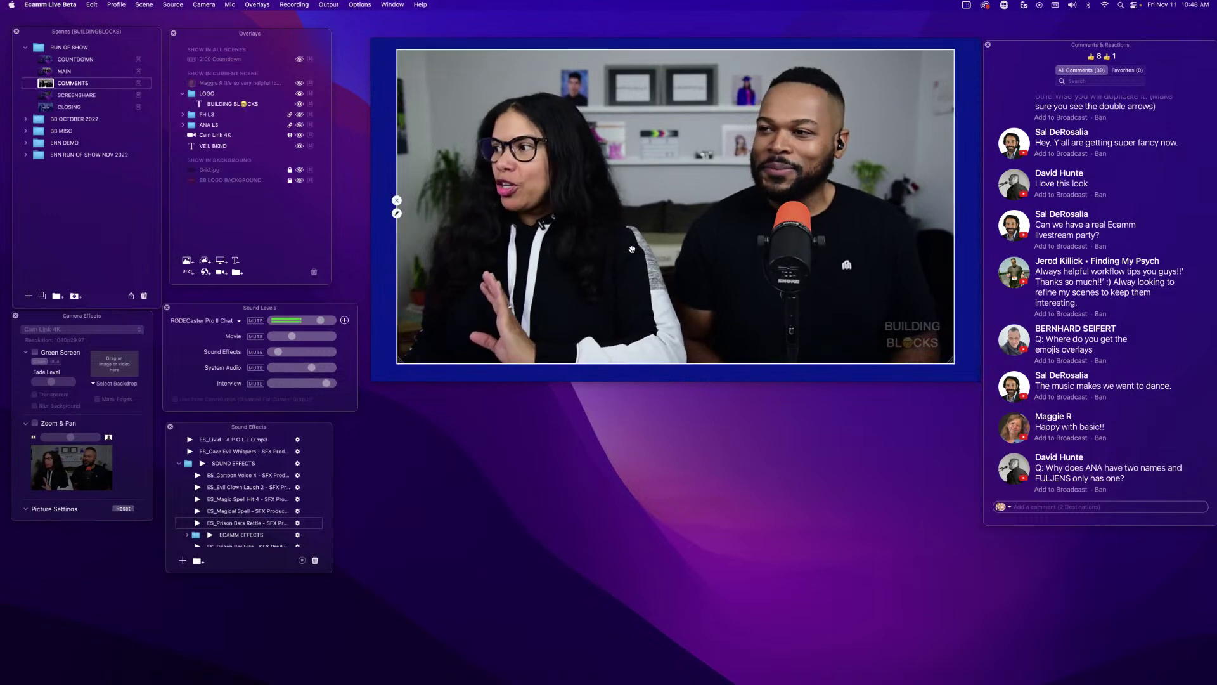
After checking the COMMENTS scene, put the SCREENSHARE scene with the YouTube page on air.
mouse_move(903, 339)
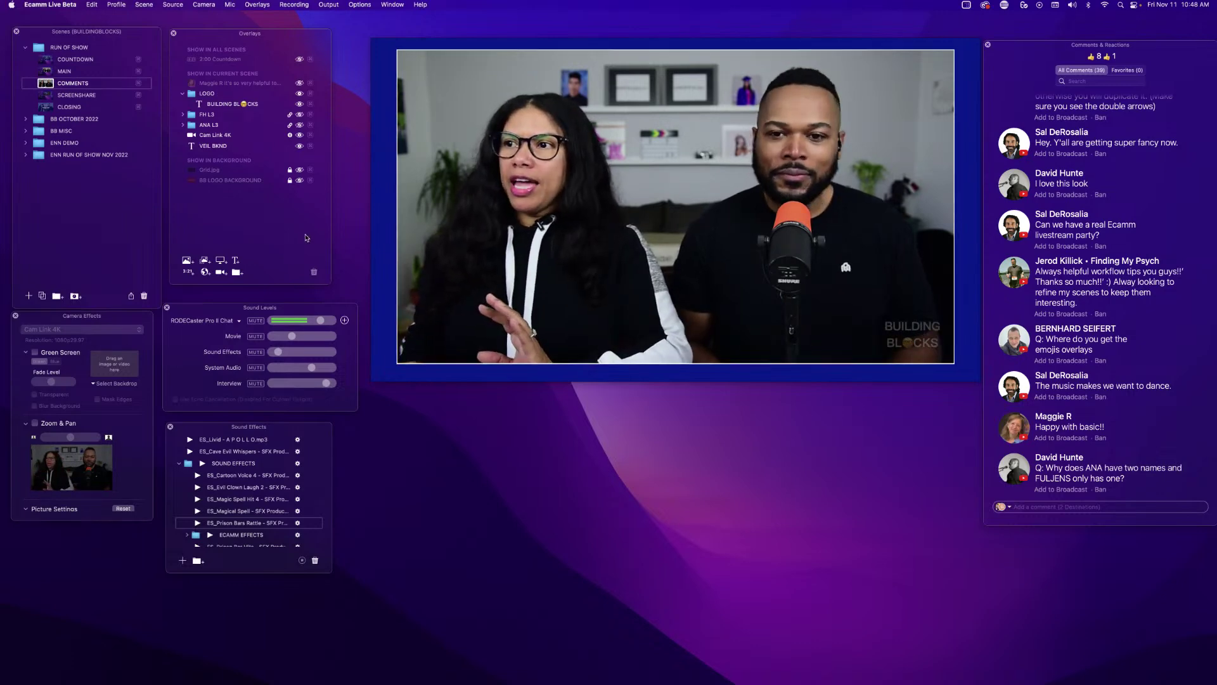
click(45, 96)
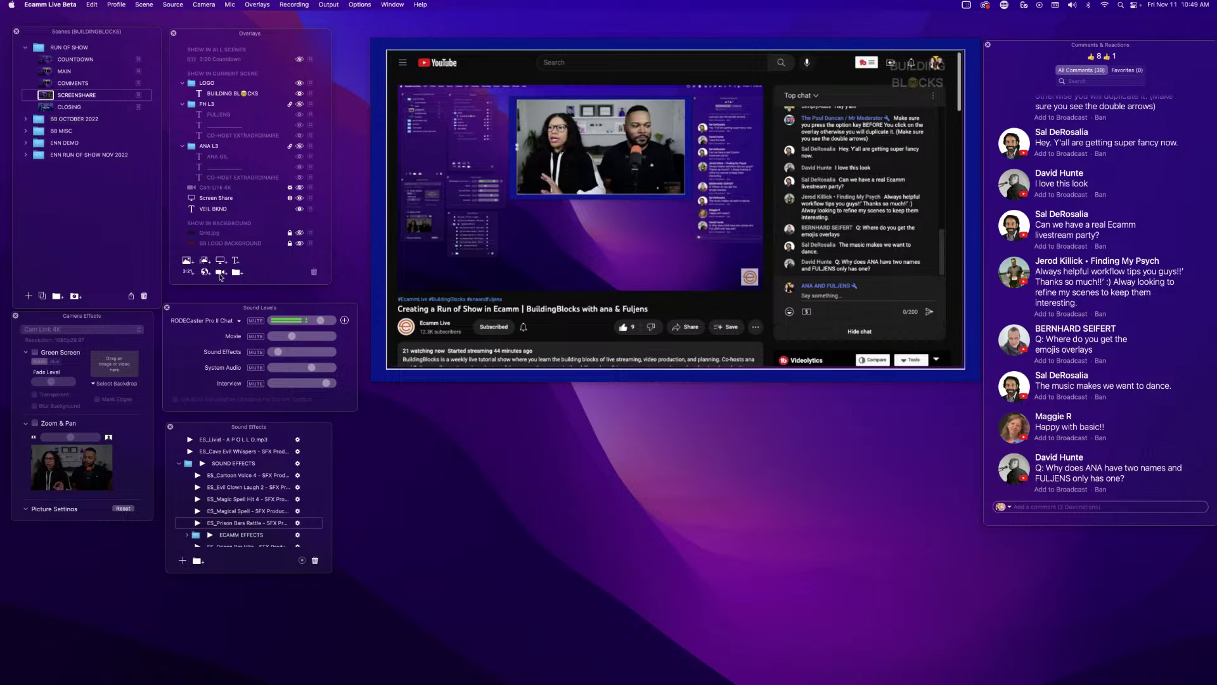
Add a circular camera inset, move it lower-left, delete it, then run CLOSING.
click(220, 275)
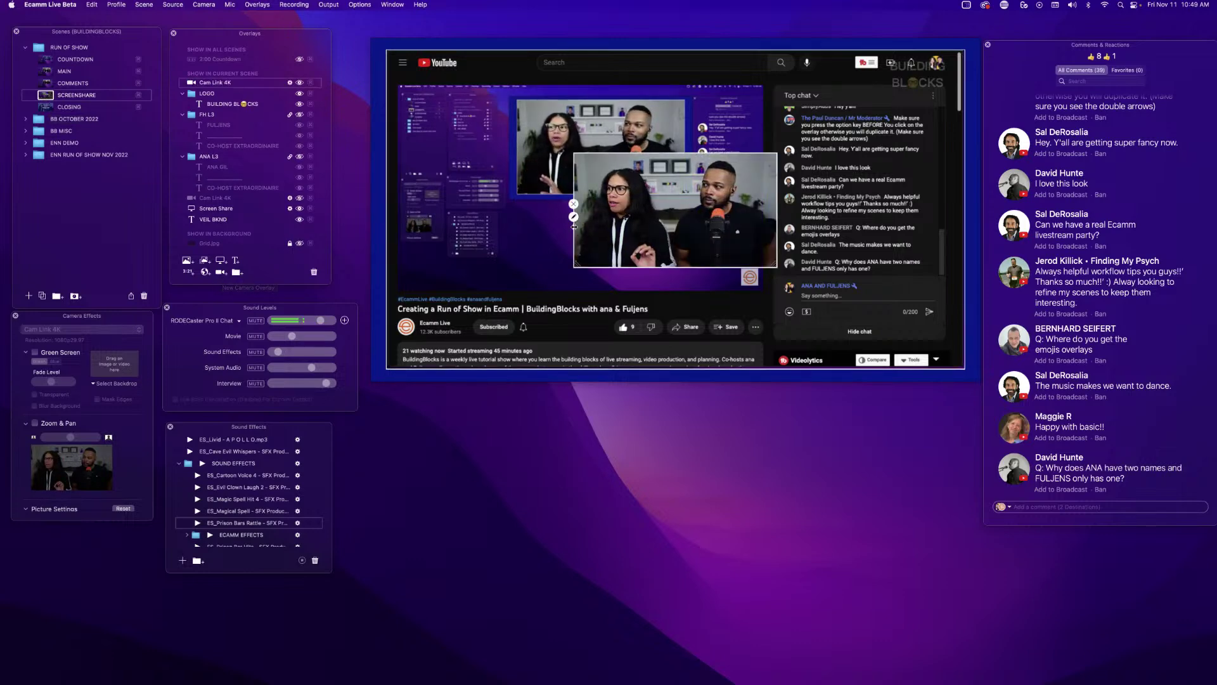
click(574, 216)
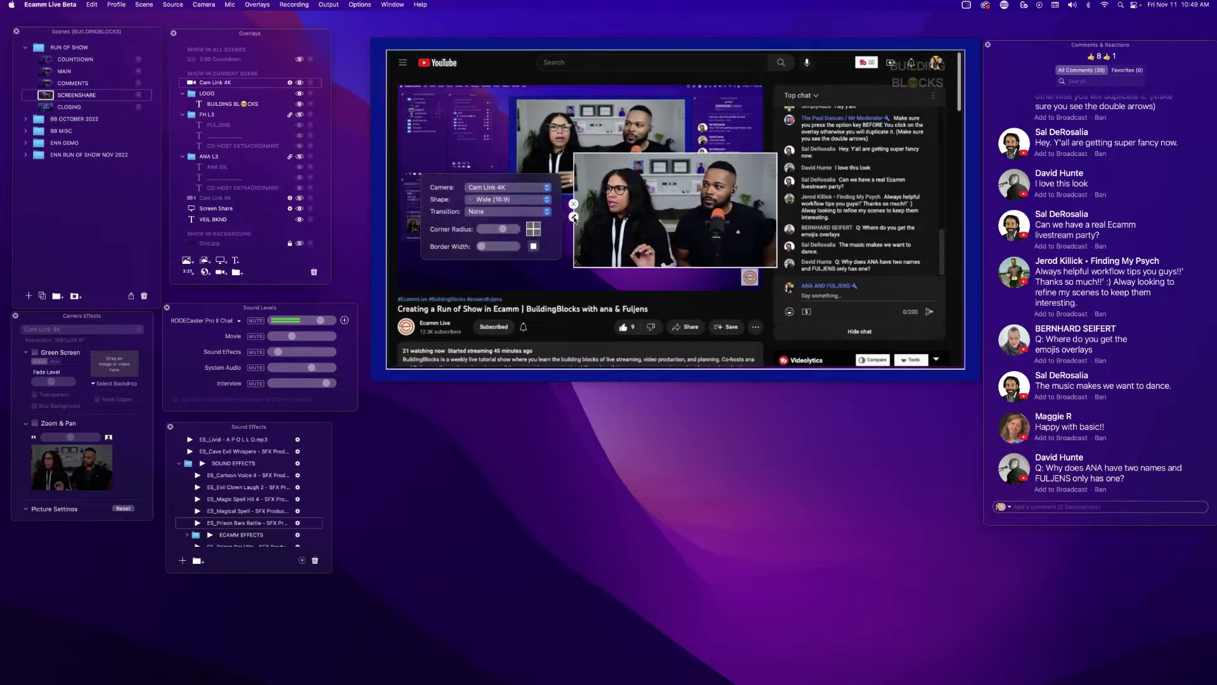
click(484, 200)
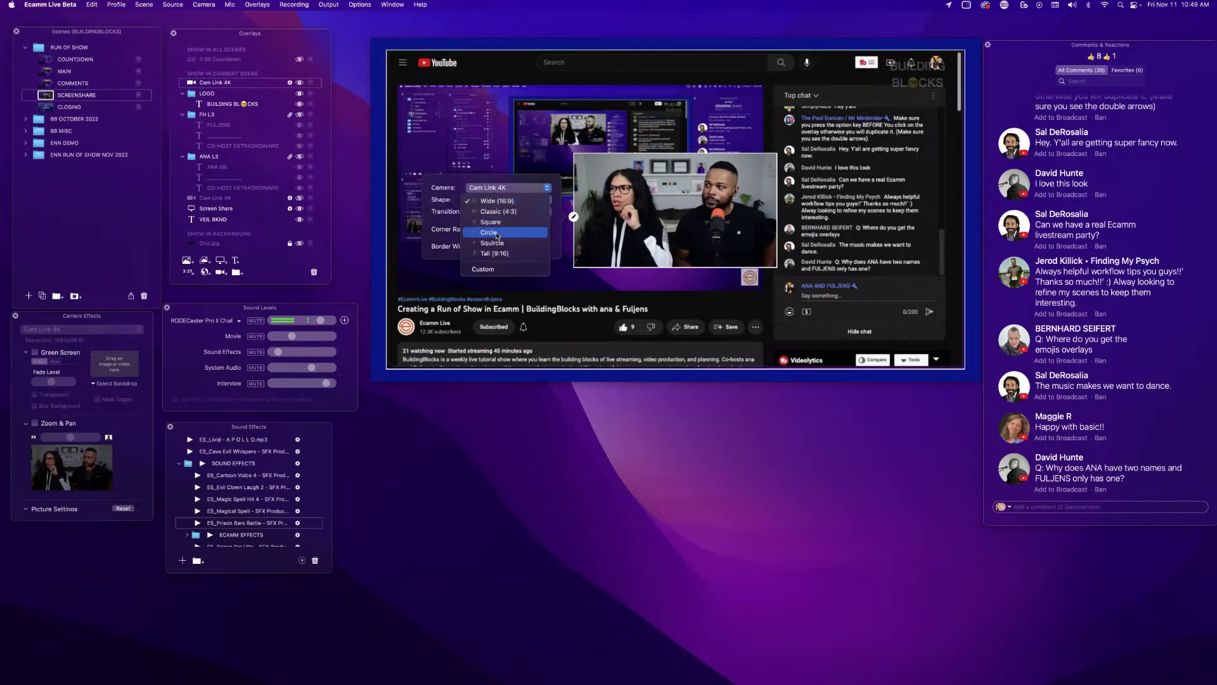
click(497, 233)
drag(614, 212, 409, 326)
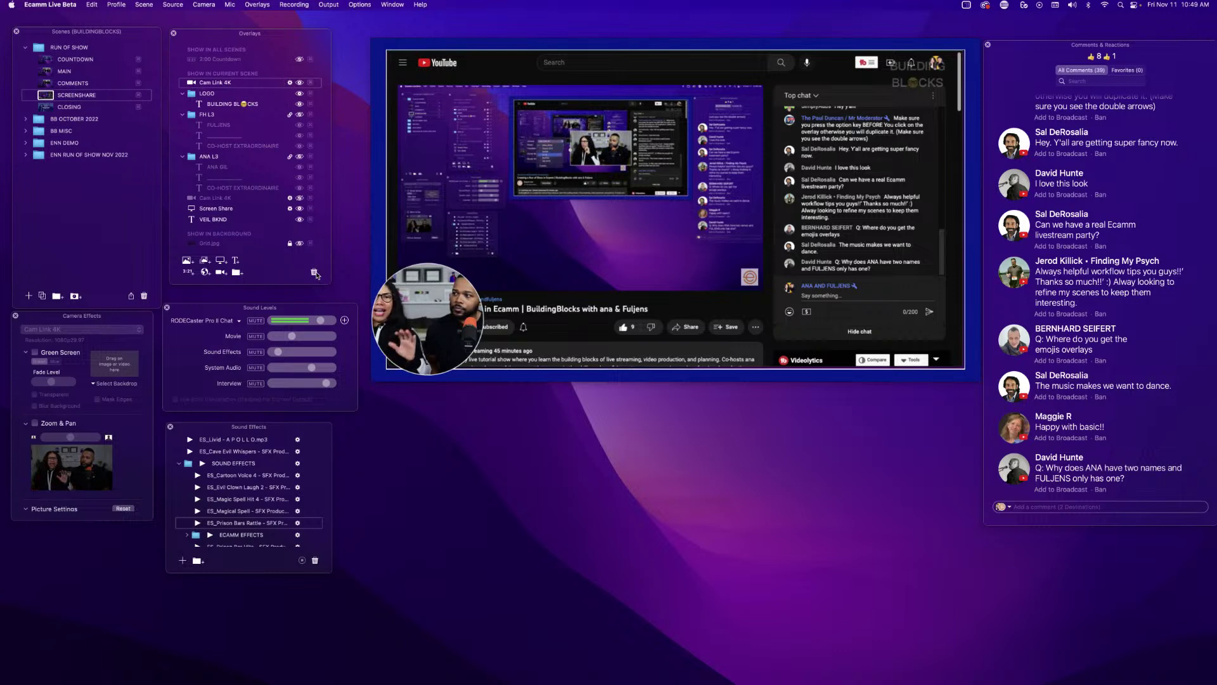
click(314, 273)
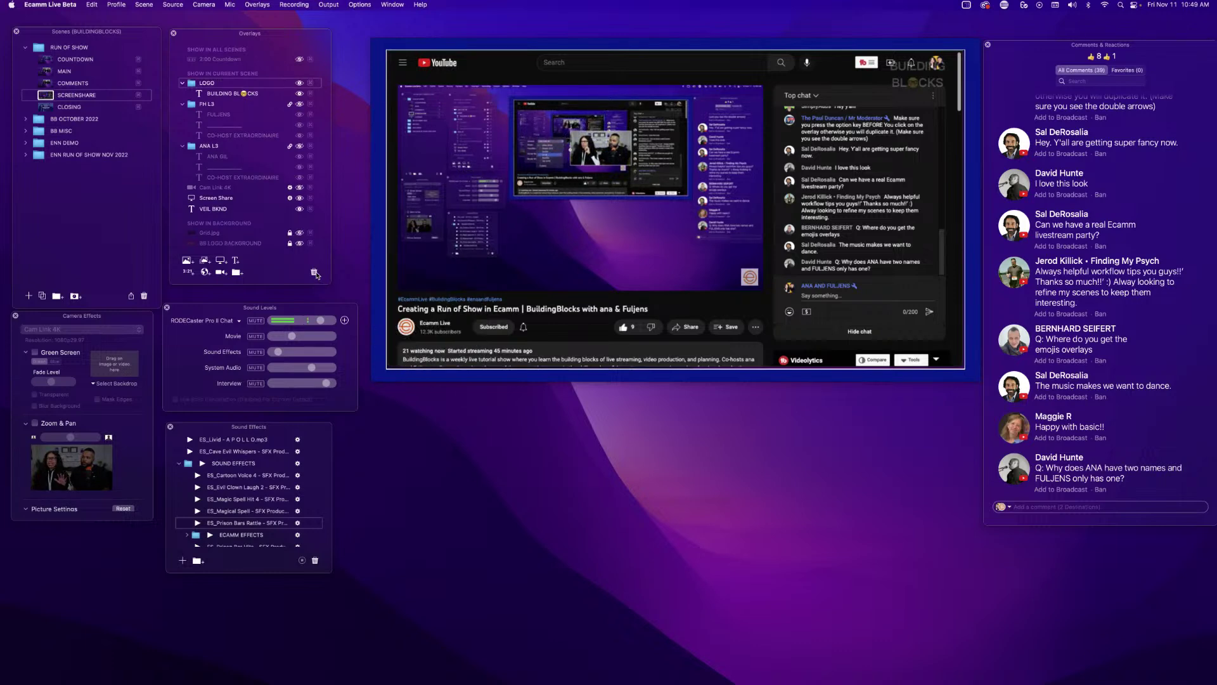
click(45, 108)
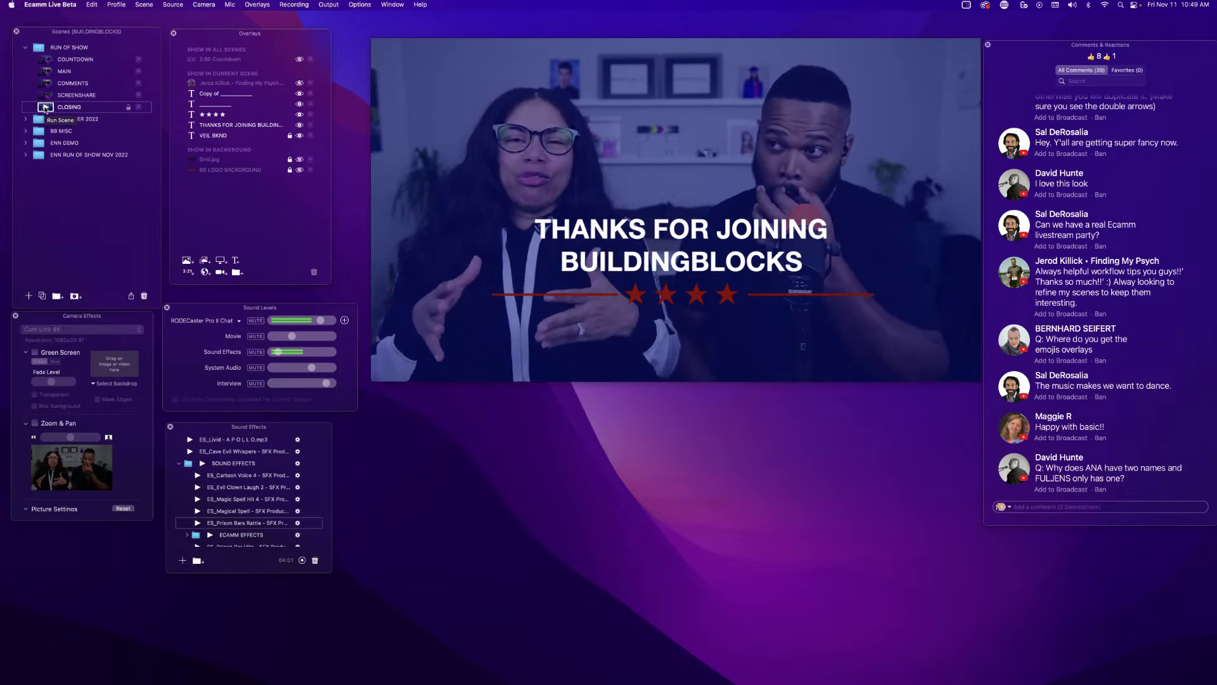
Switch to the MAIN scene showing both hosts' CO-HOST EXTRAORDINAIRE lower thirds.
click(47, 71)
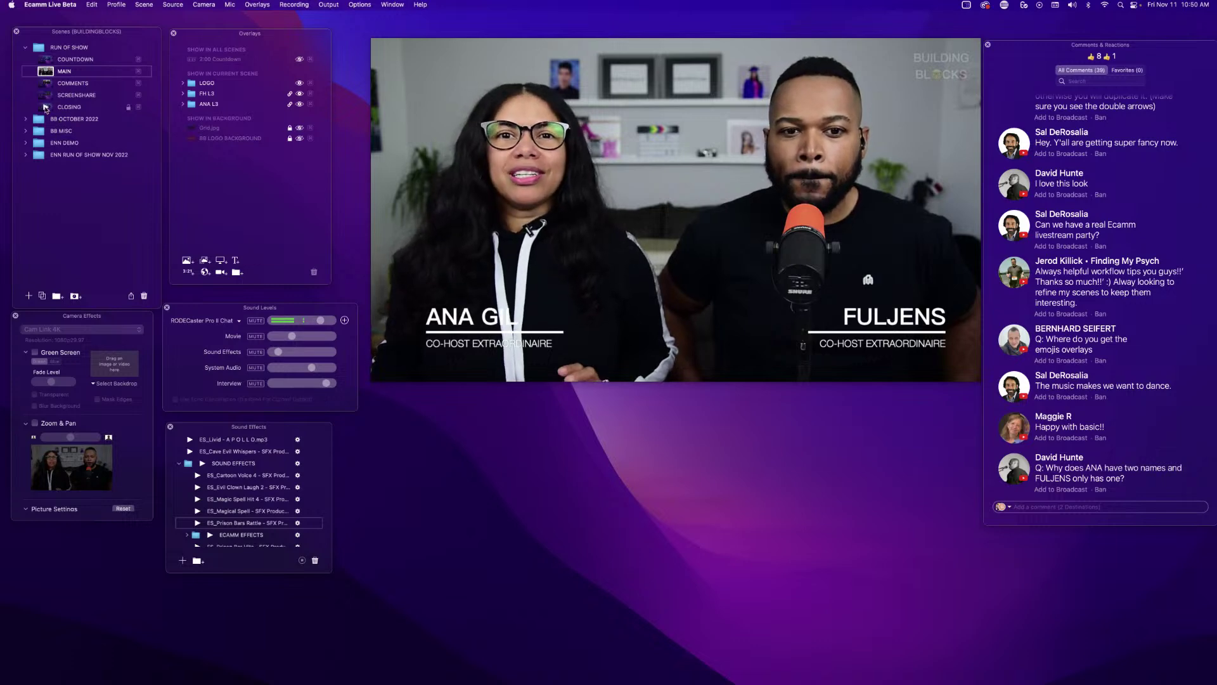
click(45, 109)
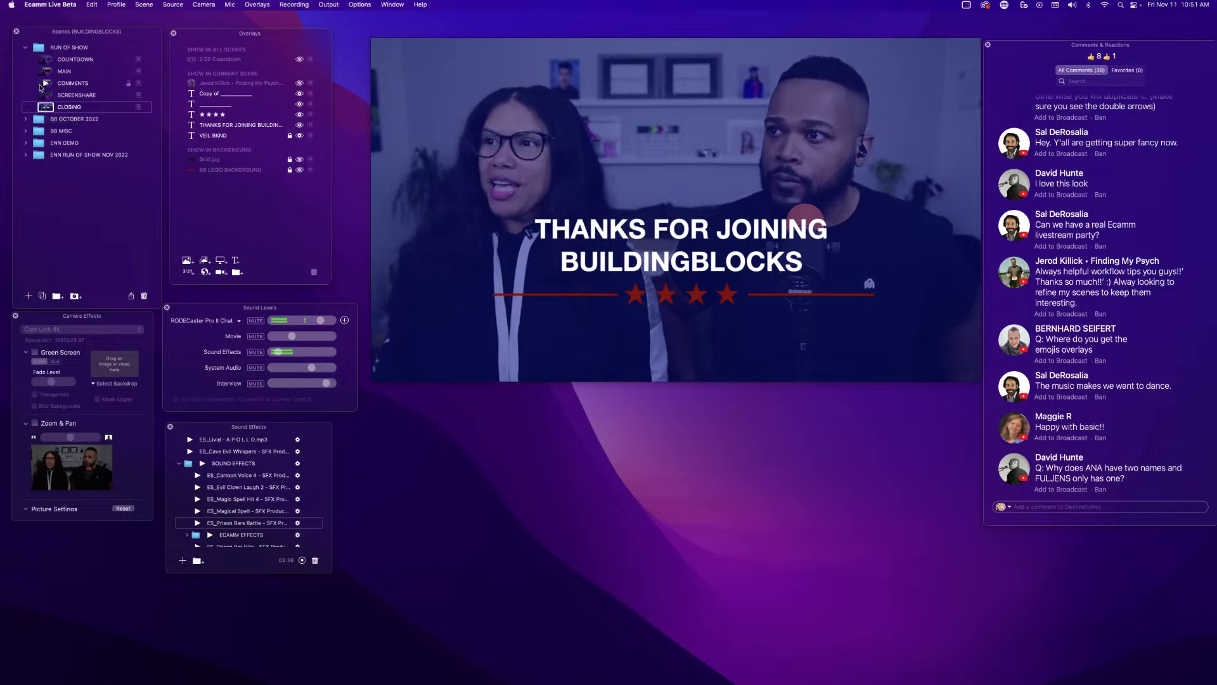
Run COUNTDOWN, then MAIN with host lower thirds, and later switch to COMMENTS.
click(45, 60)
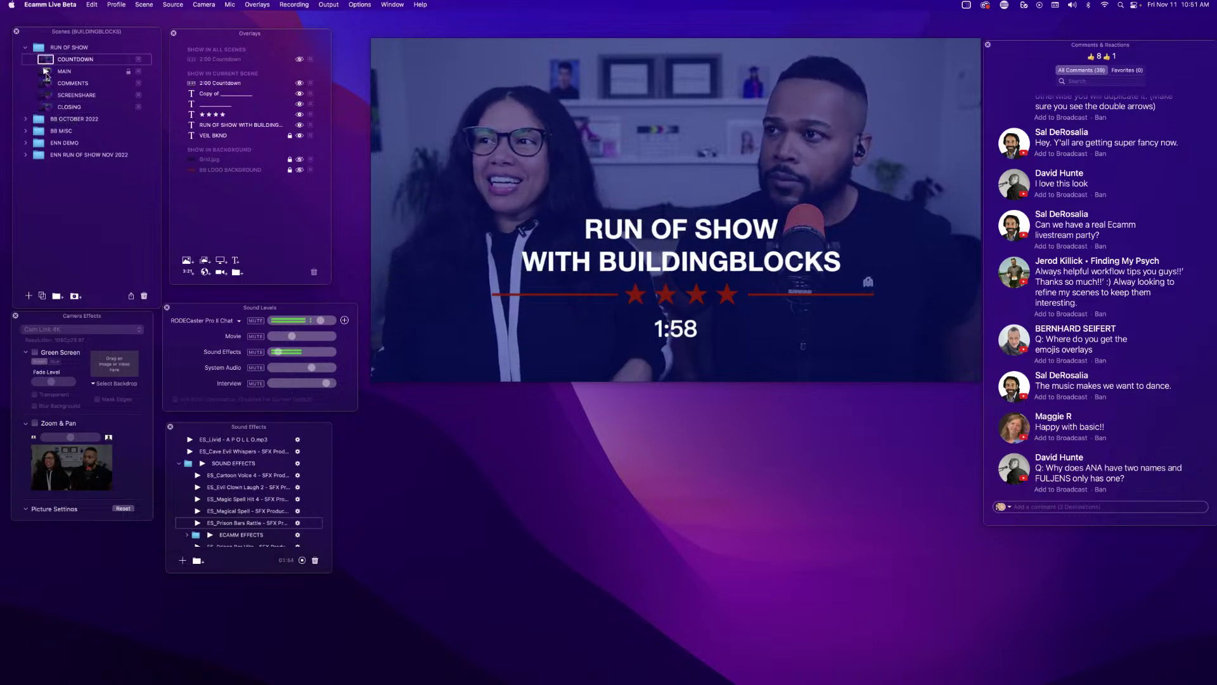
click(46, 73)
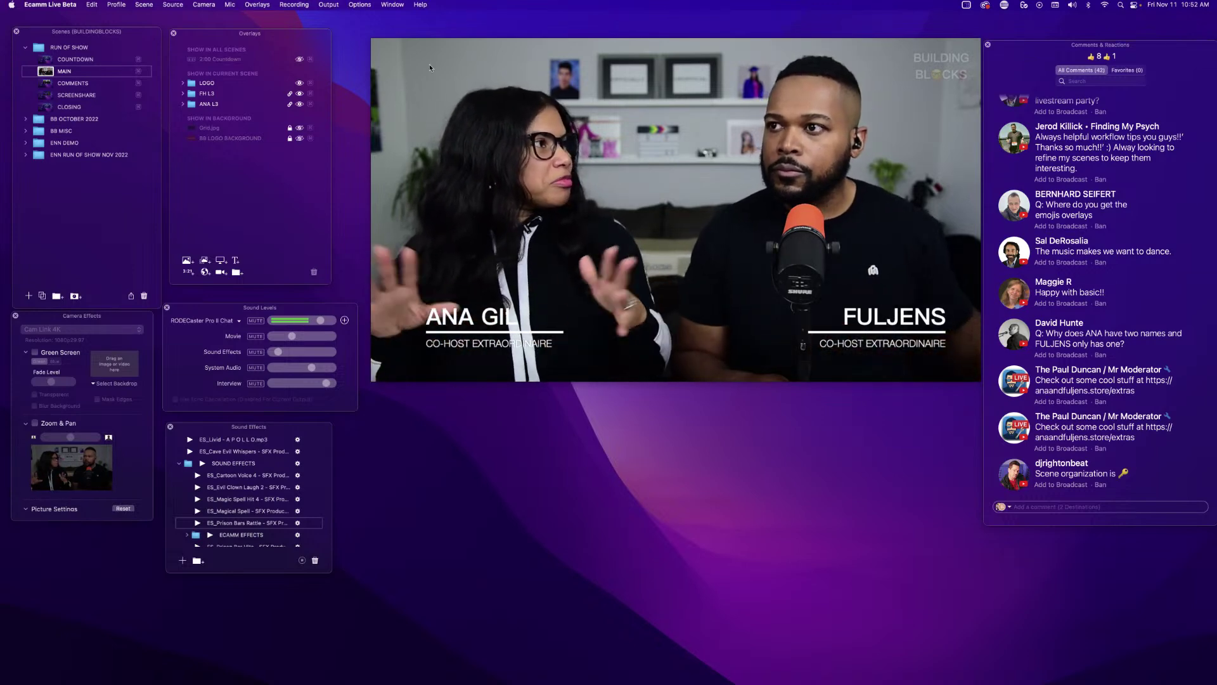
click(38, 84)
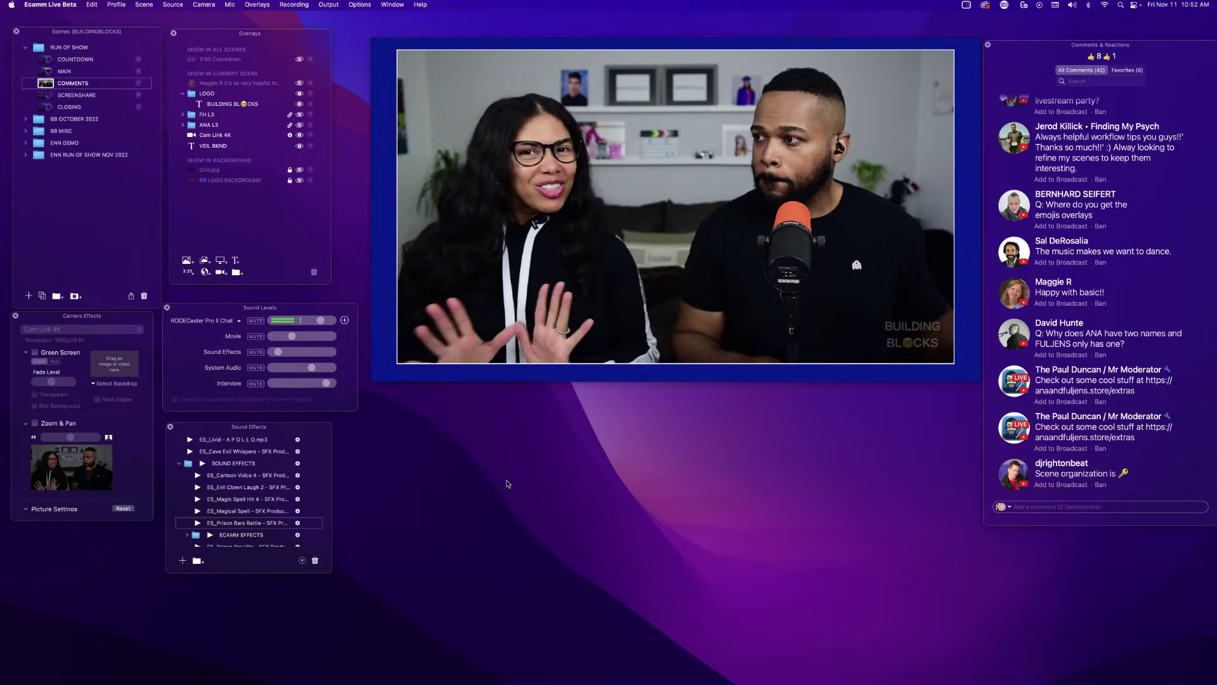
Start playing the AM MUSIC background tracks from Sound Effects.
mouse_move(517, 339)
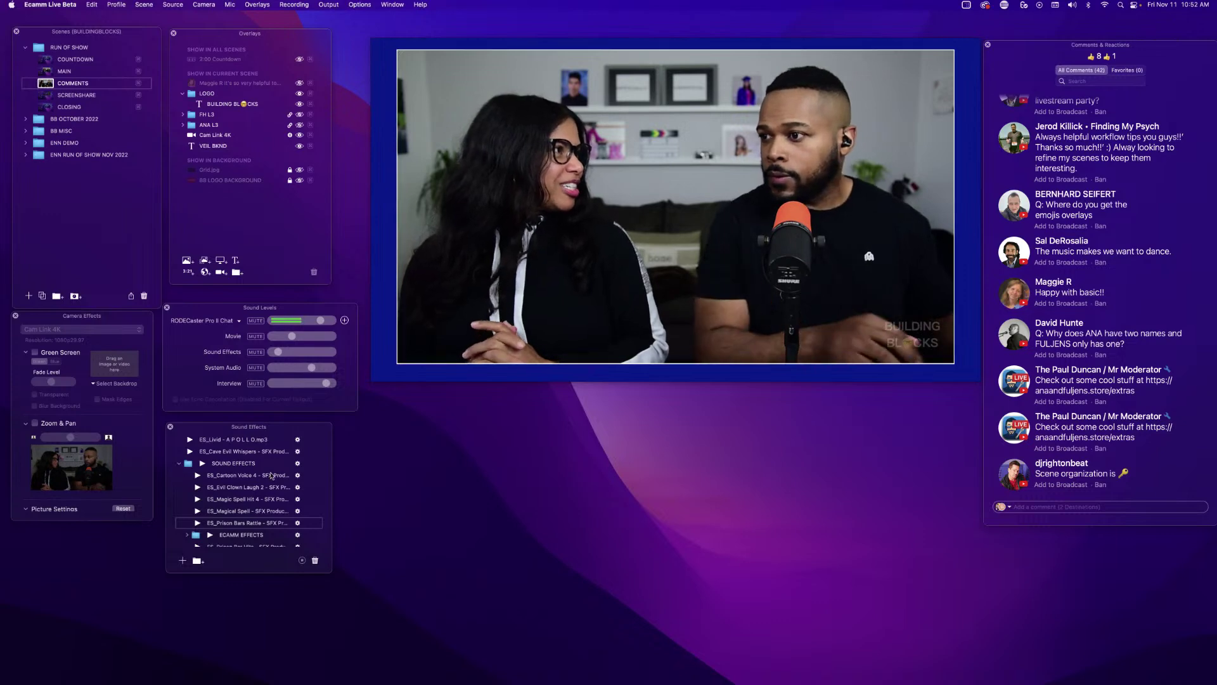
scroll(215, 507, down, 5)
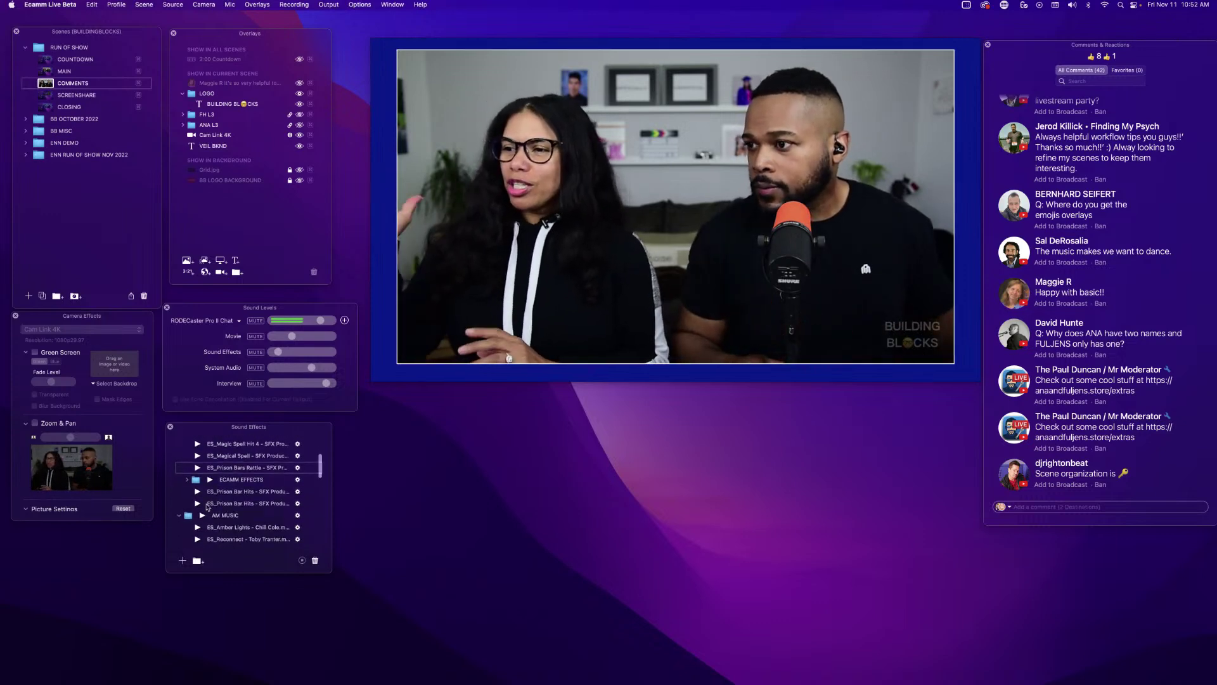
click(202, 481)
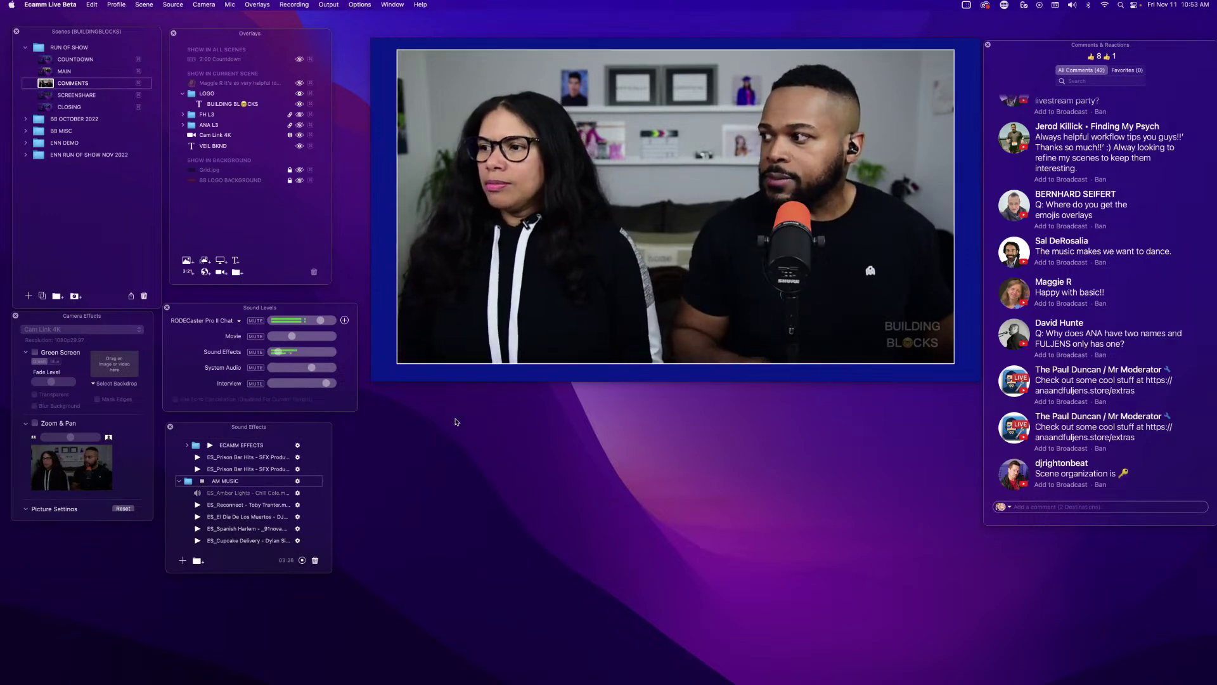
With the Cam Link 4K layer selected, begin a new text overlay and move its dialog lower.
click(457, 290)
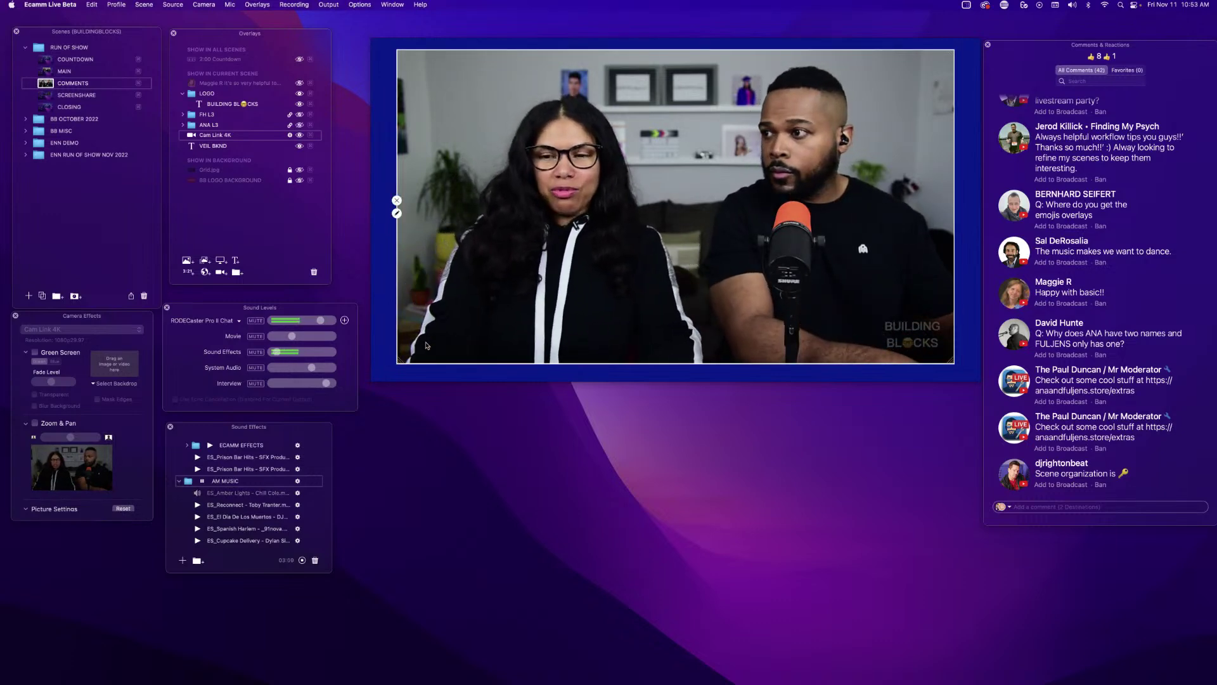
key(super+t)
drag(405, 339, 604, 413)
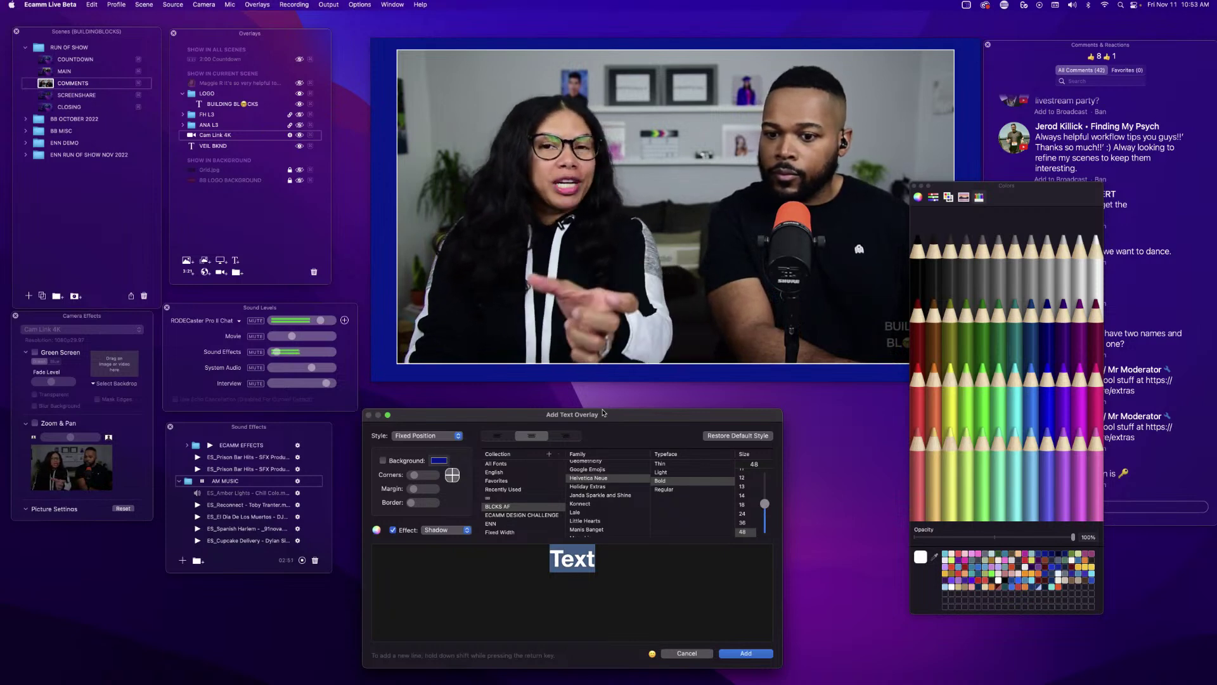
Enter the overlay text 'LET US KNOW YOUR THOUGHTS', removing the duplicated K.
text(WHA)
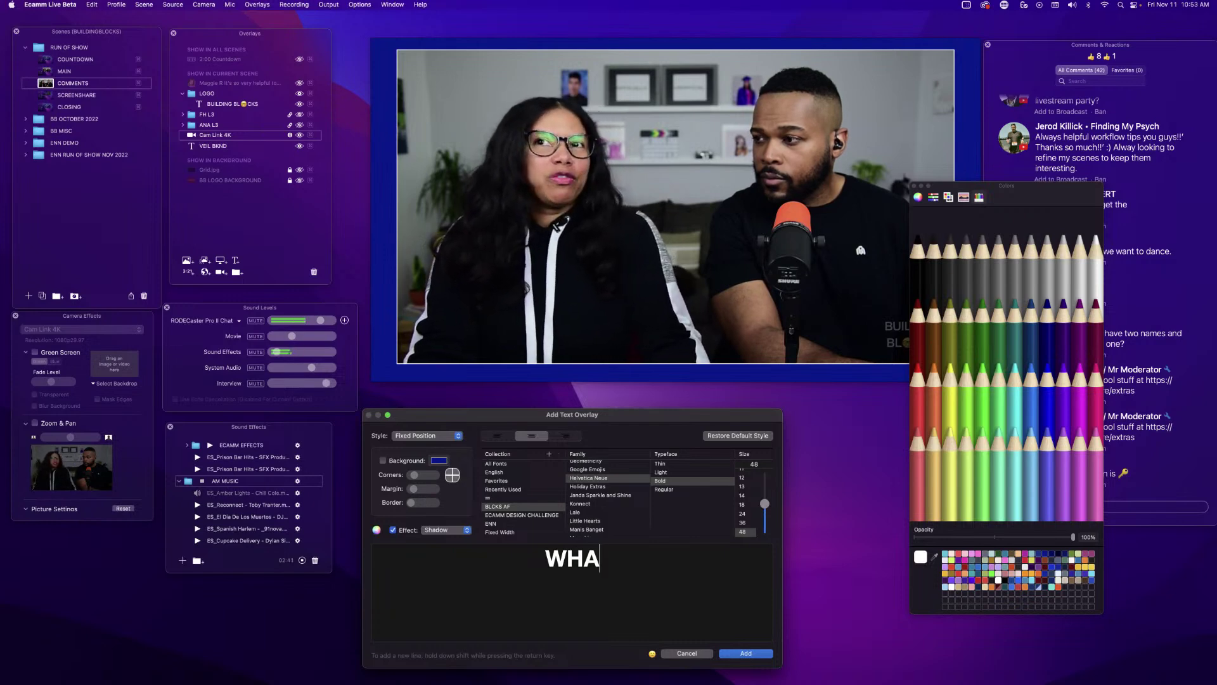
key(BackSpace)
key(BackSpace)
key(BackSpace)
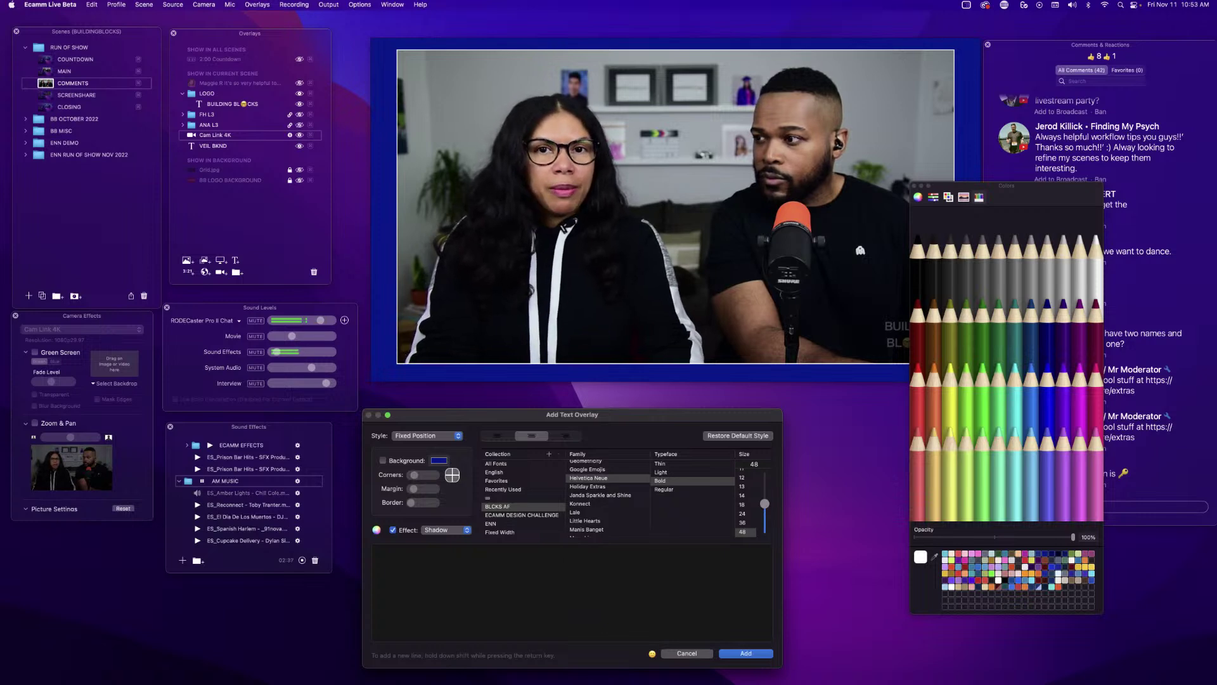
text(LET US K)
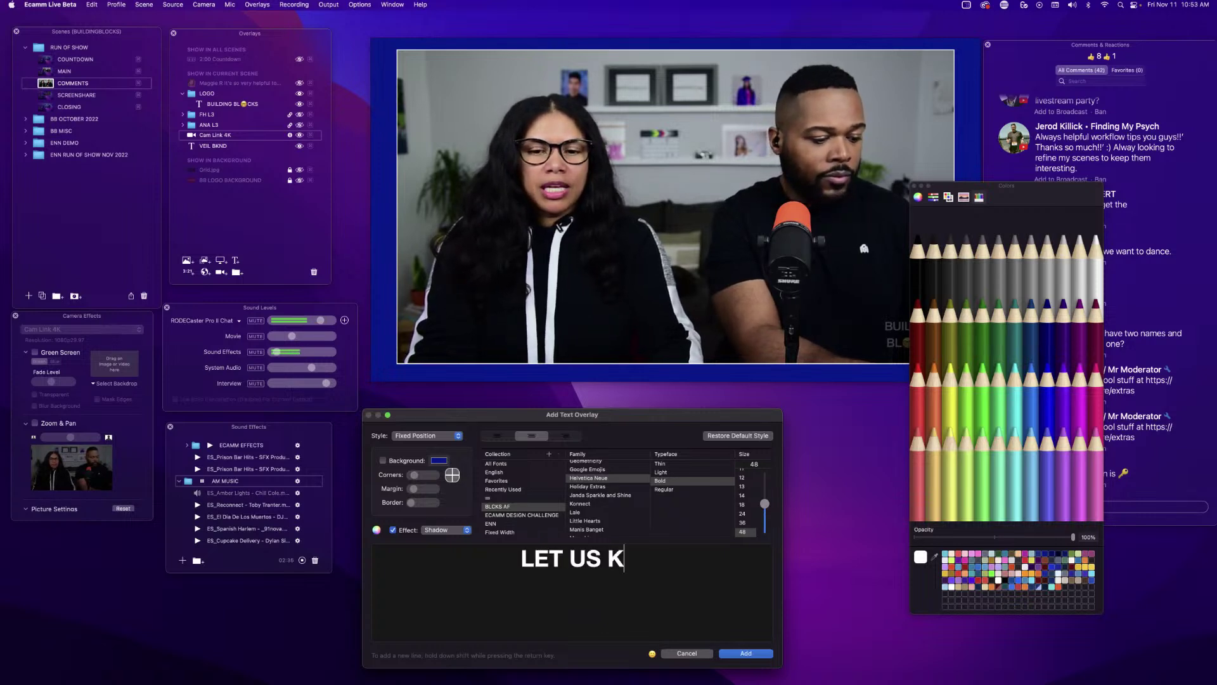
text(KNO)
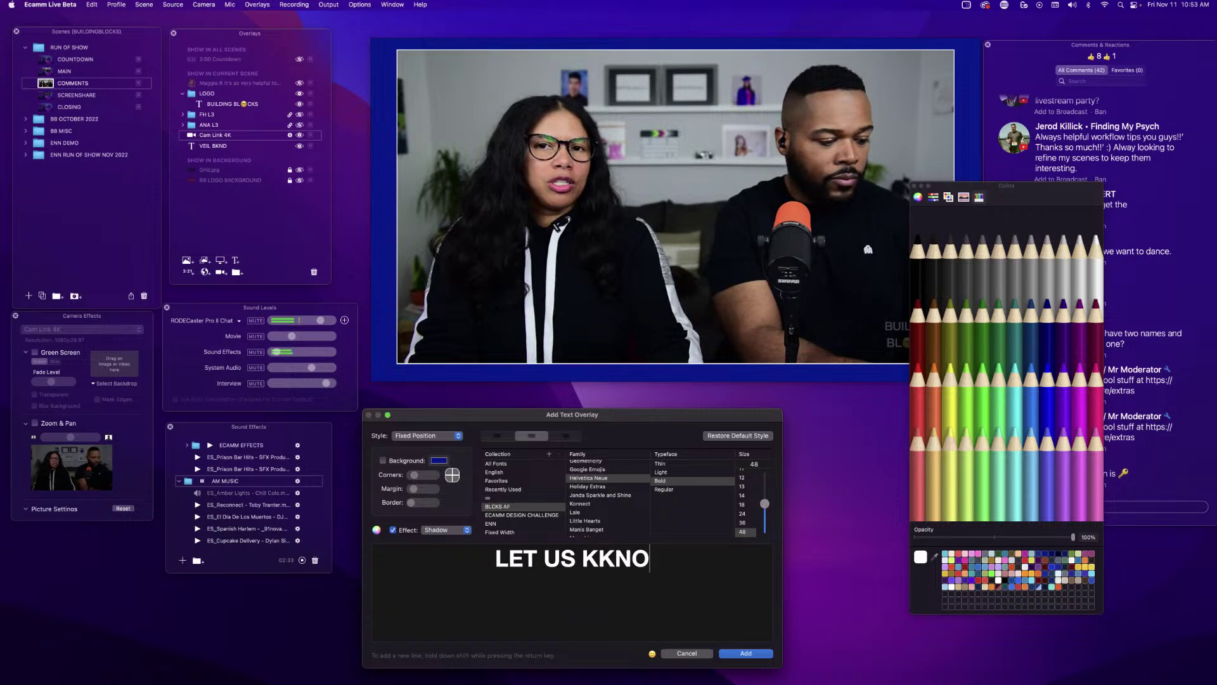
text(W YOUR THO)
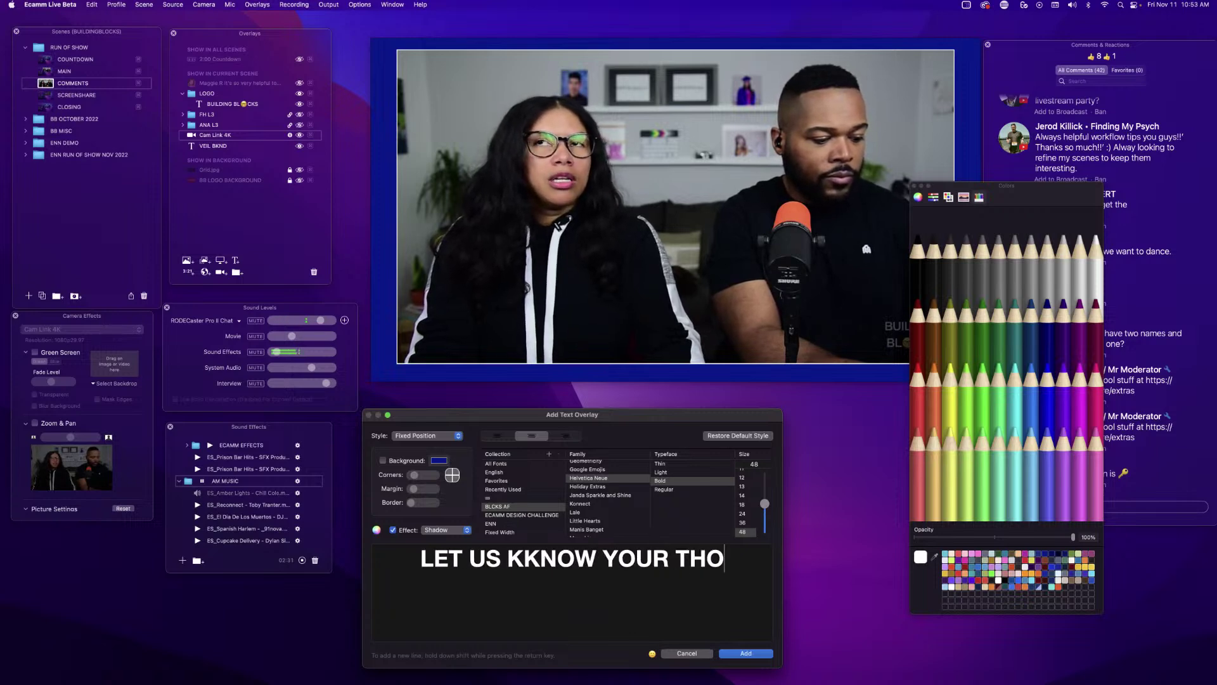
text(UGHTS)
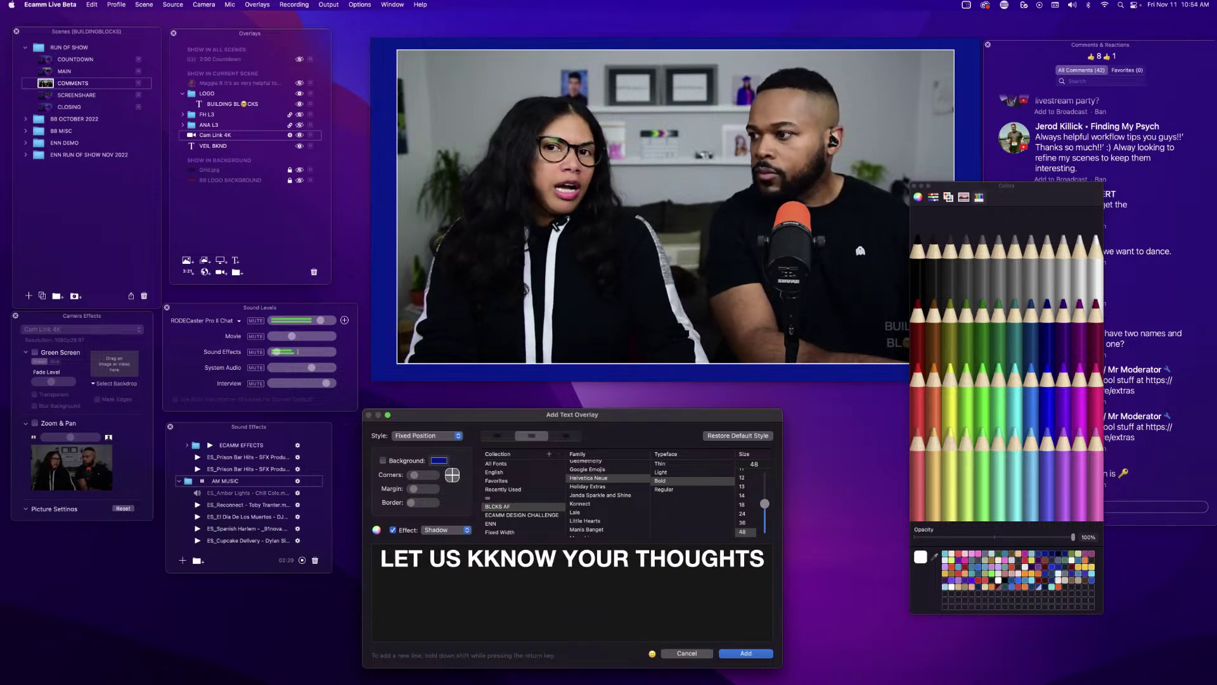
click(493, 573)
key(BackSpace)
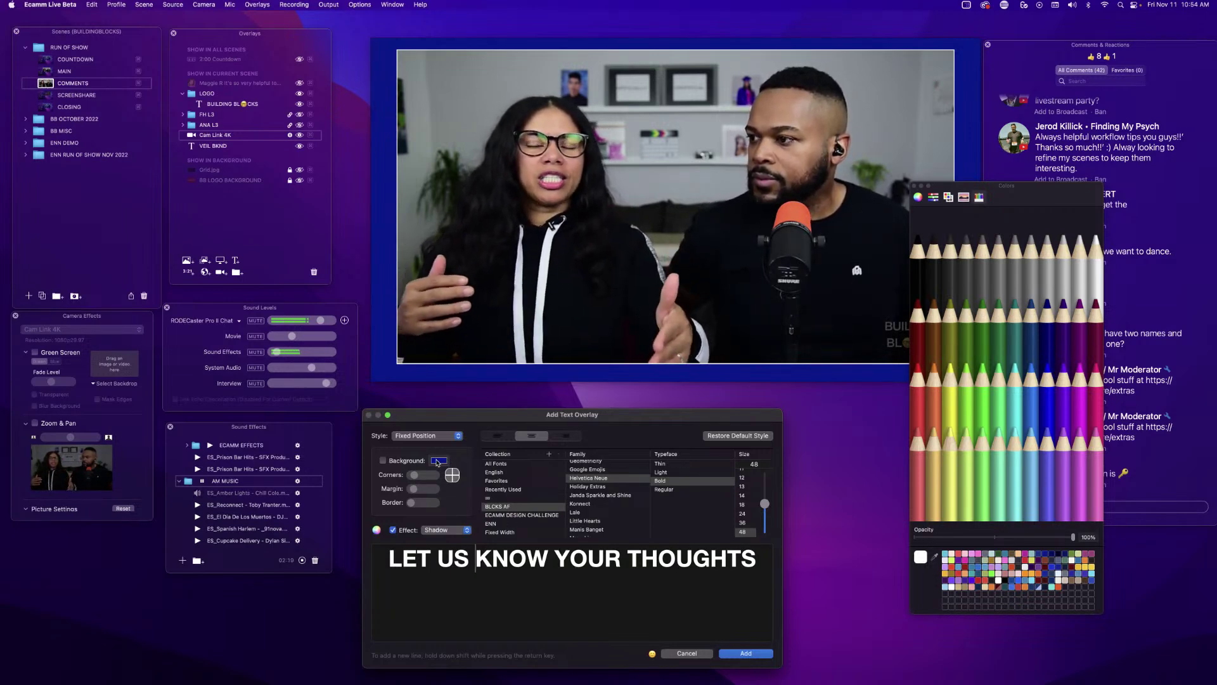
Turn on the background, turn off the shadow, and add a slightly thinner solid white border.
click(383, 461)
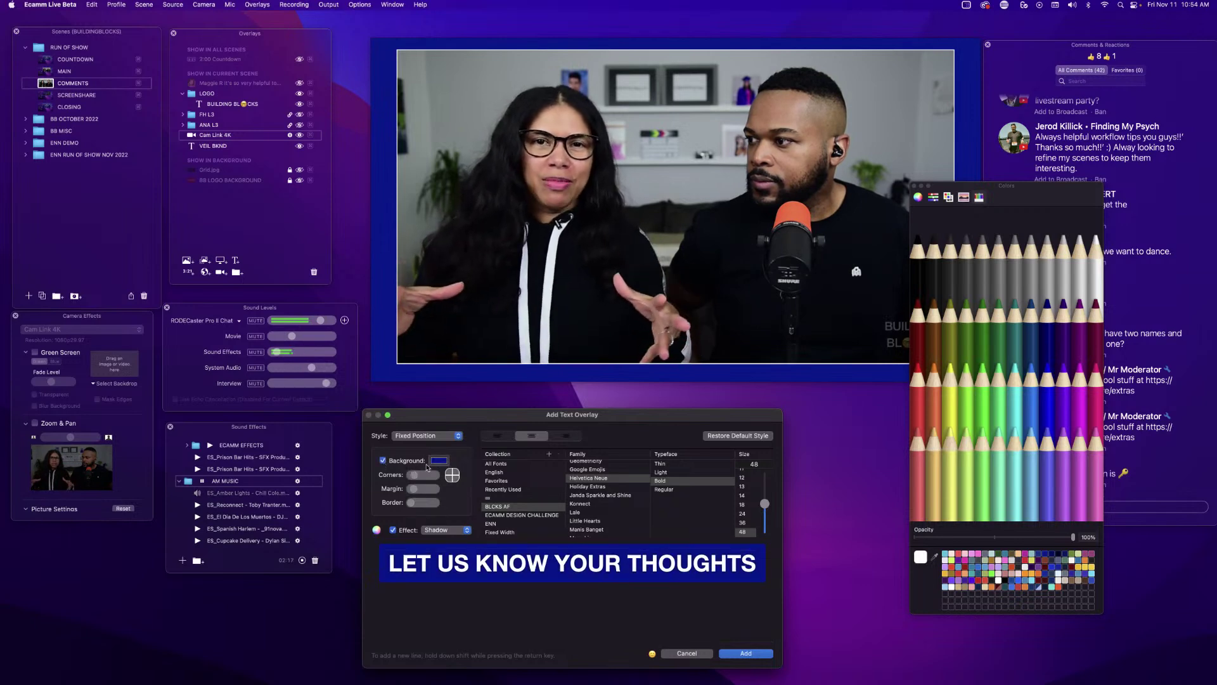
click(392, 530)
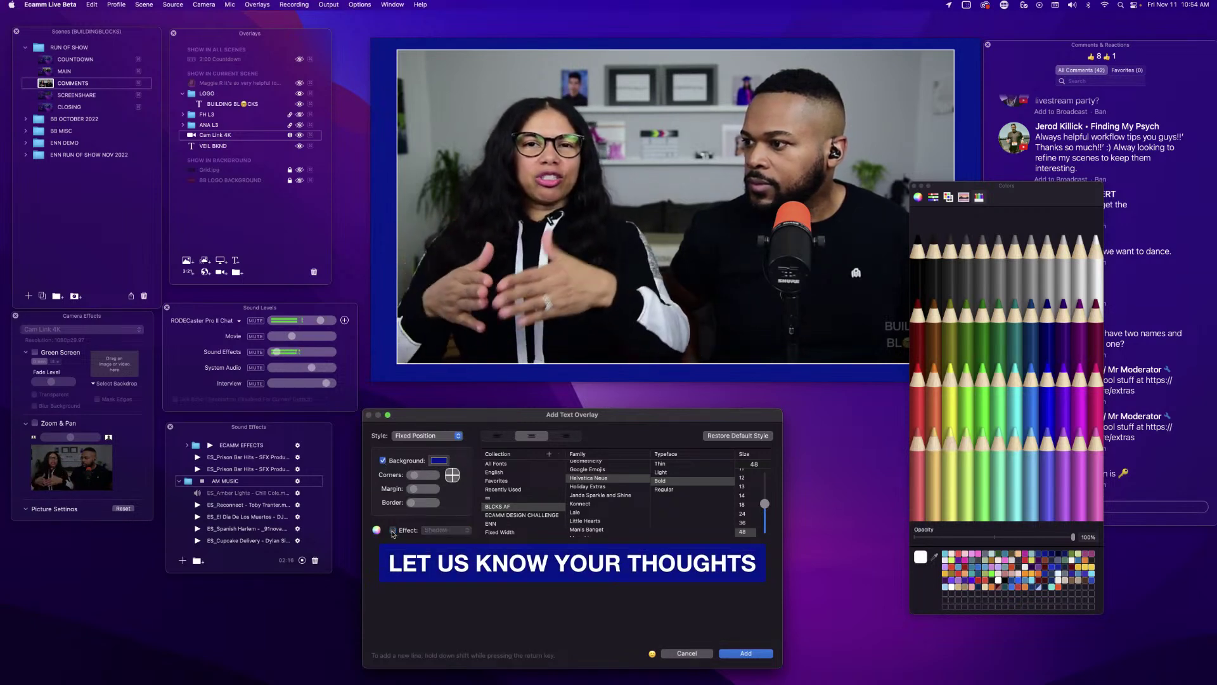
click(411, 502)
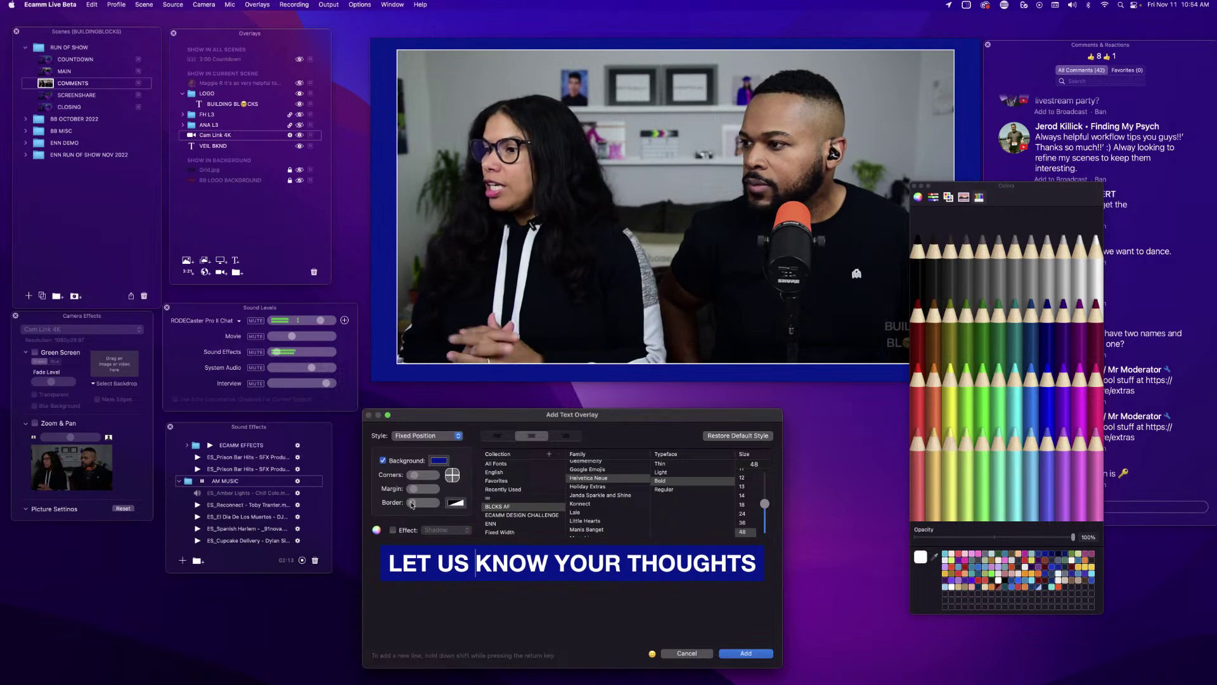
click(456, 503)
click(1101, 275)
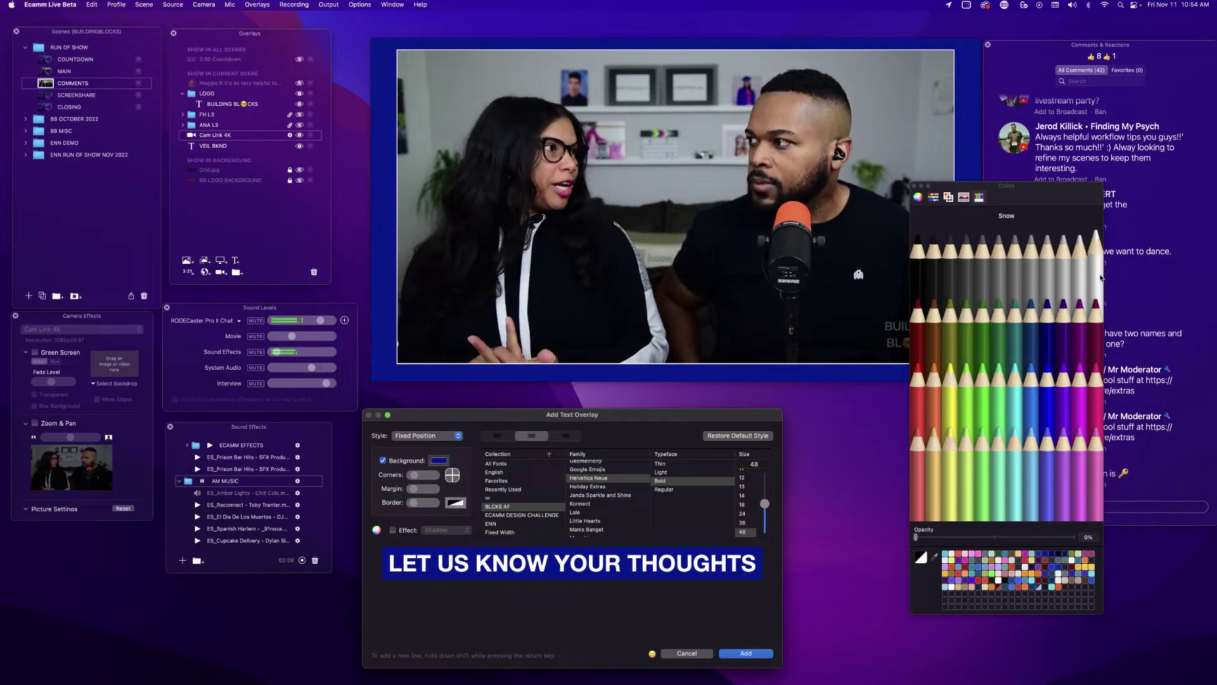
click(1101, 277)
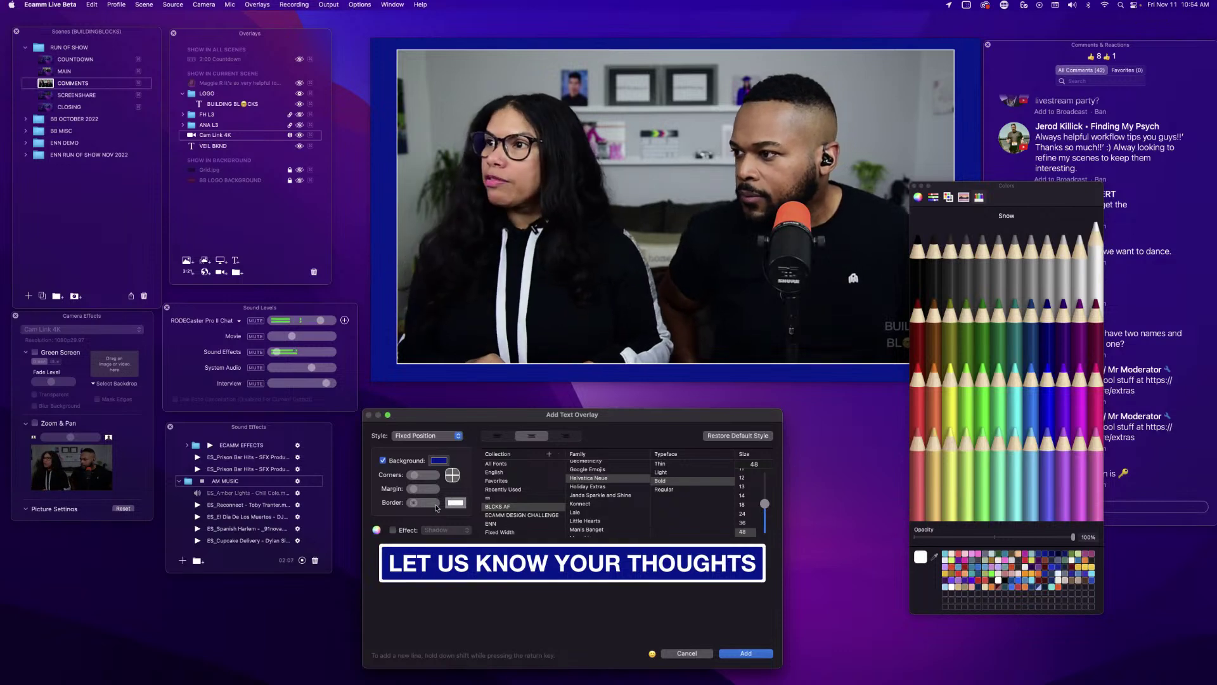
drag(414, 507, 413, 506)
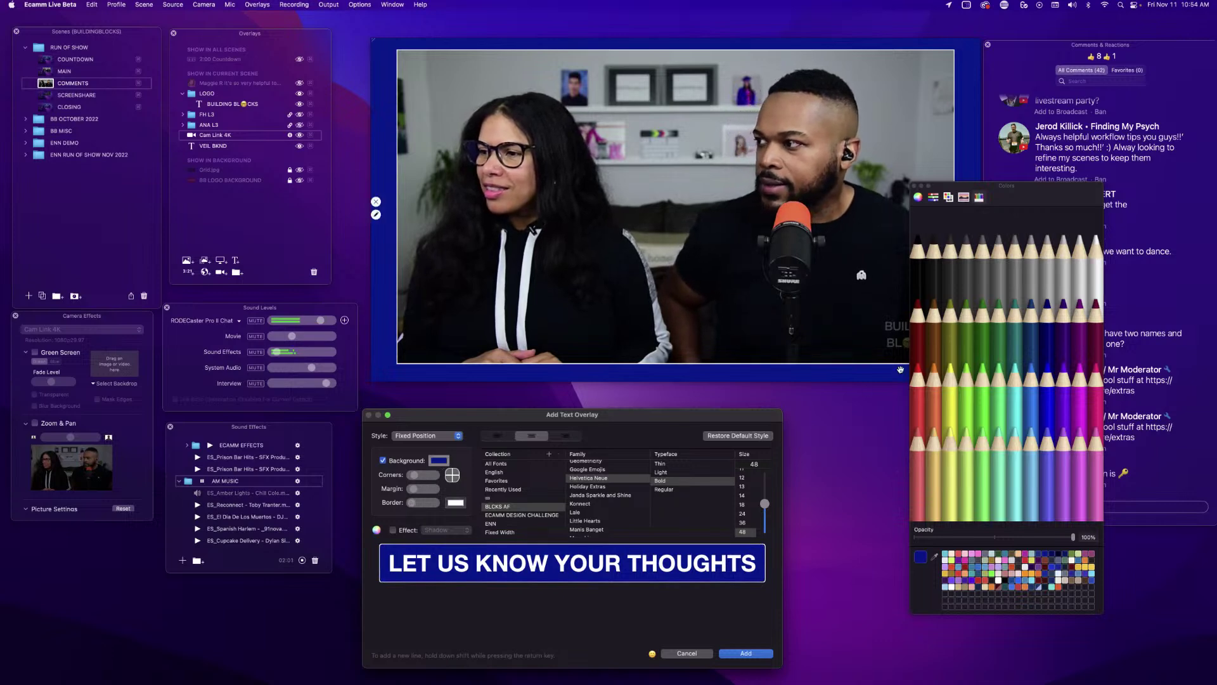
Change the banner background colour from blue to Cayenne red.
click(919, 310)
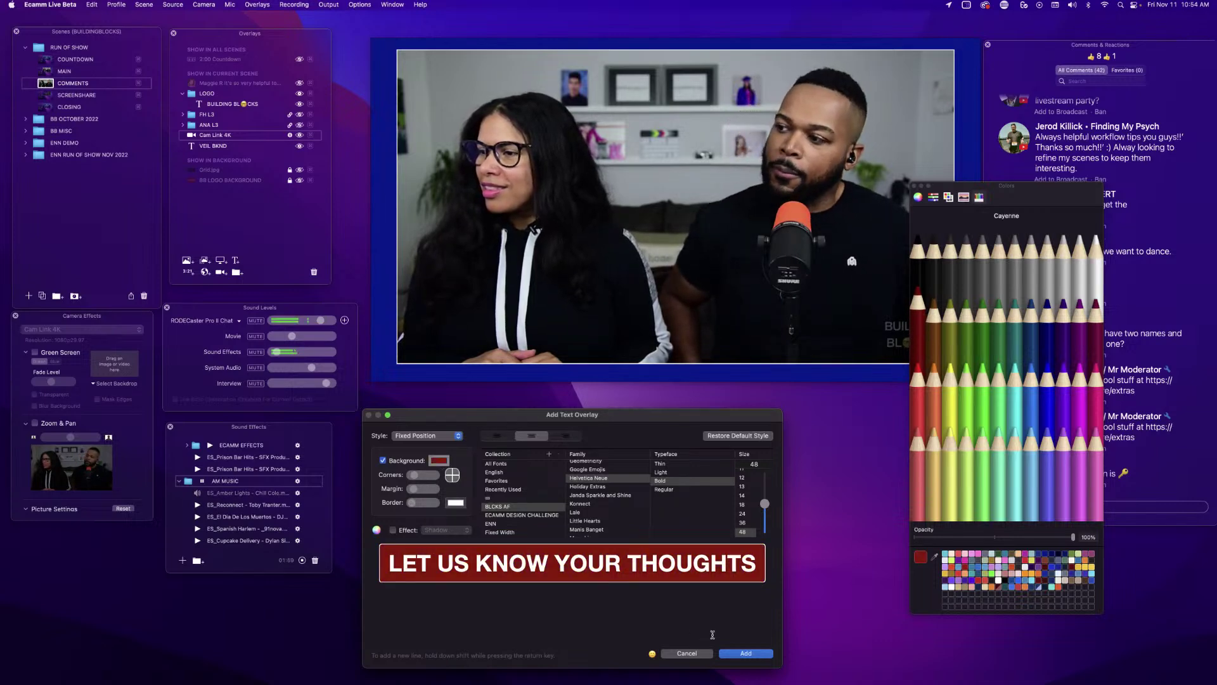
click(384, 566)
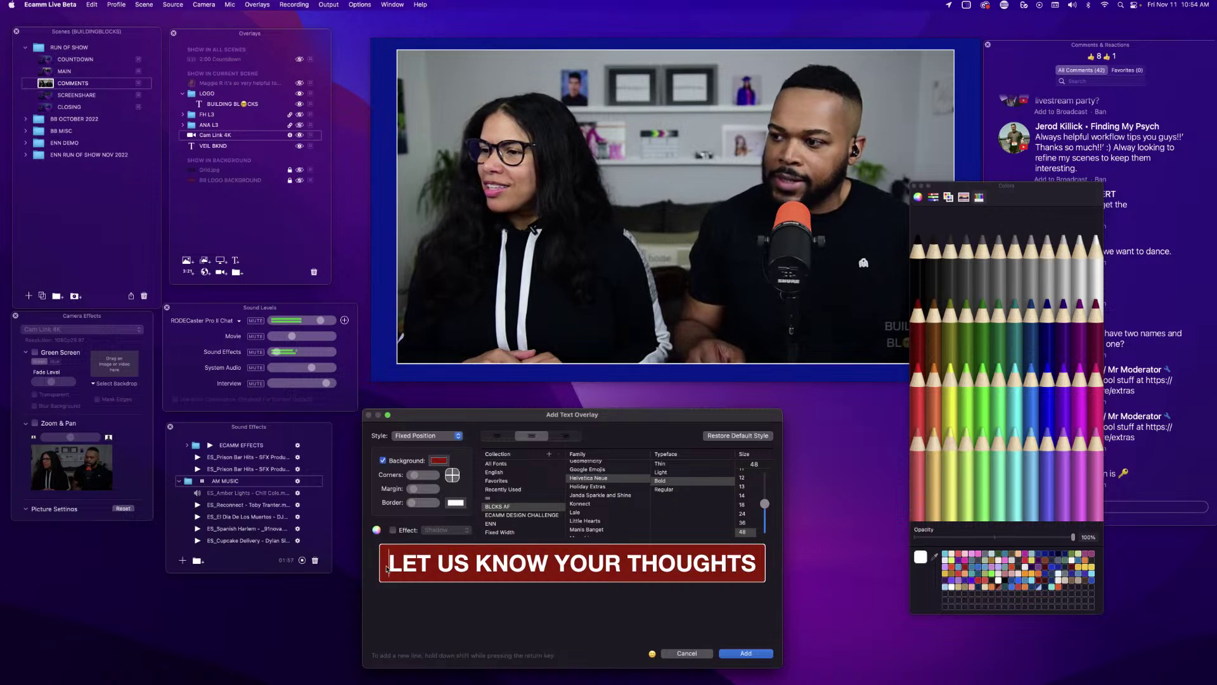
click(653, 654)
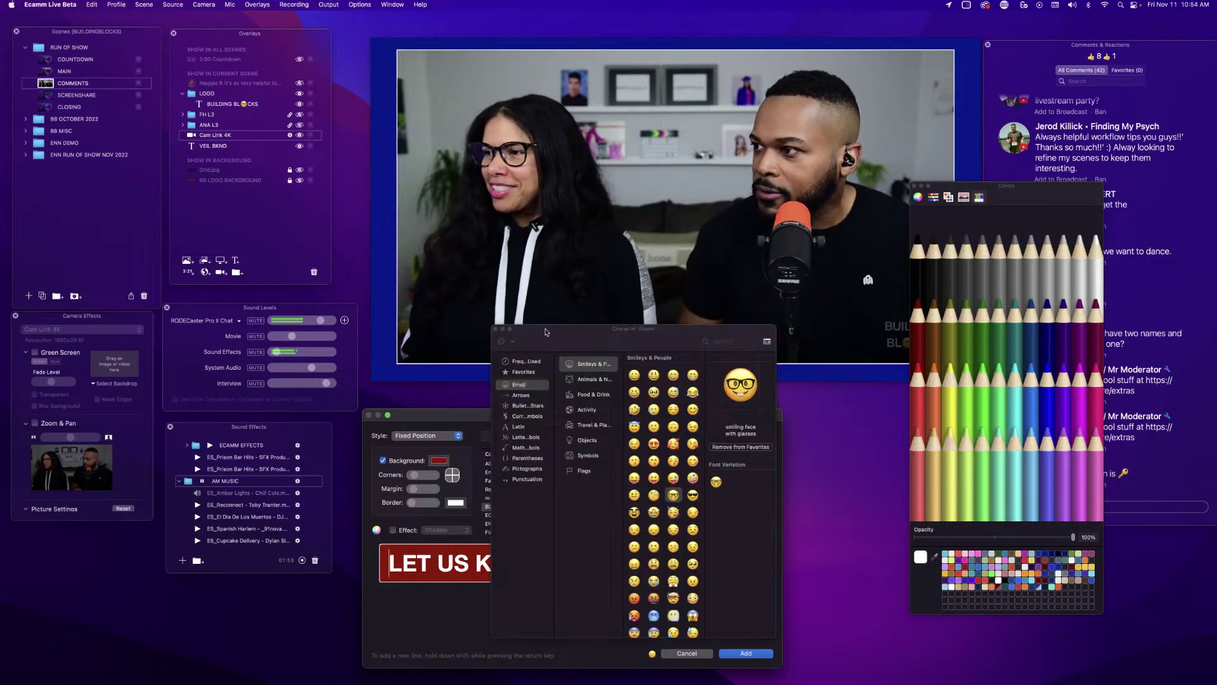
Insert two stars before and two stars after the banner text.
drag(518, 364, 726, 369)
click(727, 366)
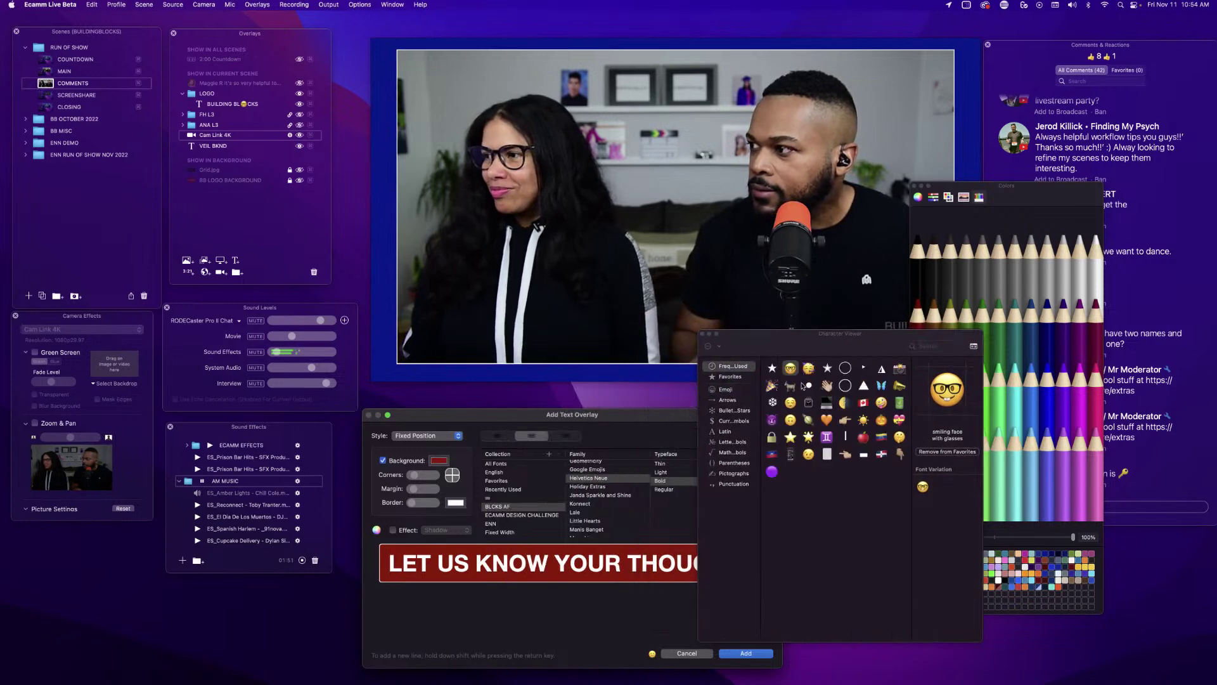
double_click(772, 368)
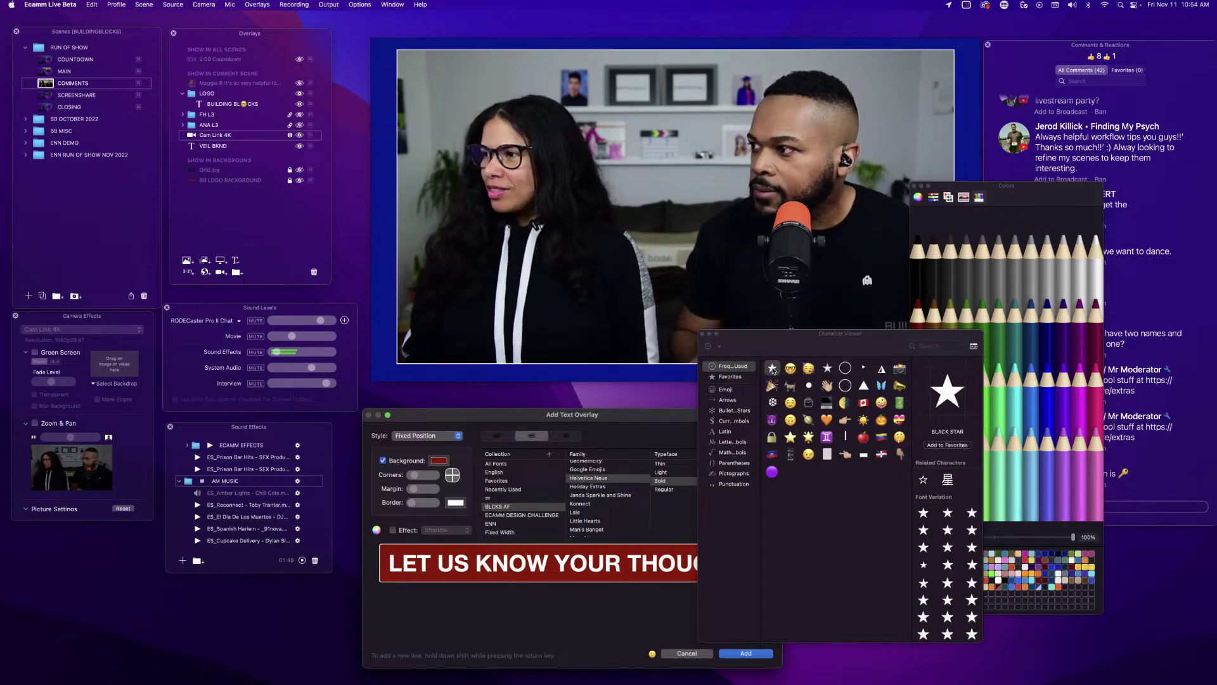
double_click(772, 369)
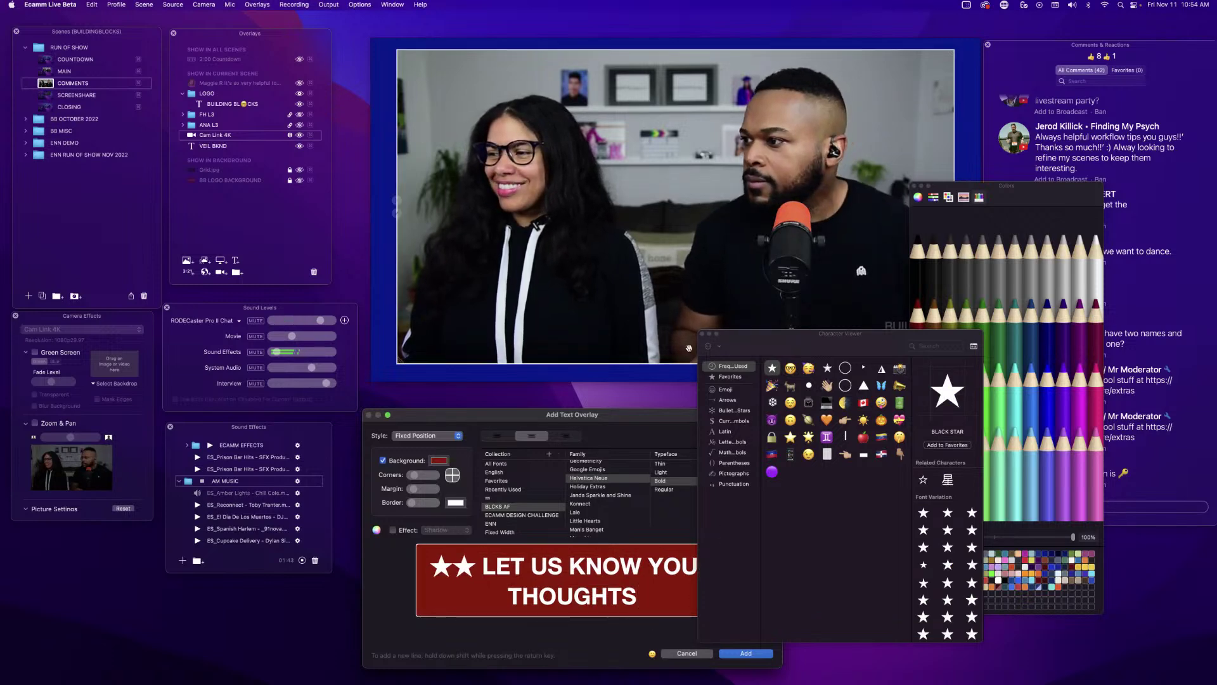
double_click(773, 369)
double_click(772, 369)
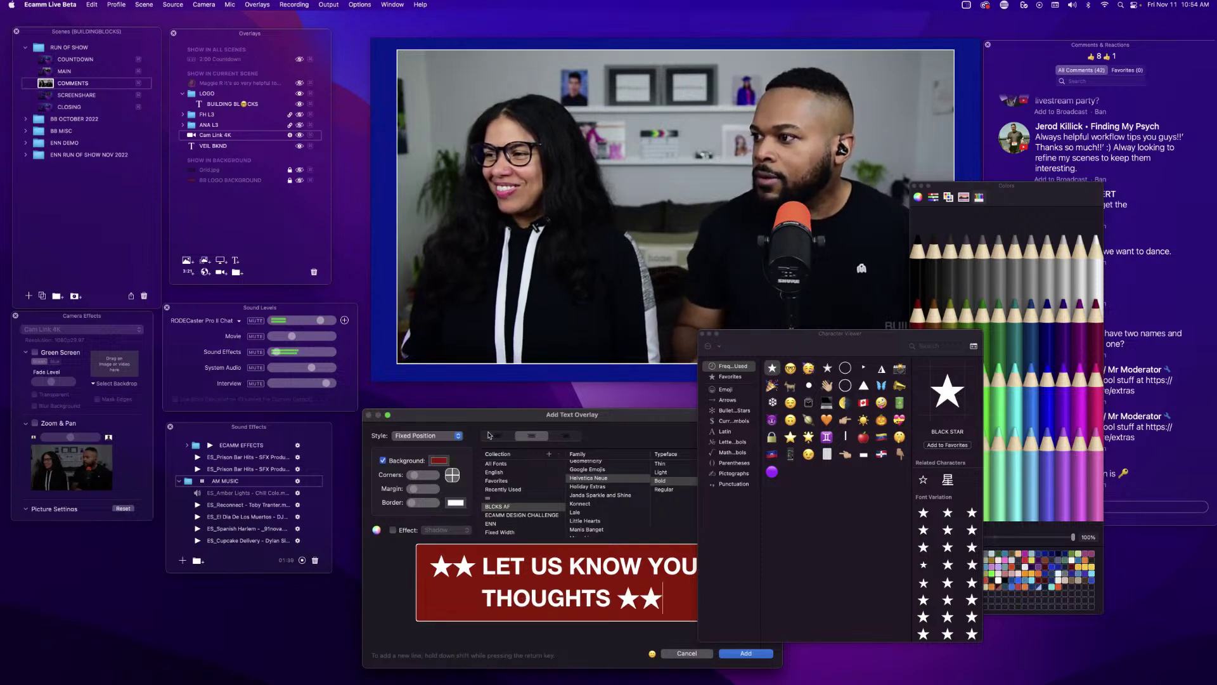
Add the starred banner overlay to the scene and move the Character Viewer out of the way.
click(739, 653)
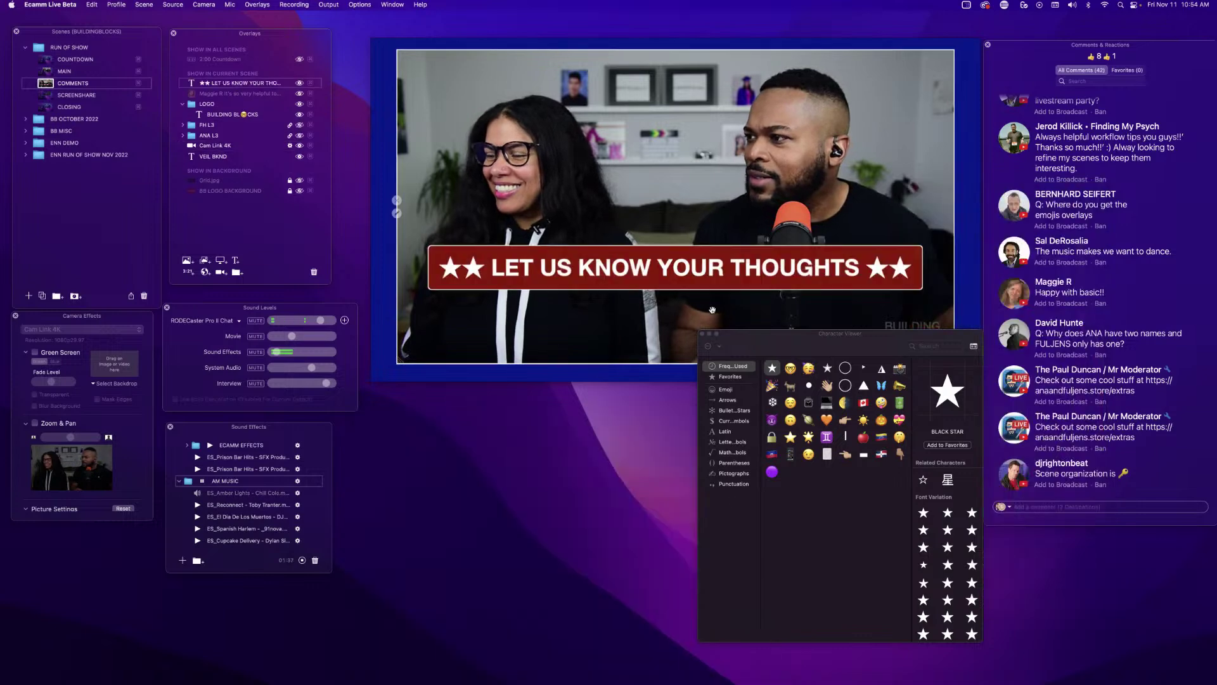
scroll(711, 268, down, 5)
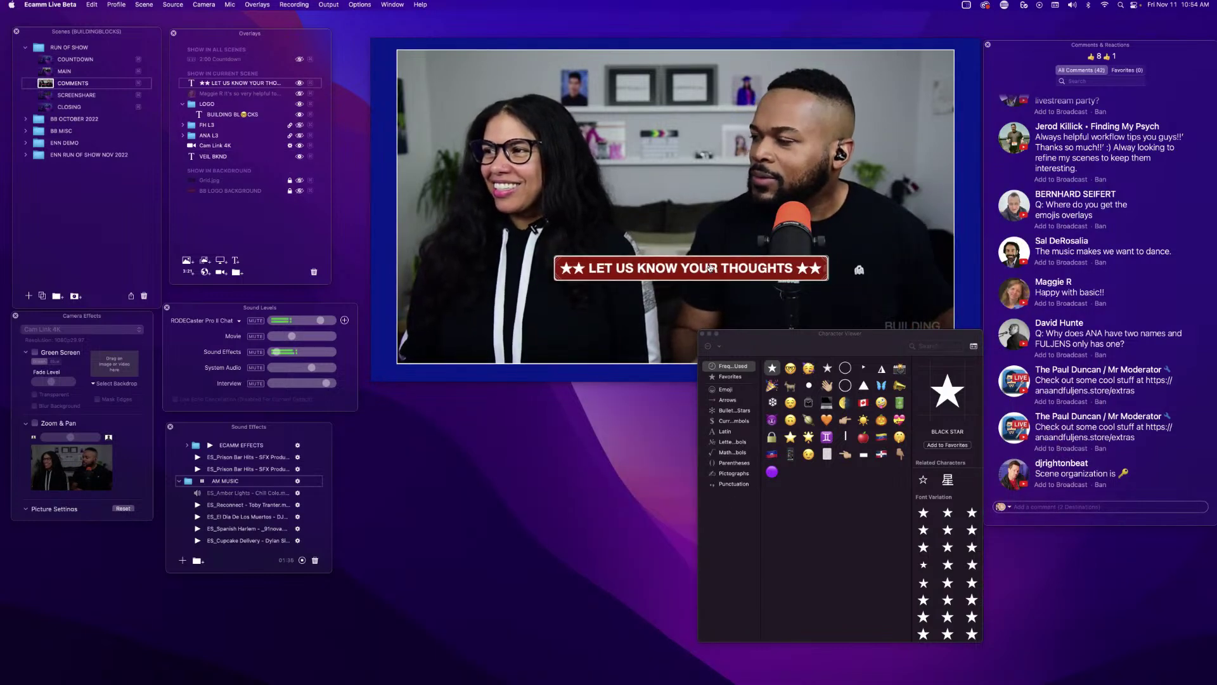
drag(764, 341, 748, 442)
mouse_move(672, 287)
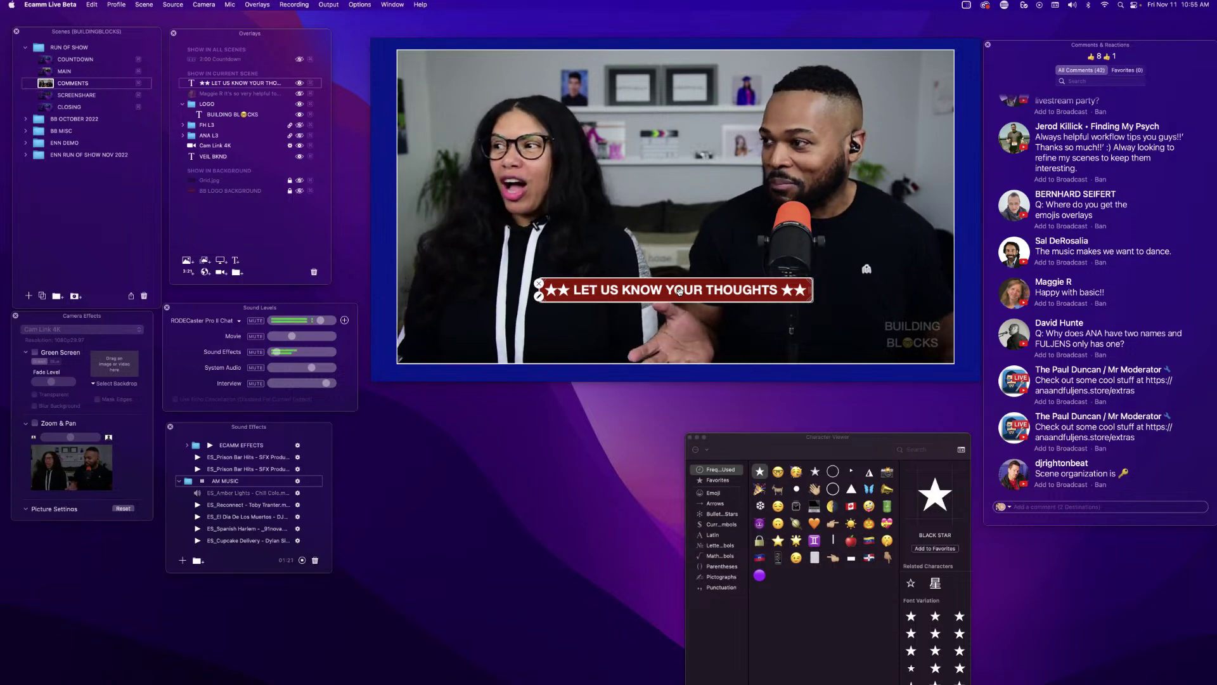
Lower the banner on the preview and save it with the Fly In From Bottom style.
drag(680, 291, 677, 329)
double_click(677, 328)
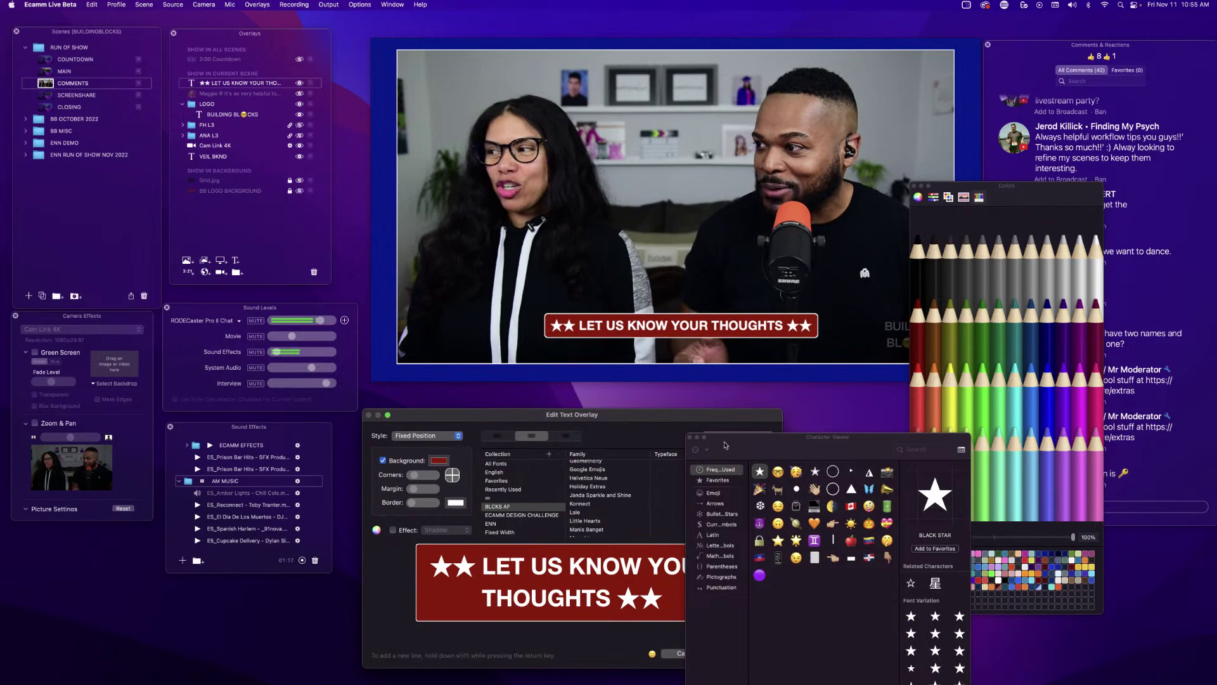
drag(725, 446, 890, 484)
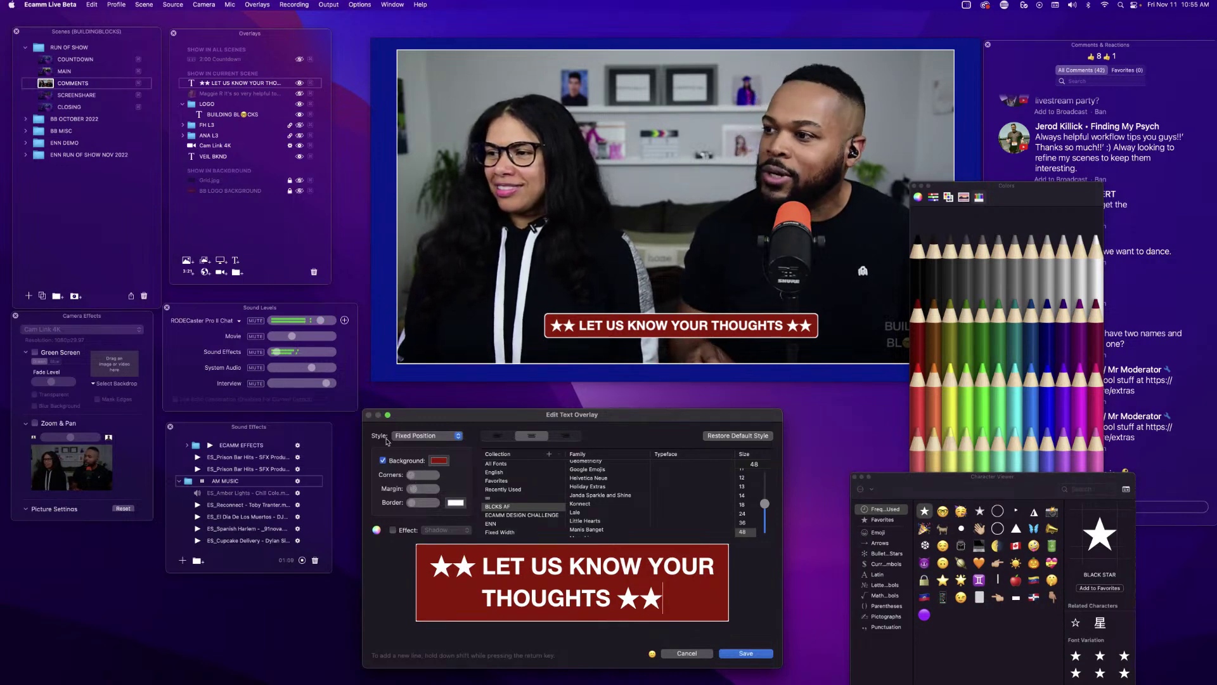
click(419, 436)
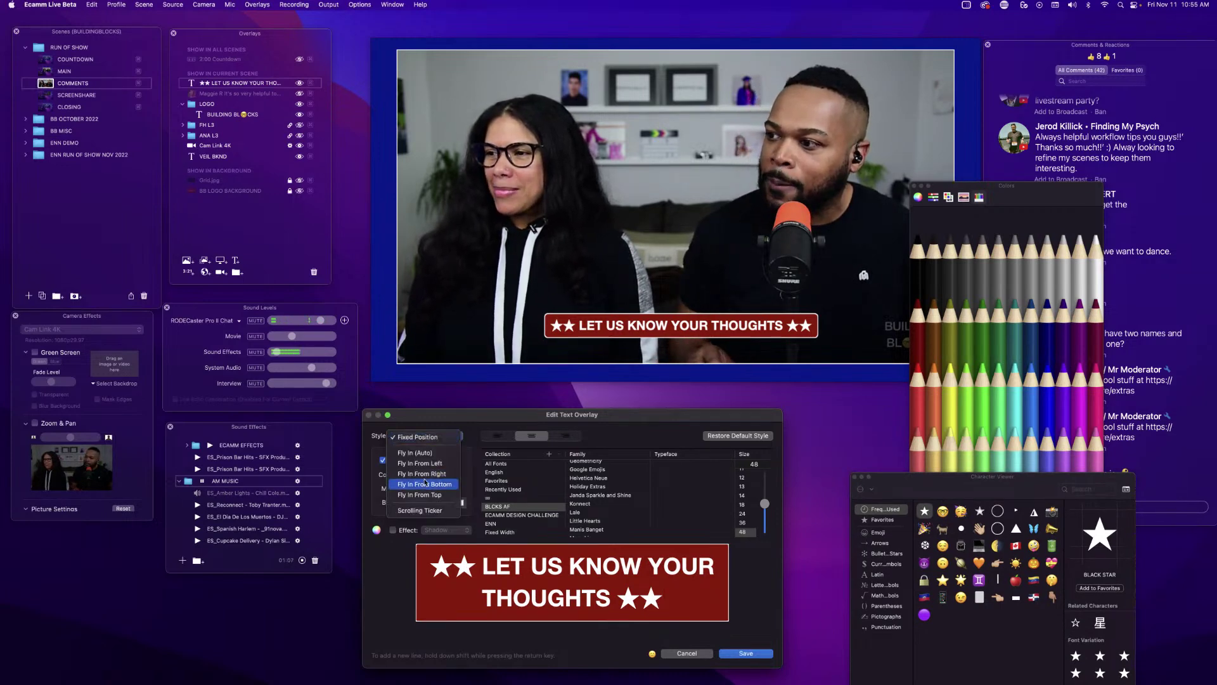
click(422, 486)
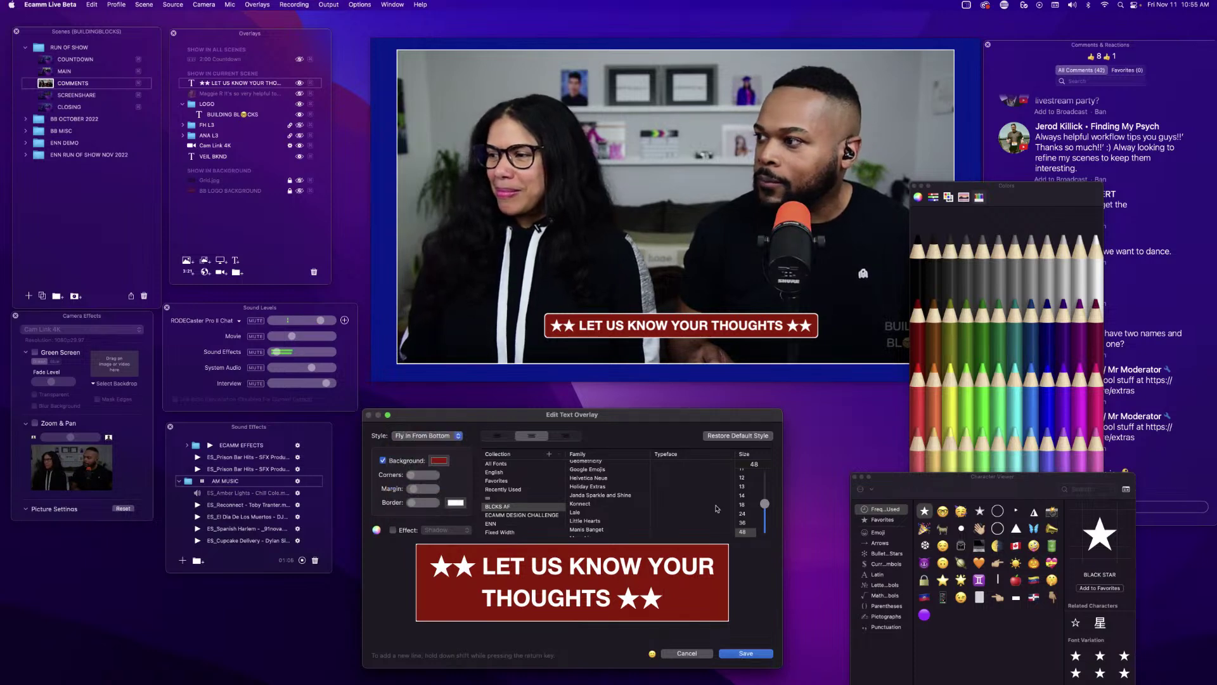
click(755, 657)
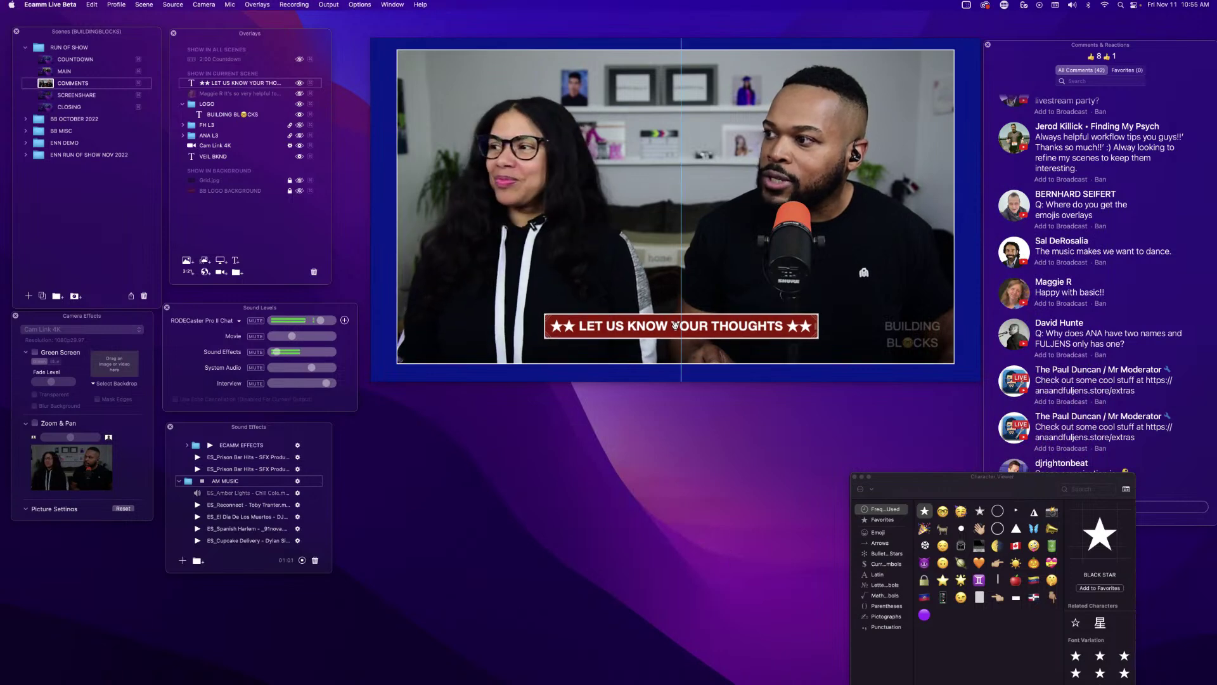
Nudge the banner lower and toggle its visibility to test the fly-in animation.
drag(676, 326, 676, 339)
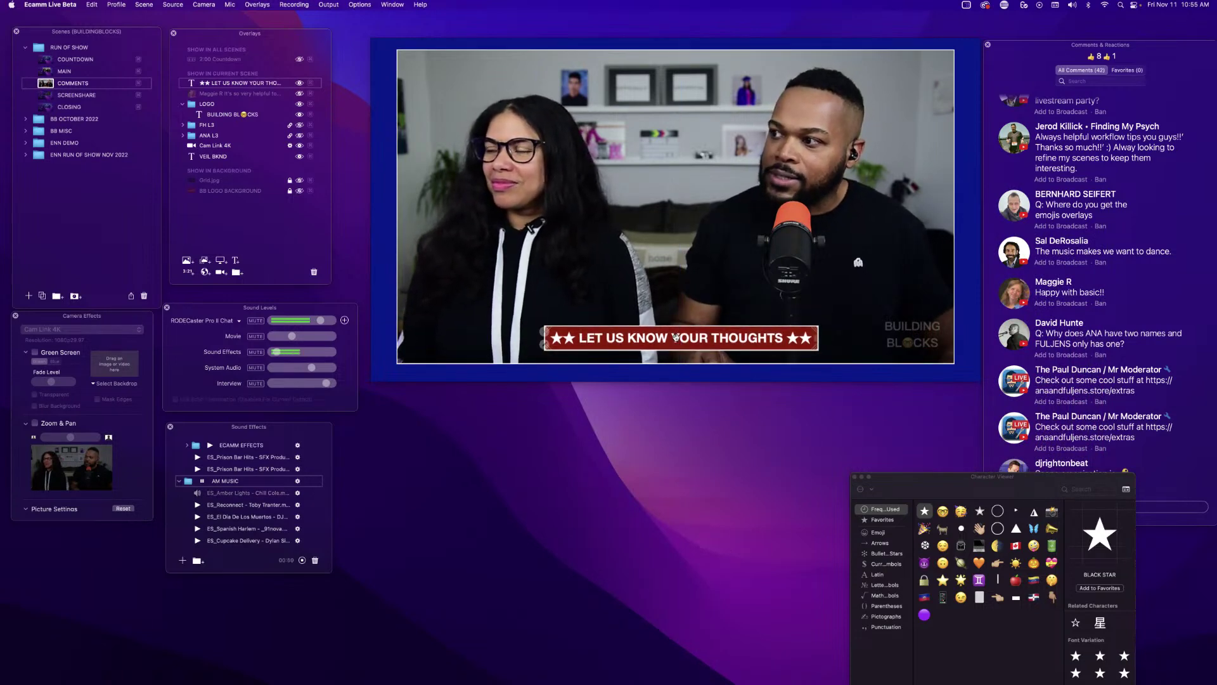
click(300, 84)
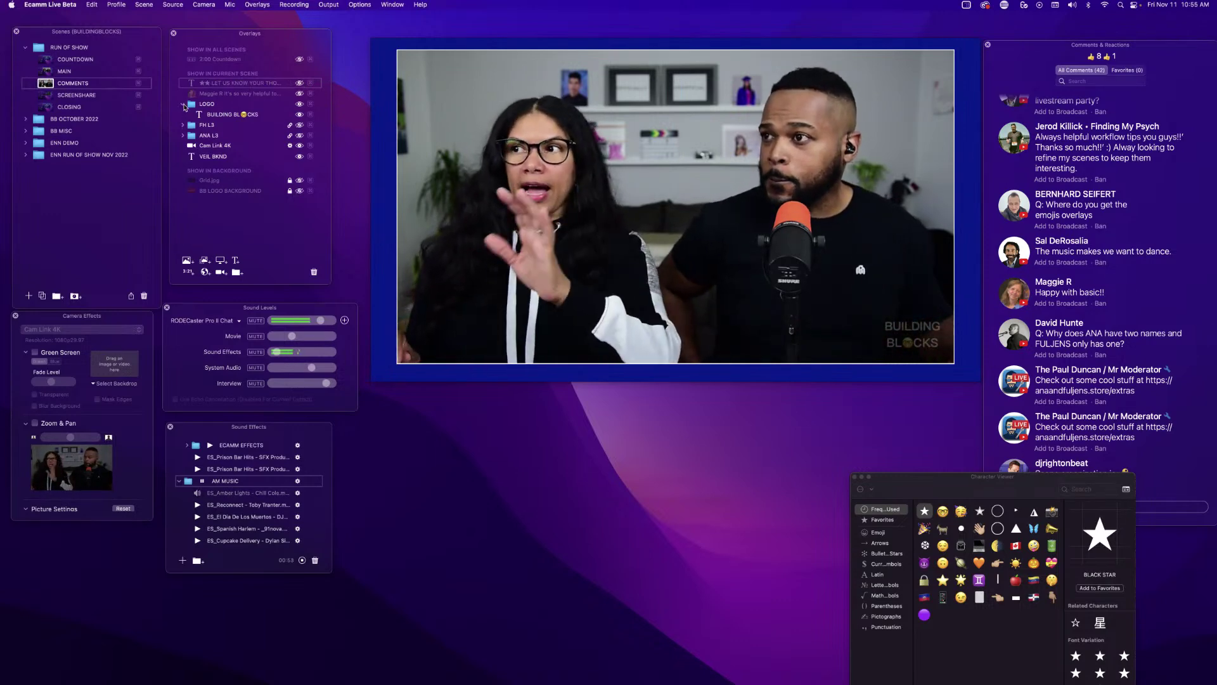
click(183, 104)
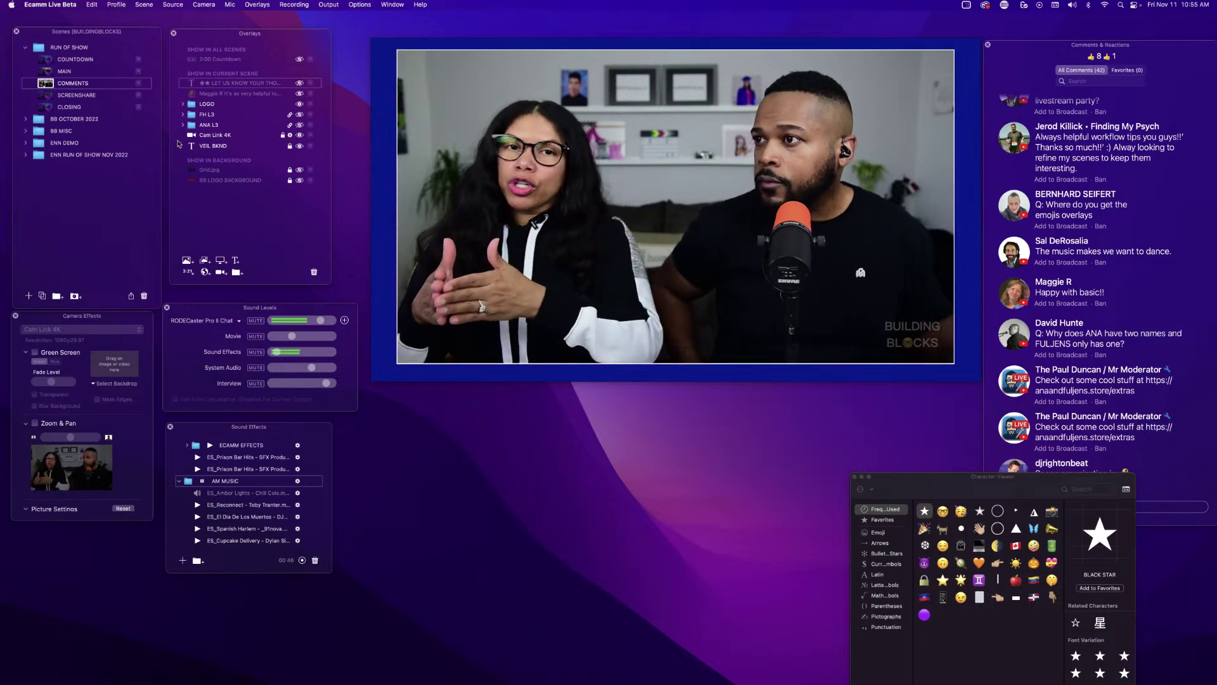
click(300, 84)
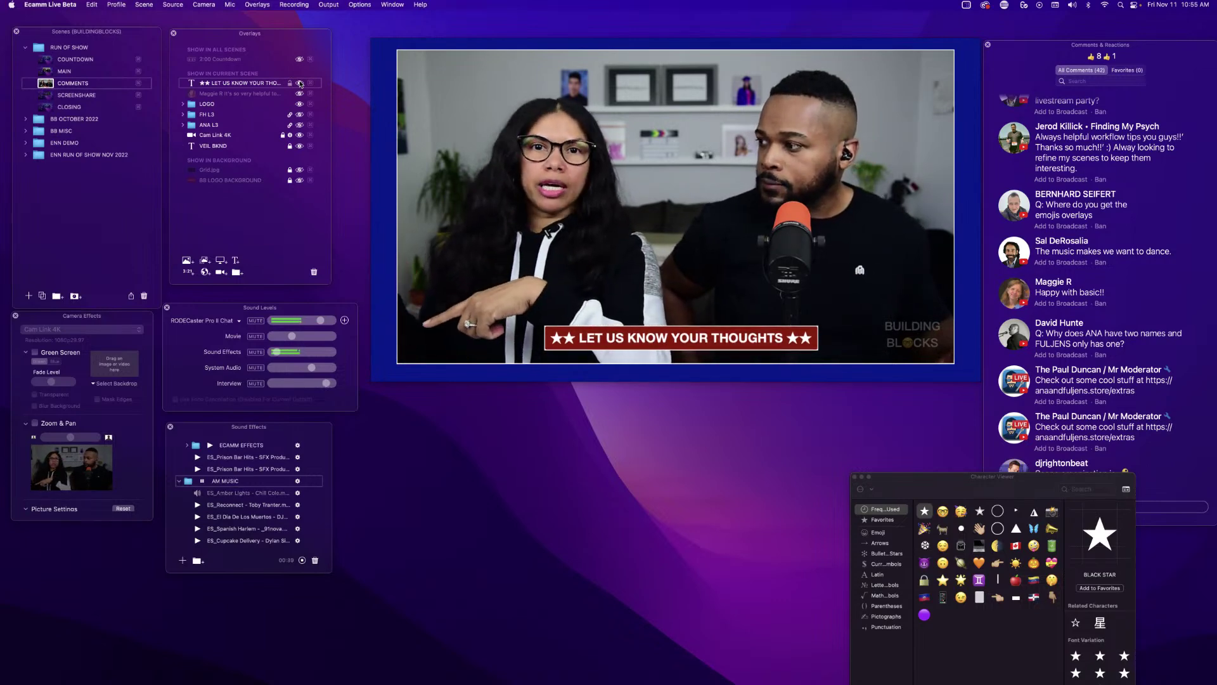
click(300, 83)
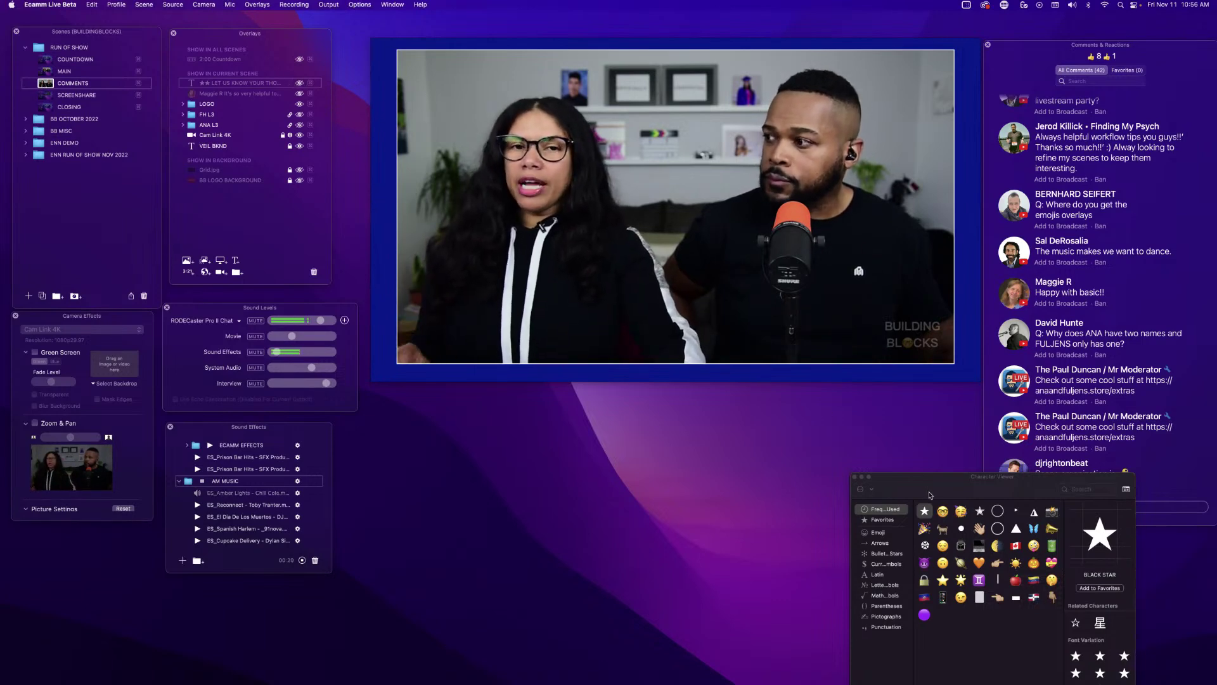
Close the Character Viewer, put the banner back on air, and reopen its text overlay settings.
drag(929, 487, 804, 506)
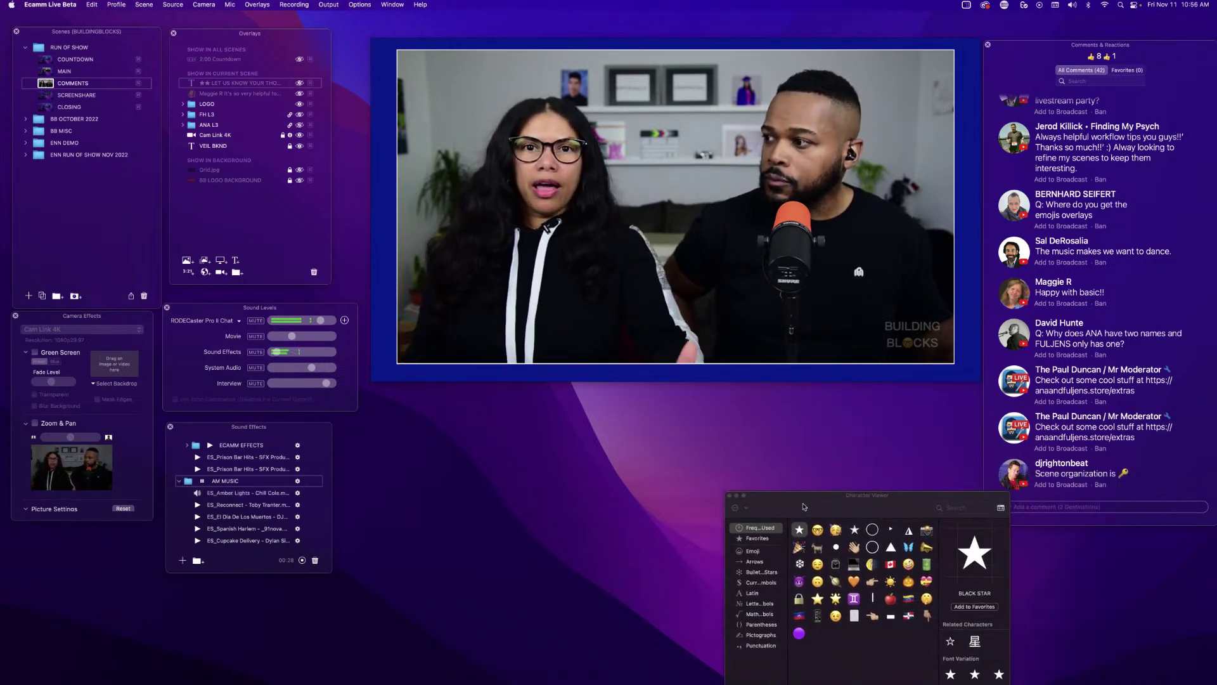
click(730, 496)
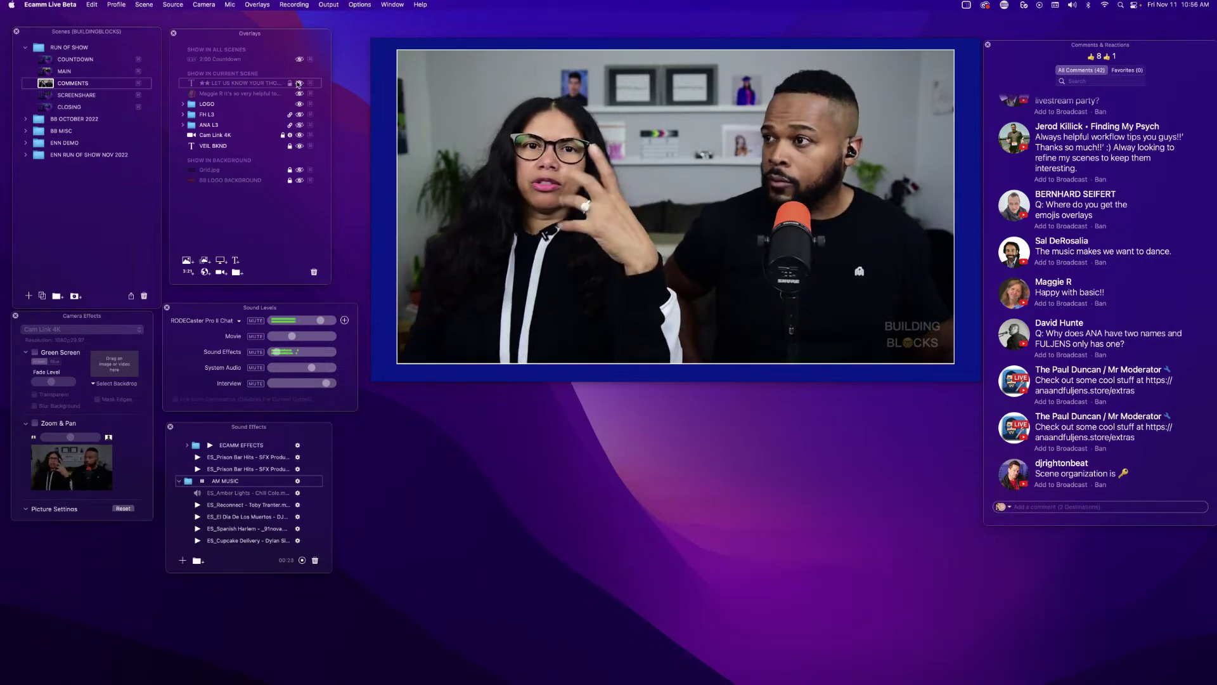
click(298, 83)
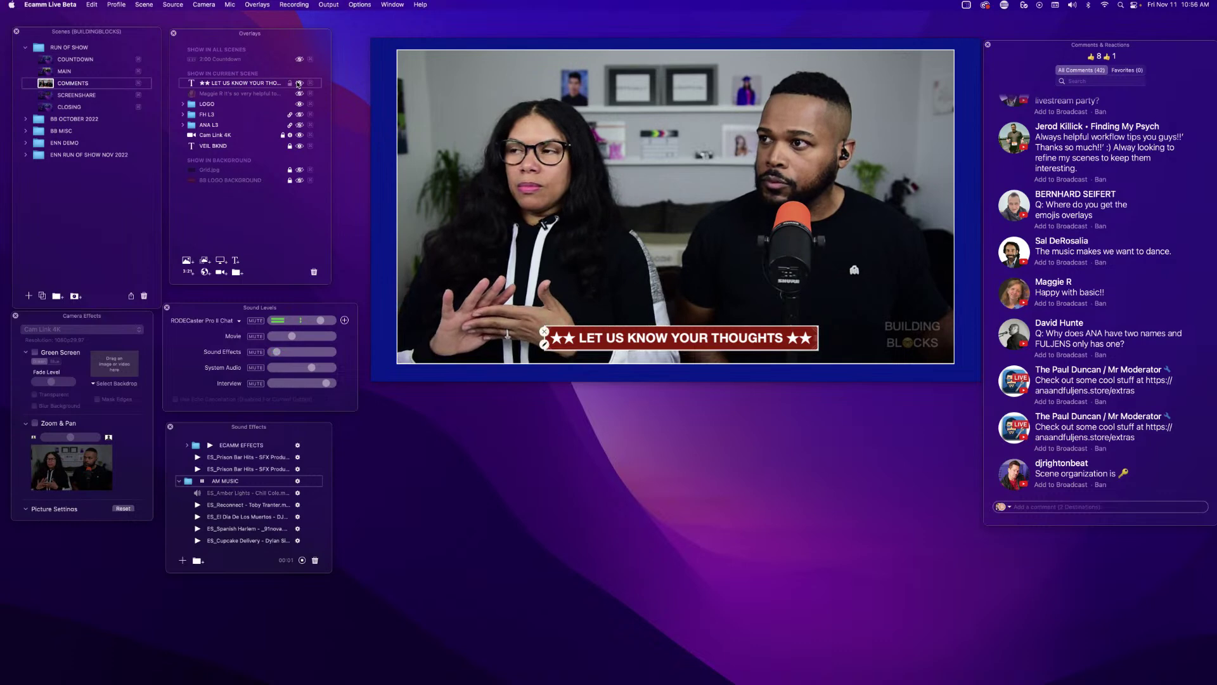
click(298, 85)
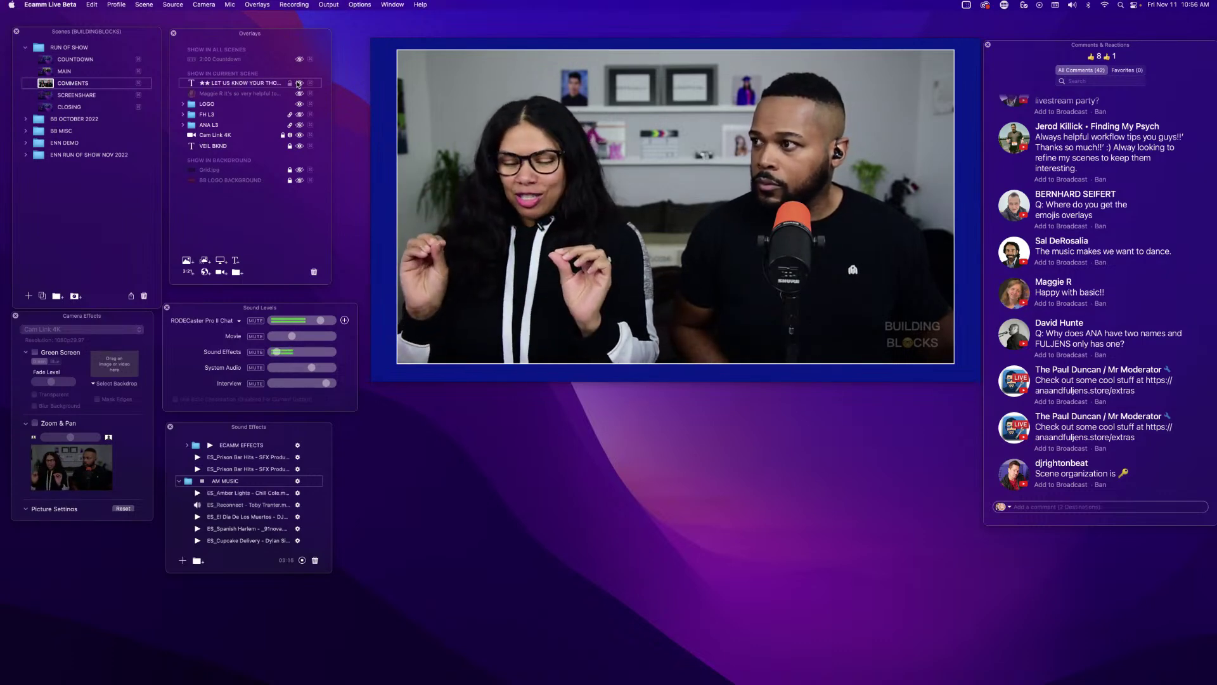
click(298, 85)
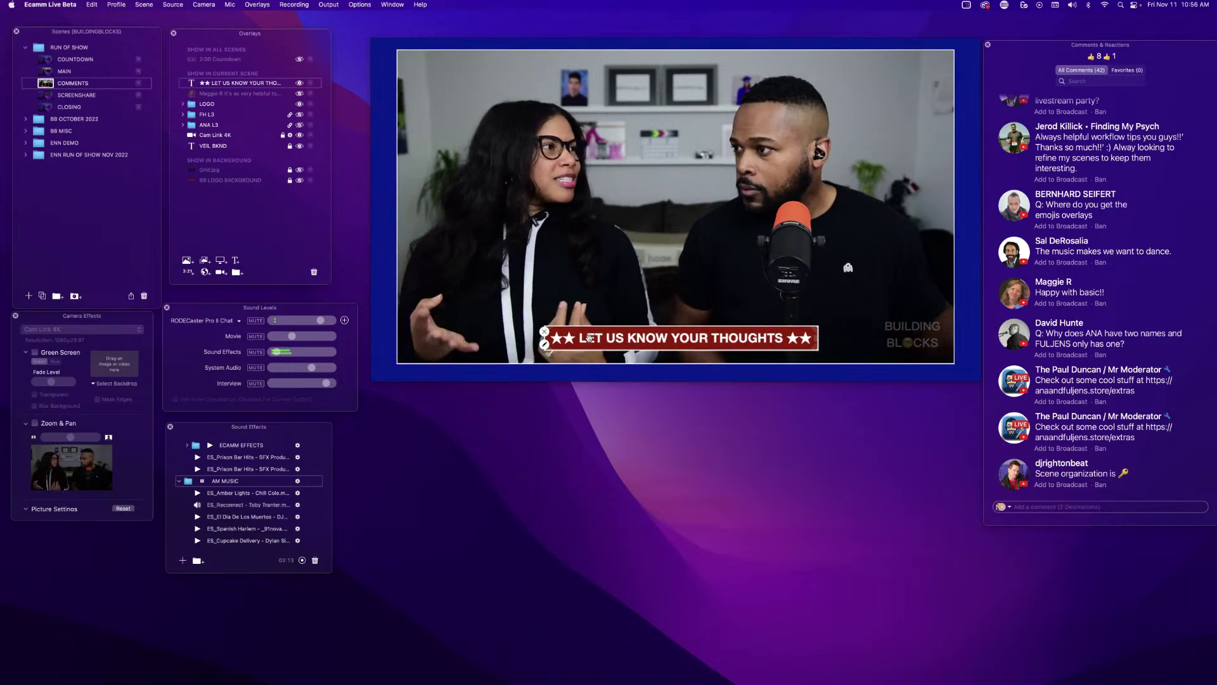
double_click(590, 339)
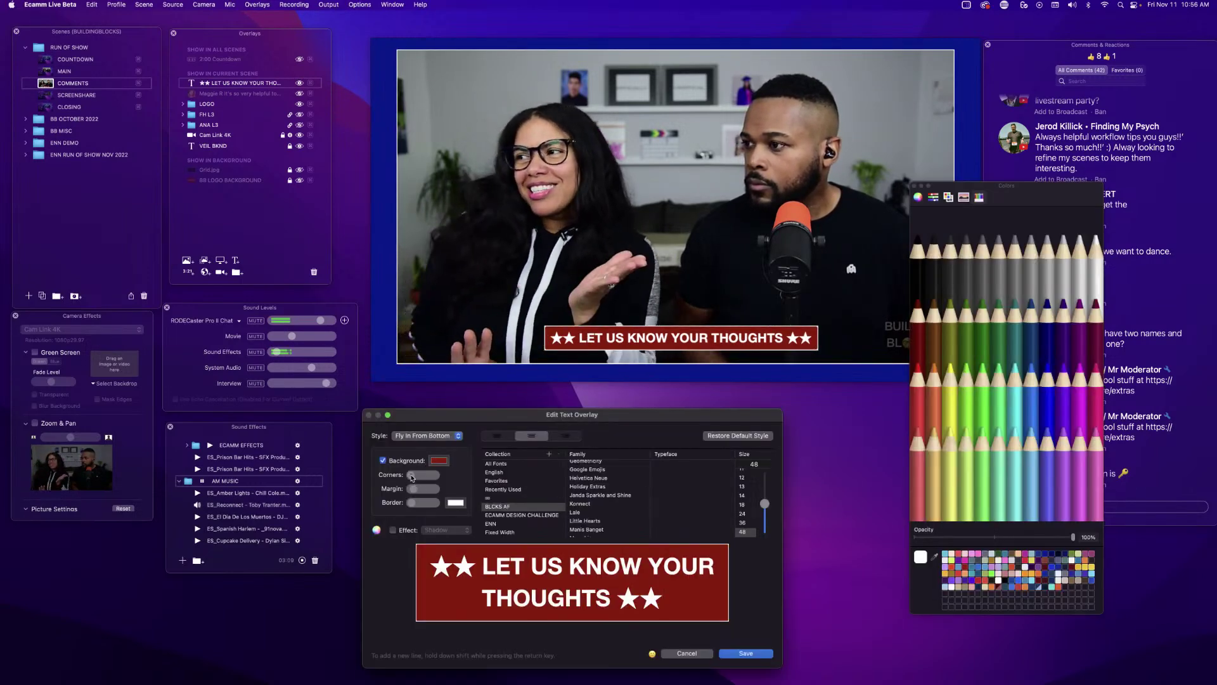
Raise the Corners slider to round the banner's corners and save.
drag(410, 477, 424, 480)
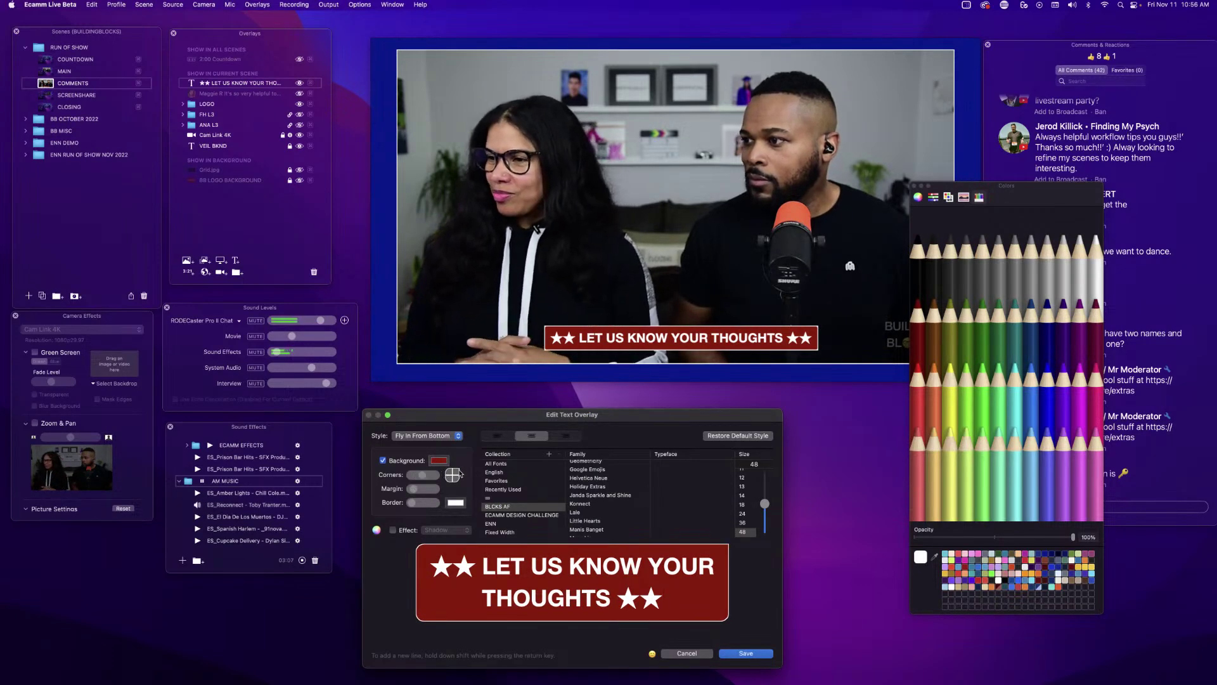
click(437, 477)
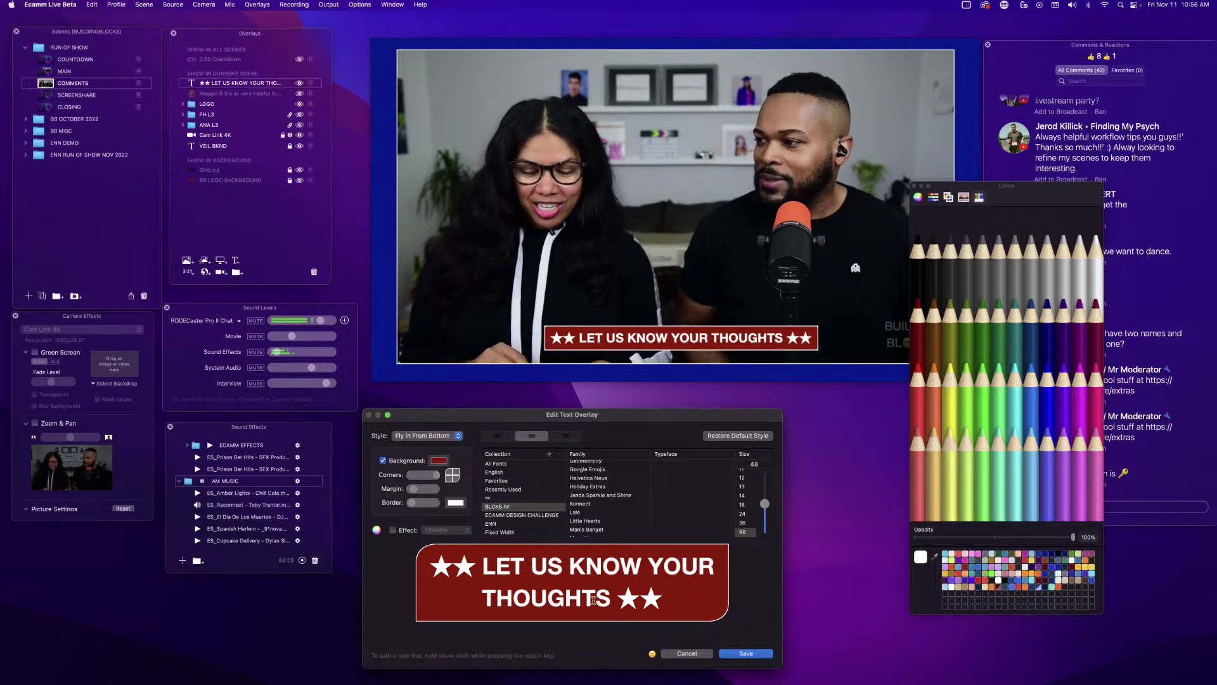
click(750, 653)
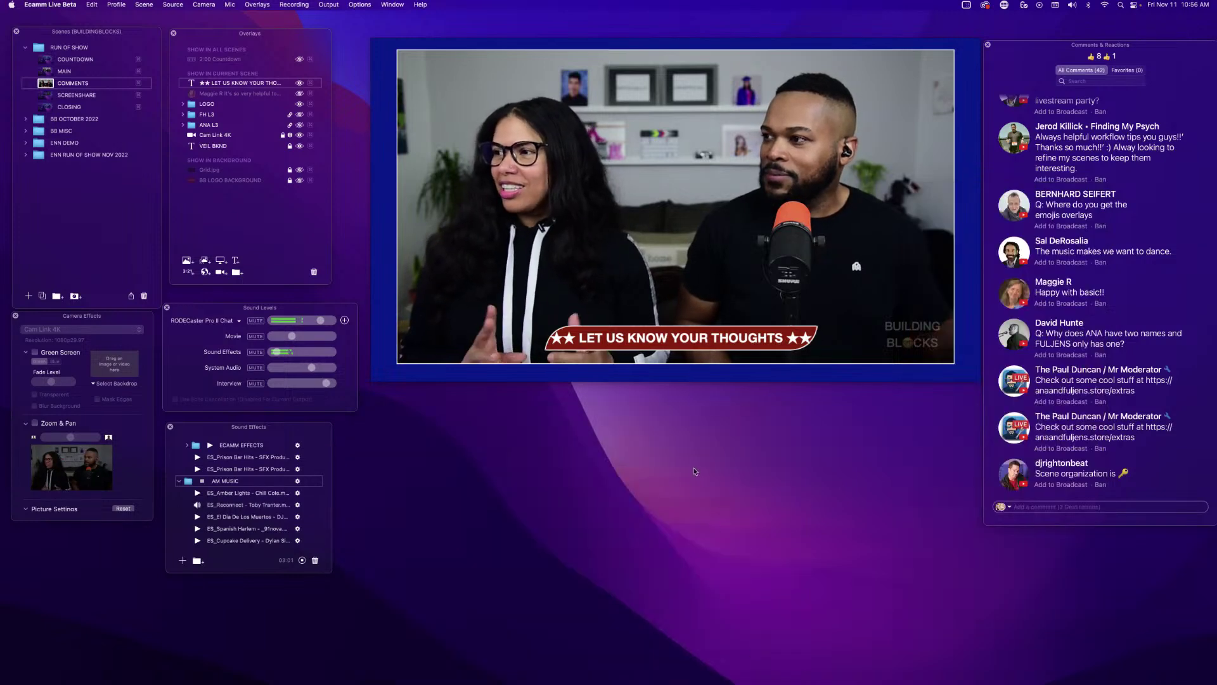
Reopen the banner settings, widen the Margin around the text, and save.
double_click(661, 336)
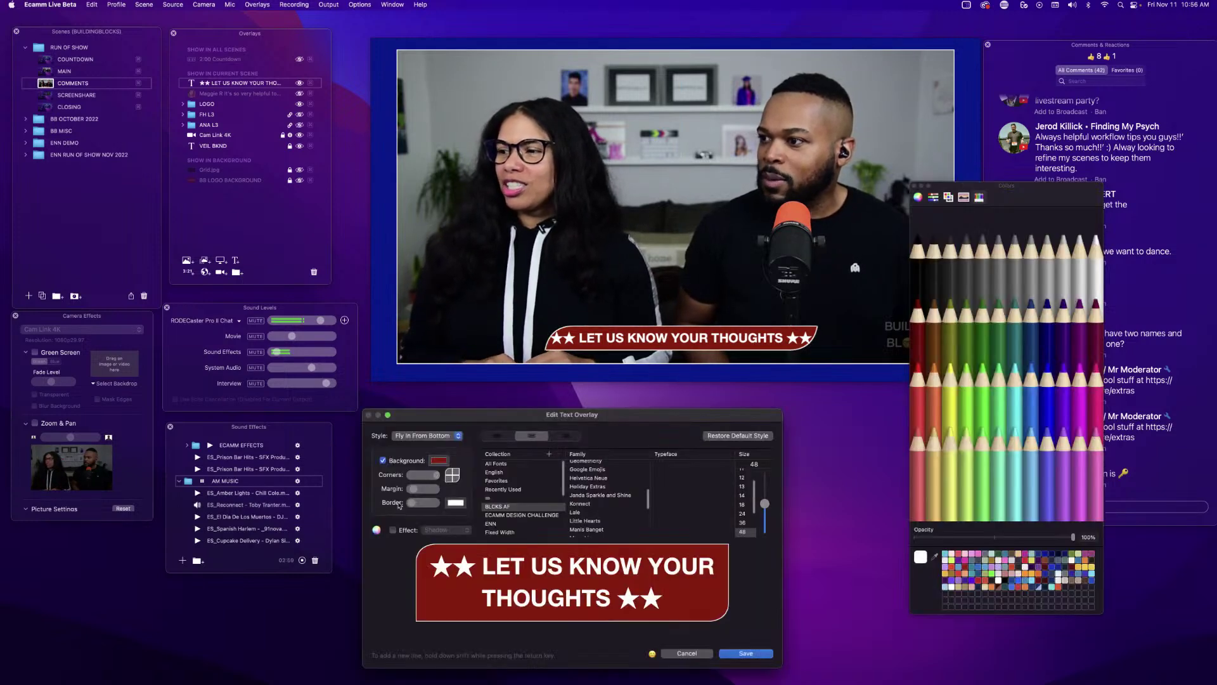
drag(411, 489, 414, 490)
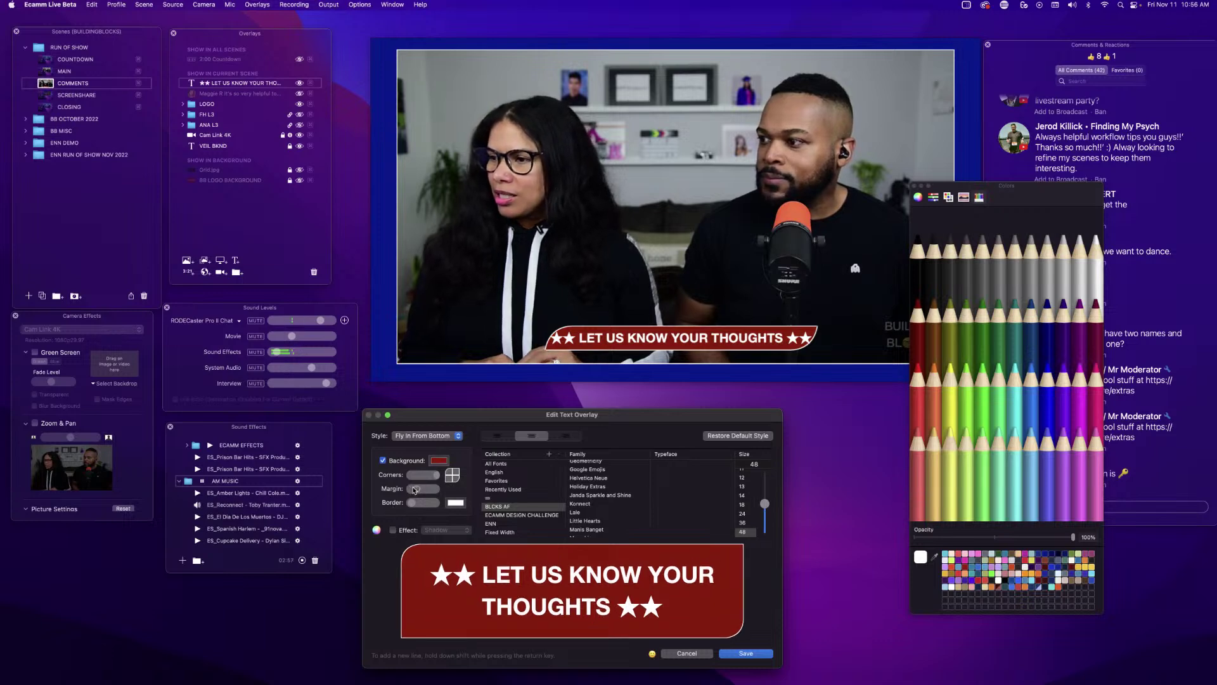
click(748, 653)
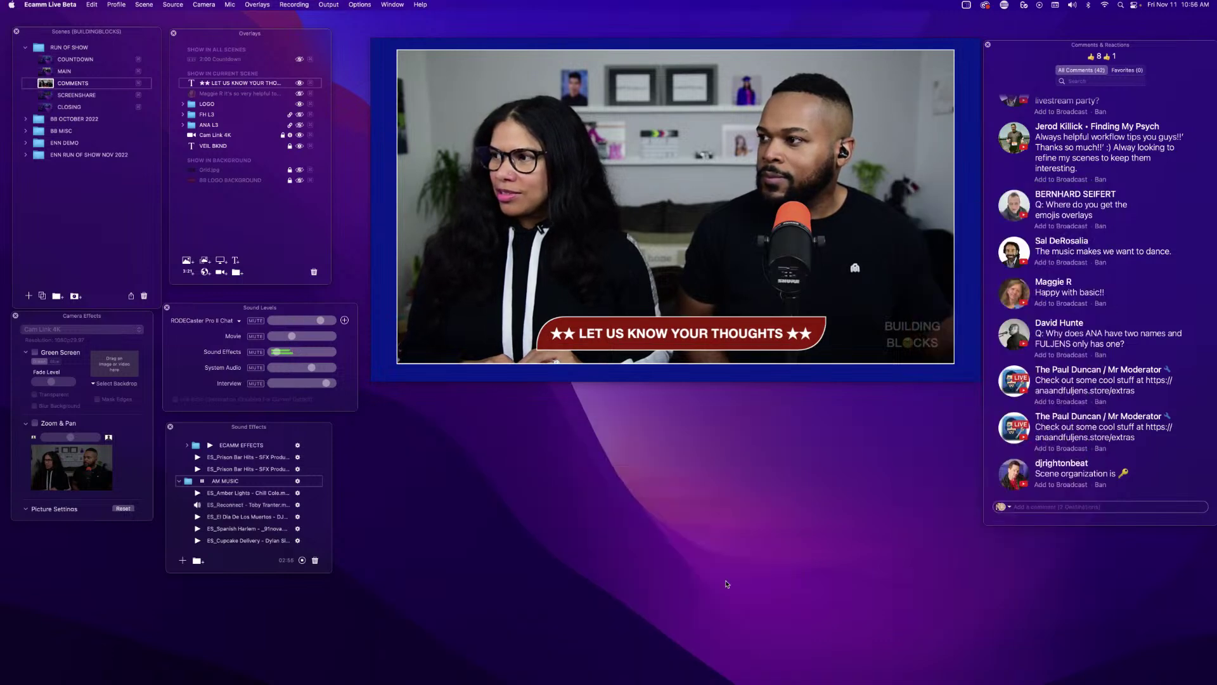